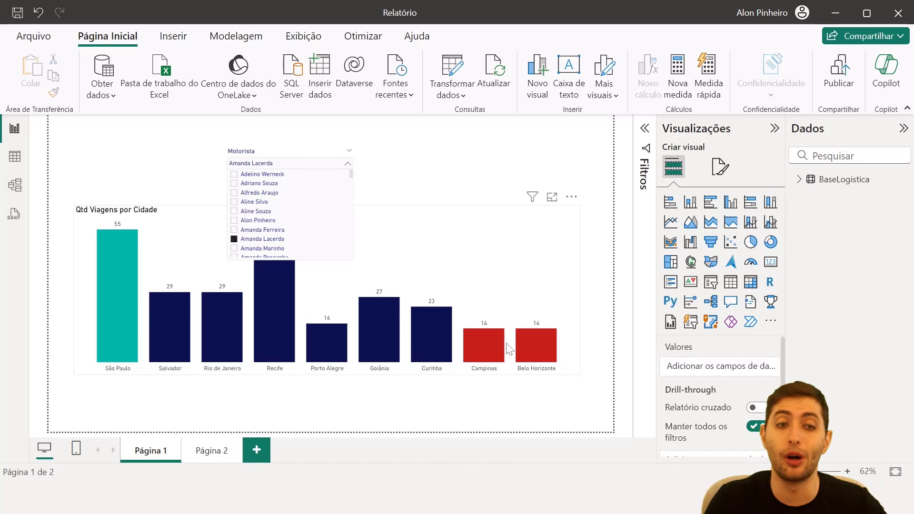
- Clear the selected driver in the Motorista slicer and close its list
{"action": "left_click", "coordinate": [262, 240]}
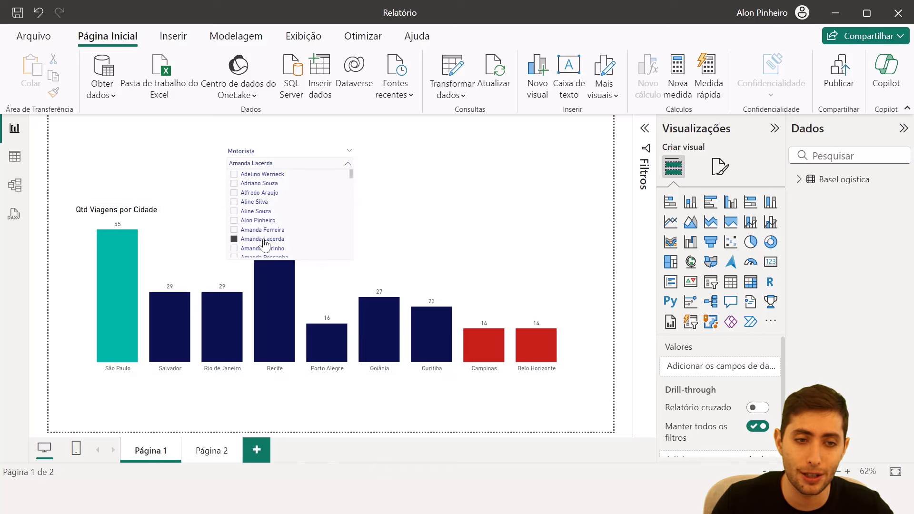
{"action": "left_click", "coordinate": [448, 176]}
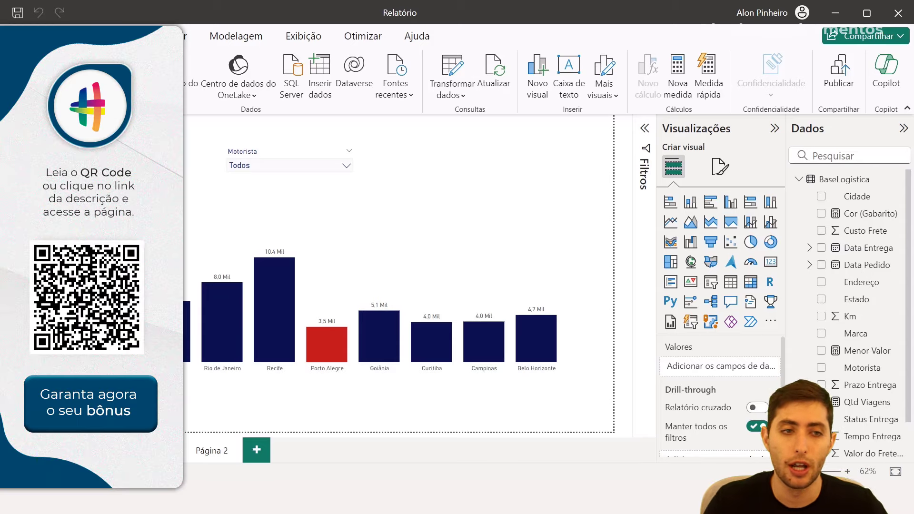
- Examine the columns of the BaseLogistica table in table view
{"action": "left_click", "coordinate": [13, 154]}
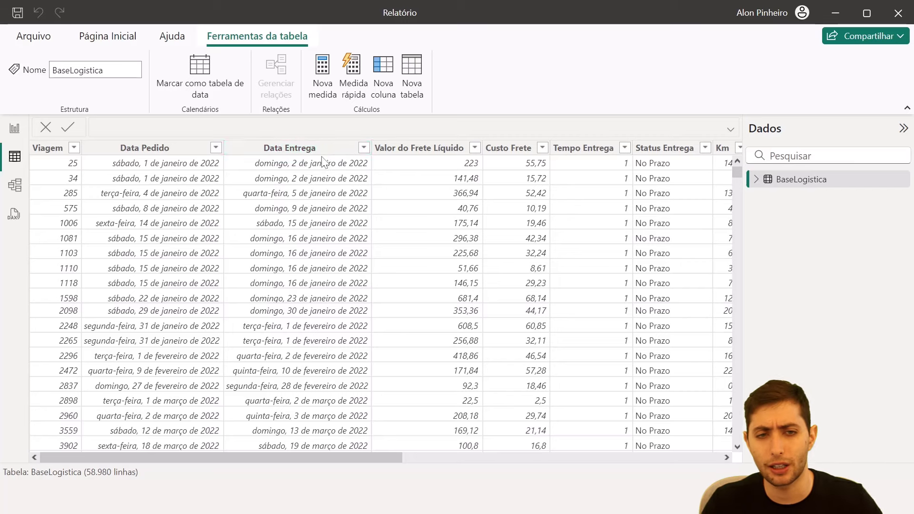
{"action": "scroll", "coordinate": [324, 162], "scroll_direction": "right", "scroll_amount": 2}
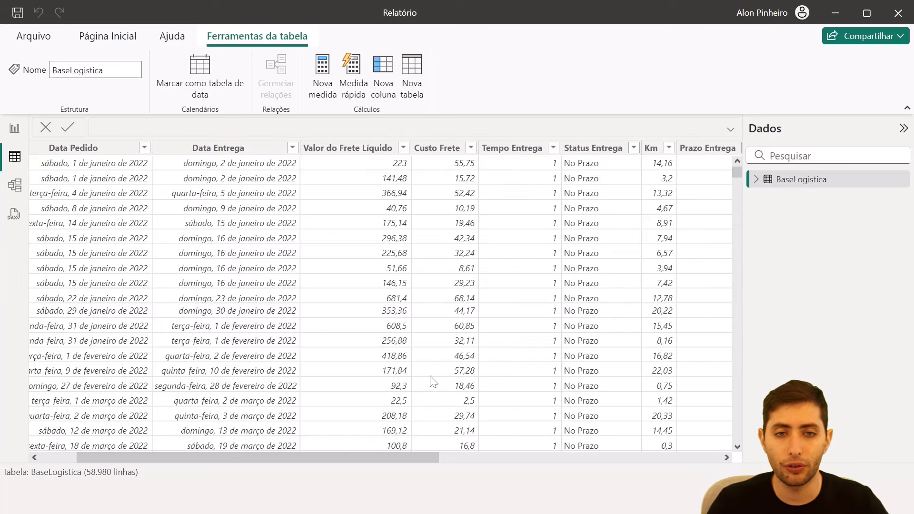
{"action": "left_click_drag", "start_coordinate": [425, 456], "coordinate": [526, 435]}
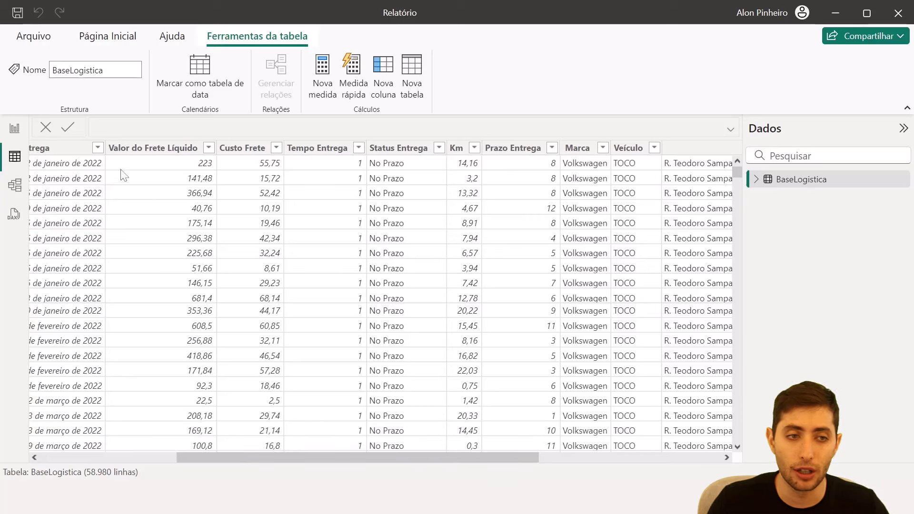
- Return to the report, select the trips-by-city chart and show the Qtd Viagens measure's formula in enlarged text
{"action": "left_click", "coordinate": [14, 129]}
{"action": "left_click", "coordinate": [165, 227]}
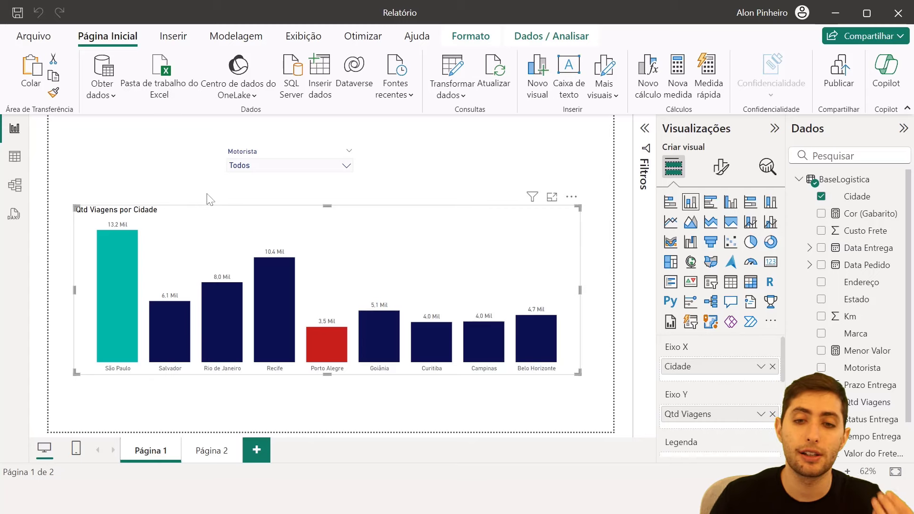
{"action": "scroll", "coordinate": [850, 378], "scroll_direction": "down", "scroll_amount": 2}
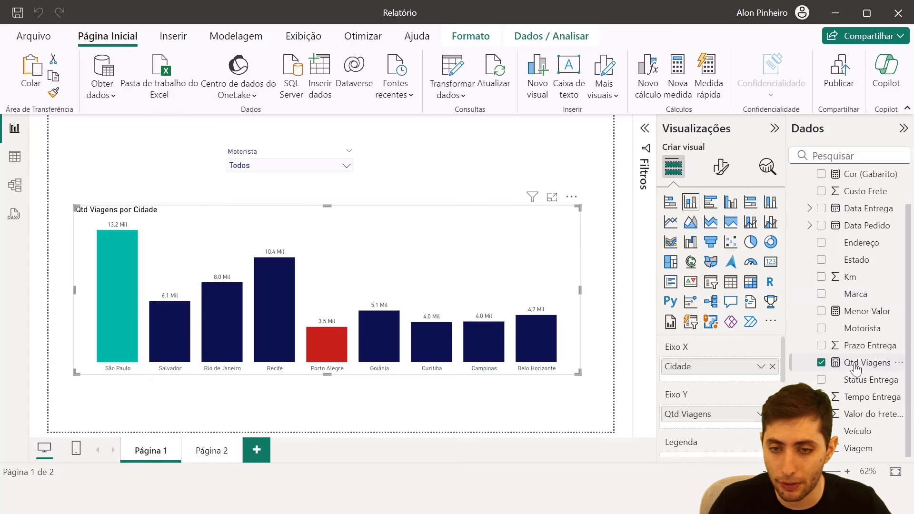
{"action": "left_click", "coordinate": [855, 364]}
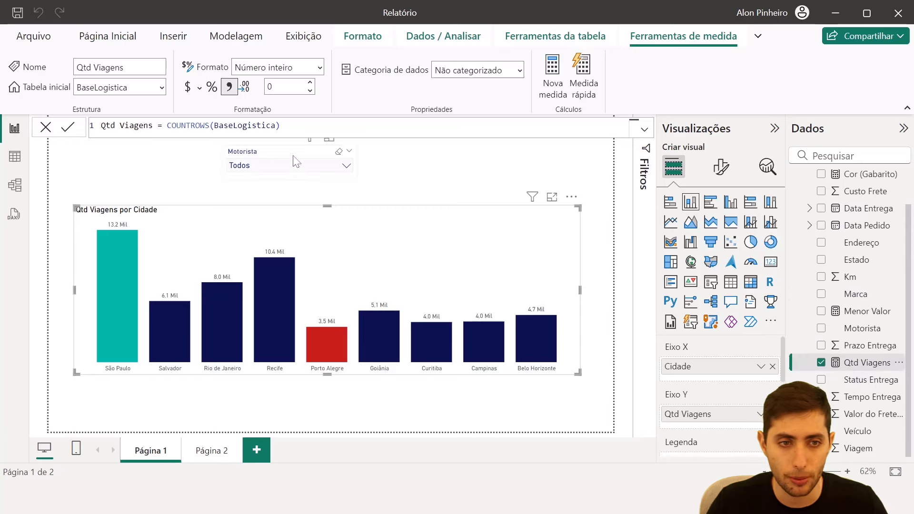
{"action": "scroll", "coordinate": [333, 128], "scroll_direction": "up", "scroll_amount": 8}
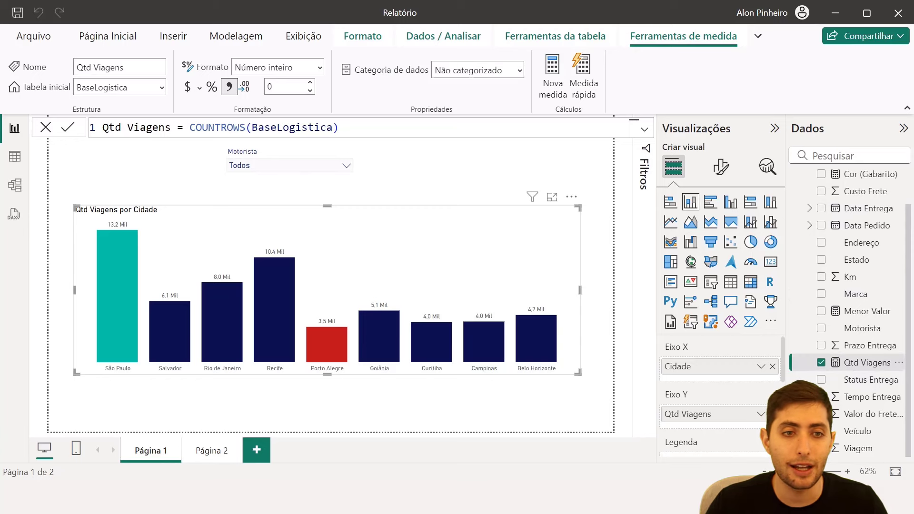
{"action": "scroll", "coordinate": [333, 131], "scroll_direction": "up", "scroll_amount": 8}
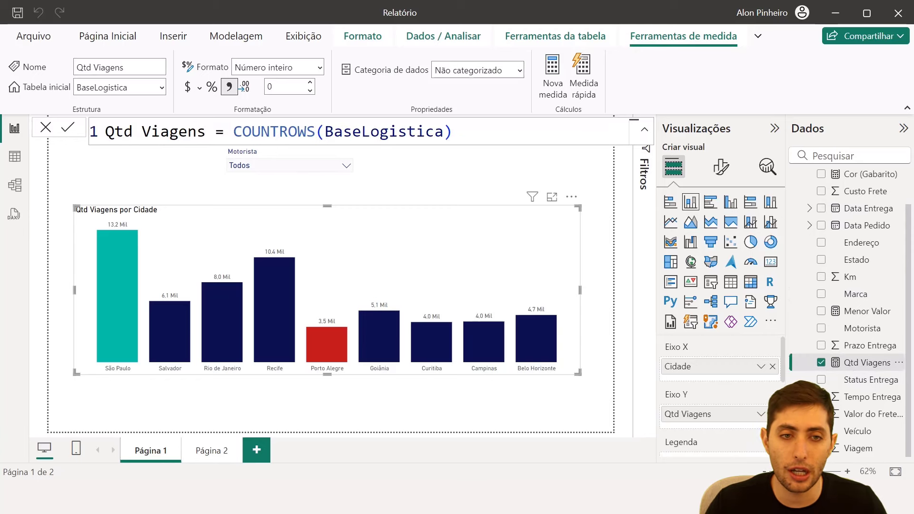
{"action": "scroll", "coordinate": [333, 134], "scroll_direction": "up", "scroll_amount": 3}
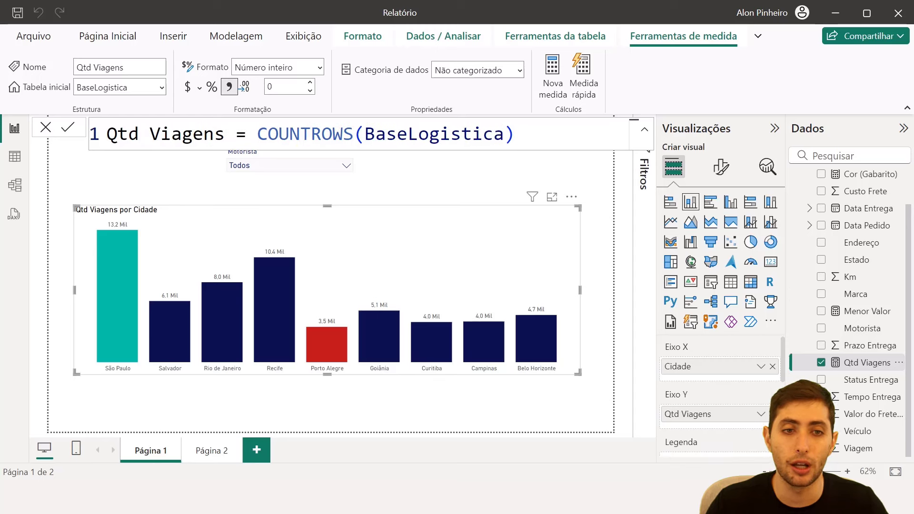
- Examine the table argument and COUNTROWS function in the Qtd Viagens formula, plus the chart's field assignments
{"action": "left_click_drag", "start_coordinate": [365, 135], "coordinate": [504, 135]}
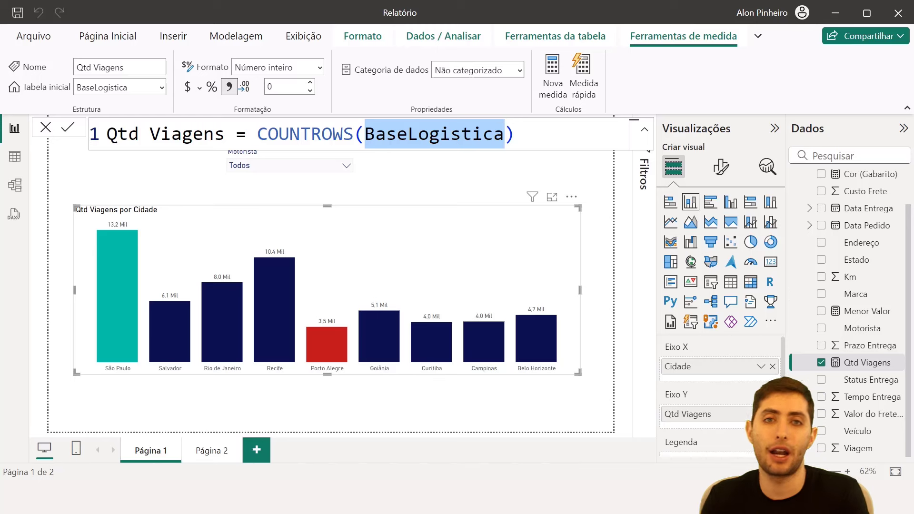
{"action": "left_click_drag", "start_coordinate": [258, 134], "coordinate": [354, 134]}
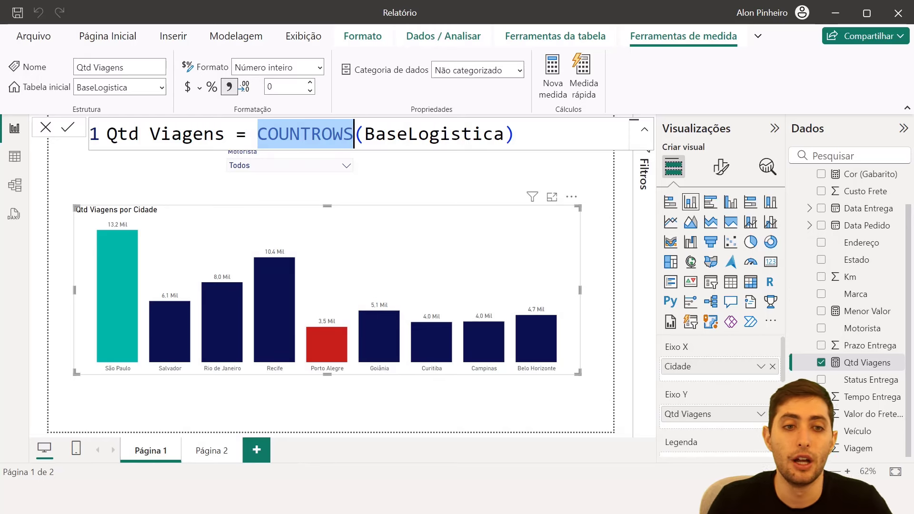
{"action": "left_click", "coordinate": [364, 223]}
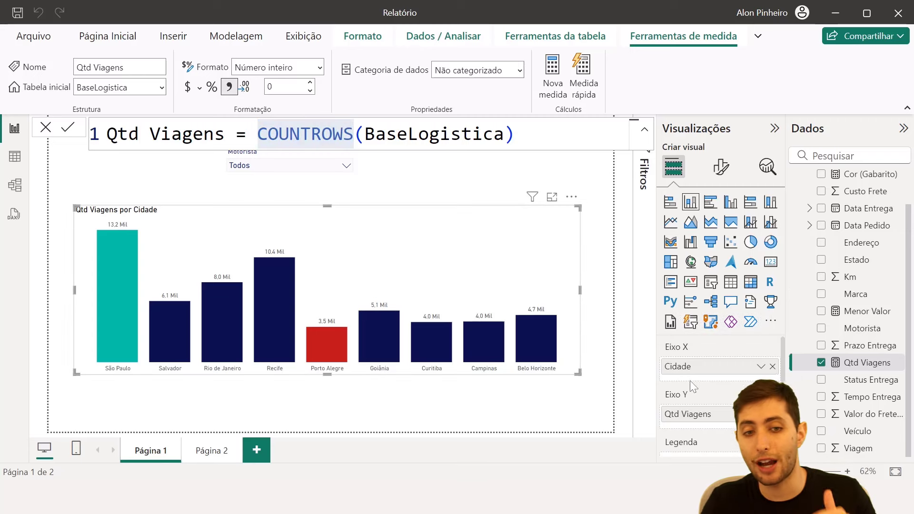
{"action": "scroll", "coordinate": [736, 422], "scroll_direction": "down", "scroll_amount": 3}
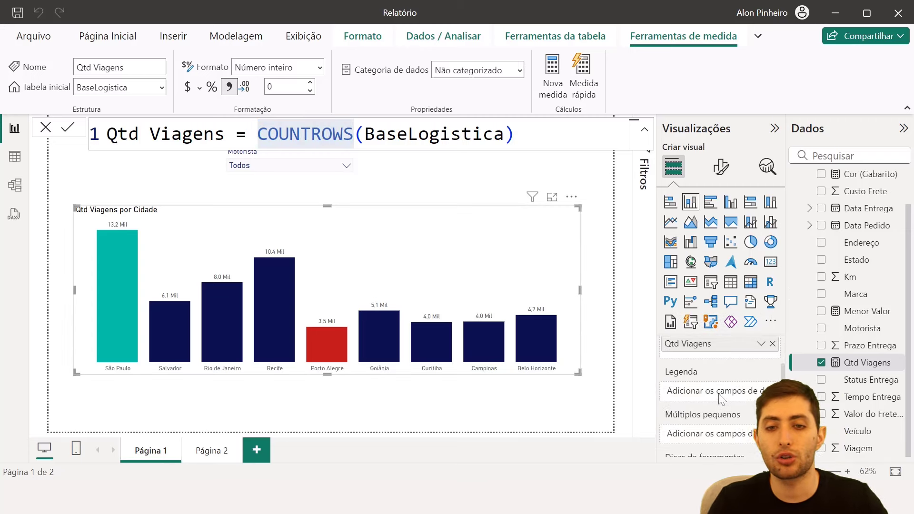
{"action": "scroll", "coordinate": [709, 414], "scroll_direction": "up", "scroll_amount": 3}
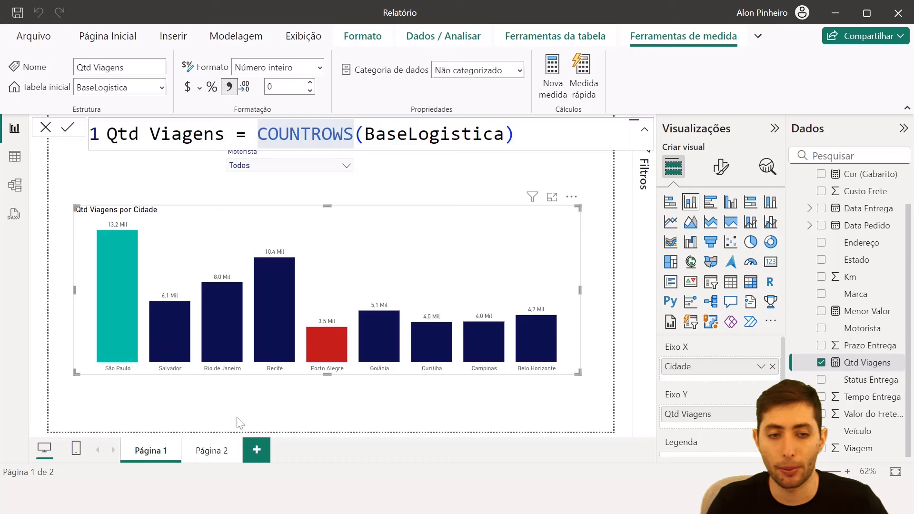
{"action": "left_click", "coordinate": [224, 421]}
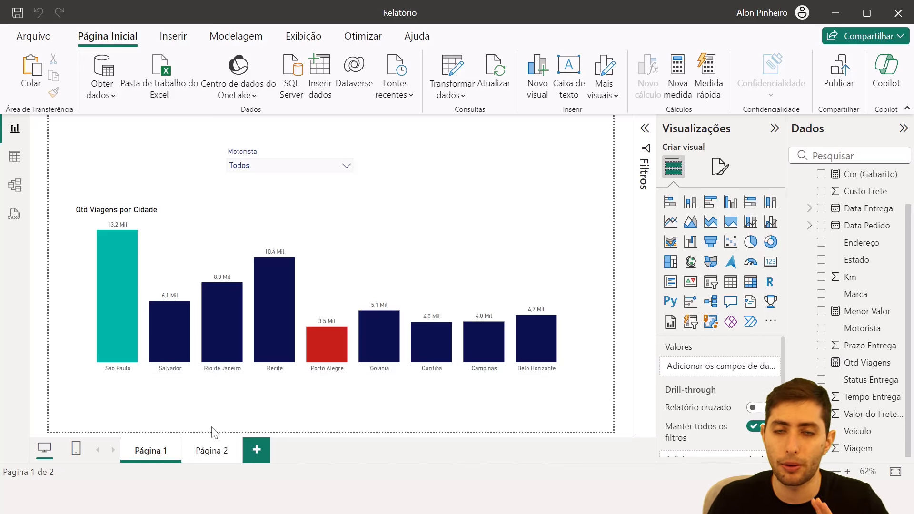
- Open Página 2 and select its Qtd Viagens por Cidade chart
{"action": "left_click", "coordinate": [208, 451]}
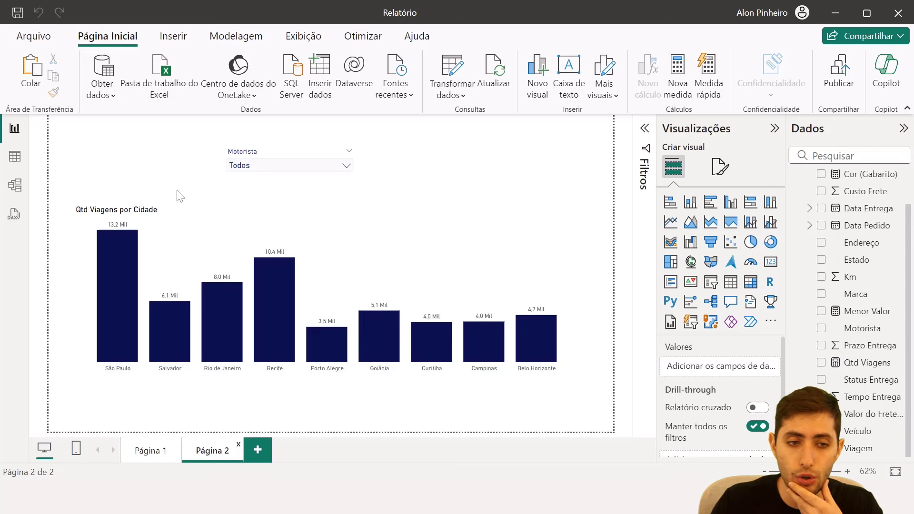
{"action": "left_click", "coordinate": [155, 241]}
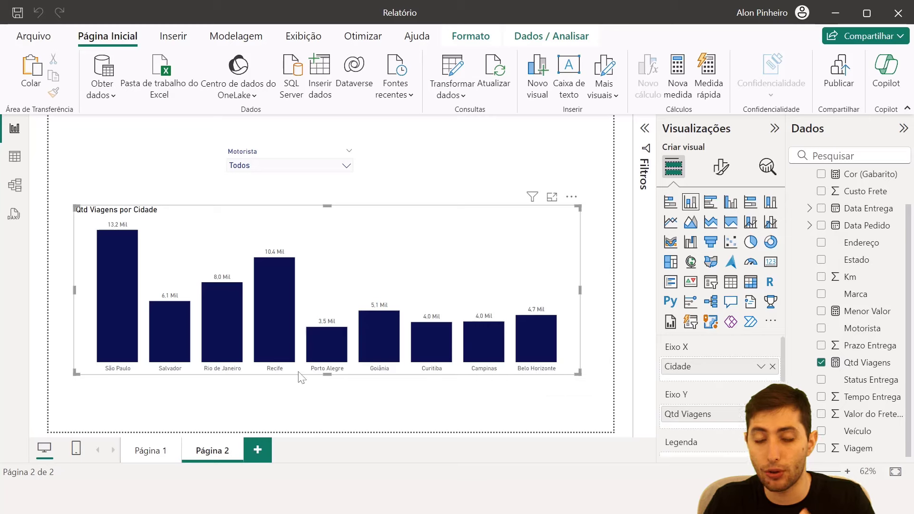
- Sort the BaseLogistica table by the Viagem column in ascending order in table view
{"action": "left_click", "coordinate": [16, 162]}
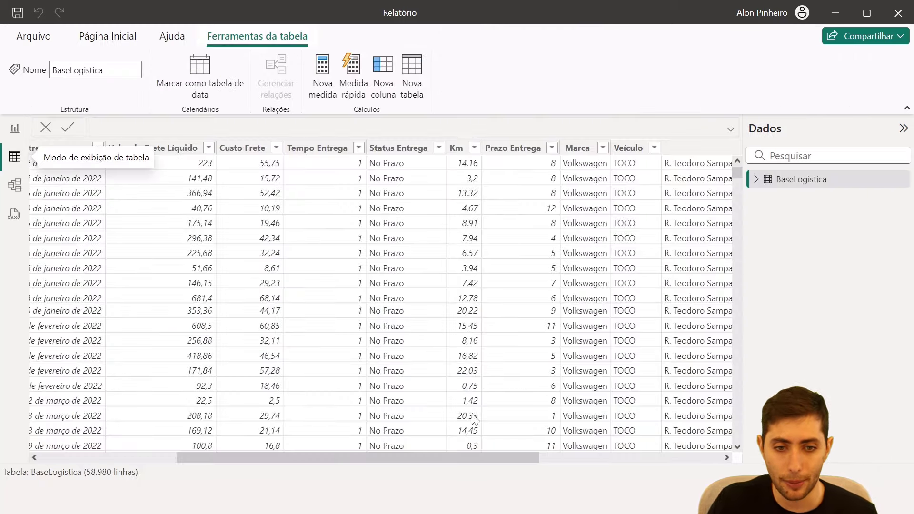
{"action": "left_click_drag", "start_coordinate": [384, 453], "coordinate": [197, 455]}
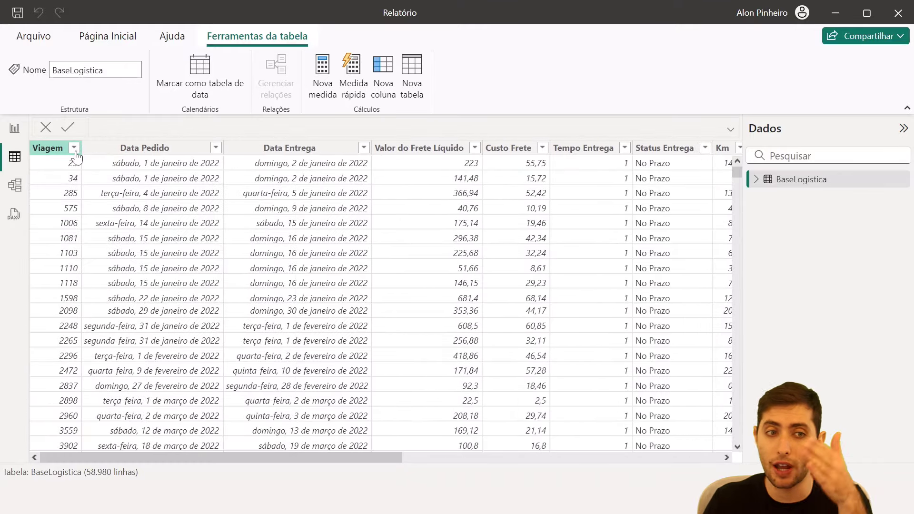
{"action": "left_click", "coordinate": [74, 149]}
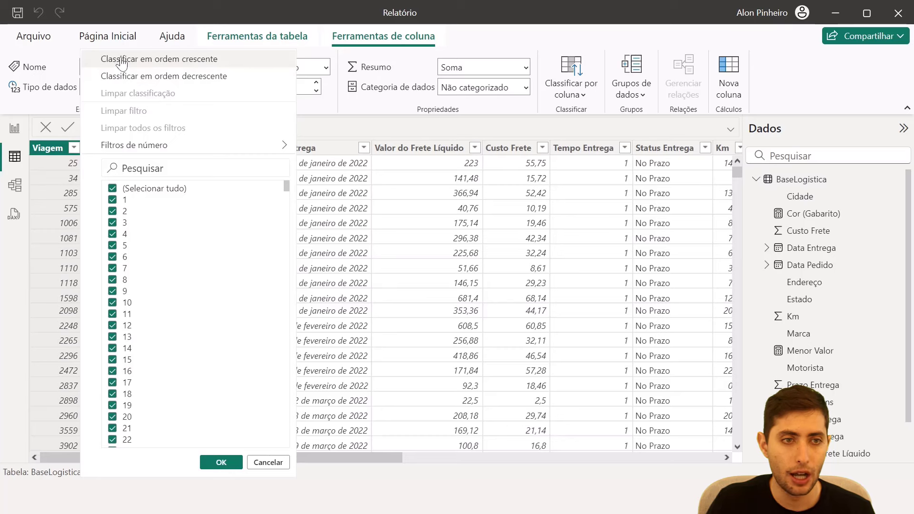
{"action": "left_click", "coordinate": [123, 61]}
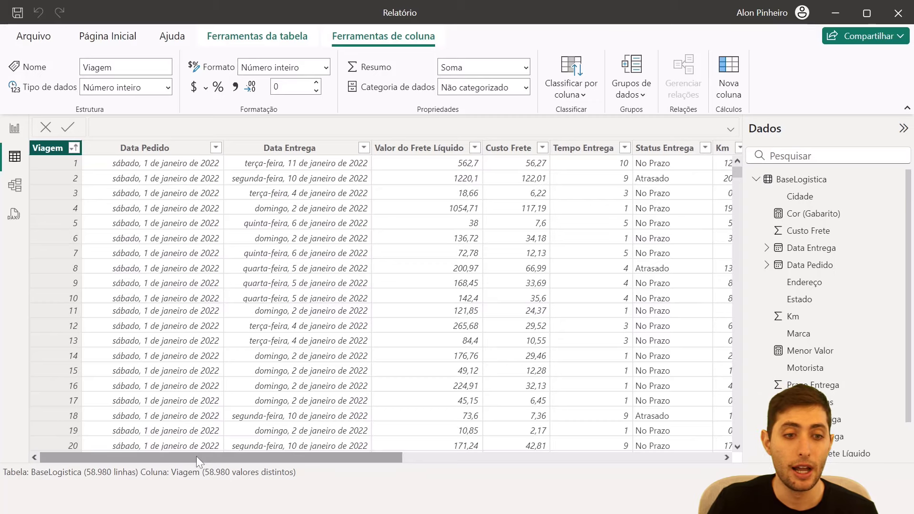
- Select the Cidade column of the BaseLogistica table and examine its entries
{"action": "left_click_drag", "start_coordinate": [196, 457], "coordinate": [516, 457]}
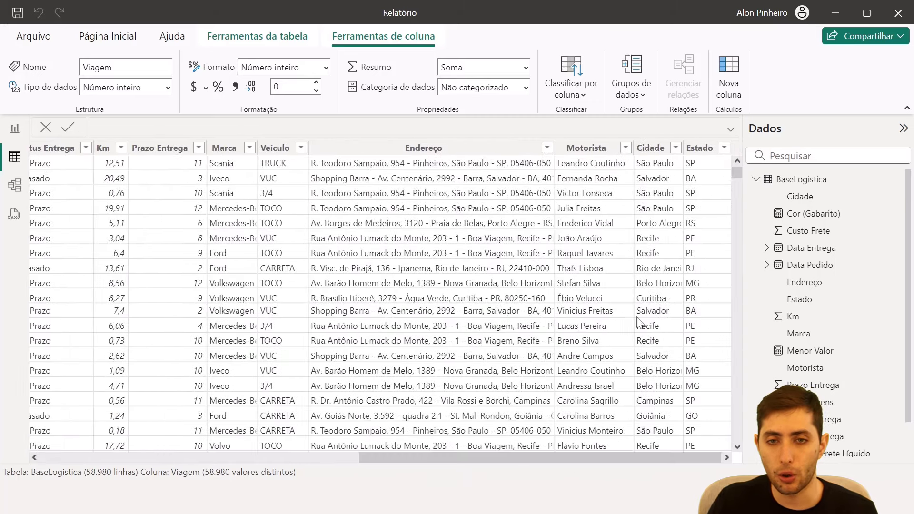
{"action": "left_click", "coordinate": [651, 147]}
{"action": "scroll", "coordinate": [661, 214], "scroll_direction": "down", "scroll_amount": 5}
{"action": "scroll", "coordinate": [660, 218], "scroll_direction": "up", "scroll_amount": 5}
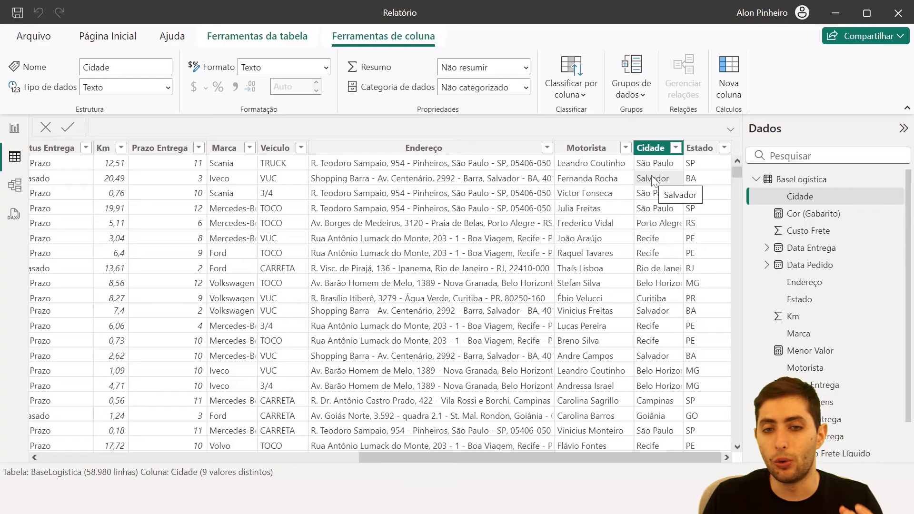
- Return to the report view, examine the city columns of the Página 2 chart and deselect the chart
{"action": "left_click", "coordinate": [14, 128]}
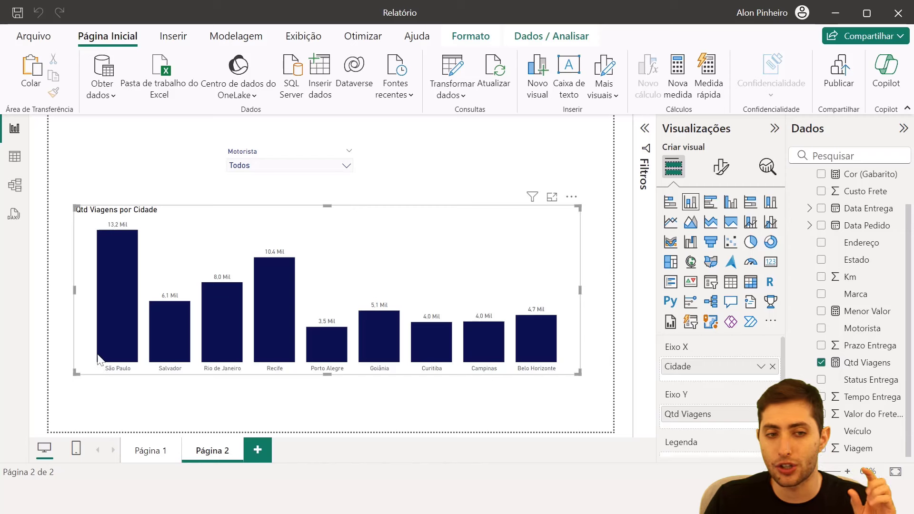
{"action": "mouse_move", "coordinate": [108, 365]}
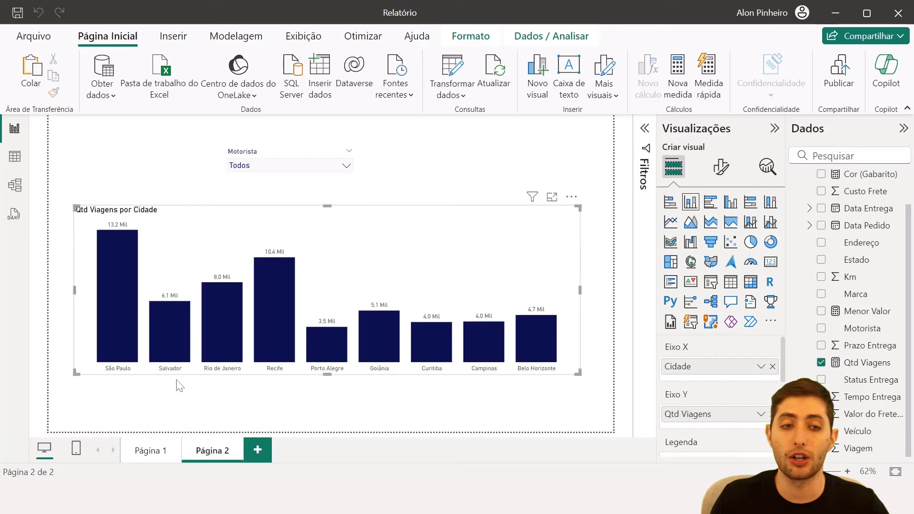
{"action": "left_click", "coordinate": [198, 401]}
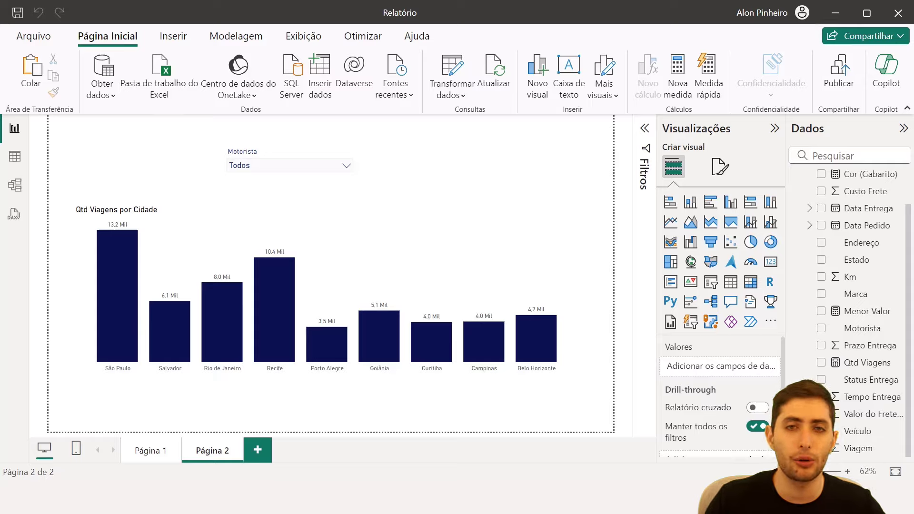
- Switch to the Exemplo workbook in Excel and examine the Vendedor column beside the ALL(VENDEDOR) illustration
{"action": "left_click_drag", "start_coordinate": [913, 53], "coordinate": [417, 1]}
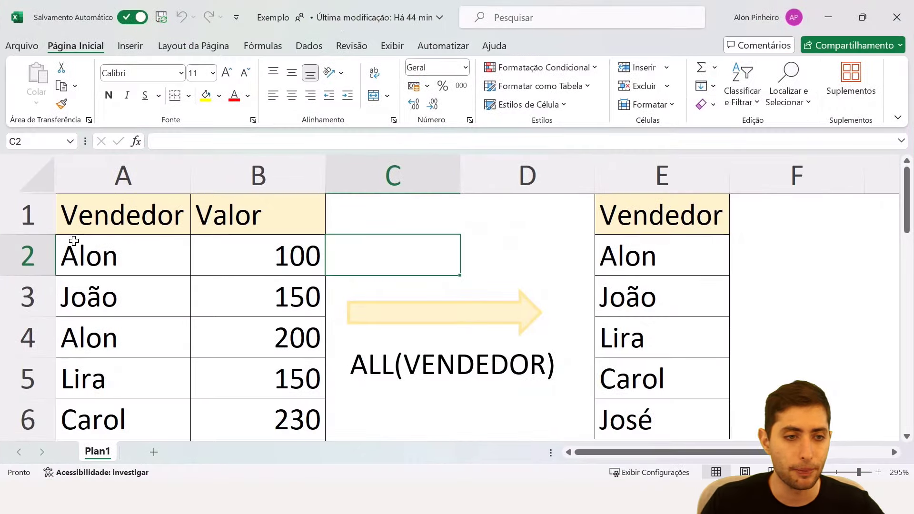
{"action": "left_click", "coordinate": [107, 223]}
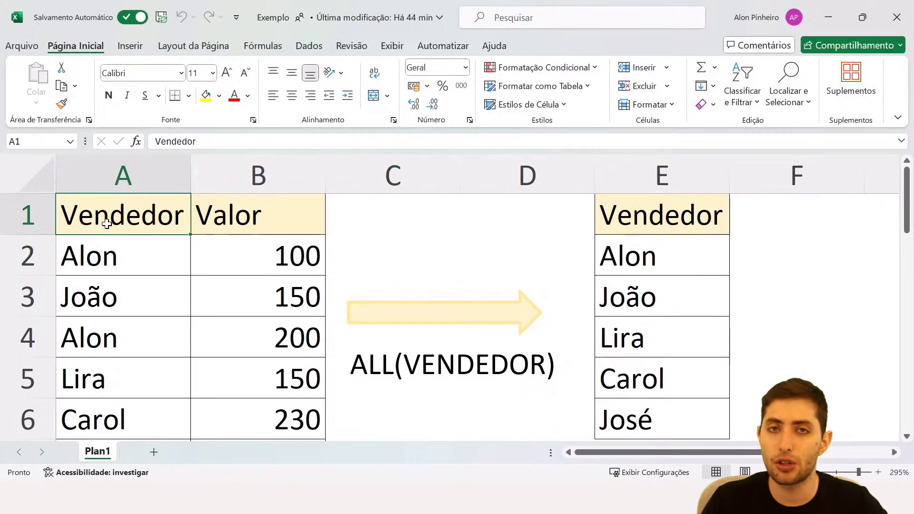
{"action": "left_click", "coordinate": [108, 254]}
{"action": "left_click", "coordinate": [111, 297]}
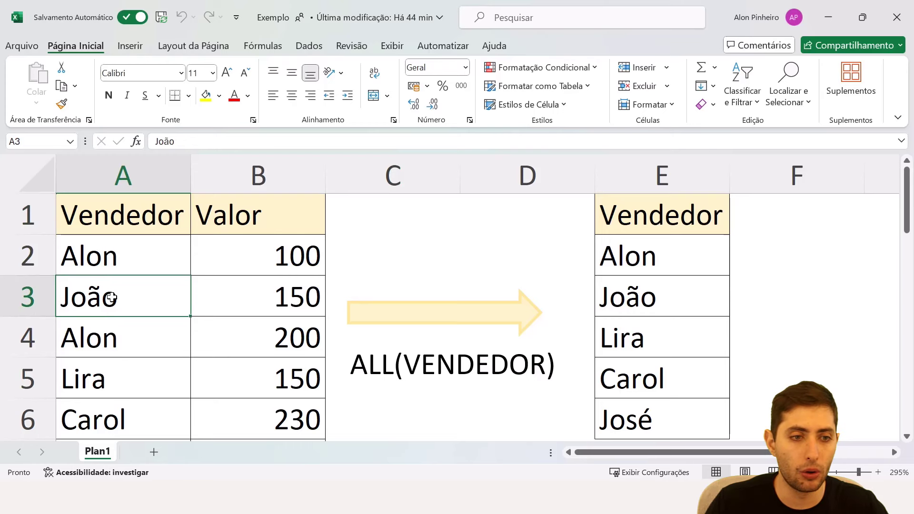
{"action": "left_click", "coordinate": [112, 327]}
{"action": "left_click", "coordinate": [115, 384]}
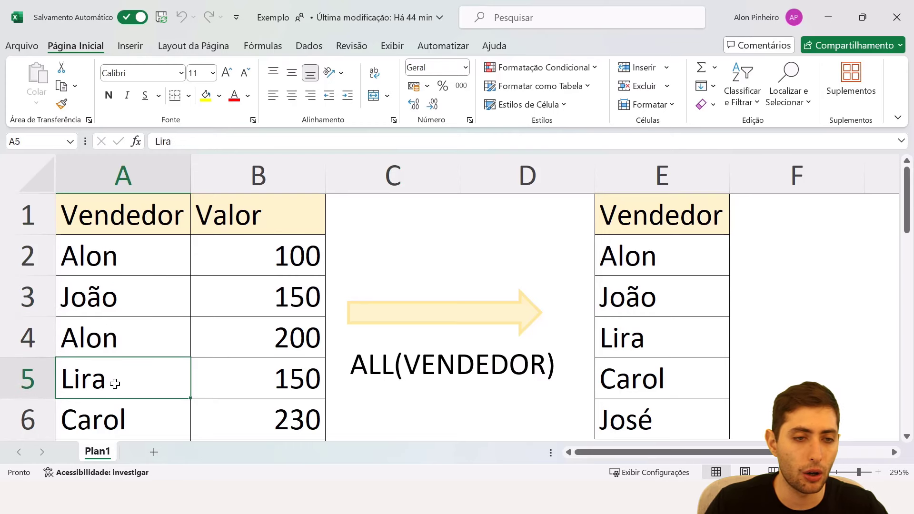
{"action": "left_click_drag", "start_coordinate": [171, 230], "coordinate": [153, 300]}
{"action": "left_click", "coordinate": [175, 217]}
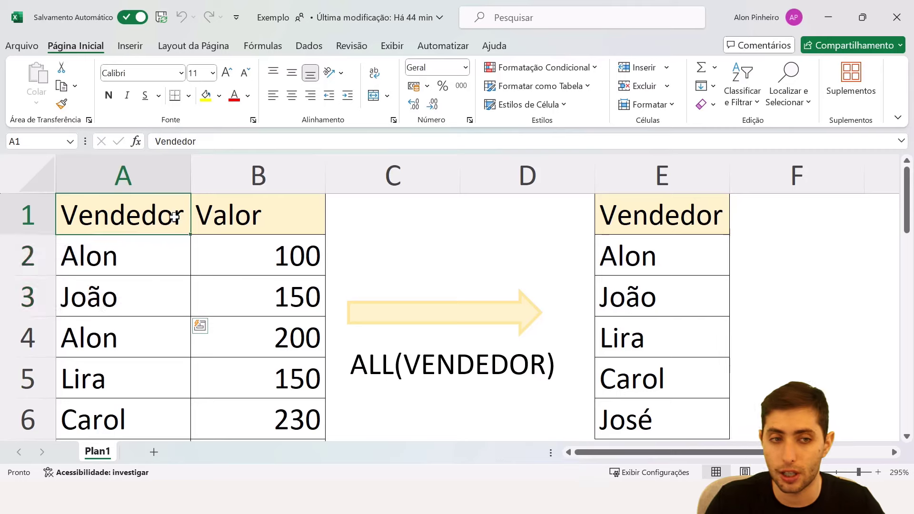
{"action": "left_click_drag", "start_coordinate": [157, 255], "coordinate": [147, 286]}
{"action": "left_click", "coordinate": [142, 267]}
{"action": "left_click", "coordinate": [139, 333]}
{"action": "scroll", "coordinate": [147, 305], "scroll_direction": "down", "scroll_amount": 1}
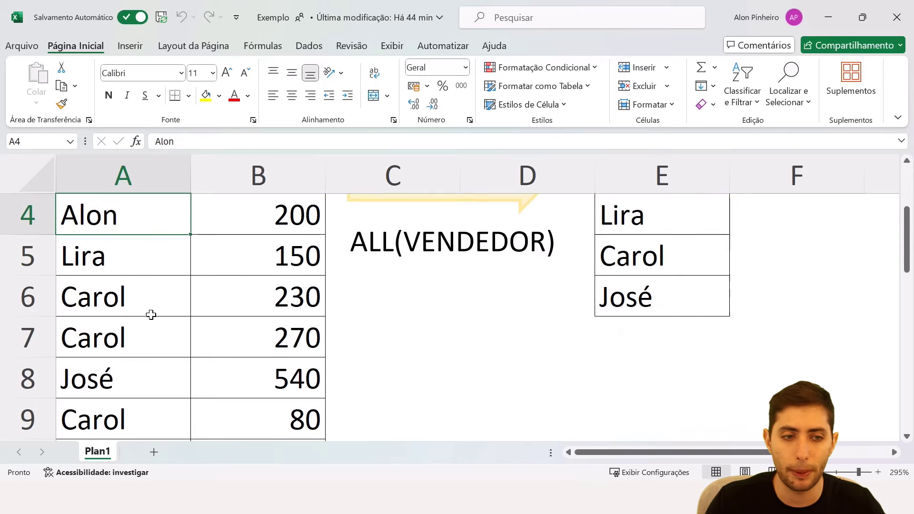
{"action": "scroll", "coordinate": [151, 314], "scroll_direction": "down", "scroll_amount": 1}
{"action": "scroll", "coordinate": [151, 312], "scroll_direction": "up", "scroll_amount": 2}
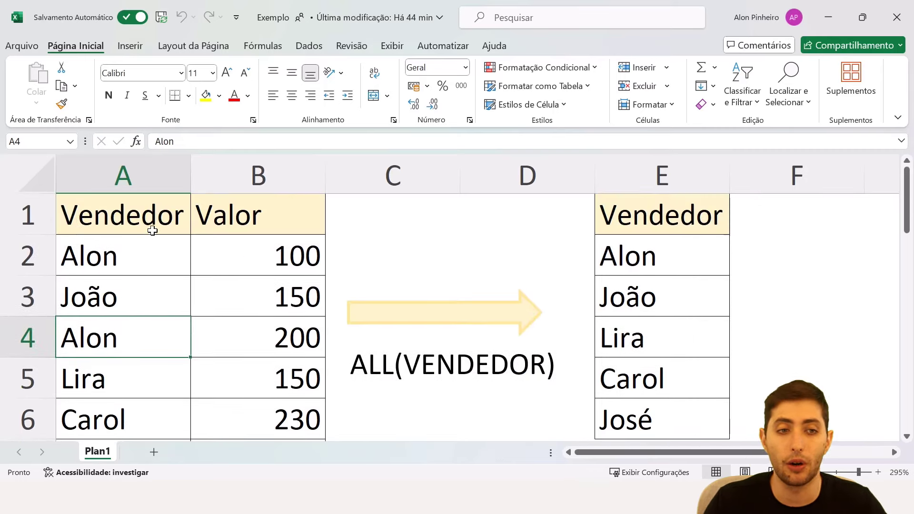
- Examine the Vendedor and Valor columns of the source table down to row 10
{"action": "left_click_drag", "start_coordinate": [152, 230], "coordinate": [133, 366]}
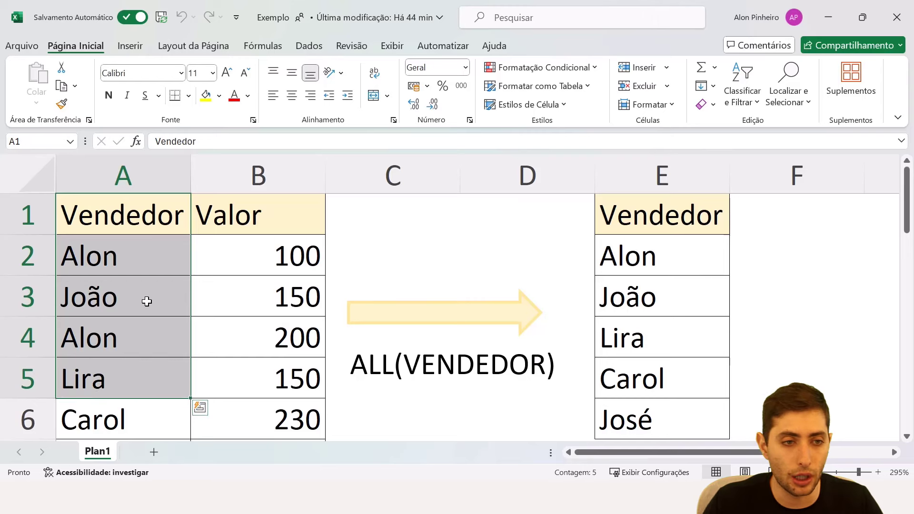
{"action": "scroll", "coordinate": [146, 300], "scroll_direction": "down", "scroll_amount": 2}
{"action": "left_click_drag", "start_coordinate": [226, 211], "coordinate": [231, 339]}
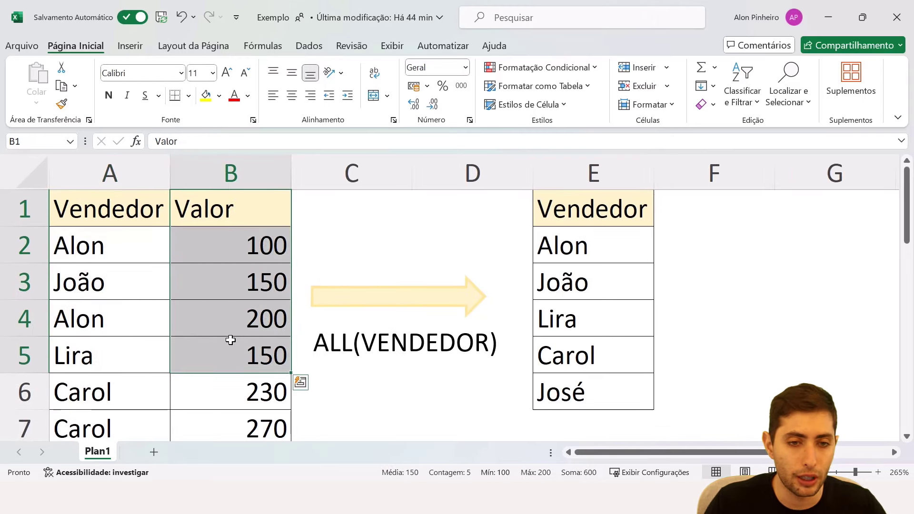
{"action": "scroll", "coordinate": [230, 340], "scroll_direction": "down", "scroll_amount": 2}
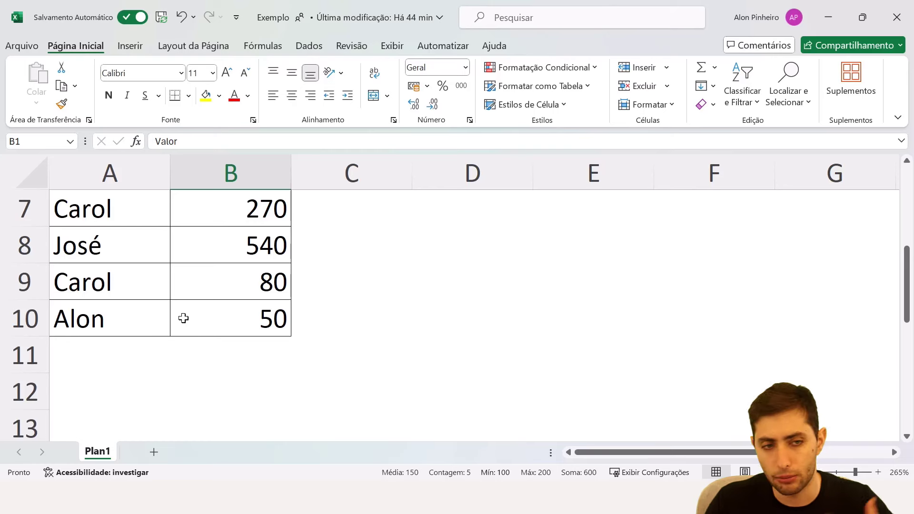
{"action": "scroll", "coordinate": [183, 318], "scroll_direction": "up", "scroll_amount": 2}
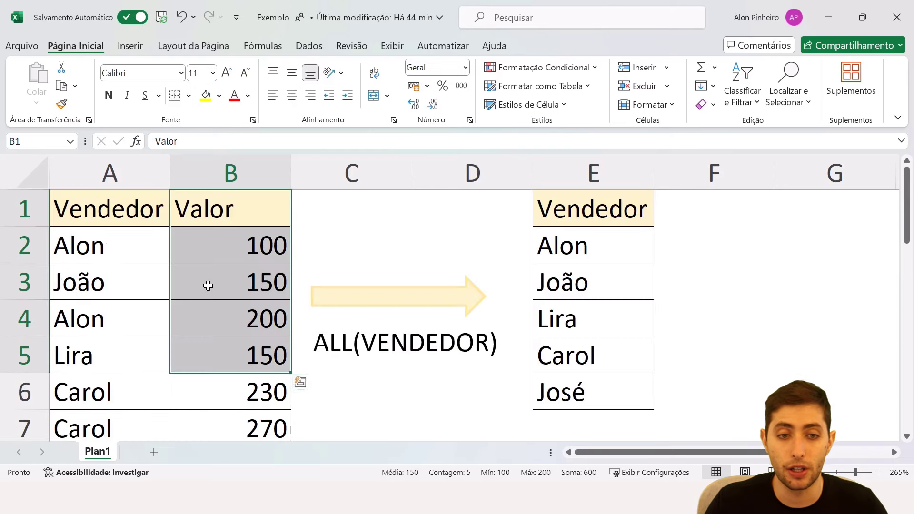
{"action": "left_click", "coordinate": [334, 216]}
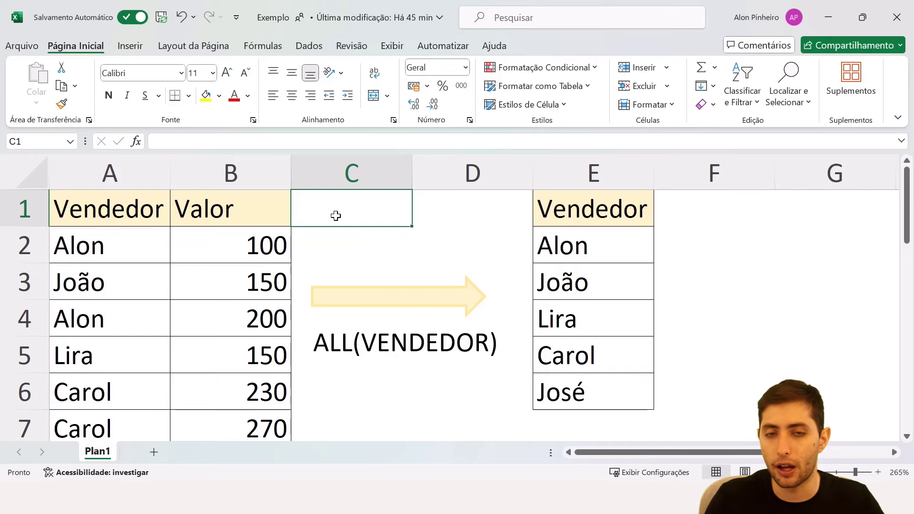
- Switch to the Power BI report and compare the Cidade column in table view with the city labels of the Página 2 chart
{"action": "left_click", "coordinate": [832, 12]}
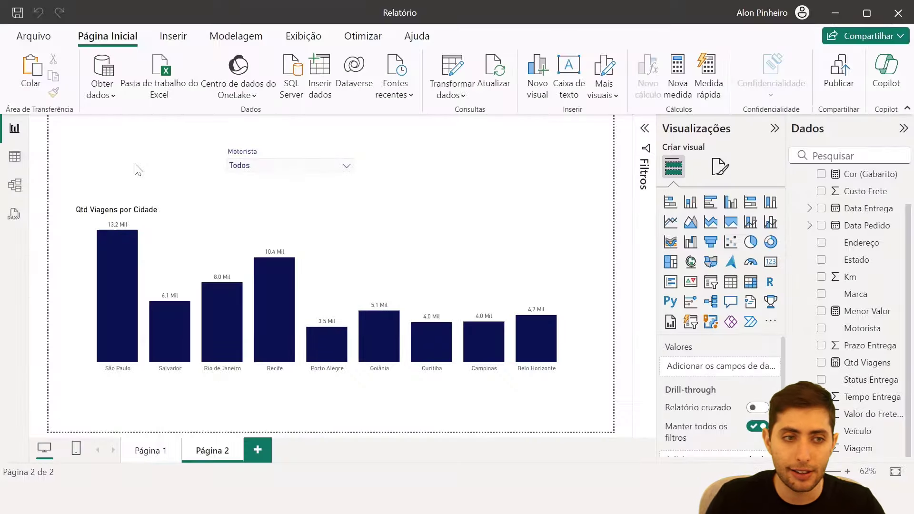
{"action": "left_click", "coordinate": [5, 161]}
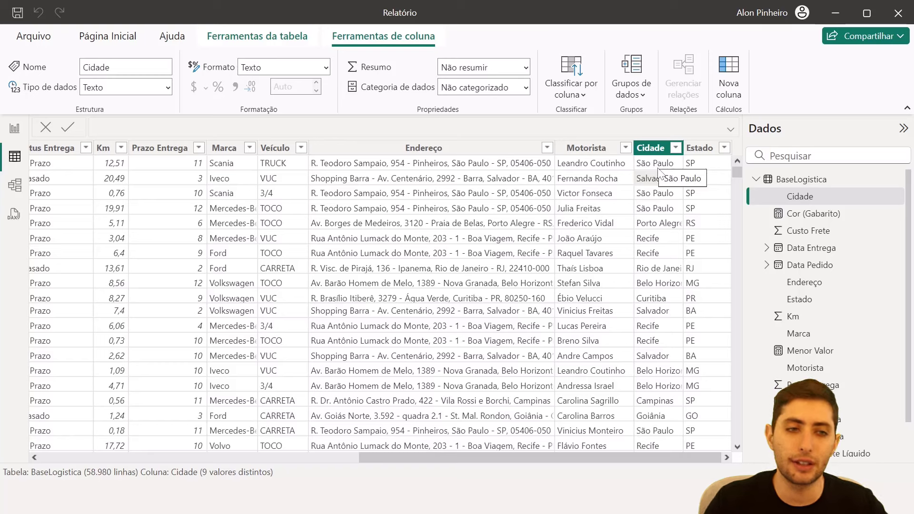
{"action": "left_click", "coordinate": [14, 128]}
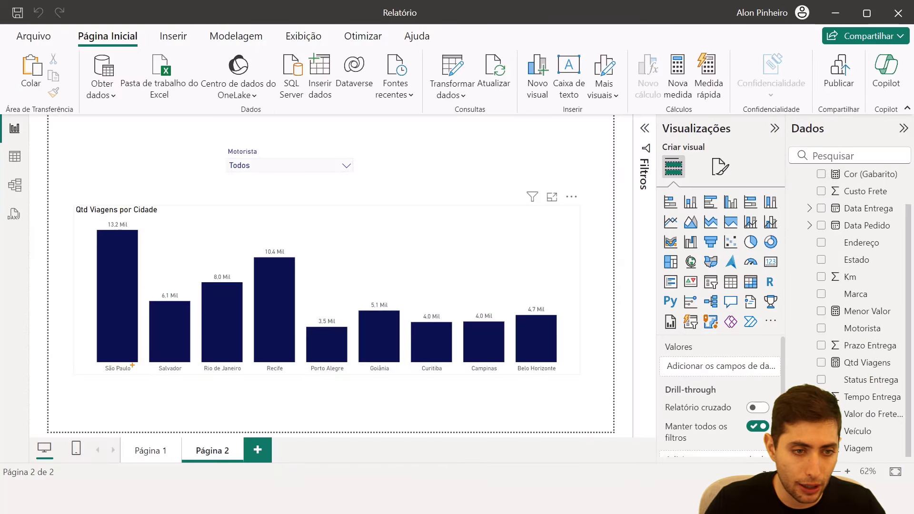
{"action": "mouse_move", "coordinate": [91, 361]}
{"action": "left_mouse_down"}
{"action": "mouse_move", "coordinate": [405, 386]}
{"action": "mouse_move", "coordinate": [568, 378]}
{"action": "left_mouse_up"}
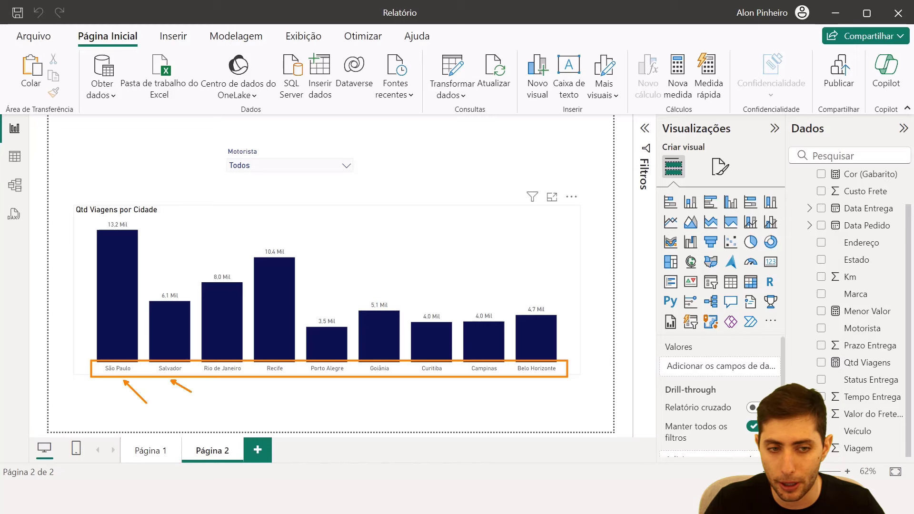
{"action": "left_click_drag", "start_coordinate": [192, 393], "coordinate": [197, 397]}
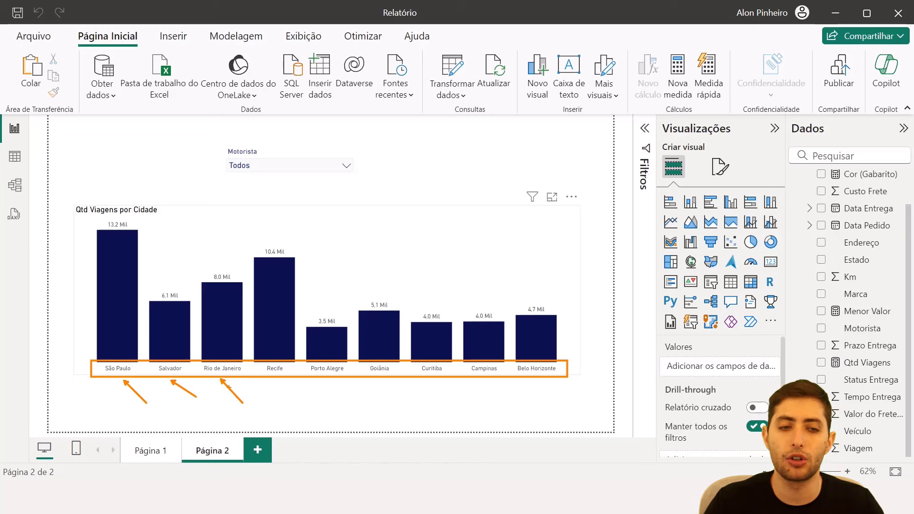
{"action": "key", "text": "Escape"}
{"action": "left_click", "coordinate": [14, 157]}
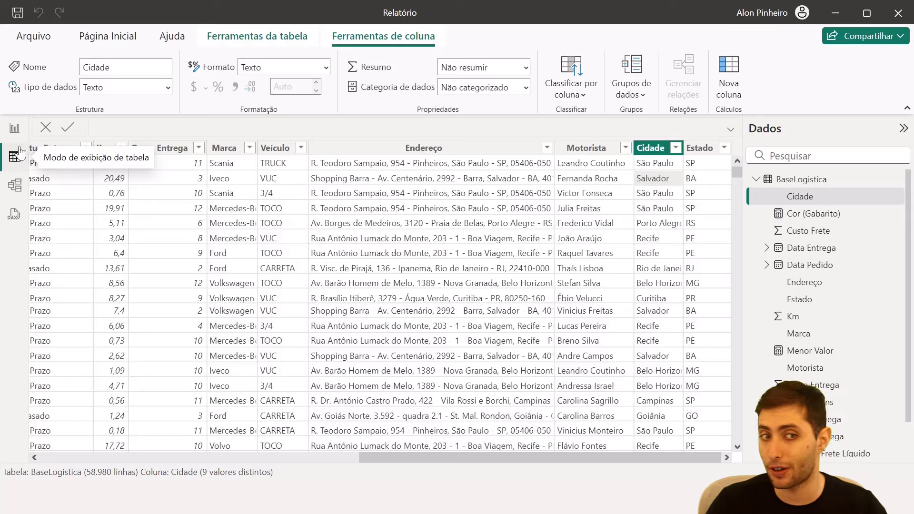
{"action": "left_click", "coordinate": [15, 128]}
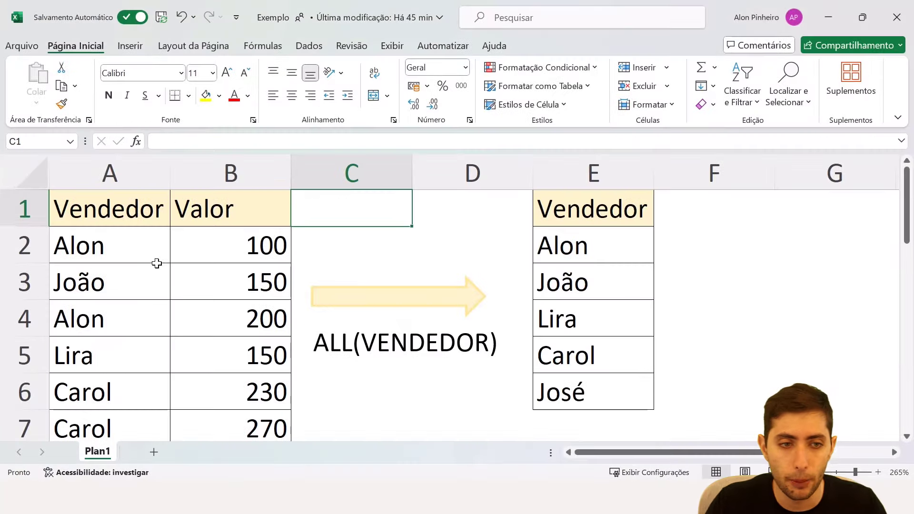
- Switch to the Exemplo workbook in Excel and check the repeated seller entries in the Vendedor column, rows 2 to 10
{"action": "left_click_drag", "start_coordinate": [108, 210], "coordinate": [142, 263]}
{"action": "left_click", "coordinate": [138, 260]}
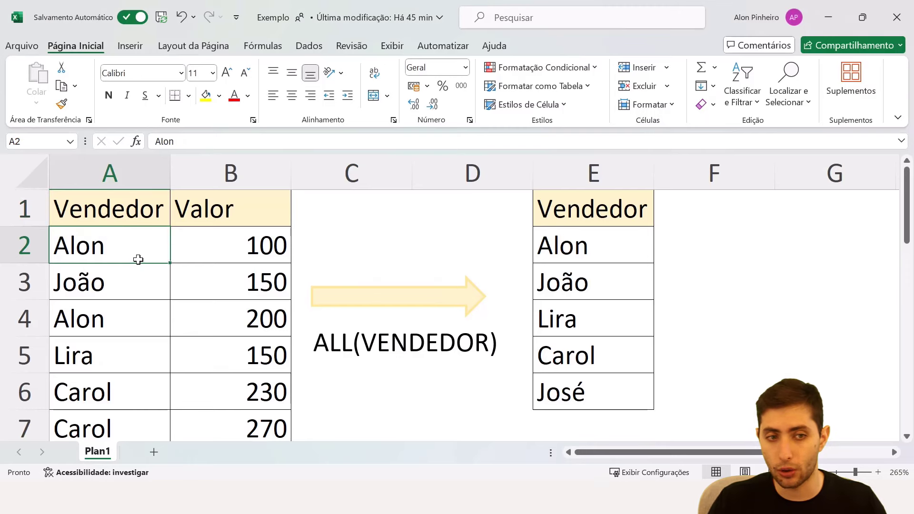
{"action": "left_click", "coordinate": [126, 310]}
{"action": "scroll", "coordinate": [127, 310], "scroll_direction": "down", "scroll_amount": 2}
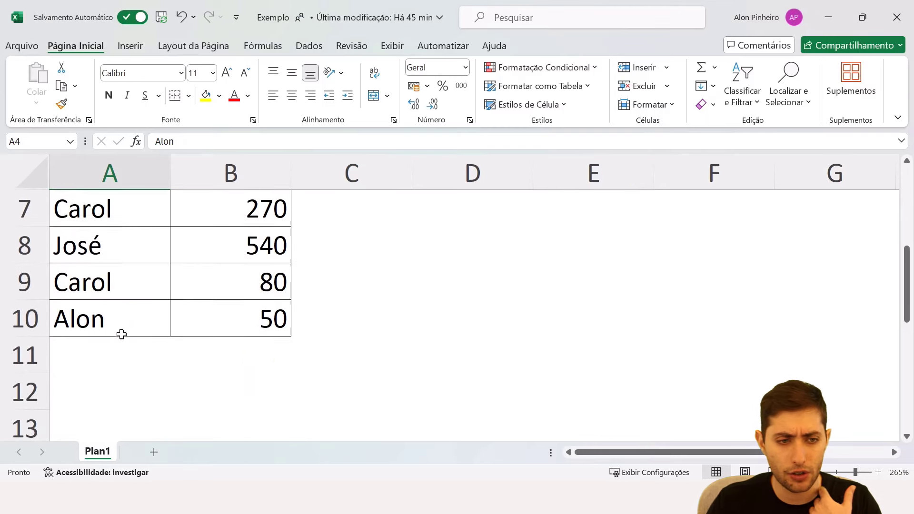
{"action": "left_click", "coordinate": [119, 304]}
{"action": "key", "text": "Up"}
{"action": "left_click", "coordinate": [139, 207]}
{"action": "scroll", "coordinate": [138, 207], "scroll_direction": "up", "scroll_amount": 2}
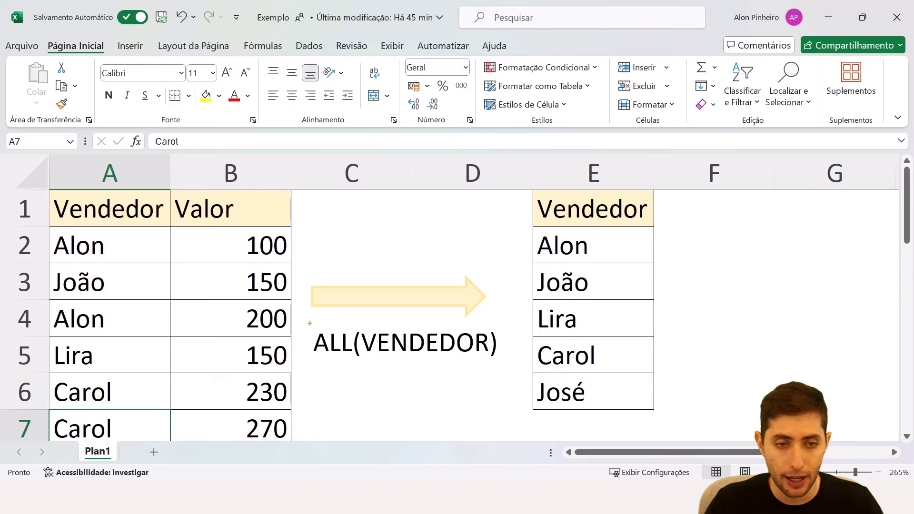
- Compare the original Vendedor column A with the distinct seller list in column E that illustrates ALL(VENDEDOR)
{"action": "mouse_move", "coordinate": [309, 322]}
{"action": "left_mouse_down"}
{"action": "mouse_move", "coordinate": [359, 361]}
{"action": "mouse_move", "coordinate": [357, 413]}
{"action": "left_mouse_up"}
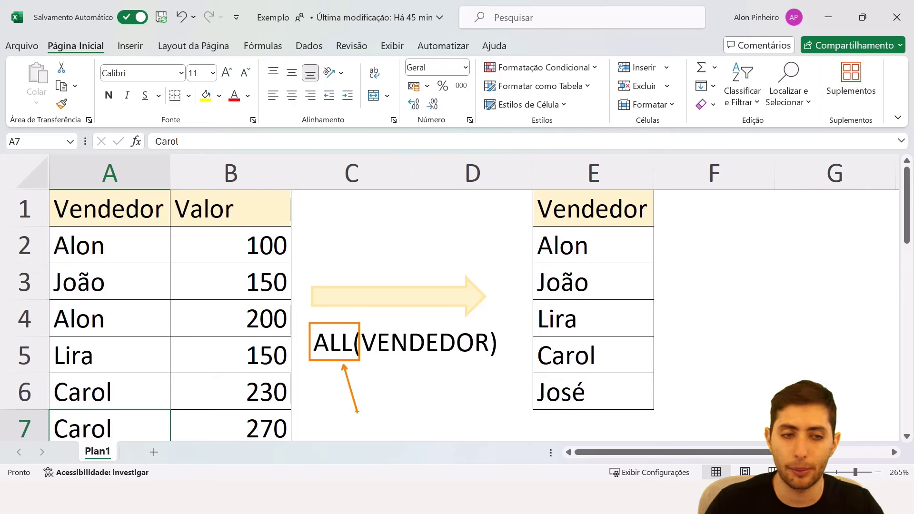
{"action": "key", "text": "Escape"}
{"action": "left_click", "coordinate": [122, 218]}
{"action": "left_click_drag", "start_coordinate": [122, 218], "coordinate": [129, 362]}
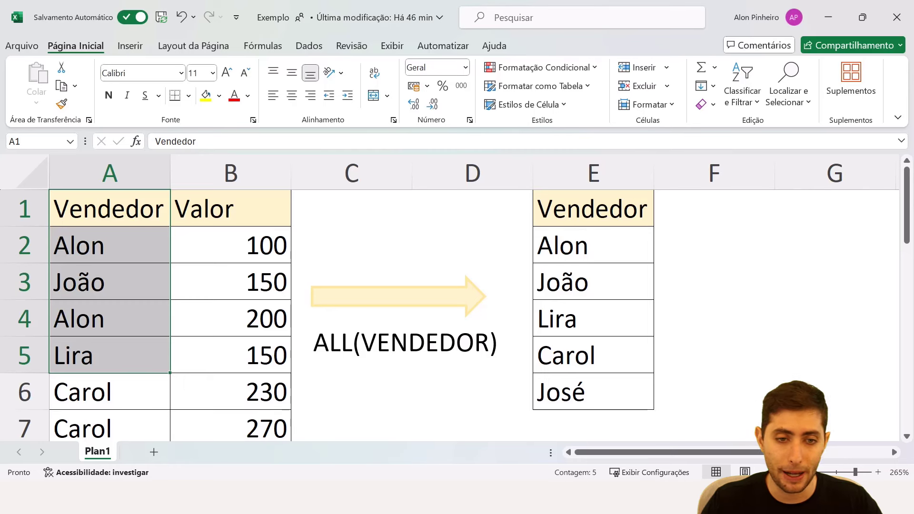
{"action": "left_click_drag", "start_coordinate": [618, 204], "coordinate": [613, 389]}
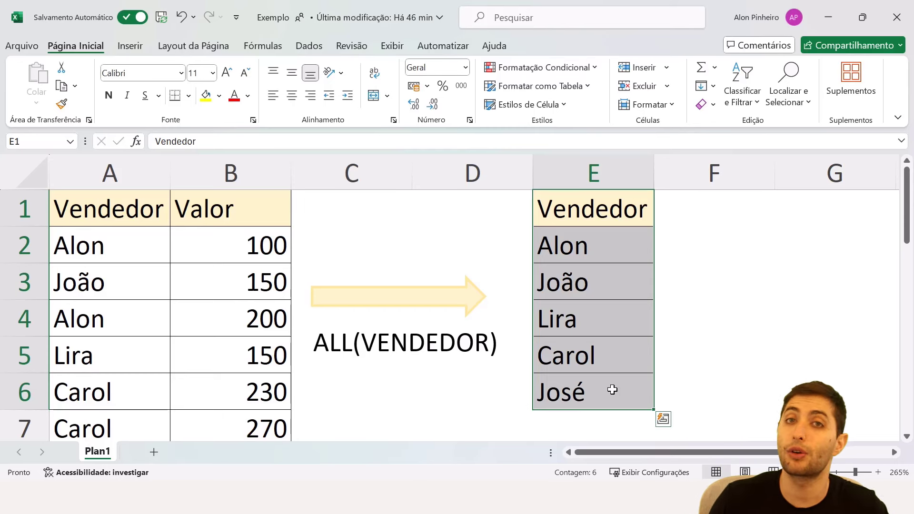
{"action": "left_click", "coordinate": [689, 261]}
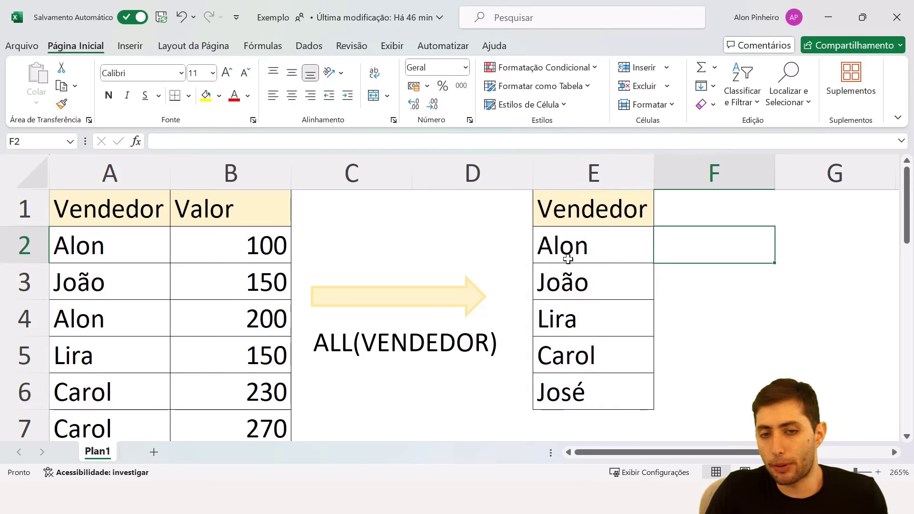
{"action": "left_click_drag", "start_coordinate": [568, 259], "coordinate": [586, 388]}
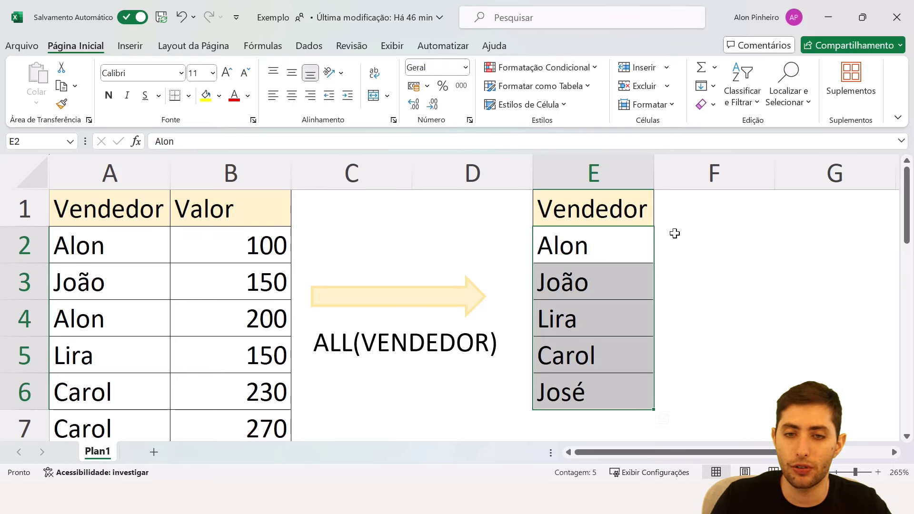
- Add the header "Total Vendas" in cell F1 and fit column F's width to it
{"action": "left_click", "coordinate": [678, 215]}
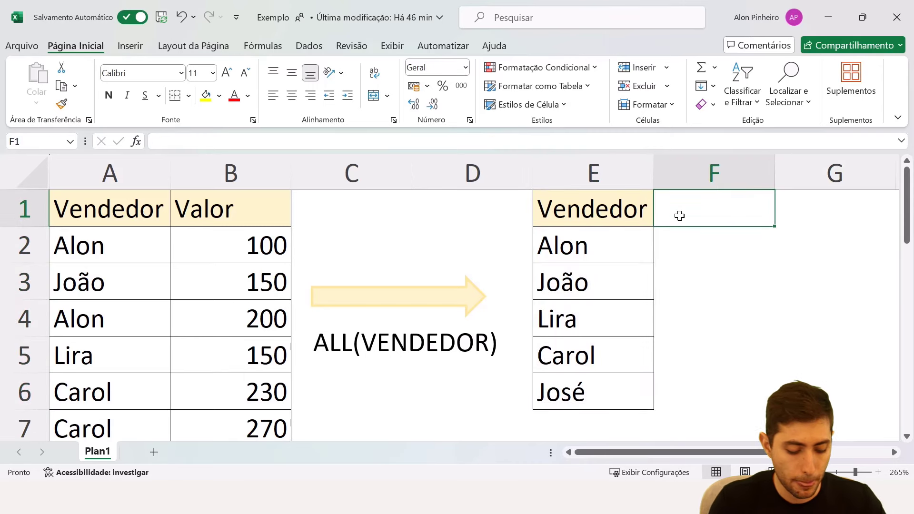
{"action": "type", "text": "V"}
{"action": "key", "text": "BackSpace"}
{"action": "type", "text": "T"}
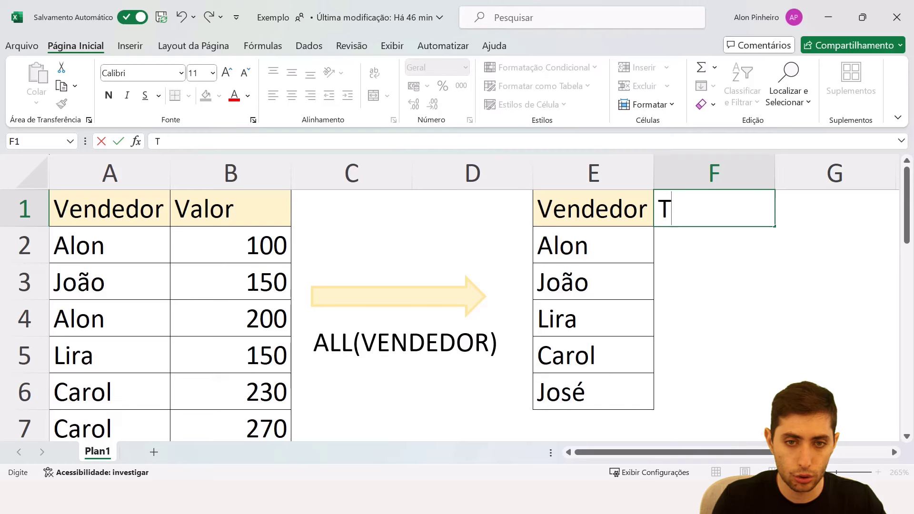
{"action": "type", "text": "otal Vendas"}
{"action": "key", "text": "Return"}
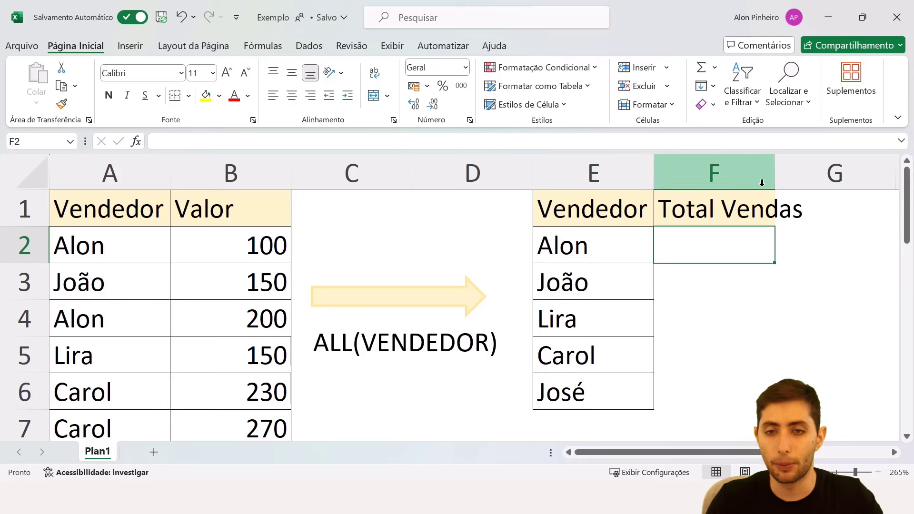
{"action": "double_click", "coordinate": [774, 173]}
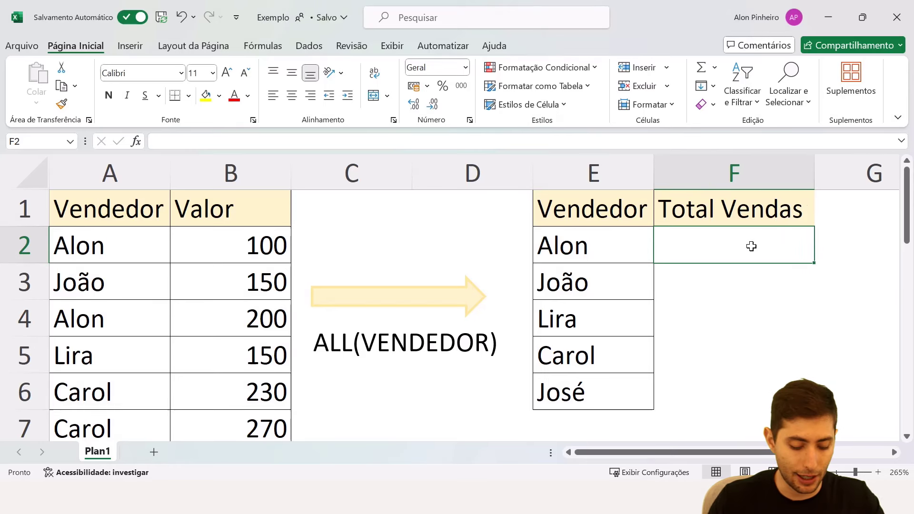
{"action": "type", "text": "=som"}
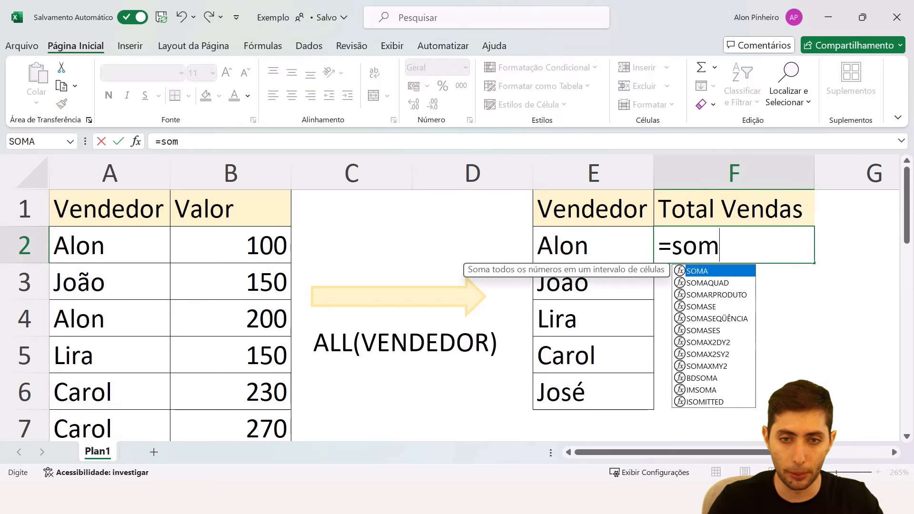
{"action": "key", "text": "Escape"}
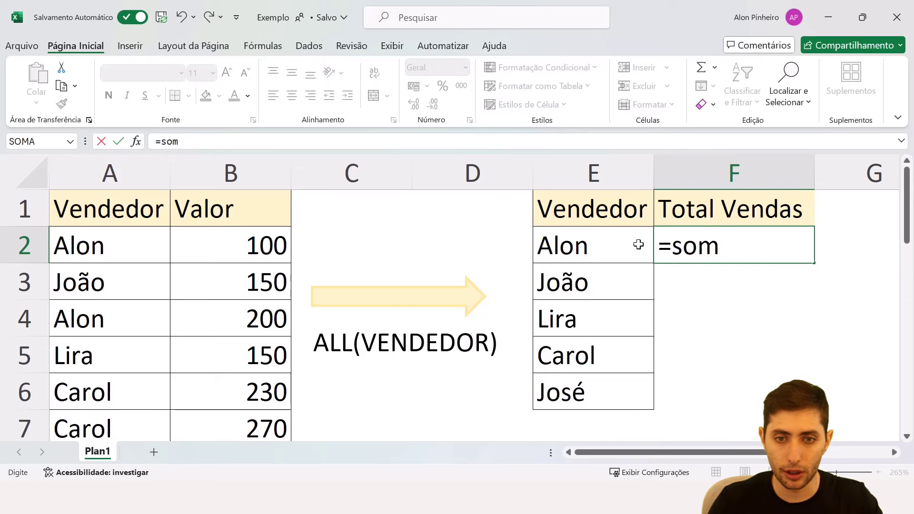
{"action": "key", "text": "Escape"}
- Check the first seller's amounts in B2, B4 and B10 and enter 350 as that seller's total in F2
{"action": "left_click", "coordinate": [233, 246]}
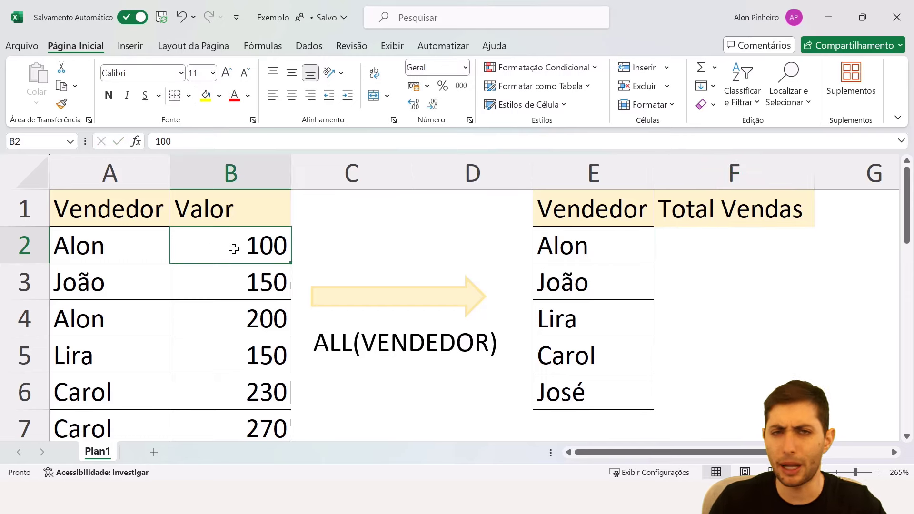
{"action": "scroll", "coordinate": [227, 252], "scroll_direction": "down", "scroll_amount": 1}
{"action": "left_click", "coordinate": [233, 219]}
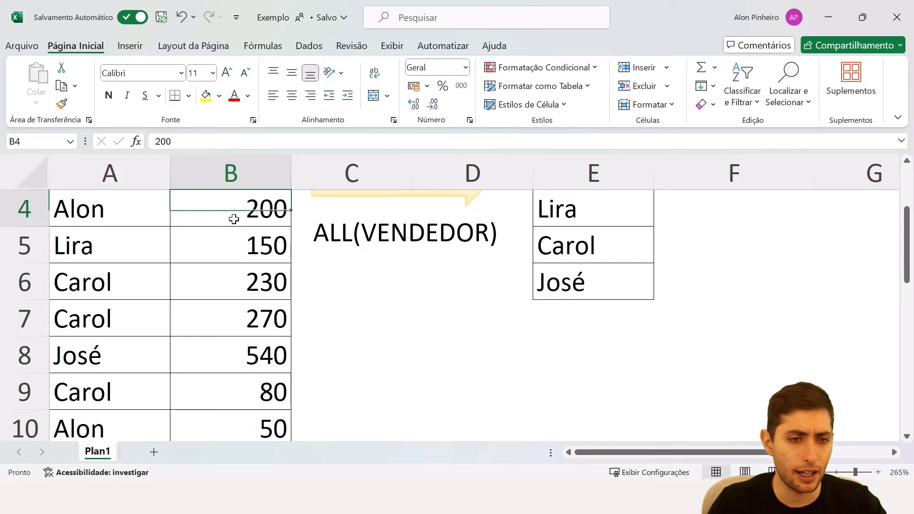
{"action": "scroll", "coordinate": [244, 343], "scroll_direction": "down", "scroll_amount": 1}
{"action": "left_click", "coordinate": [253, 318]}
{"action": "scroll", "coordinate": [254, 319], "scroll_direction": "up", "scroll_amount": 2}
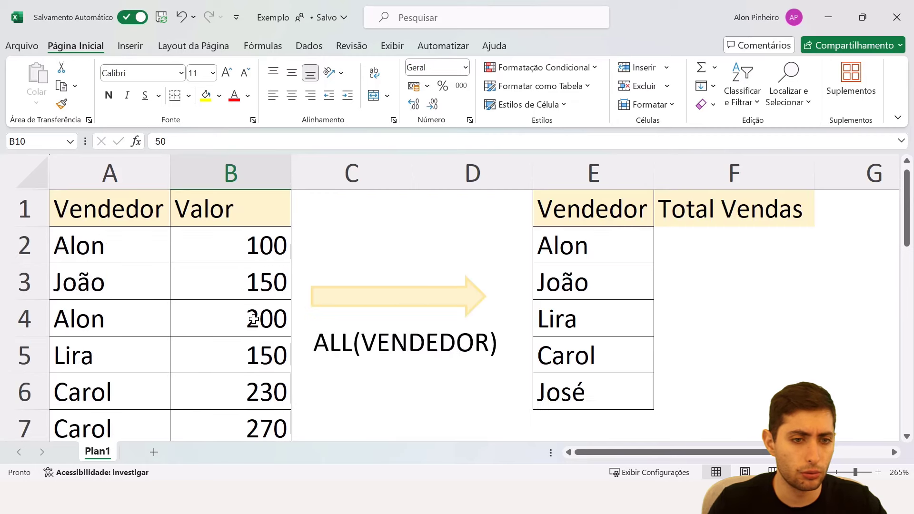
{"action": "left_click", "coordinate": [716, 254]}
{"action": "type", "text": "350"}
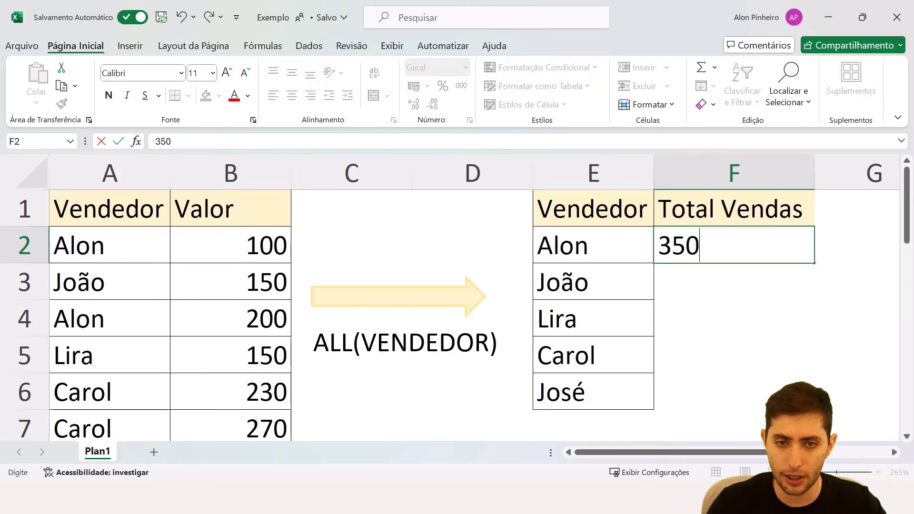
{"action": "key", "text": "Return"}
- Enter 150 as the total for both the second and third sellers in F3 and F4, checking column B for their amounts
{"action": "scroll", "coordinate": [223, 292], "scroll_direction": "down", "scroll_amount": 2}
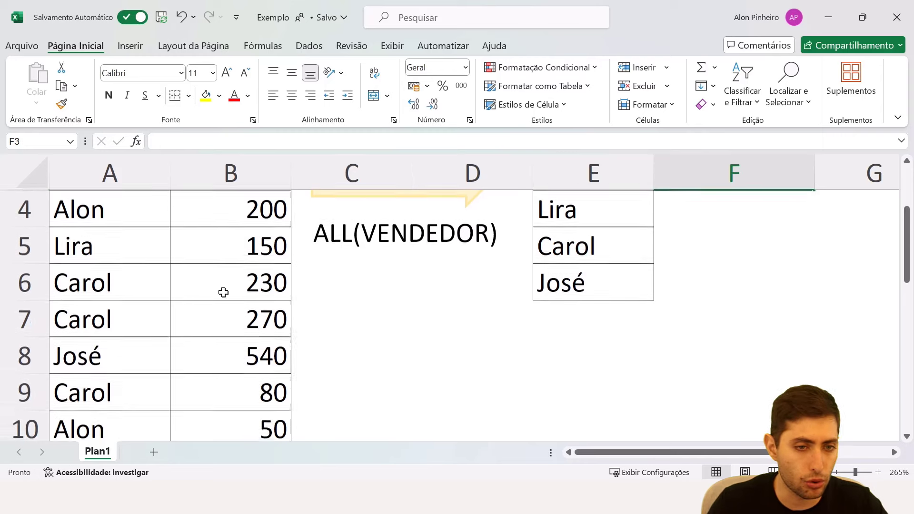
{"action": "scroll", "coordinate": [222, 287], "scroll_direction": "up", "scroll_amount": 2}
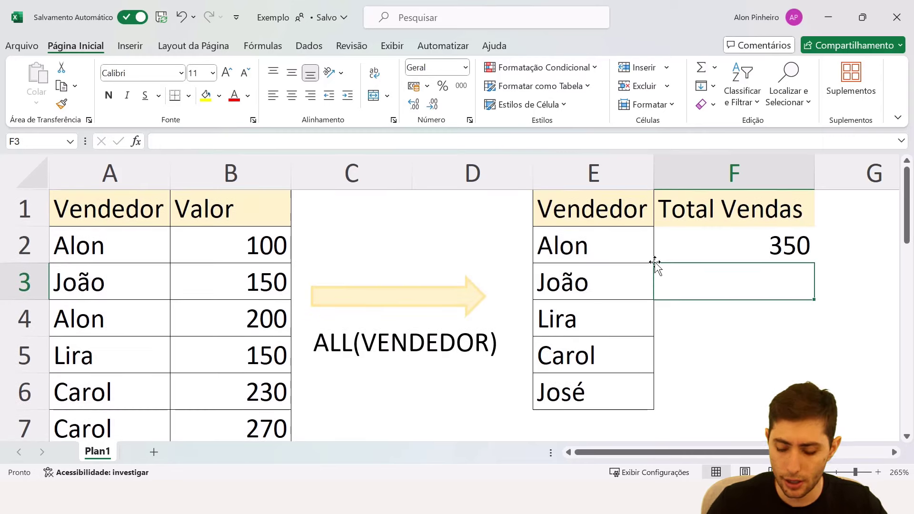
{"action": "type", "text": "150"}
{"action": "key", "text": "Return"}
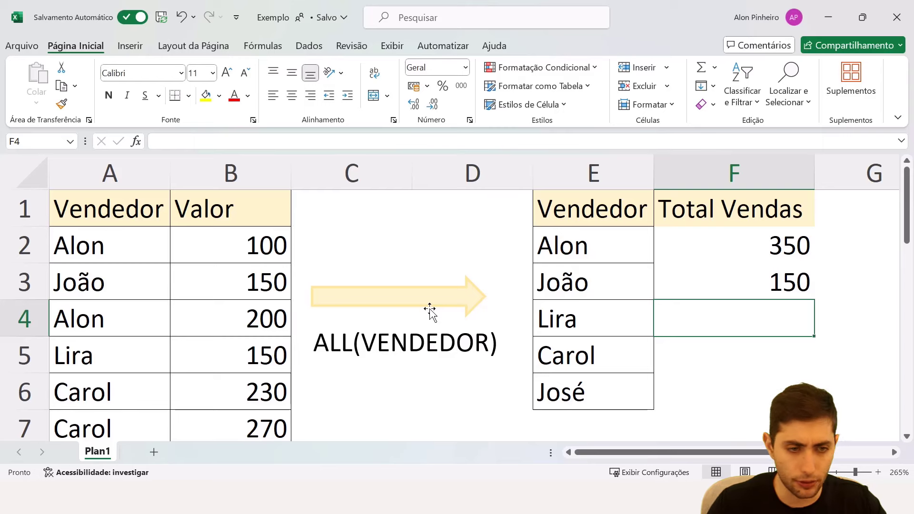
{"action": "scroll", "coordinate": [417, 316], "scroll_direction": "down", "scroll_amount": 2}
{"action": "scroll", "coordinate": [416, 316], "scroll_direction": "up", "scroll_amount": 2}
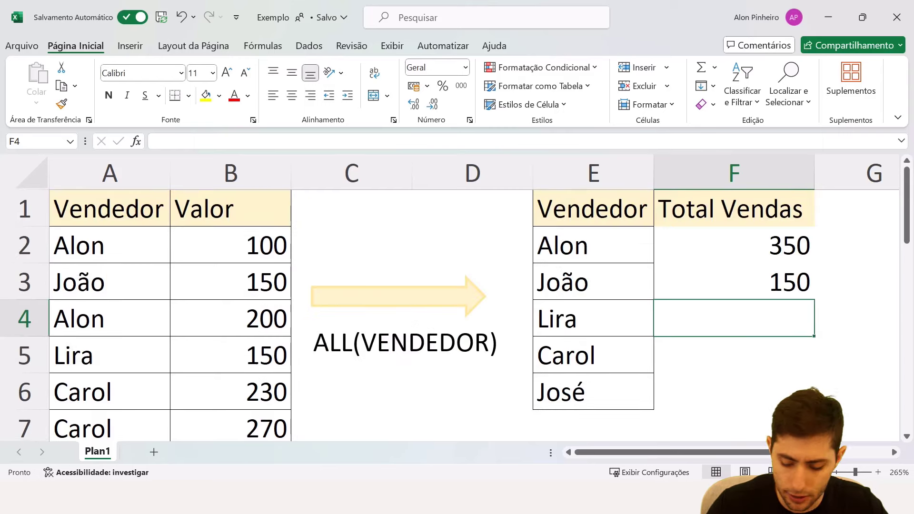
{"action": "type", "text": "150"}
{"action": "key", "text": "Return"}
{"action": "scroll", "coordinate": [333, 355], "scroll_direction": "down", "scroll_amount": 1}
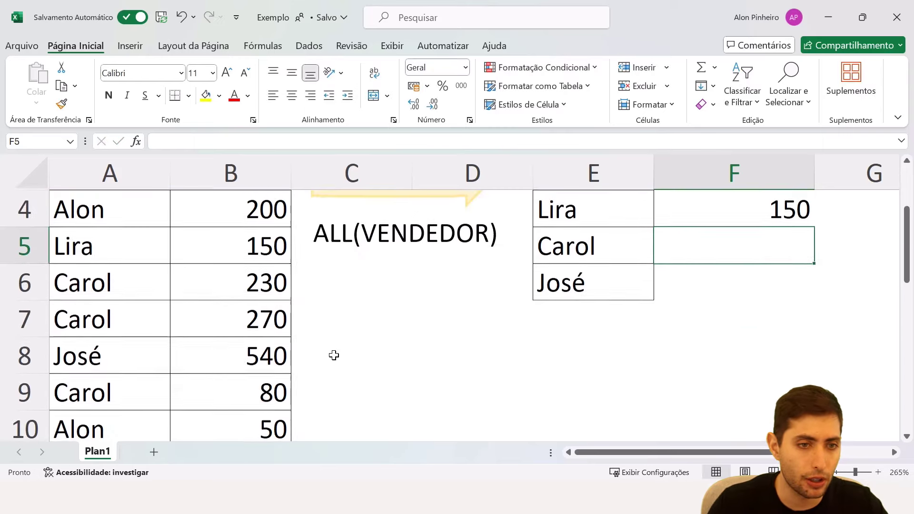
- Check the fourth seller's amounts in B6, B7 and B9 and enter 580 as that seller's total in F5
{"action": "scroll", "coordinate": [310, 333], "scroll_direction": "up", "scroll_amount": 1}
{"action": "scroll", "coordinate": [286, 310], "scroll_direction": "down", "scroll_amount": 1}
{"action": "left_click", "coordinate": [264, 282]}
{"action": "left_click", "coordinate": [264, 316]}
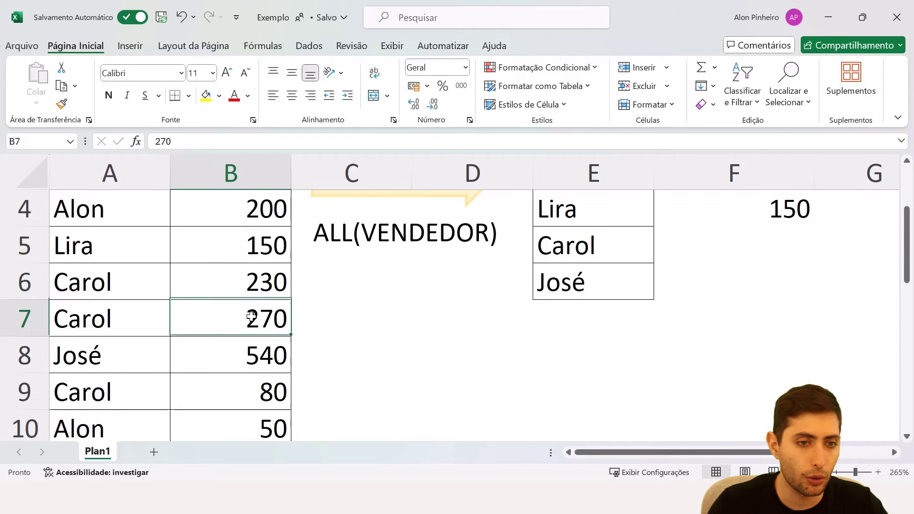
{"action": "scroll", "coordinate": [265, 300], "scroll_direction": "down", "scroll_amount": 1}
{"action": "left_click", "coordinate": [266, 285]}
{"action": "scroll", "coordinate": [350, 288], "scroll_direction": "up", "scroll_amount": 2}
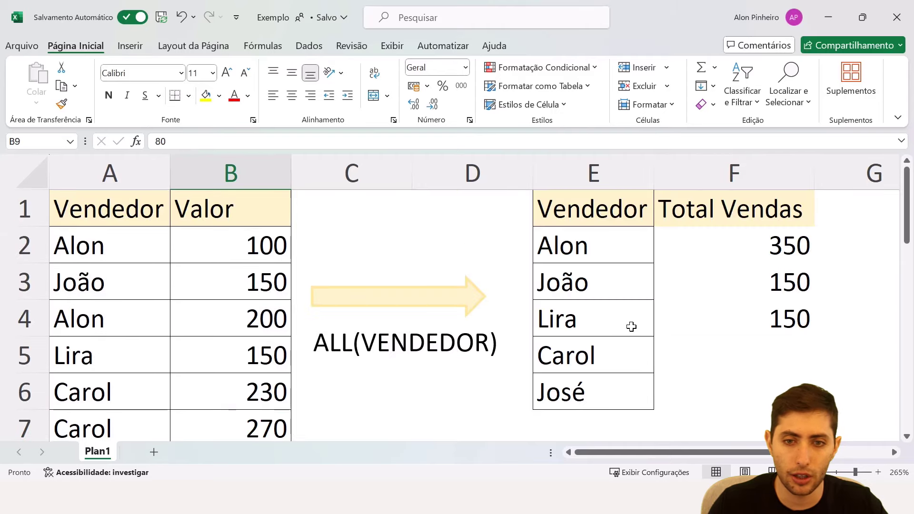
{"action": "left_click", "coordinate": [671, 359]}
{"action": "type", "text": "580"}
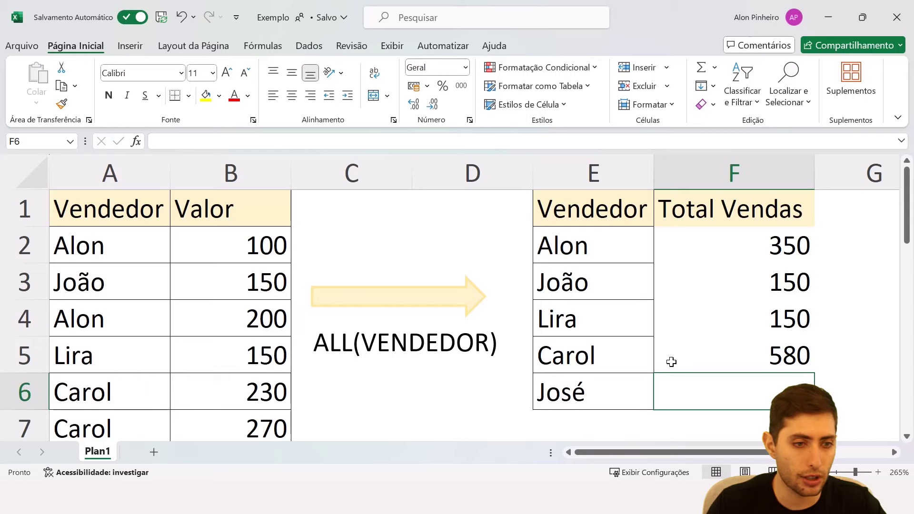
- Enter 540 as the fifth seller's total in F6, checking column B, and highlight the Total Vendas column F1:F6
{"action": "scroll", "coordinate": [673, 368], "scroll_direction": "down", "scroll_amount": 1}
{"action": "scroll", "coordinate": [675, 367], "scroll_direction": "up", "scroll_amount": 1}
{"action": "type", "text": "540"}
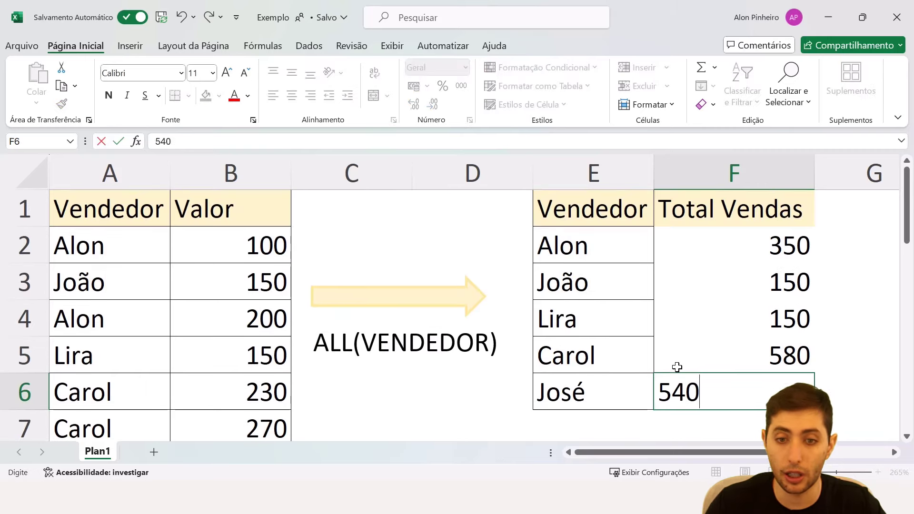
{"action": "key", "text": "Return"}
{"action": "scroll", "coordinate": [677, 367], "scroll_direction": "up", "scroll_amount": 1}
{"action": "left_click_drag", "start_coordinate": [751, 228], "coordinate": [751, 383]}
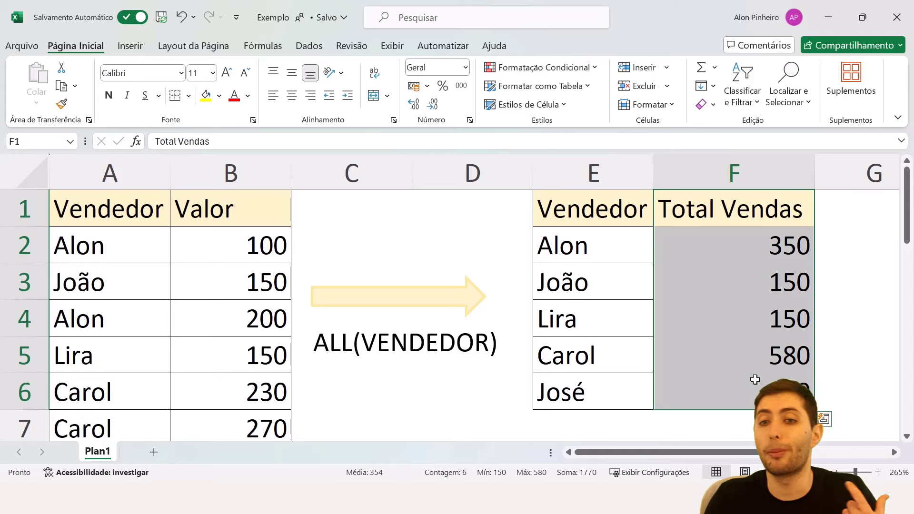
- Calculate the highest seller total in G1 with the formula =MÁXIMO(F2:F6)
{"action": "left_click", "coordinate": [874, 199]}
{"action": "key", "text": "Right"}
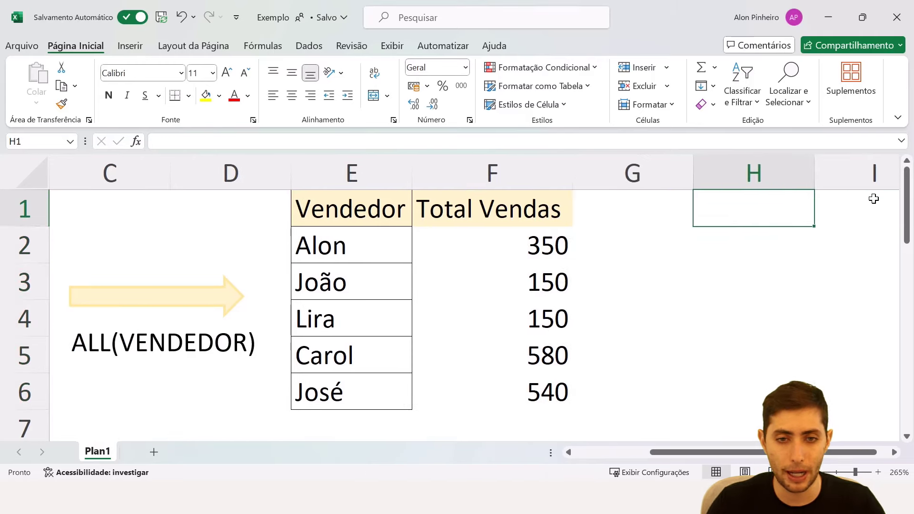
{"action": "key", "text": "Left"}
{"action": "type", "text": "=máx"}
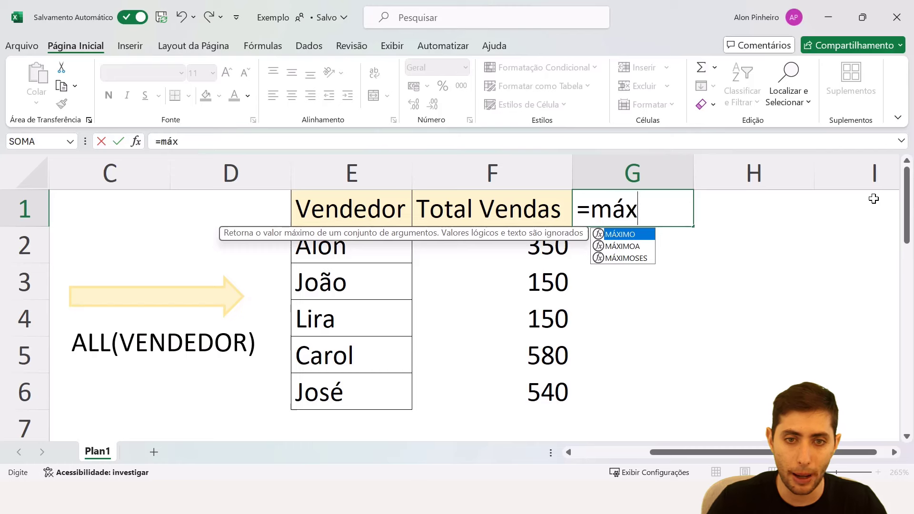
{"action": "key", "text": "Tab"}
{"action": "key", "text": "Left"}
{"action": "key", "text": "Down"}
{"action": "key", "text": "shift+Down"}
{"action": "key", "text": "shift+Down"}
{"action": "key", "text": "shift+Down"}
{"action": "key", "text": "shift+Down"}
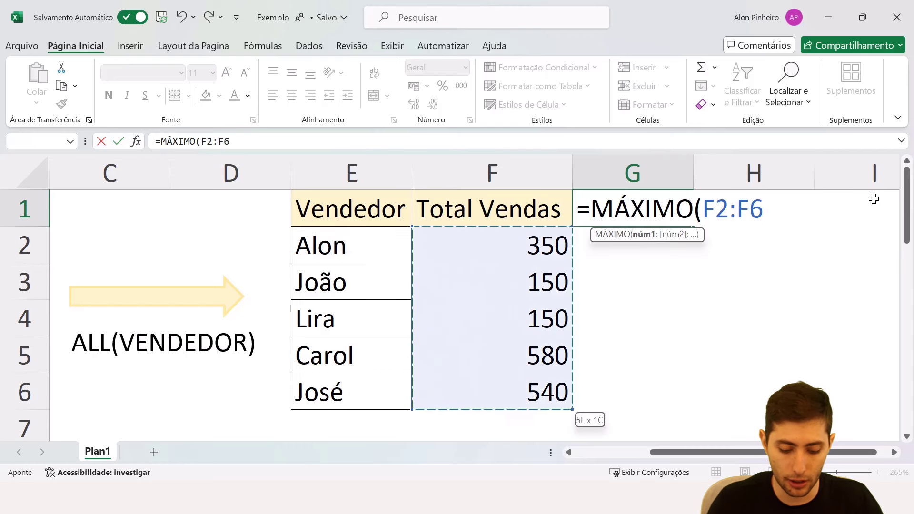
{"action": "type", "text": ")"}
{"action": "key", "text": "Return"}
{"action": "key", "text": "Up"}
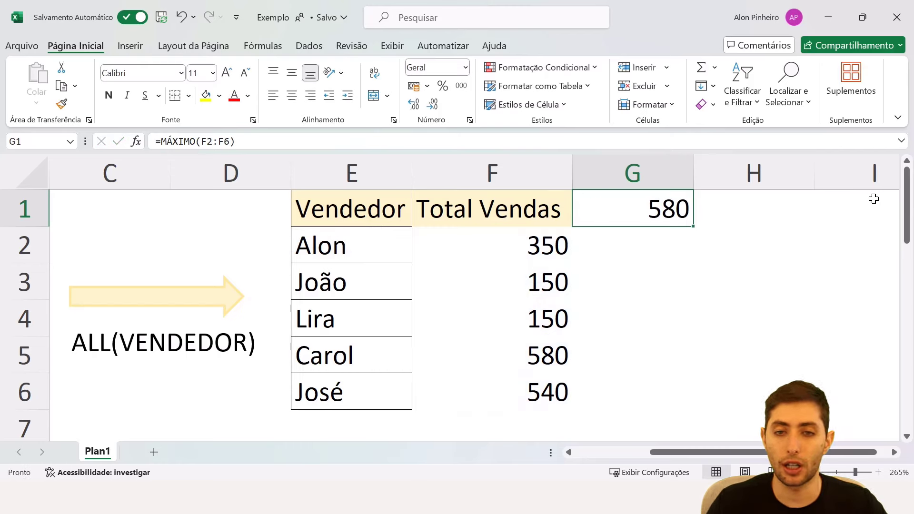
- Calculate the lowest seller total in H1 with the formula =MÍNIMO(F2:F6)
{"action": "key", "text": "Right"}
{"action": "type", "text": "=mú"}
{"action": "key", "text": "BackSpace"}
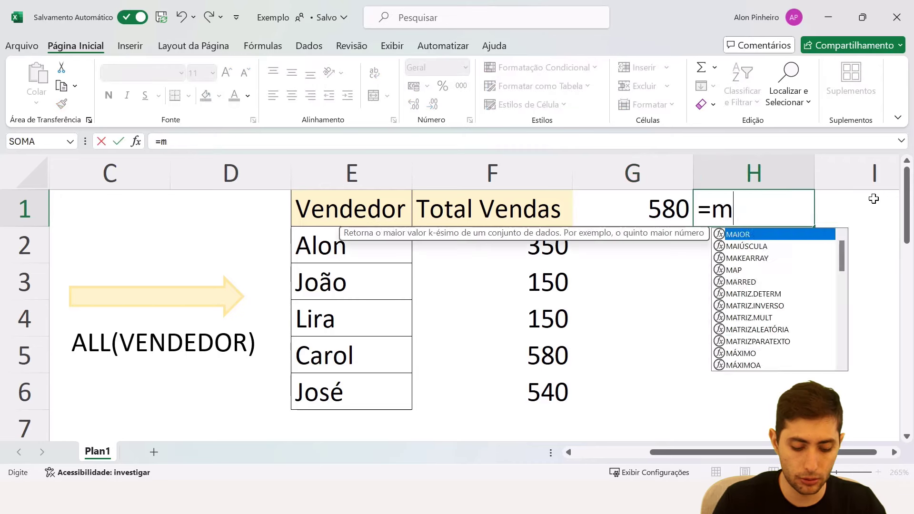
{"action": "type", "text": "ín"}
{"action": "key", "text": "Tab"}
{"action": "key", "text": "Left"}
{"action": "key", "text": "Left"}
{"action": "key", "text": "Down"}
{"action": "key", "text": "shift+Down"}
{"action": "key", "text": "shift+Down"}
{"action": "key", "text": "shift+Down"}
{"action": "key", "text": "shift+Down"}
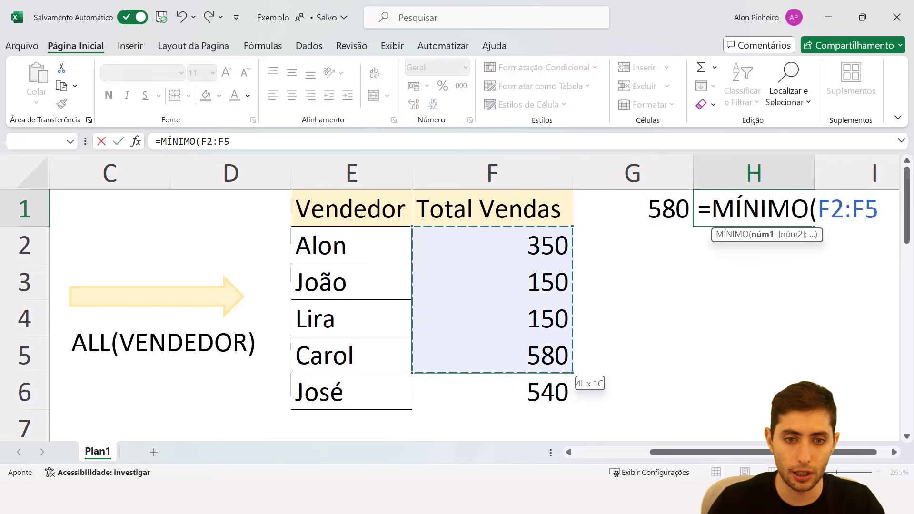
{"action": "type", "text": ")"}
{"action": "key", "text": "Return"}
{"action": "key", "text": "Up"}
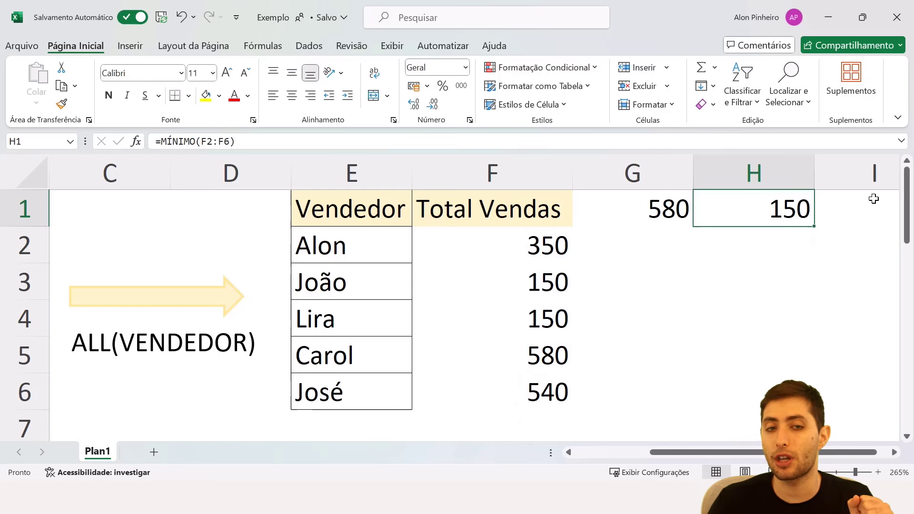
- Review the distinct Vendedor list and its Total Vendas column against the maximum and minimum formulas in G1 and H1
{"action": "left_click", "coordinate": [386, 247]}
{"action": "left_click_drag", "start_coordinate": [381, 262], "coordinate": [380, 376]}
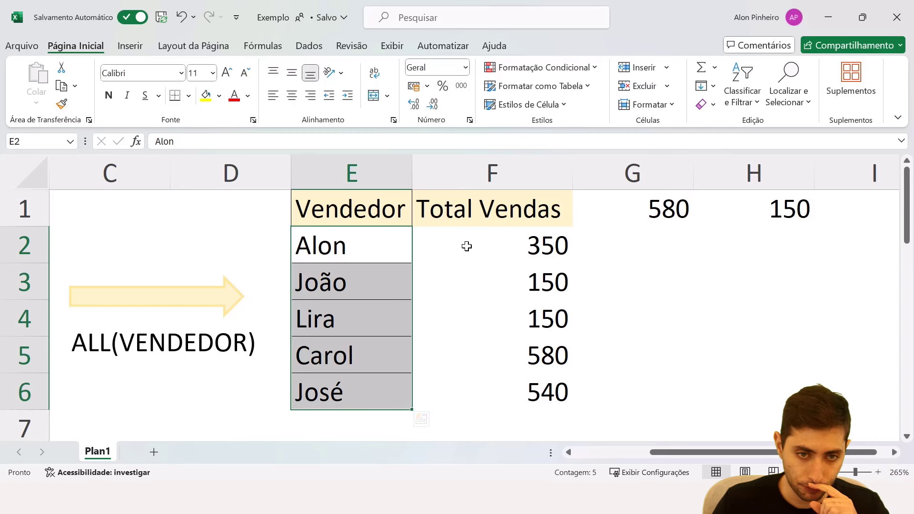
{"action": "left_click_drag", "start_coordinate": [466, 246], "coordinate": [492, 383]}
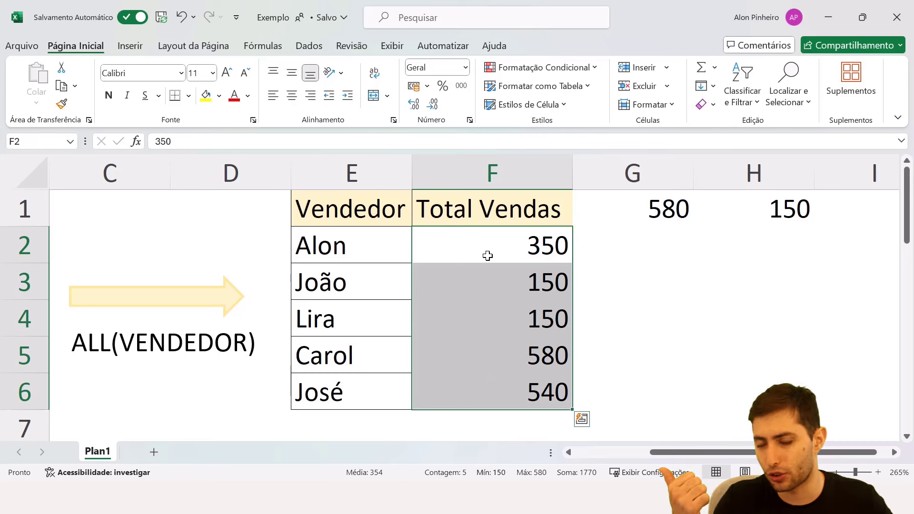
{"action": "left_click", "coordinate": [698, 208]}
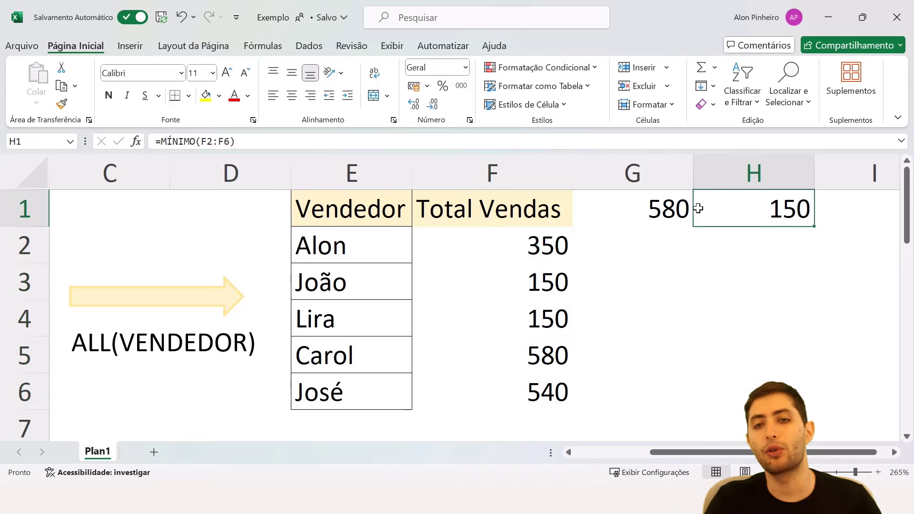
{"action": "left_click", "coordinate": [673, 209]}
{"action": "left_click", "coordinate": [741, 207]}
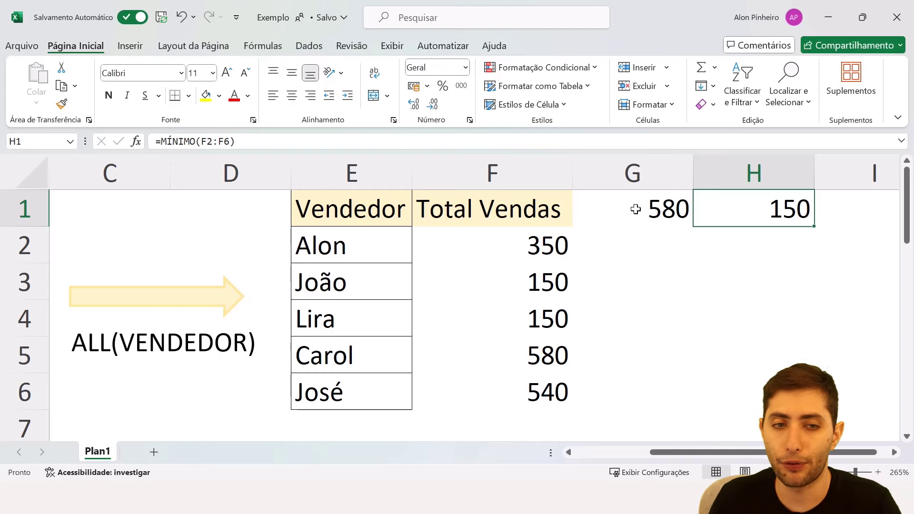
{"action": "left_click_drag", "start_coordinate": [355, 210], "coordinate": [403, 386]}
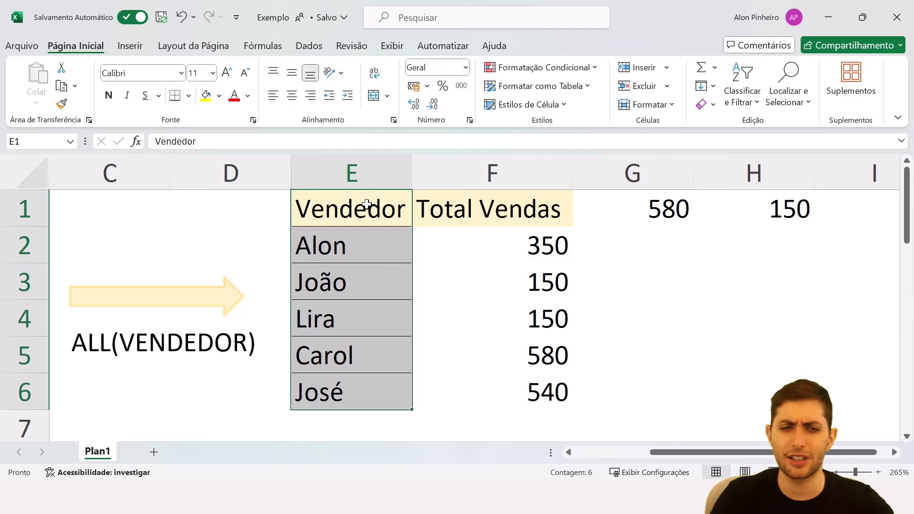
{"action": "left_click_drag", "start_coordinate": [474, 204], "coordinate": [526, 393]}
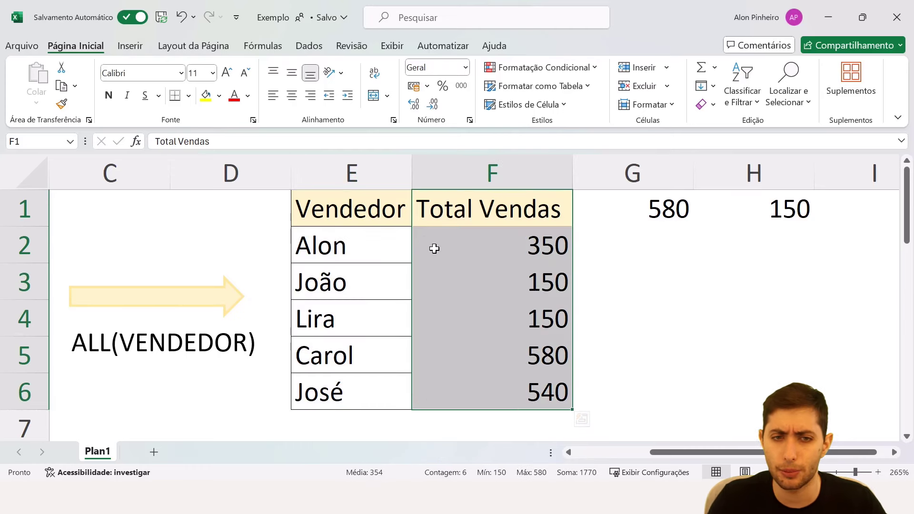
{"action": "left_click", "coordinate": [394, 216]}
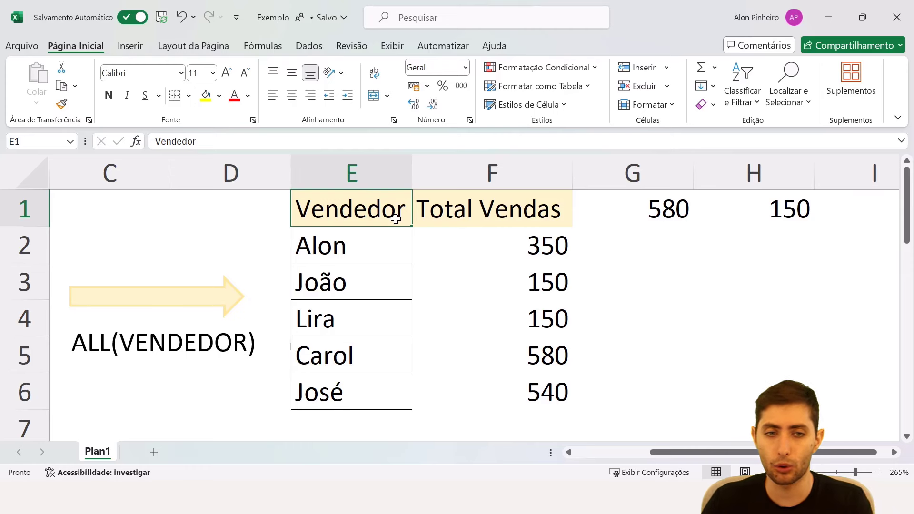
- Enter the function name MAXX as text in cell G3
{"action": "left_click", "coordinate": [660, 278]}
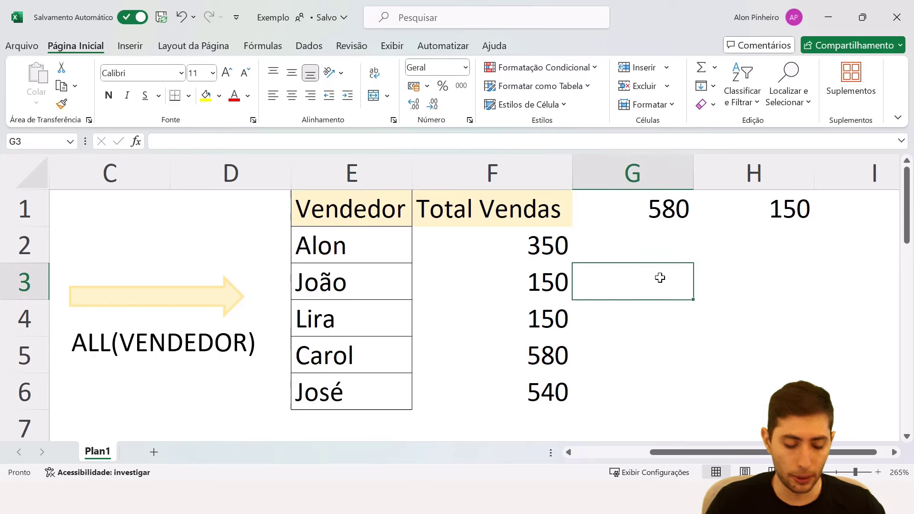
{"action": "key", "text": "Caps_Lock"}
{"action": "type", "text": "MAX"}
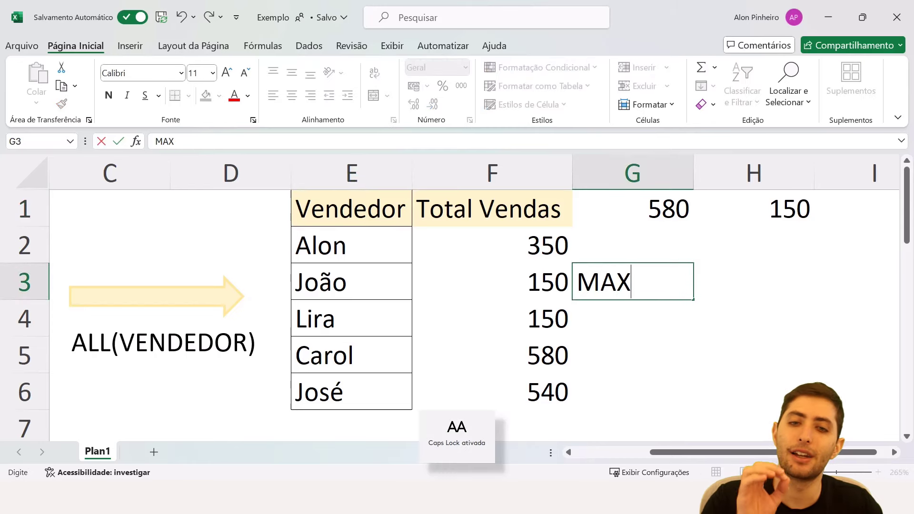
{"action": "type", "text": "X"}
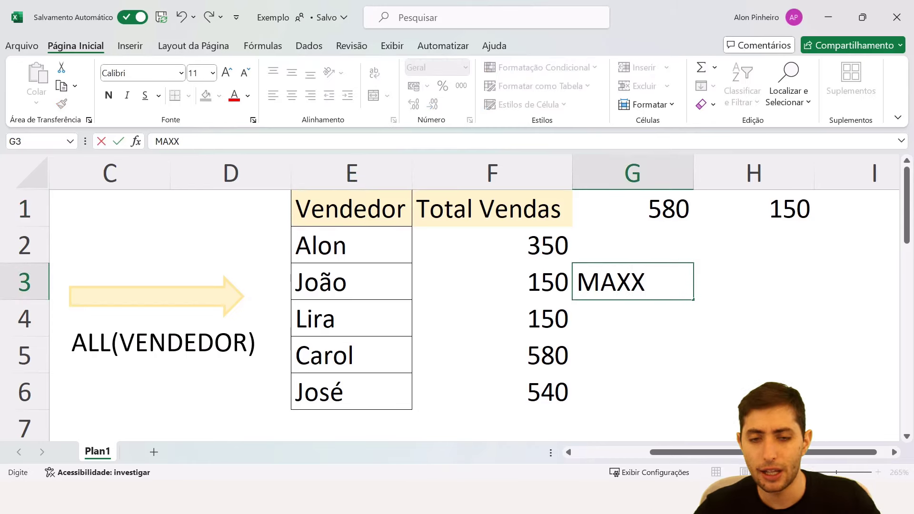
{"action": "key", "text": "Return"}
{"action": "left_click", "coordinate": [660, 278]}
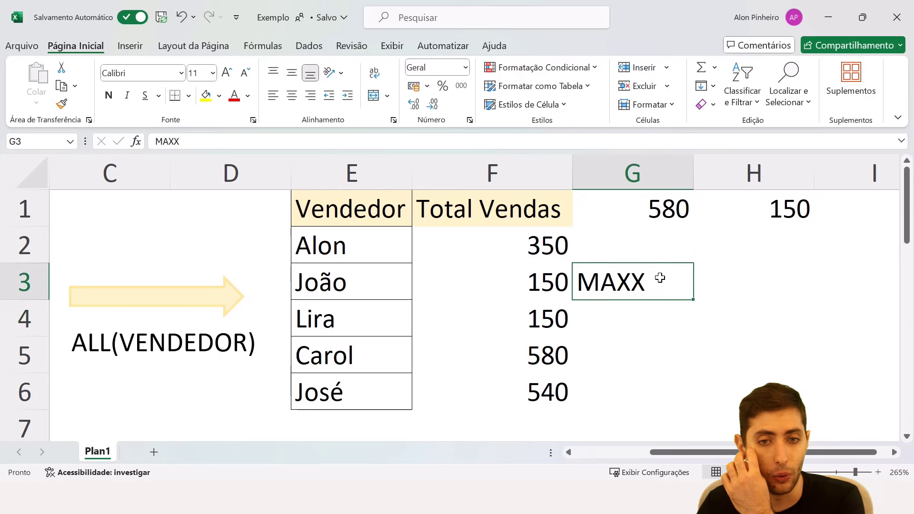
- Enter the function name MAX as text in cell G2, above MAXX
{"action": "key", "text": "Up"}
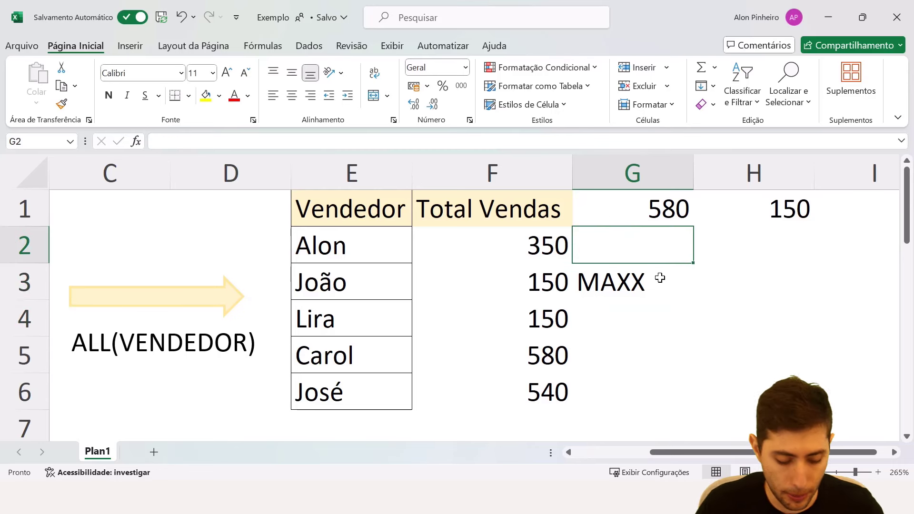
{"action": "type", "text": "MAX"}
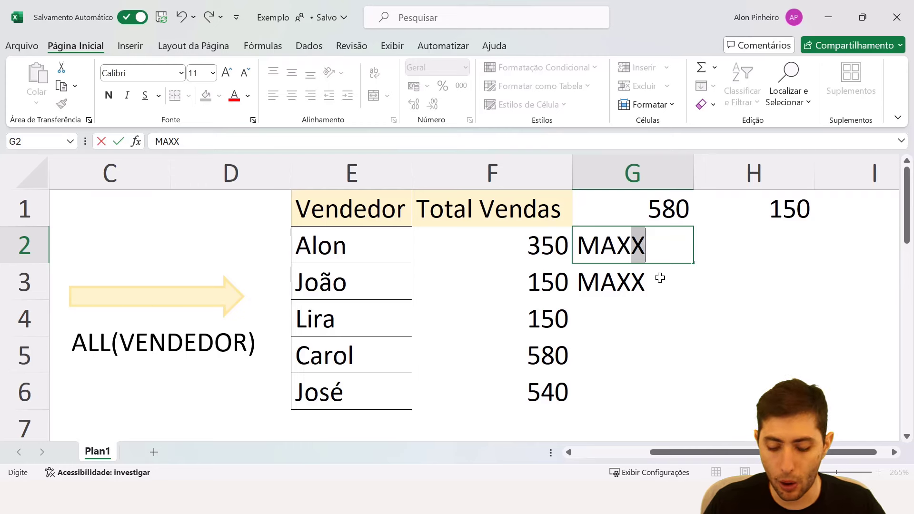
{"action": "key", "text": "Delete"}
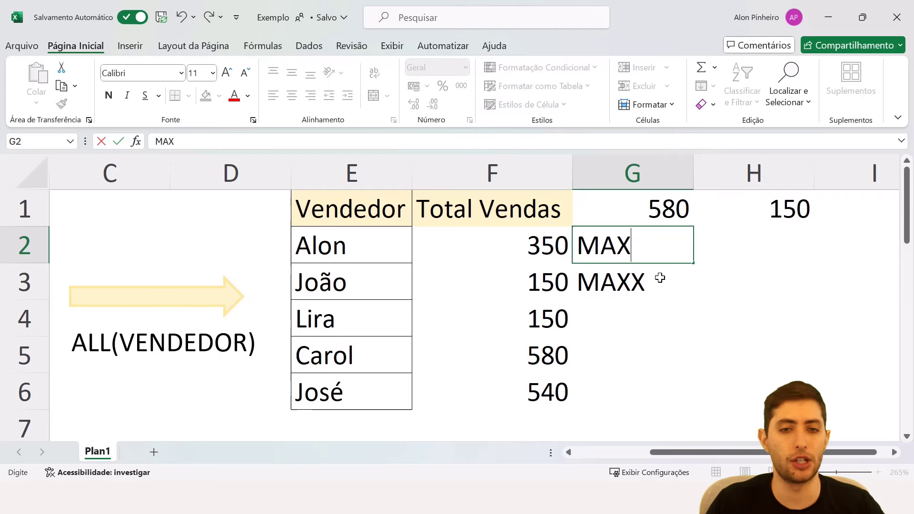
{"action": "key", "text": "ctrl+Return"}
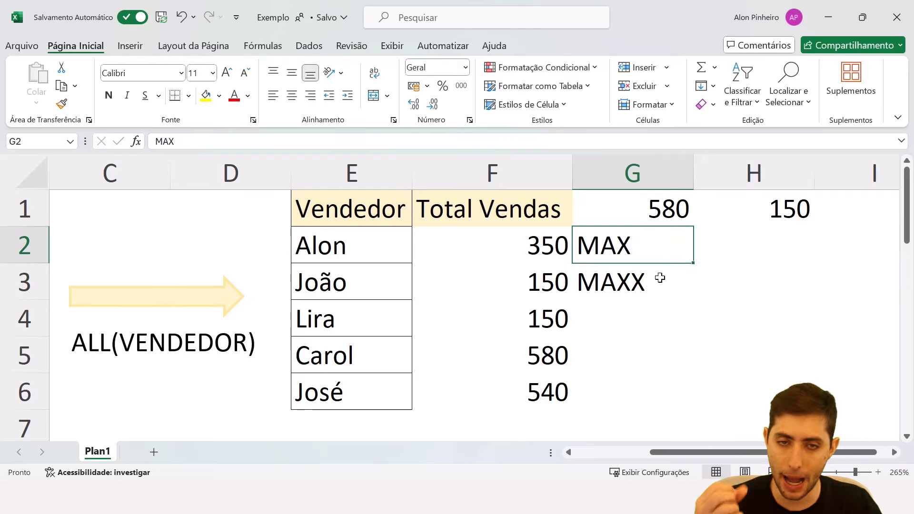
- Highlight the final X and the remaining letters of MAXX in G3 to compare the name with MAX
{"action": "double_click", "coordinate": [659, 278]}
{"action": "key", "text": "shift+Left"}
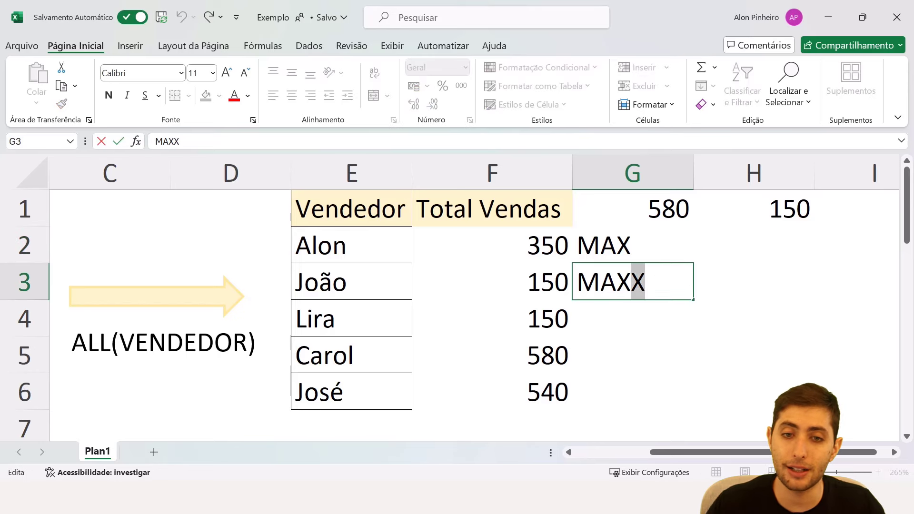
{"action": "key", "text": "shift+Left"}
{"action": "key", "text": "shift+Left"}
{"action": "key", "text": "shift+Left"}
{"action": "key", "text": "Escape"}
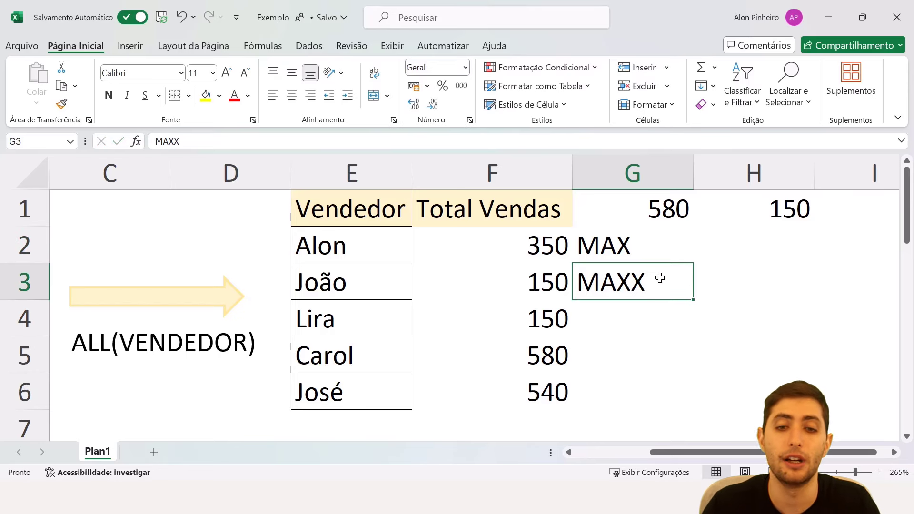
- Describe MAX's argument in H2 with the note "Uma coluna com os valores que eu quero somar"
{"action": "key", "text": "Up"}
{"action": "key", "text": "Right"}
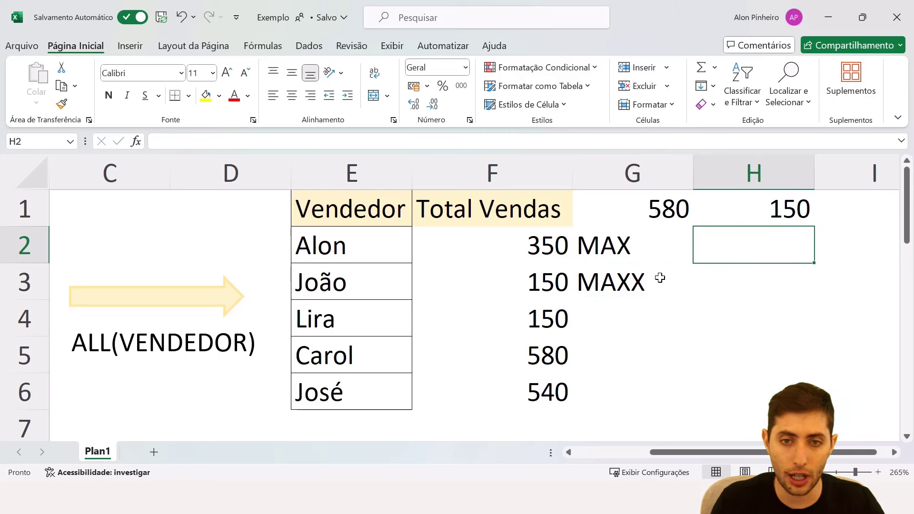
{"action": "type", "text": "uMA"}
{"action": "key", "text": "BackSpace"}
{"action": "key", "text": "BackSpace"}
{"action": "key", "text": "BackSpace"}
{"action": "key", "text": "Caps_Lock"}
{"action": "type", "text": "Uma co"}
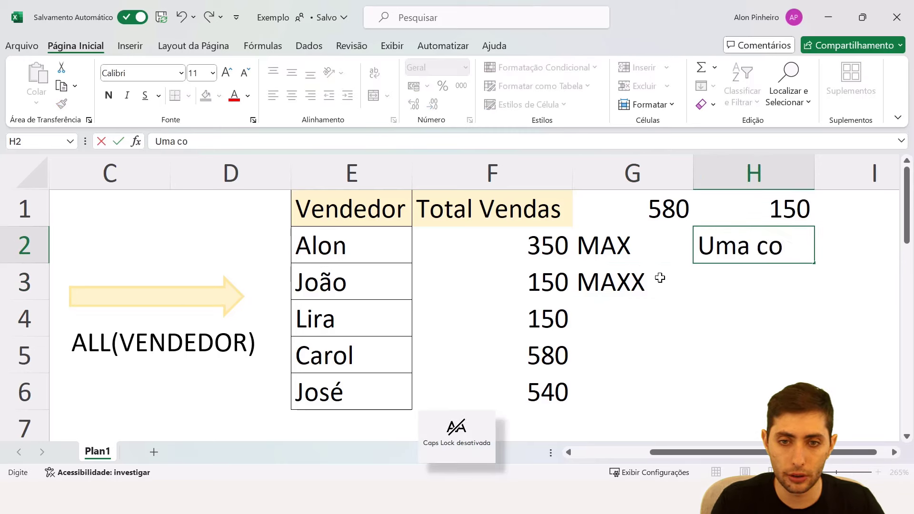
{"action": "type", "text": "luna com os v"}
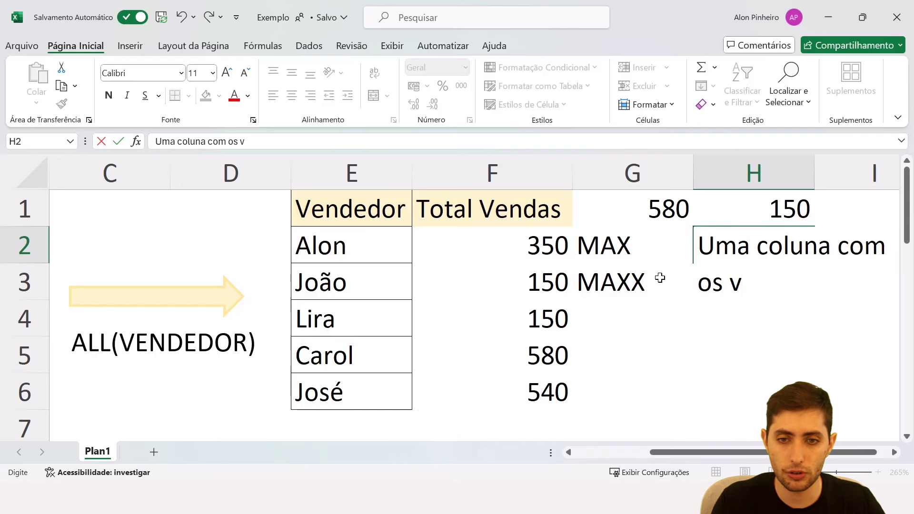
{"action": "type", "text": "alores que eu quero "}
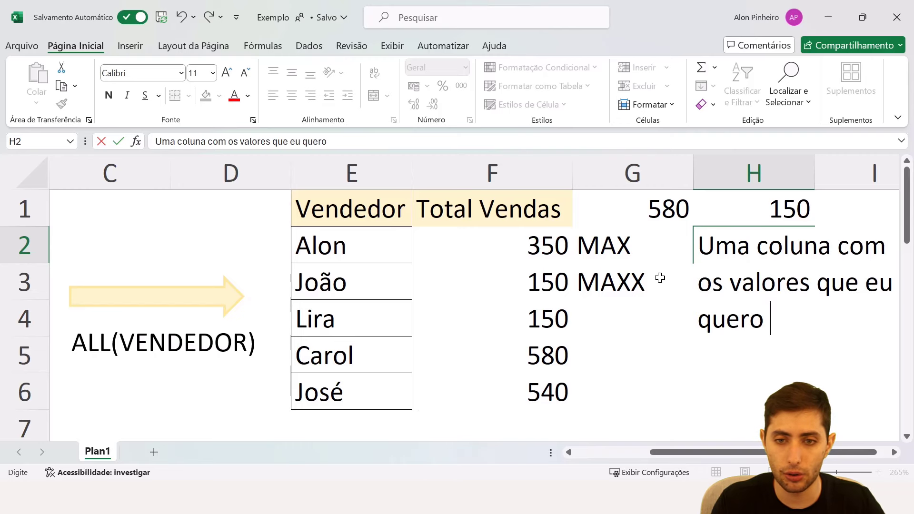
{"action": "type", "text": "somar"}
{"action": "key", "text": "Return"}
{"action": "key", "text": "Up"}
{"action": "key", "text": "Right"}
{"action": "key", "text": "Right"}
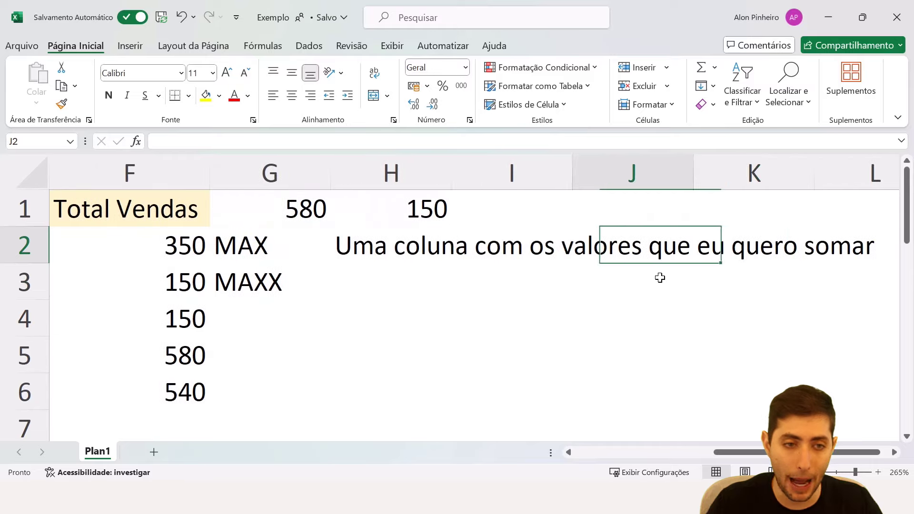
{"action": "key", "text": "Left"}
{"action": "key", "text": "Left"}
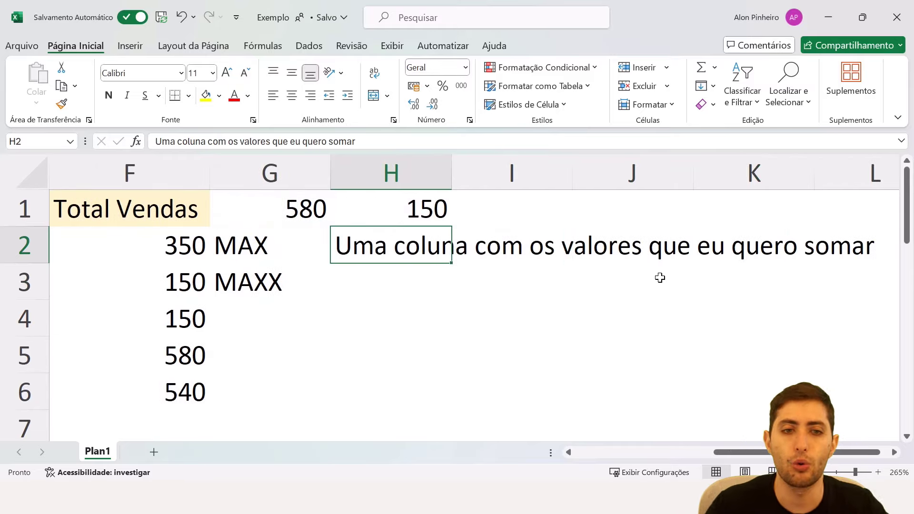
- Replace the word "somar" at the end of the H2 note with "descobrir o máximo"
{"action": "key", "text": "Down"}
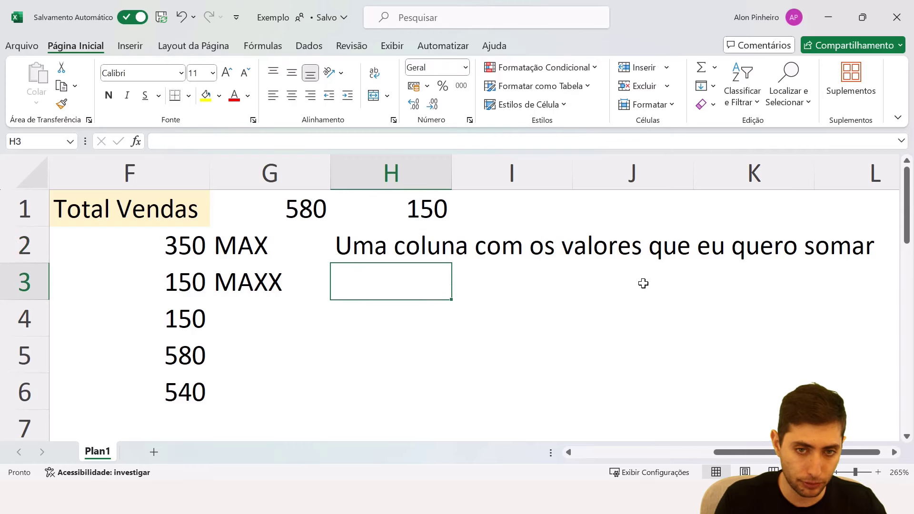
{"action": "key", "text": "Up"}
{"action": "key", "text": "F2"}
{"action": "key", "text": "ctrl+shift+Left"}
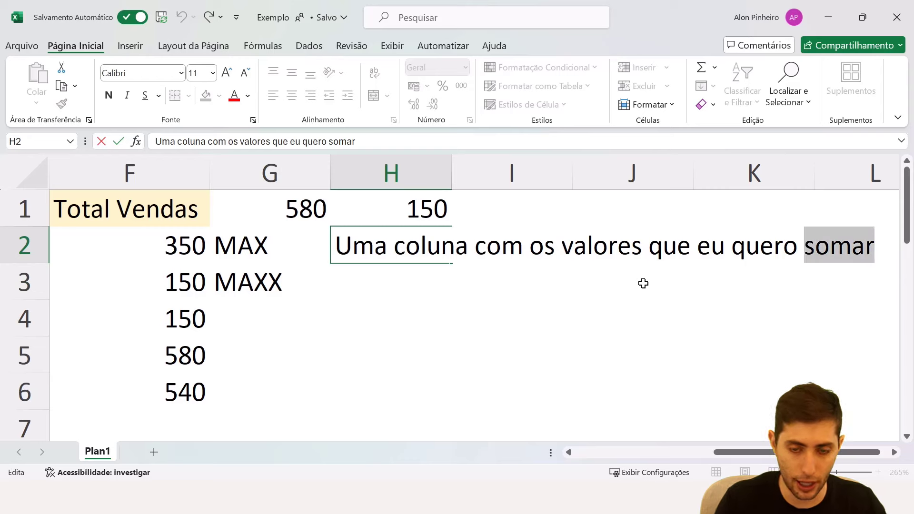
{"action": "type", "text": "descobrir o máximo"}
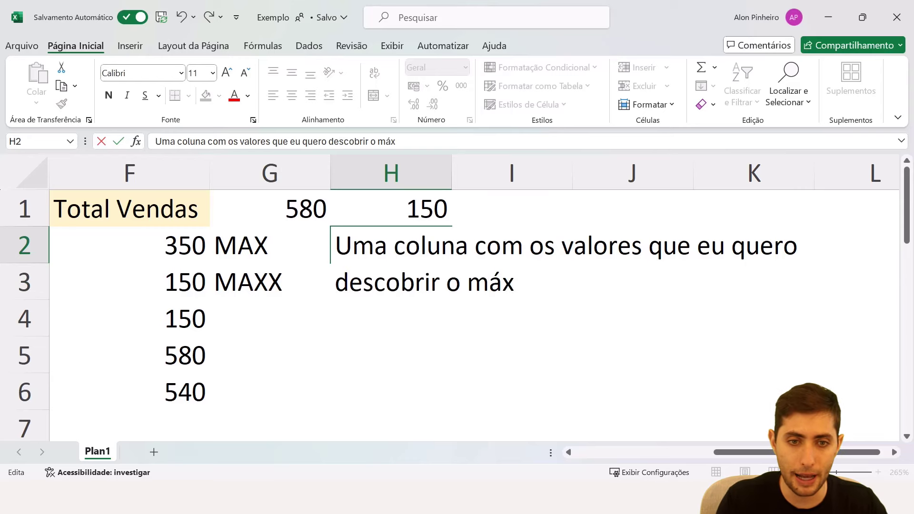
{"action": "key", "text": "Return"}
{"action": "key", "text": "Up"}
{"action": "scroll", "coordinate": [672, 290], "scroll_direction": "left", "scroll_amount": 5}
{"action": "scroll", "coordinate": [672, 290], "scroll_direction": "down", "scroll_amount": 1}
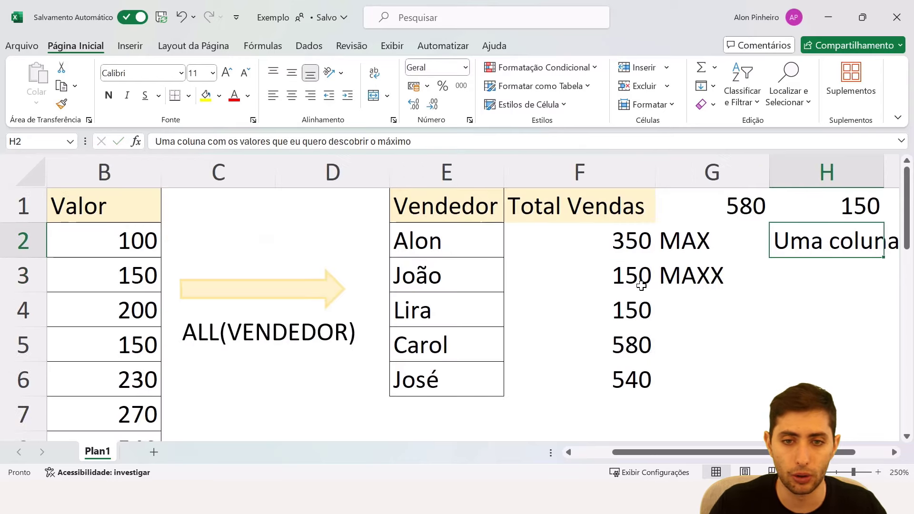
- Read through the full MAX note that extends from H2 across row 2
{"action": "key", "text": "Right"}
{"action": "key", "text": "Right"}
{"action": "key", "text": "Right"}
{"action": "key", "text": "Right"}
{"action": "key", "text": "Right"}
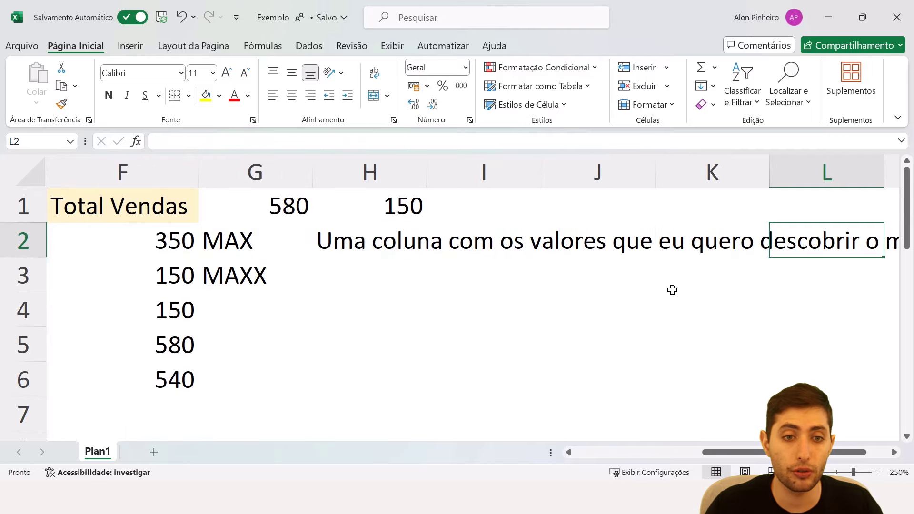
{"action": "key", "text": "Left"}
{"action": "key", "text": "Left"}
{"action": "key", "text": "Left"}
{"action": "key", "text": "Left"}
{"action": "key", "text": "Left"}
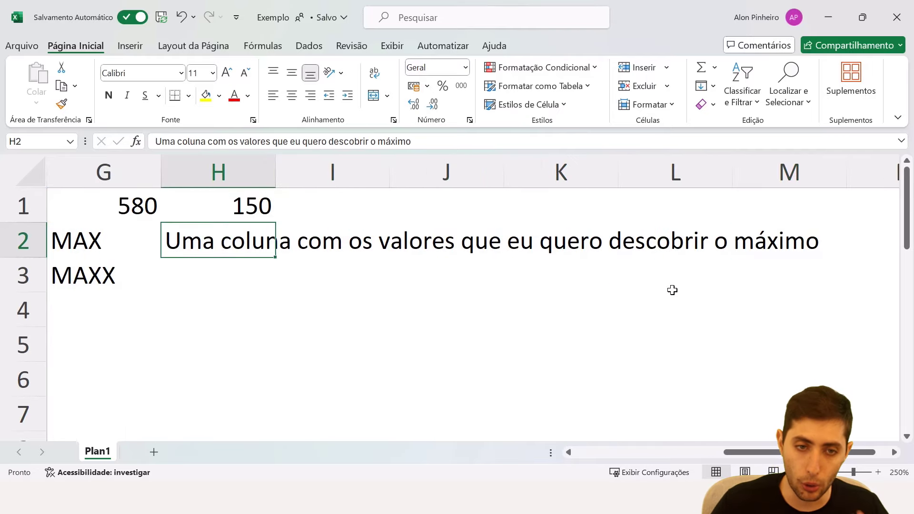
- Begin a MAXX note in H3 with "Eu quero descobrir o valor máximo de uma lista mas NÃO TENHO", ending with a line break
{"action": "key", "text": "Down"}
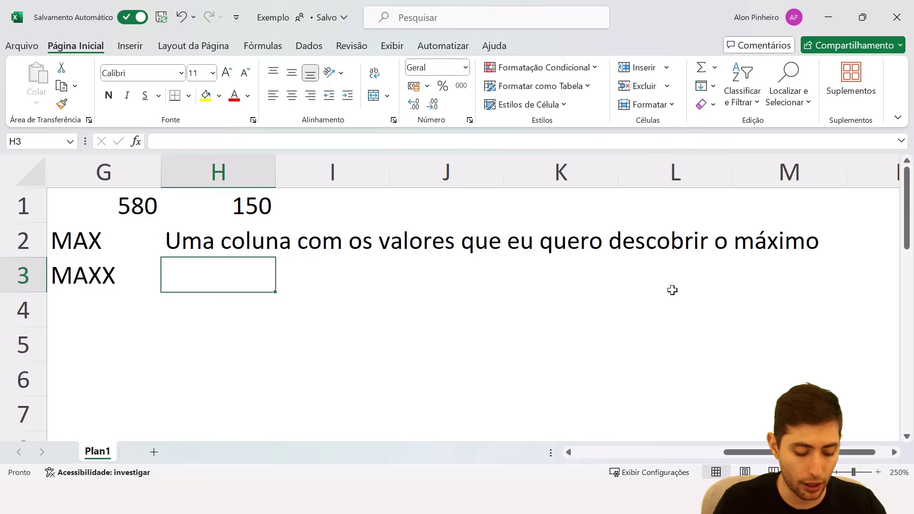
{"action": "type", "text": "Eu quero desc"}
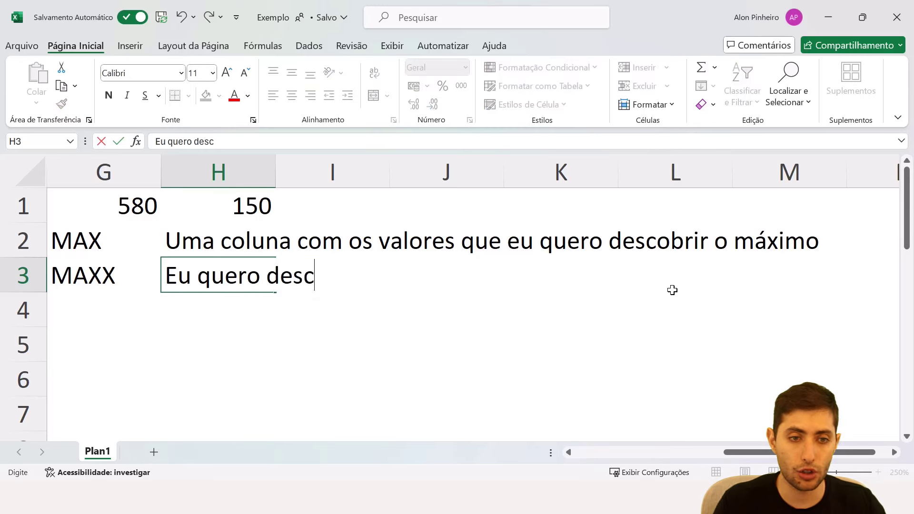
{"action": "type", "text": "obrir o valor máximo "}
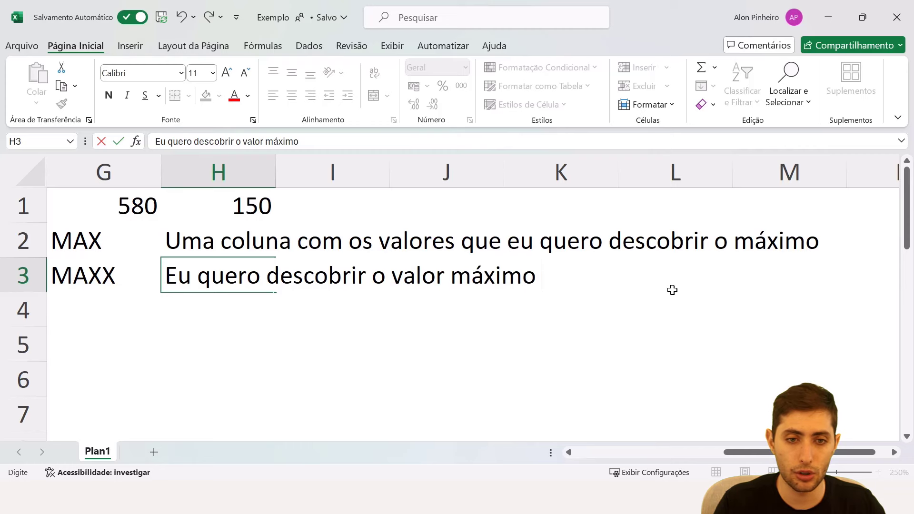
{"action": "type", "text": "de uma lista mas"}
{"action": "key", "text": "Caps_Lock"}
{"action": "type", "text": "NÃ"}
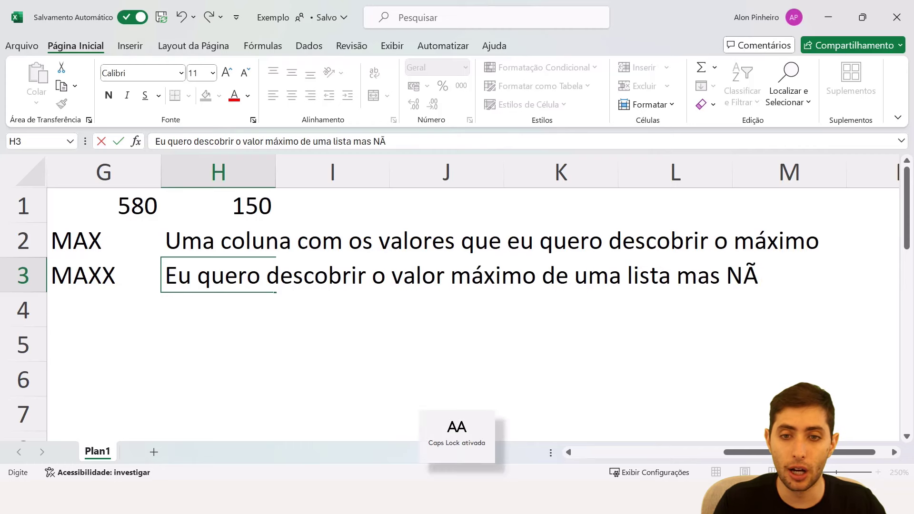
{"action": "type", "text": "O TENHO"}
{"action": "key", "text": "alt+Return"}
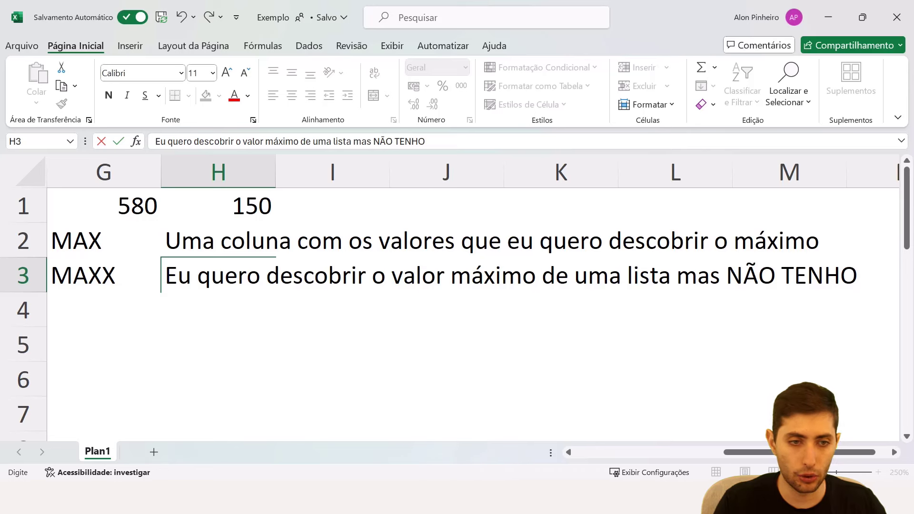
- Complete the H3 note with a second line reading "uma coluna com esses valores na tabela"
{"action": "type", "text": "E"}
{"action": "key", "text": "BackSpace"}
{"action": "type", "text": "UMA"}
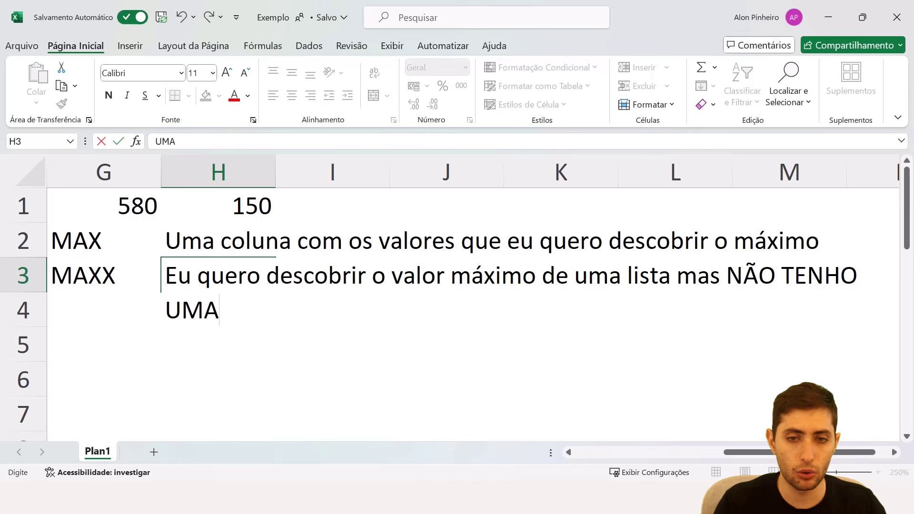
{"action": "key", "text": "BackSpace"}
{"action": "key", "text": "BackSpace"}
{"action": "key", "text": "BackSpace"}
{"action": "key", "text": "Caps_Lock"}
{"action": "type", "text": "uma coluna com "}
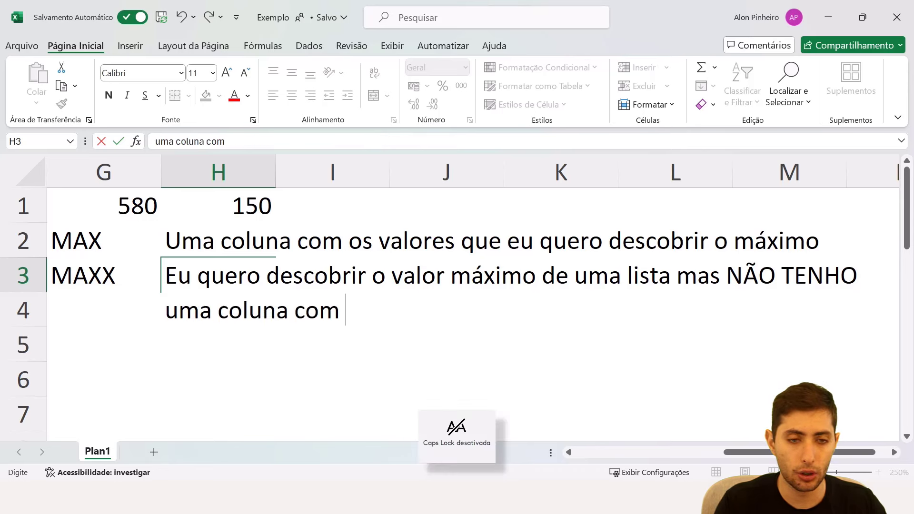
{"action": "type", "text": "esses valores na tabela"}
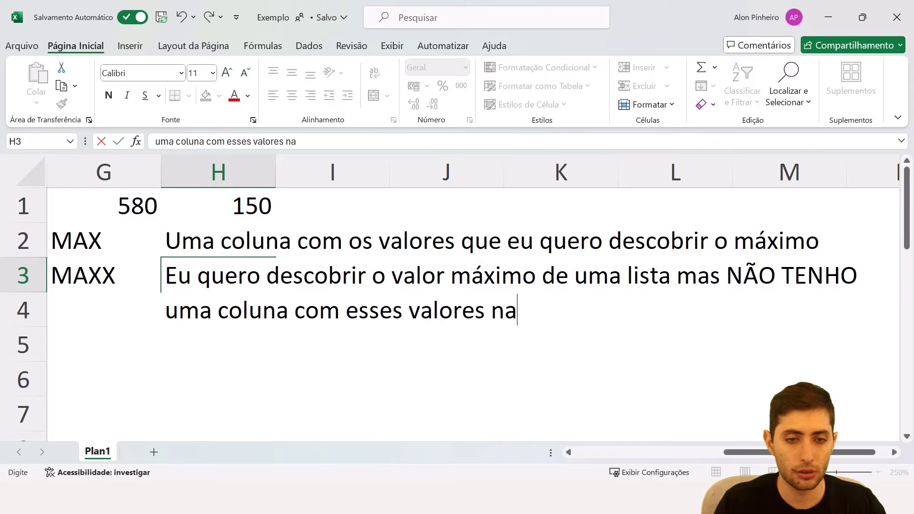
{"action": "key", "text": "Return"}
{"action": "scroll", "coordinate": [672, 290], "scroll_direction": "down", "scroll_amount": 1}
{"action": "scroll", "coordinate": [672, 290], "scroll_direction": "up", "scroll_amount": 1}
{"action": "key", "text": "Up"}
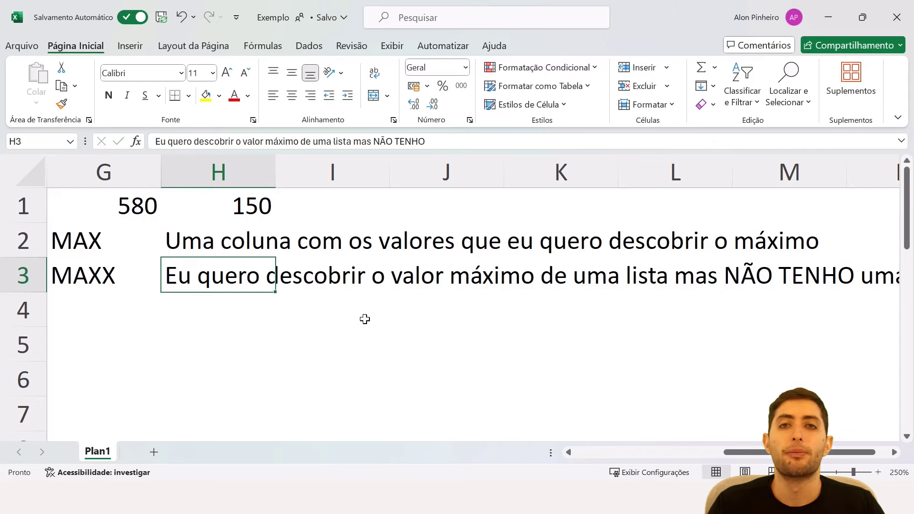
- Read through the complete MAXX note along row 3, from its start in H3 to its last words
{"action": "key", "text": "Left"}
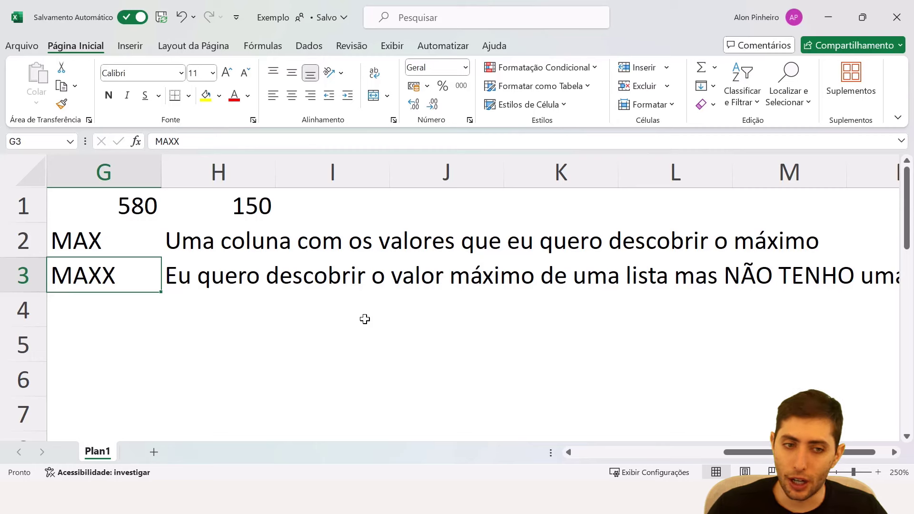
{"action": "key", "text": "Right"}
{"action": "key", "text": "Right"}
{"action": "key", "text": "Right"}
{"action": "key", "text": "Right"}
{"action": "key", "text": "Right"}
{"action": "key", "text": "Right"}
{"action": "key", "text": "Right"}
{"action": "key", "text": "Right"}
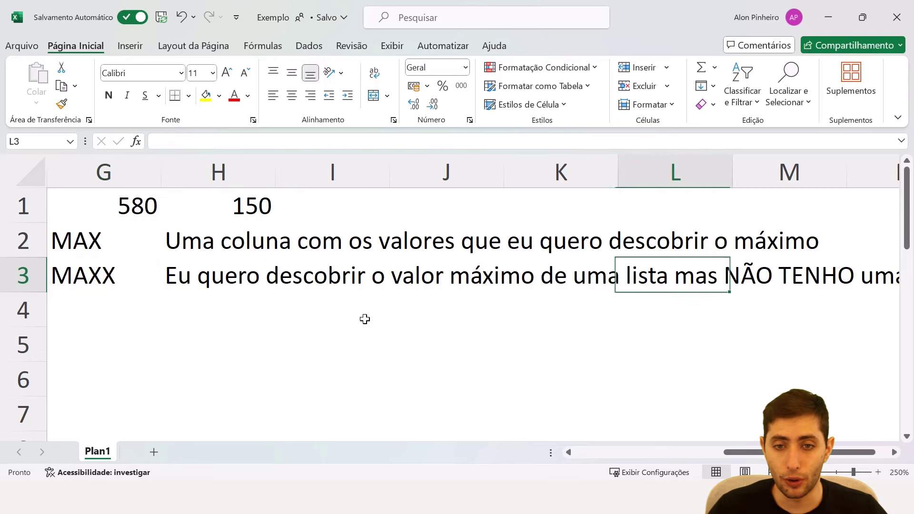
{"action": "key", "text": "Right"}
{"action": "key", "text": "Right"}
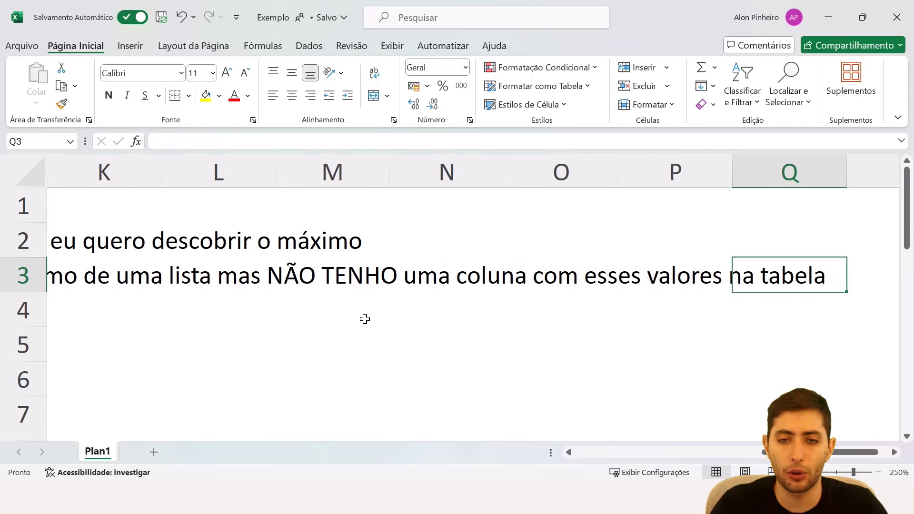
{"action": "key", "text": "Left"}
{"action": "key", "text": "Left"}
{"action": "key", "text": "Left"}
{"action": "key", "text": "Left"}
{"action": "key", "text": "Left"}
{"action": "key", "text": "Left"}
{"action": "key", "text": "Left"}
{"action": "key", "text": "Left"}
{"action": "key", "text": "Left"}
{"action": "key", "text": "Left"}
{"action": "key", "text": "Left"}
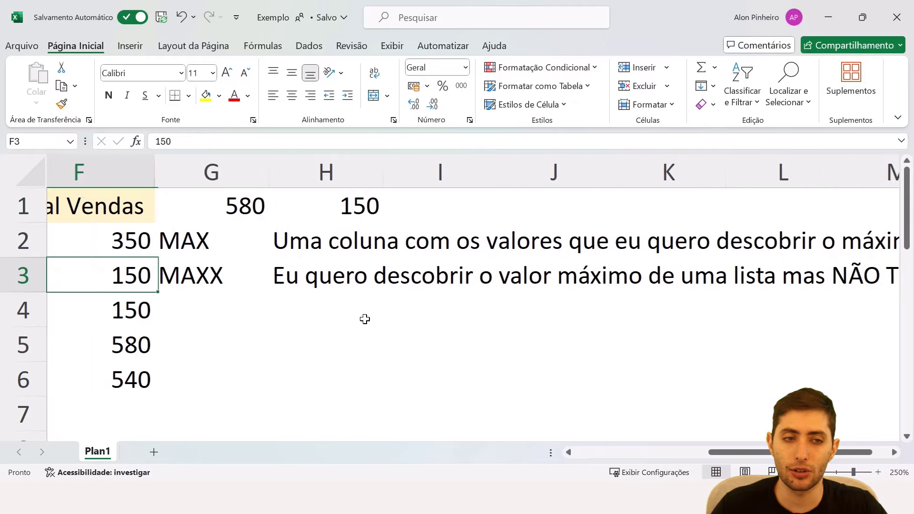
- Write the MAXX syntax as text in G4: "MAXX ( Tabela, Valor)"
{"action": "key", "text": "Right"}
{"action": "key", "text": "Down"}
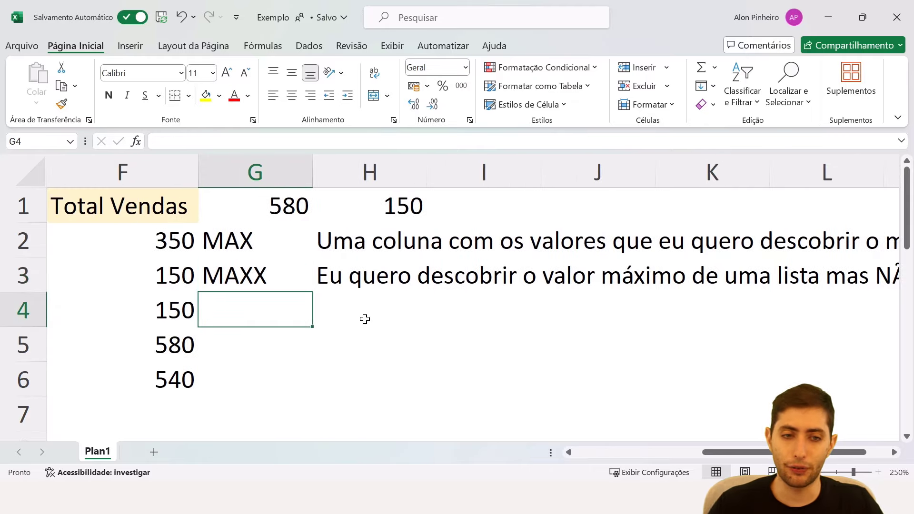
{"action": "key", "text": "Right"}
{"action": "key", "text": "Left"}
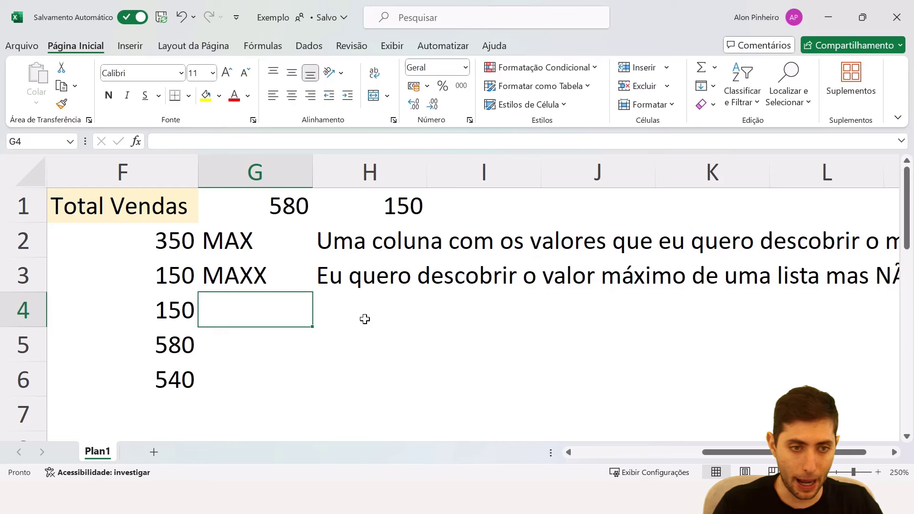
{"action": "key", "text": "Caps_Lock"}
{"action": "type", "text": "MAXX ("}
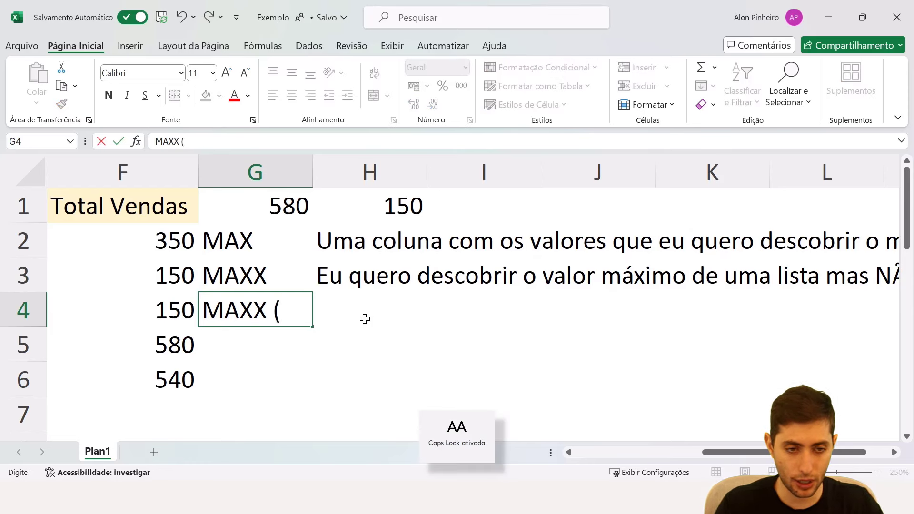
{"action": "key", "text": "Caps_Lock"}
{"action": "type", "text": "Tabela"}
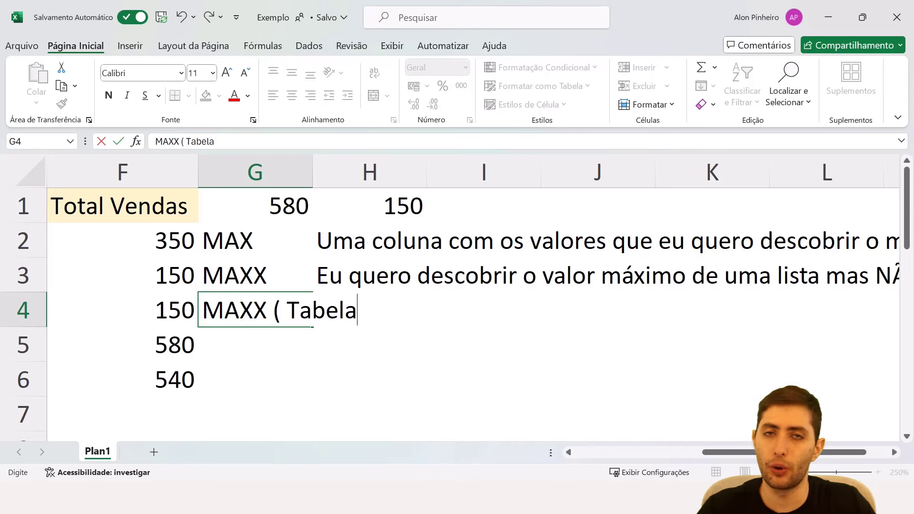
{"action": "type", "text": ", "}
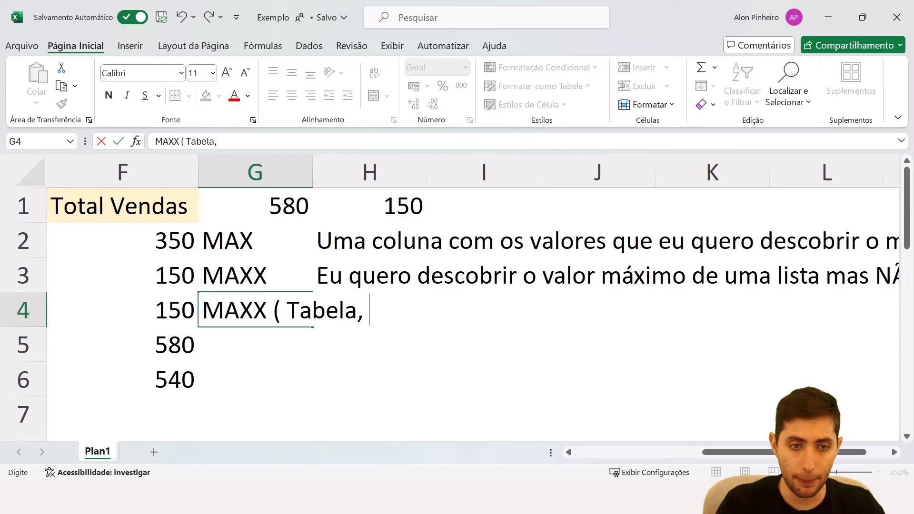
{"action": "type", "text": "Valor)"}
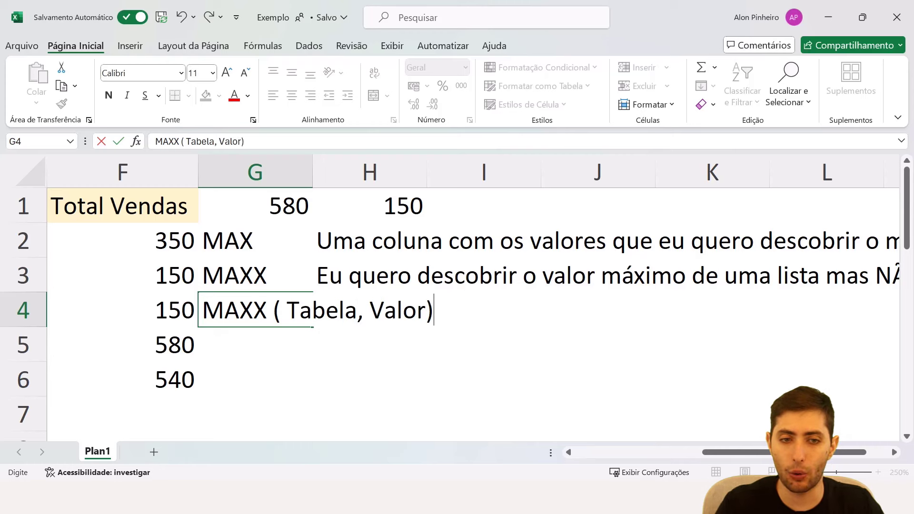
{"action": "key", "text": "Return"}
{"action": "key", "text": "Up"}
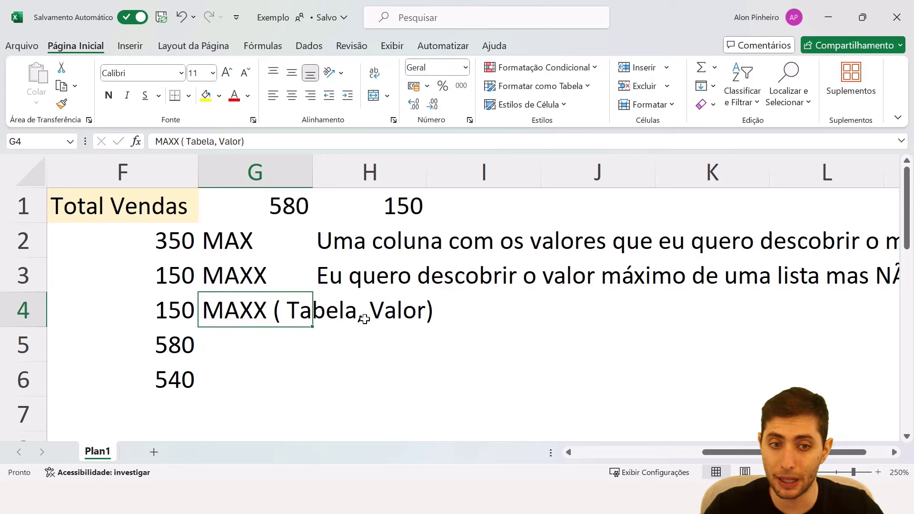
- Add a space before the closing parenthesis of the MAXX syntax in G4
{"action": "key", "text": "F2"}
{"action": "key", "text": "Left"}
{"action": "key", "text": "Return"}
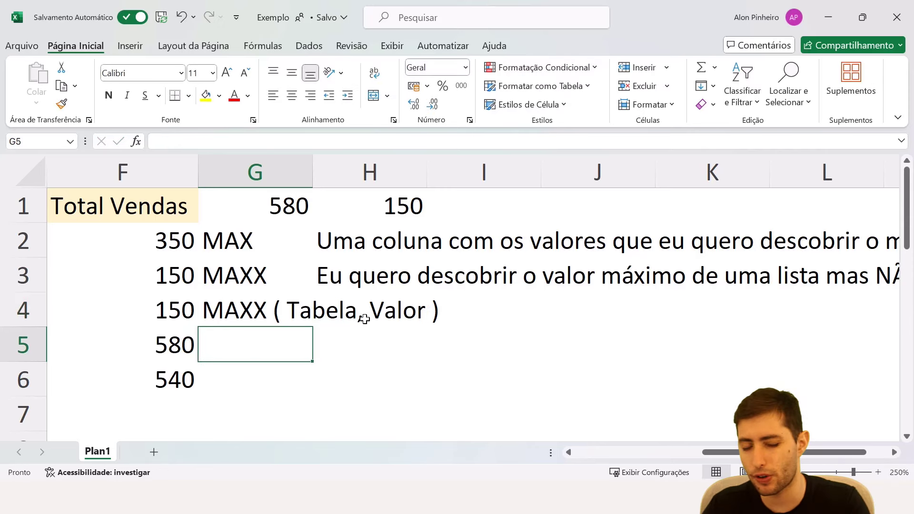
{"action": "key", "text": "Up"}
{"action": "key", "text": "F2"}
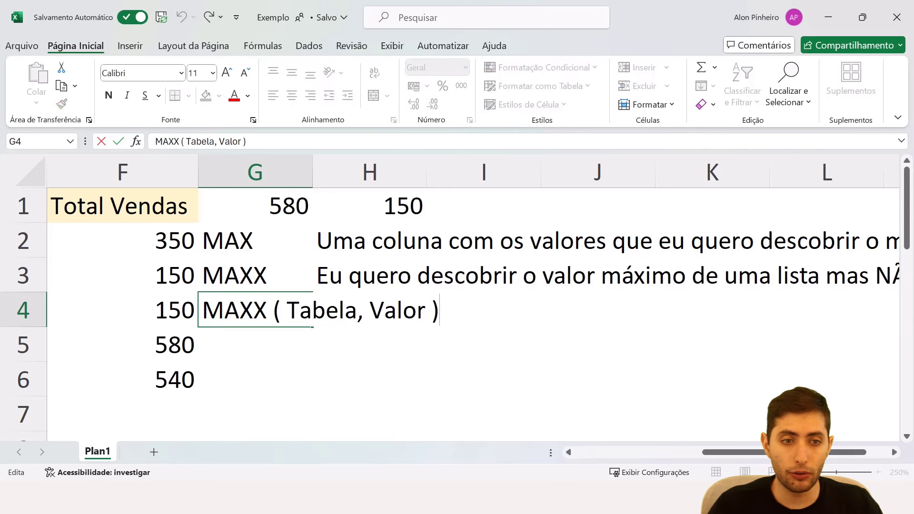
{"action": "key", "text": "Escape"}
- Highlight the names MAX and MAXX in G2:G3 to compare the two functions
{"action": "key", "text": "Up"}
{"action": "key", "text": "Up"}
{"action": "key", "text": "shift+Down"}
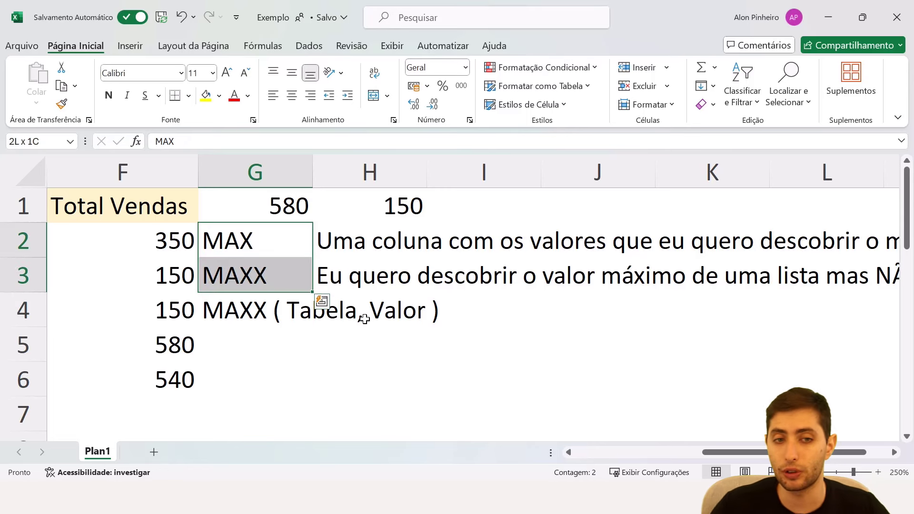
{"action": "key", "text": "Down"}
{"action": "key", "text": "Up"}
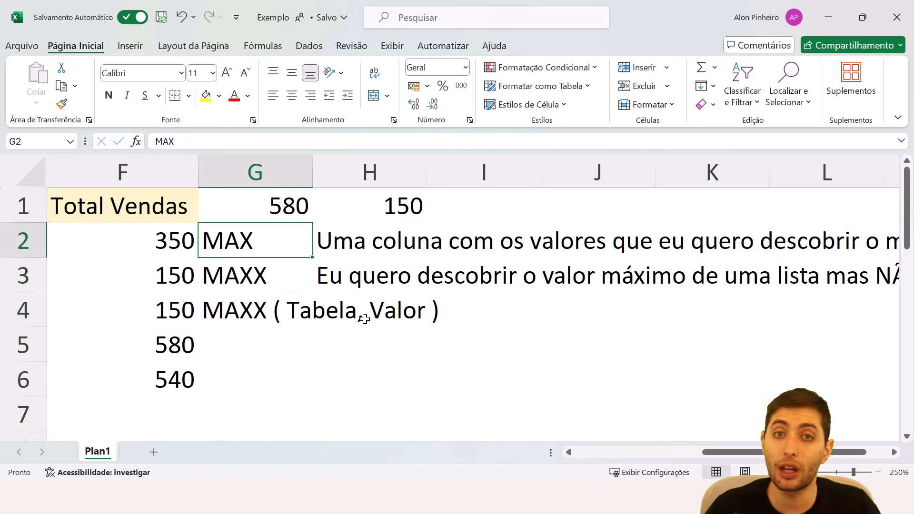
{"action": "key", "text": "shift+space"}
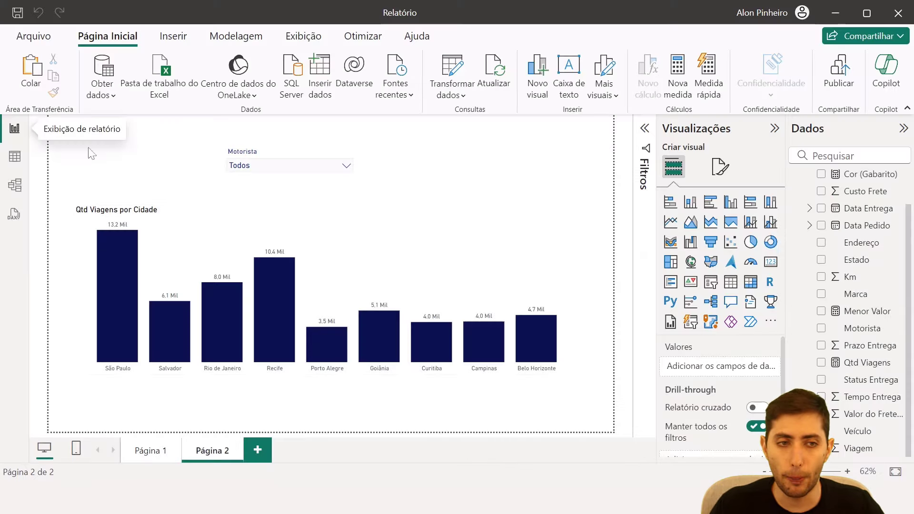
- Switch to the Power BI report and show its data in table view
{"action": "left_click", "coordinate": [15, 158]}
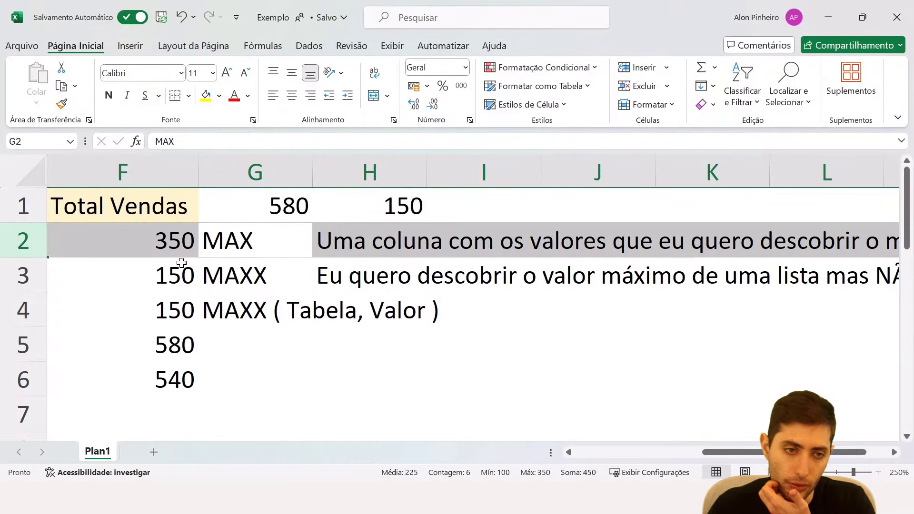
- Return to the Excel workbook and point out MAX in G2 against MAXX in G3
{"action": "left_click", "coordinate": [221, 239]}
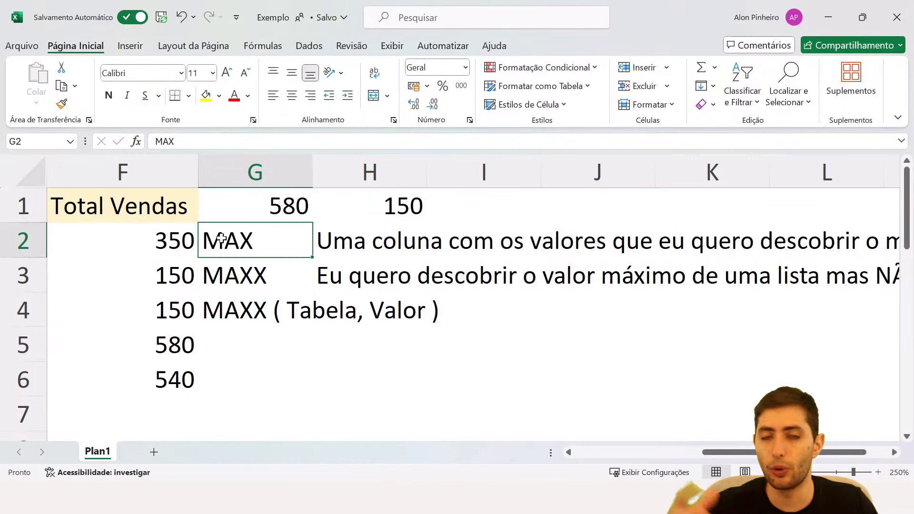
{"action": "key", "text": "Down"}
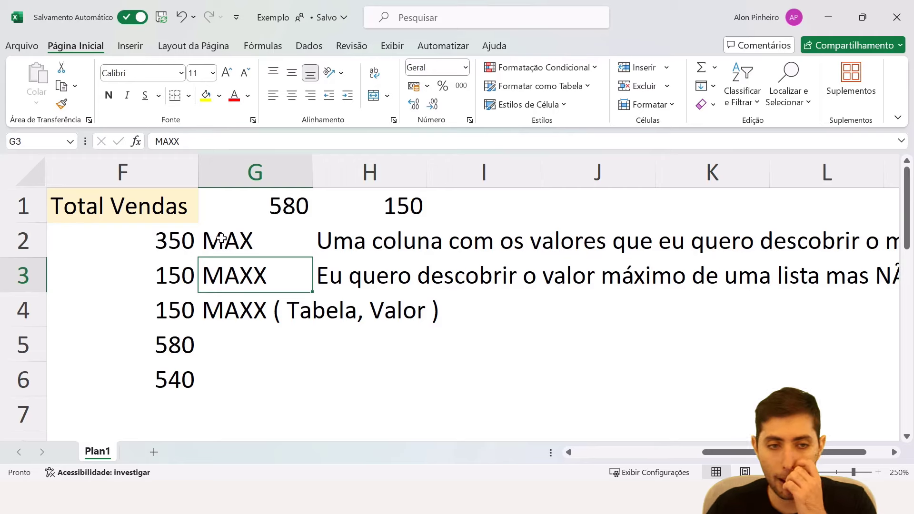
{"action": "key", "text": "Up"}
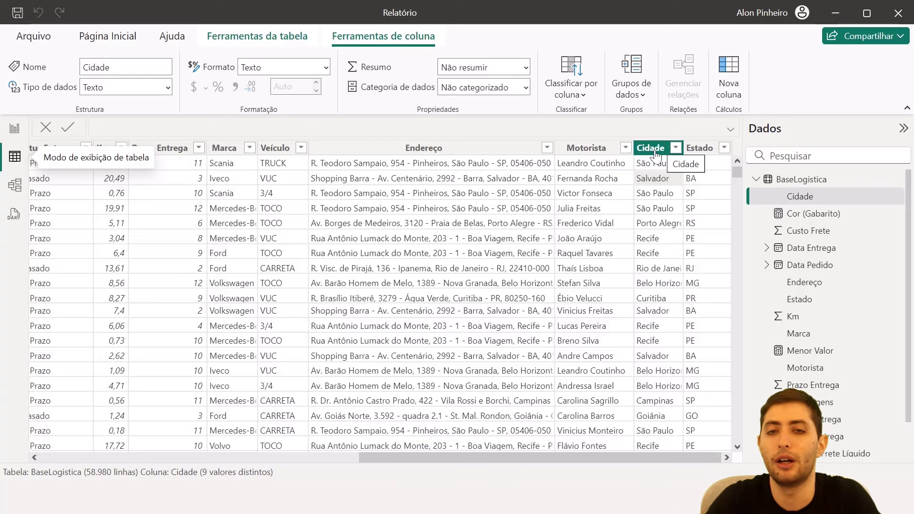
- Return to the Excel workbook and highlight the Tabela argument in the MAXX syntax in G4
{"action": "key", "text": "alt+Tab"}
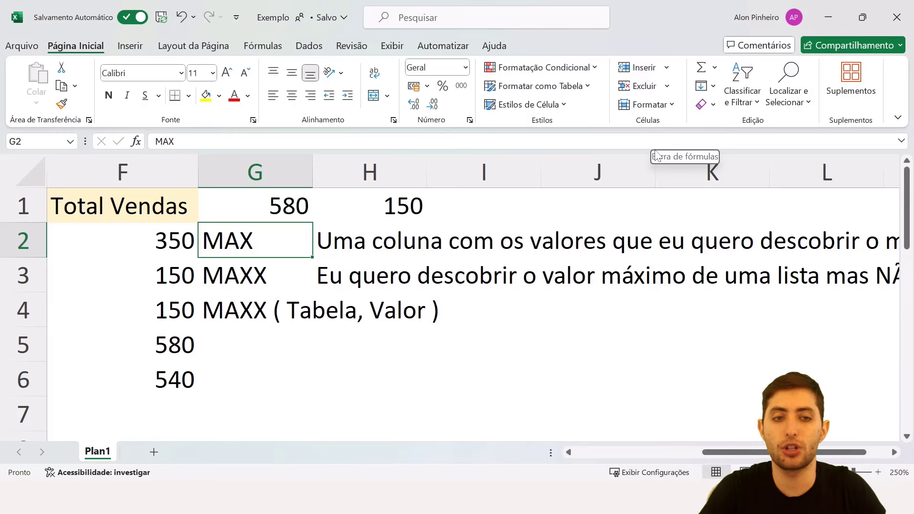
{"action": "left_click", "coordinate": [291, 268]}
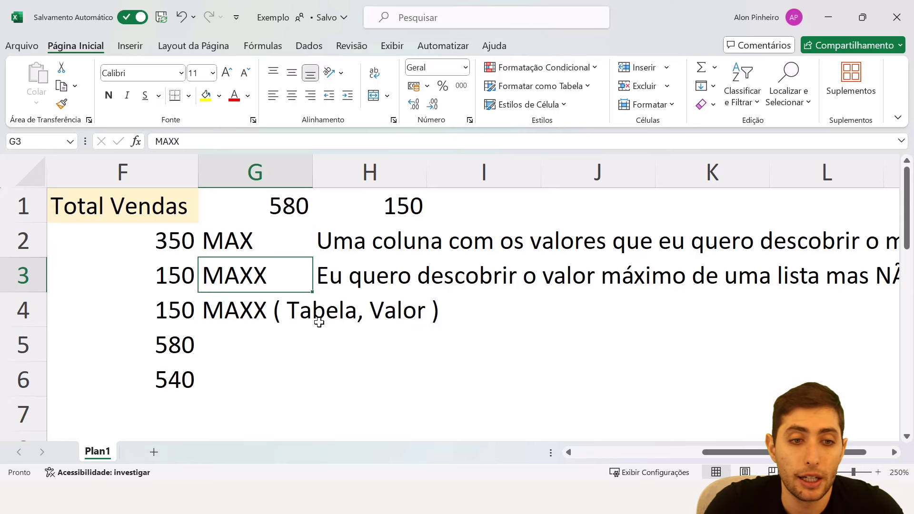
{"action": "left_click", "coordinate": [249, 310]}
{"action": "key", "text": "F2"}
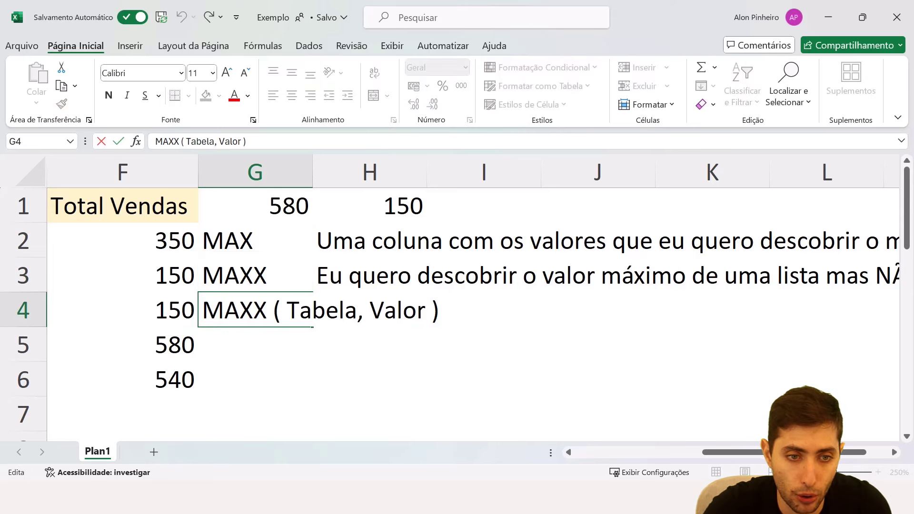
{"action": "key", "text": "ctrl+Left"}
{"action": "key", "text": "ctrl+Right"}
{"action": "key", "text": "ctrl+shift+Right"}
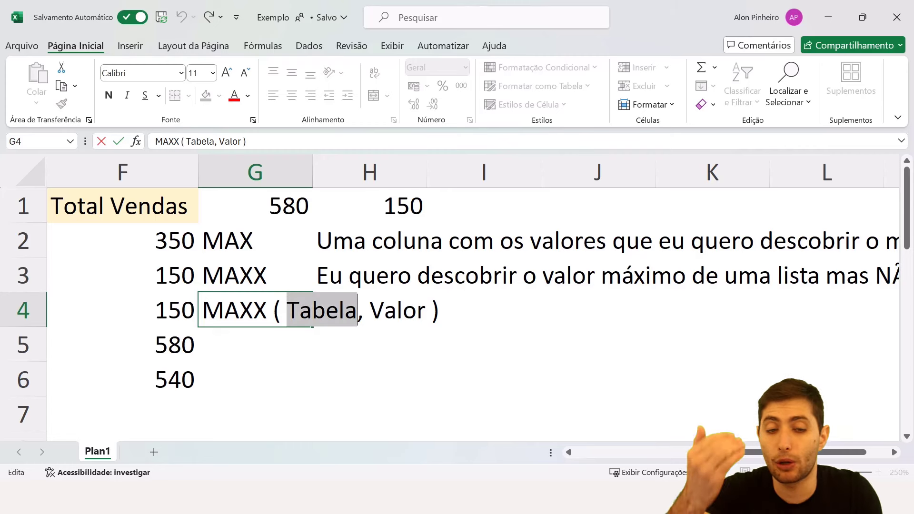
{"action": "key", "text": "Escape"}
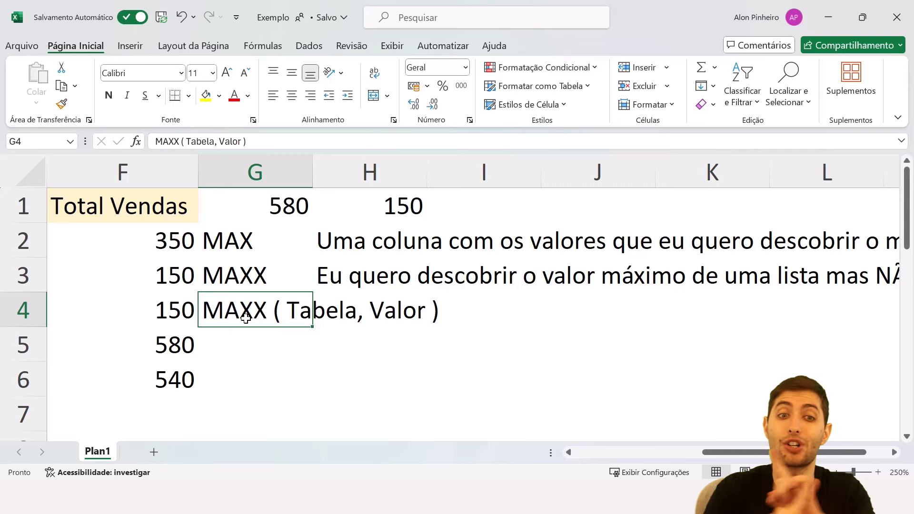
- Point out the ALL(VENDEDOR) label under the arrow and highlight the Vendedor list in E2:E6
{"action": "key", "text": "Left"}
{"action": "key", "text": "Left"}
{"action": "key", "text": "Left"}
{"action": "key", "text": "Left"}
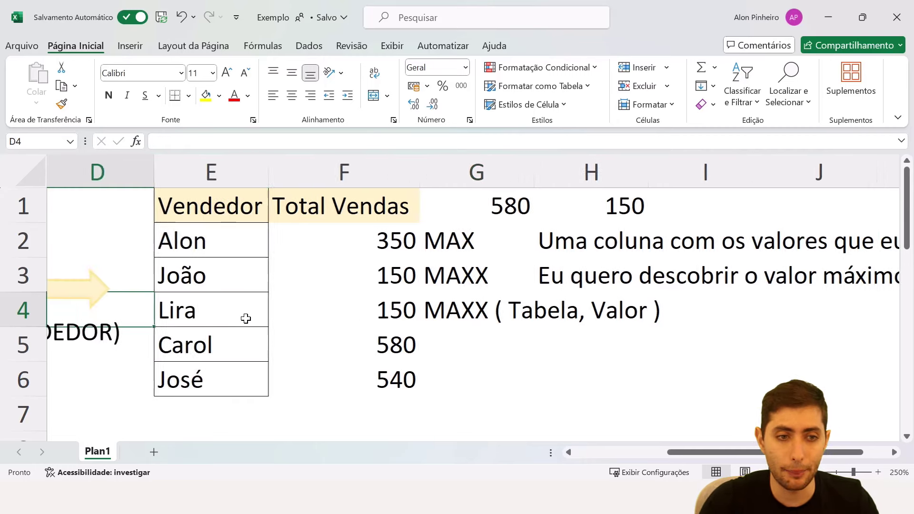
{"action": "key", "text": "Down"}
{"action": "left_click", "coordinate": [173, 334]}
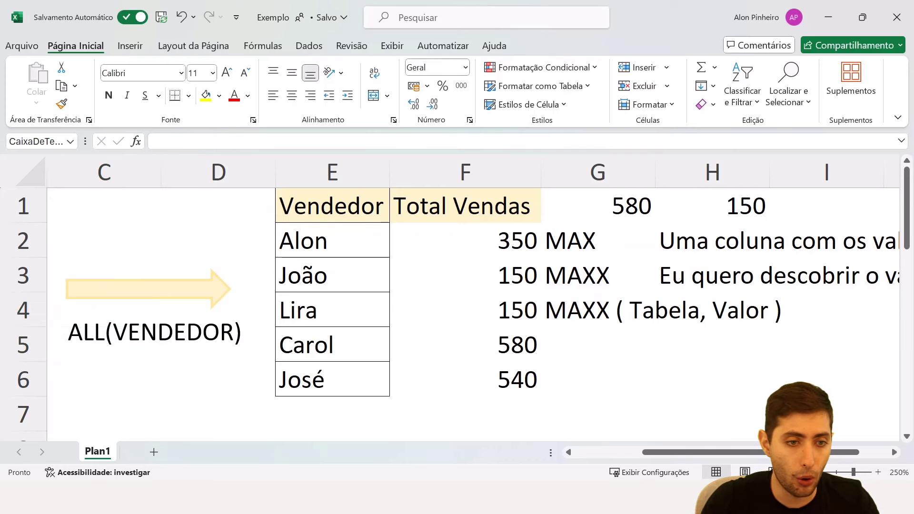
{"action": "double_click", "coordinate": [80, 337]}
{"action": "key", "text": "Escape"}
{"action": "key", "text": "Escape"}
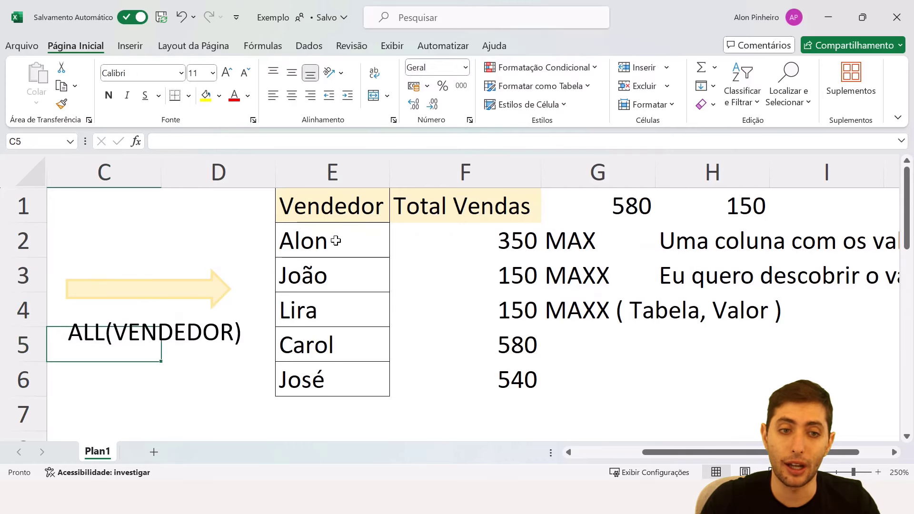
{"action": "left_click_drag", "start_coordinate": [351, 236], "coordinate": [364, 380]}
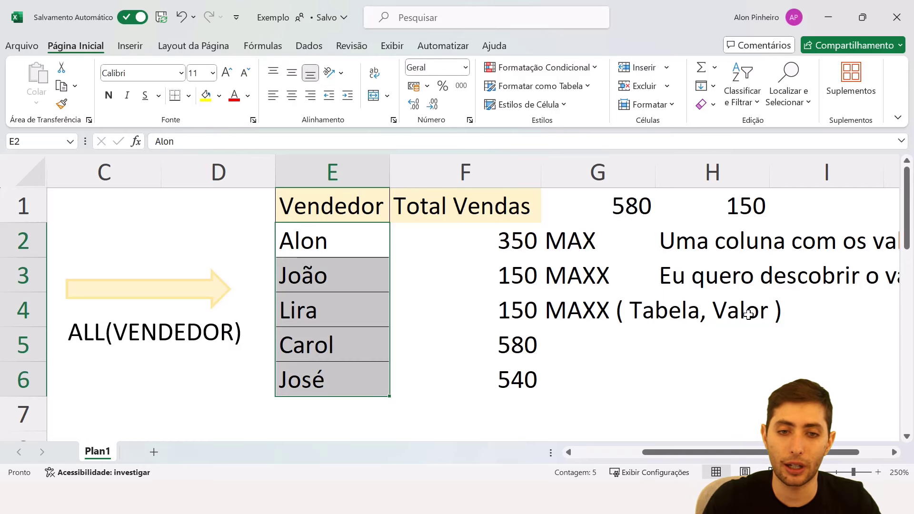
- Begin a MAXX example in G5 with ALL(Cidade) as its table argument: "MAXX ( ALL(Cidade),"
{"action": "scroll", "coordinate": [691, 318], "scroll_direction": "right", "scroll_amount": 4}
{"action": "left_click", "coordinate": [119, 331]}
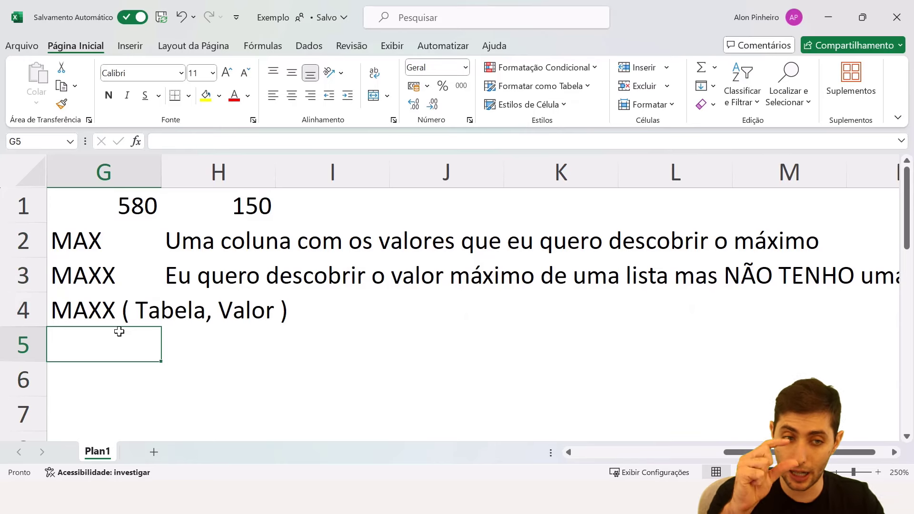
{"action": "type", "text": "MAXX ("}
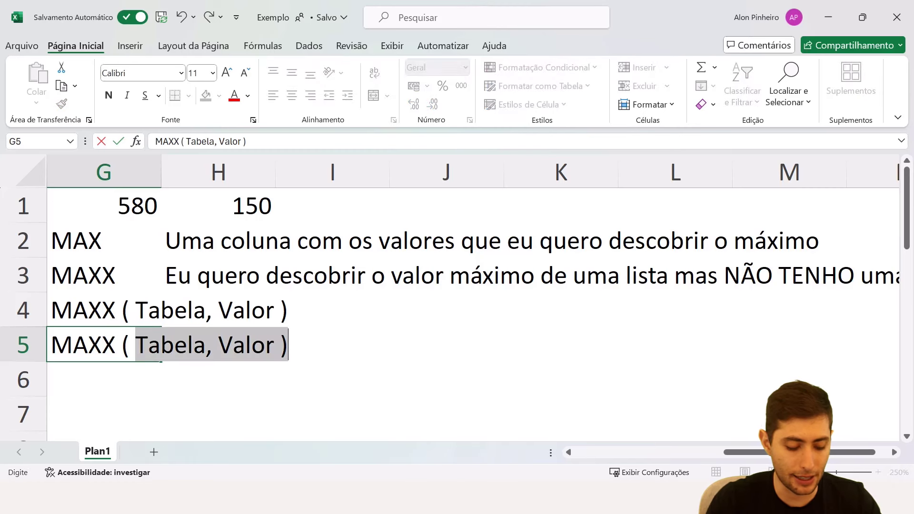
{"action": "key", "text": "Caps_Lock"}
{"action": "type", "text": "all"}
{"action": "key", "text": "BackSpace"}
{"action": "key", "text": "BackSpace"}
{"action": "key", "text": "BackSpace"}
{"action": "key", "text": "Caps_Lock"}
{"action": "type", "text": "ALL"}
{"action": "key", "text": "Caps_Lock"}
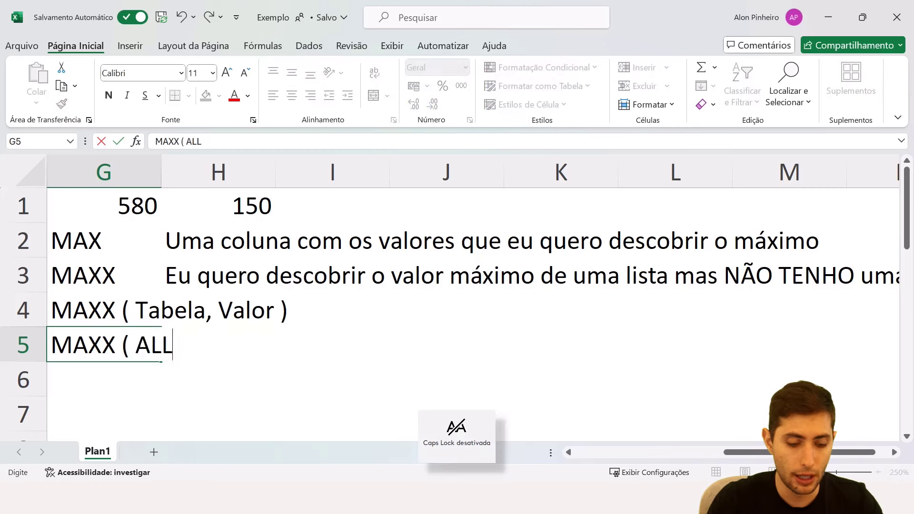
{"action": "type", "text": "(Cidade)"}
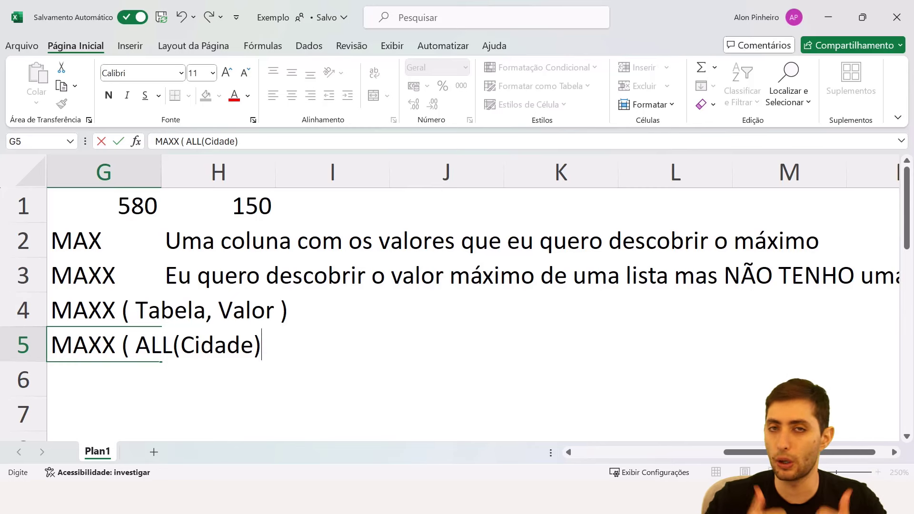
{"action": "type", "text": ","}
{"action": "key", "text": "Return"}
- Highlight the Tabela argument in G4 to relate it to the ALL(Cidade) part in G5
{"action": "key", "text": "Up"}
{"action": "key", "text": "Up"}
{"action": "key", "text": "F2"}
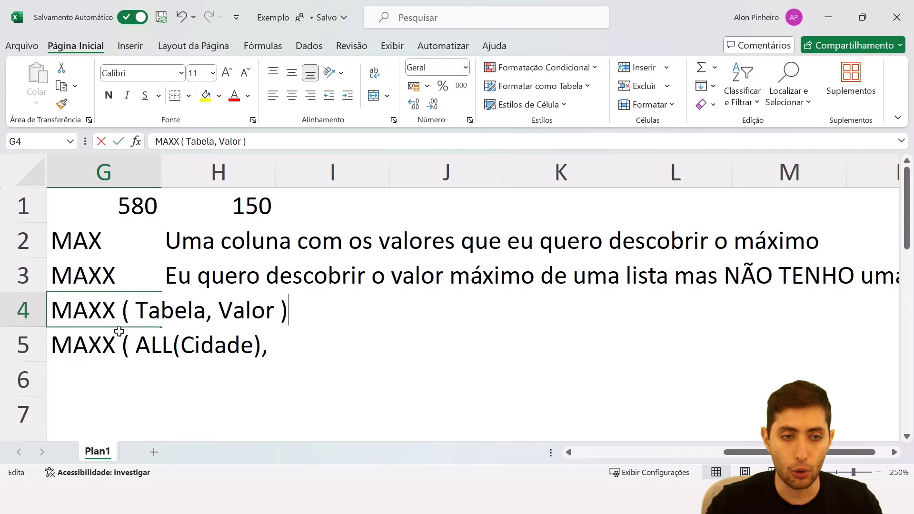
{"action": "key", "text": "ctrl+Left"}
{"action": "key", "text": "ctrl+Left"}
{"action": "key", "text": "ctrl+Left"}
{"action": "key", "text": "ctrl+shift+Right"}
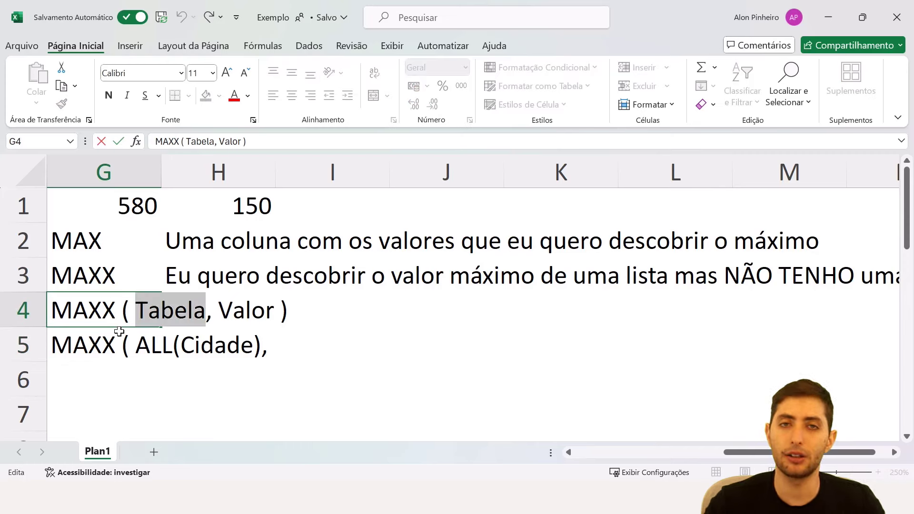
{"action": "key", "text": "Escape"}
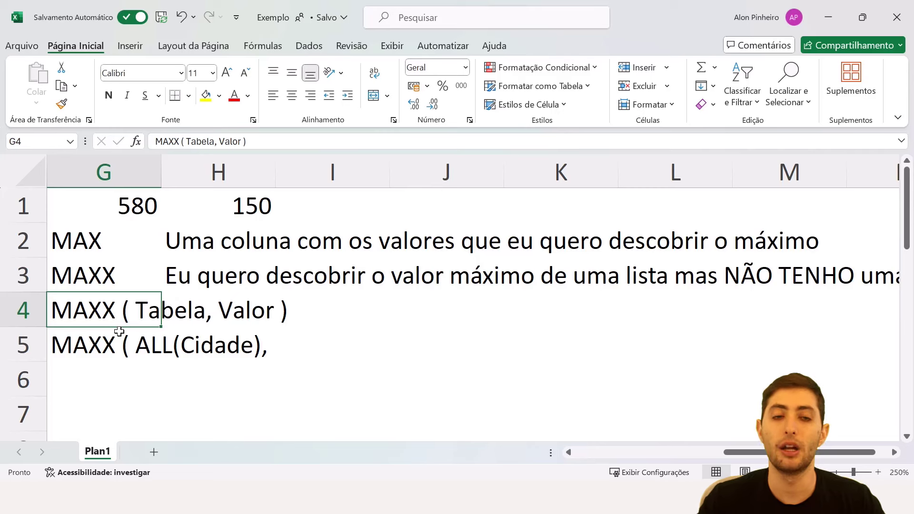
{"action": "key", "text": "Down"}
{"action": "key", "text": "F2"}
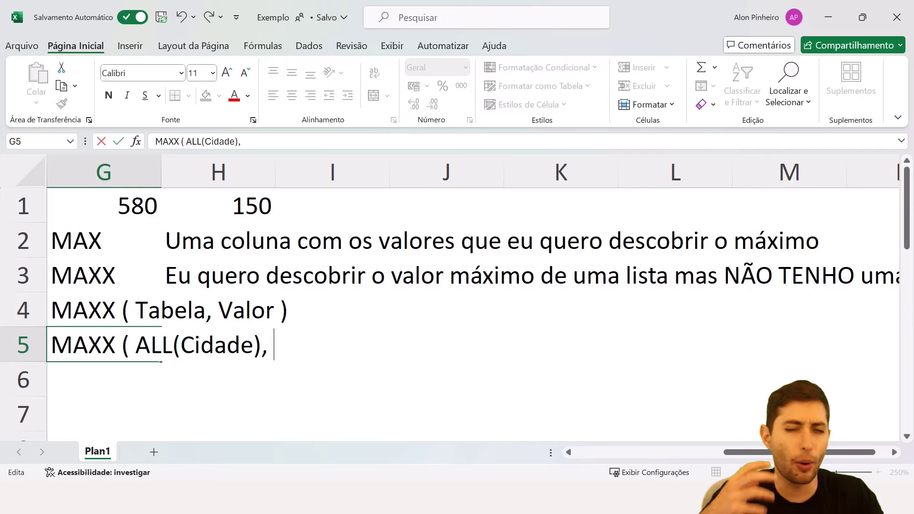
{"action": "key", "text": "Escape"}
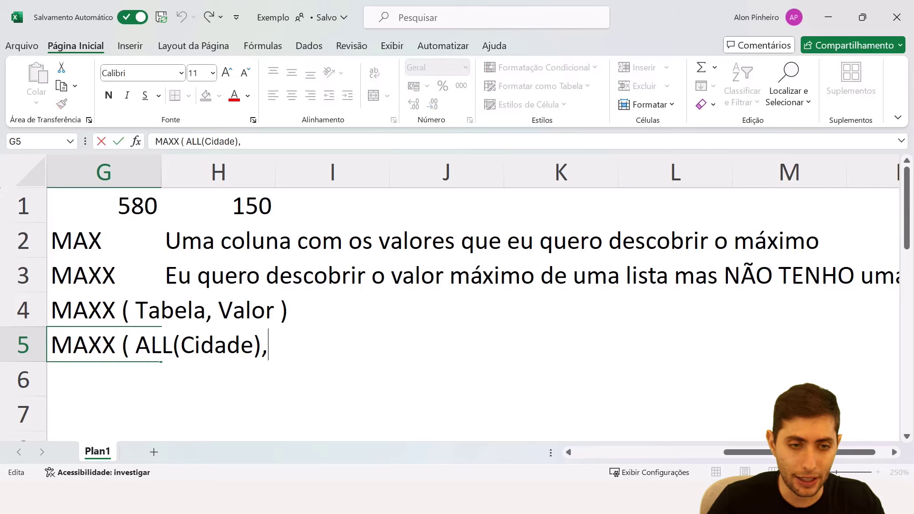
{"action": "scroll", "coordinate": [119, 333], "scroll_direction": "left", "scroll_amount": 1}
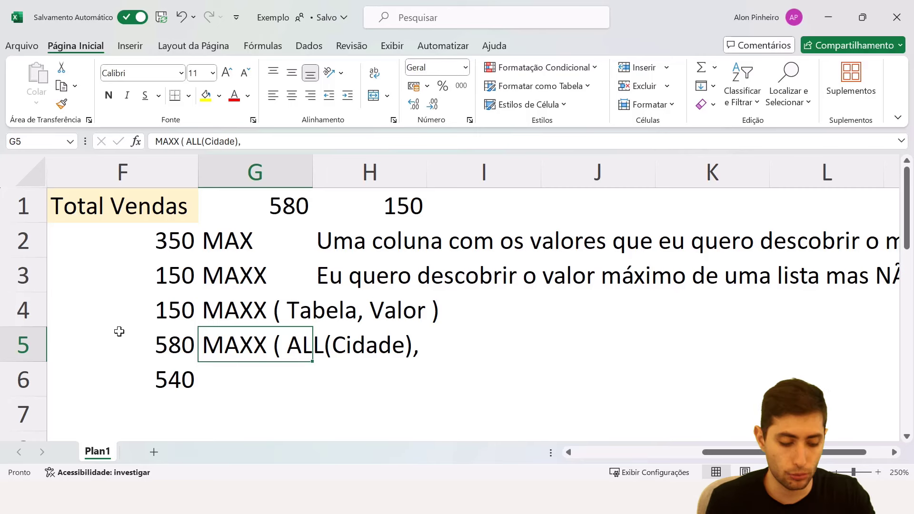
{"action": "key", "text": "F2"}
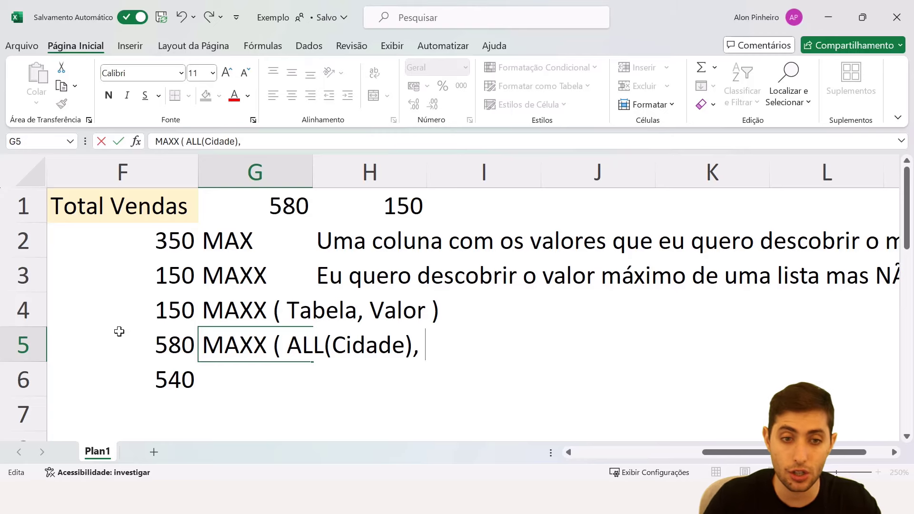
- Switch to the Power BI report and show the formula of the Qtd Viagens measure, highlighting its name
{"action": "key", "text": "alt+Tab"}
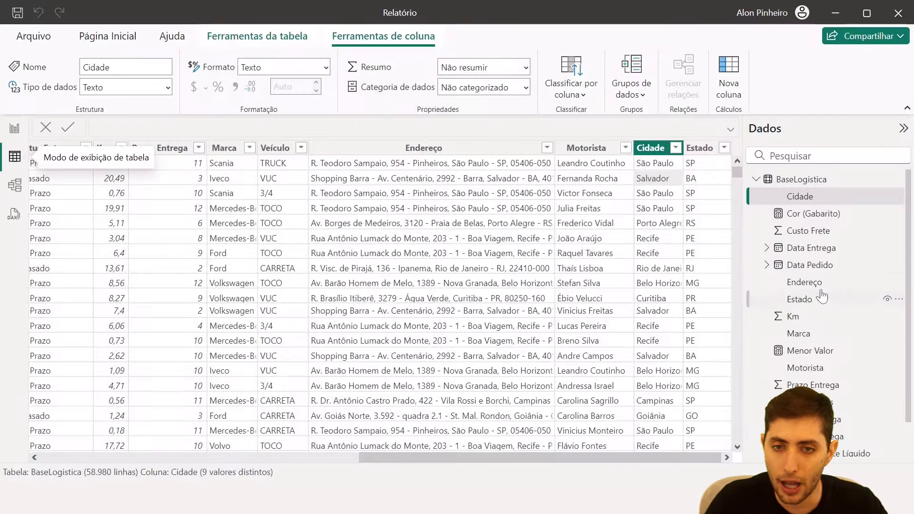
{"action": "scroll", "coordinate": [800, 314], "scroll_direction": "down", "scroll_amount": 1}
{"action": "left_click", "coordinate": [824, 365]}
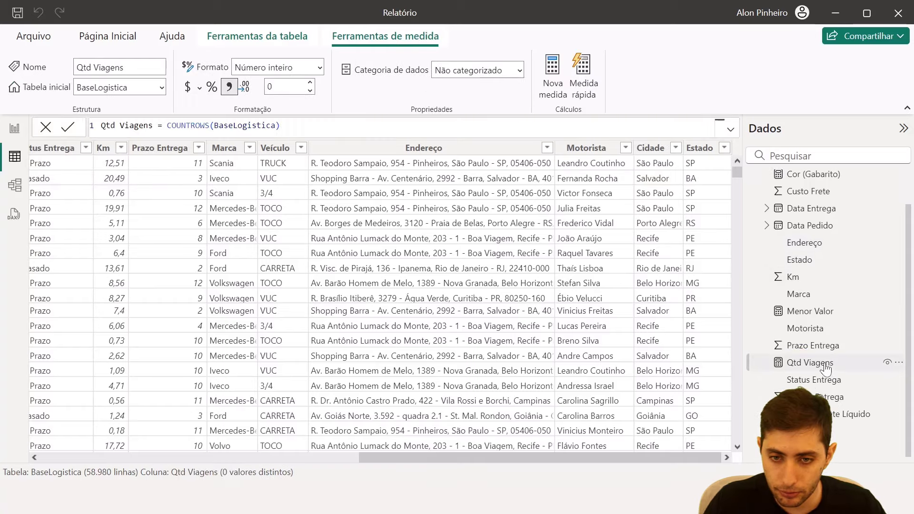
{"action": "scroll", "coordinate": [247, 124], "scroll_direction": "up", "scroll_amount": 3}
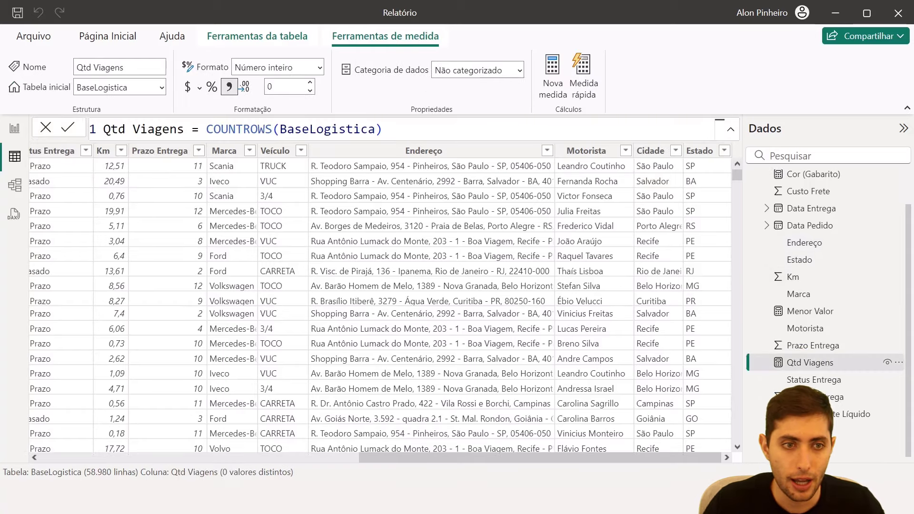
{"action": "scroll", "coordinate": [247, 126], "scroll_direction": "up", "scroll_amount": 3}
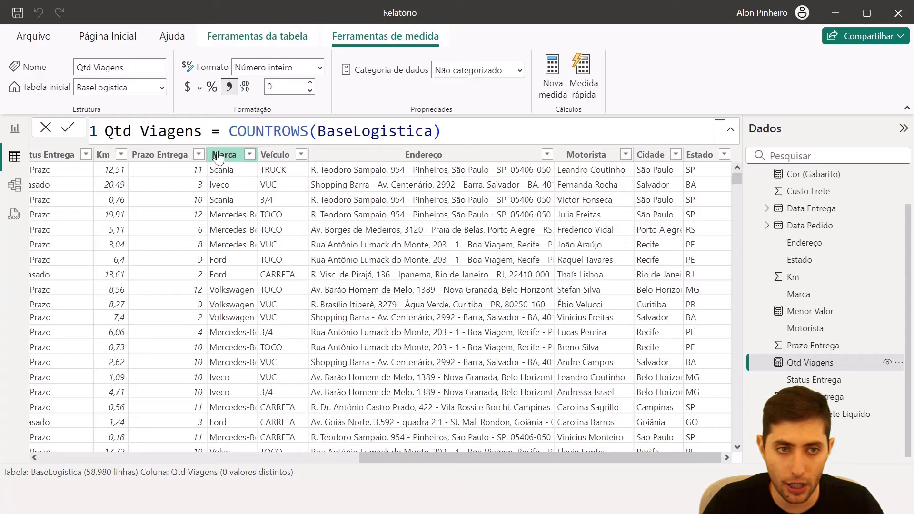
{"action": "left_click_drag", "start_coordinate": [203, 130], "coordinate": [104, 131]}
- Return to the Excel workbook and add [Qtd Viagens] as the second argument of the MAXX example in G5
{"action": "key", "text": "alt+Tab"}
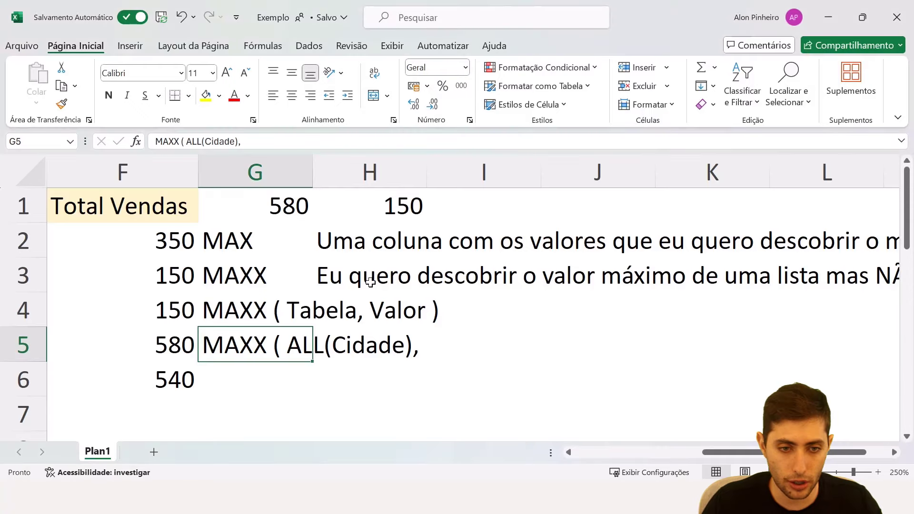
{"action": "key", "text": "F2"}
{"action": "type", "text": "["}
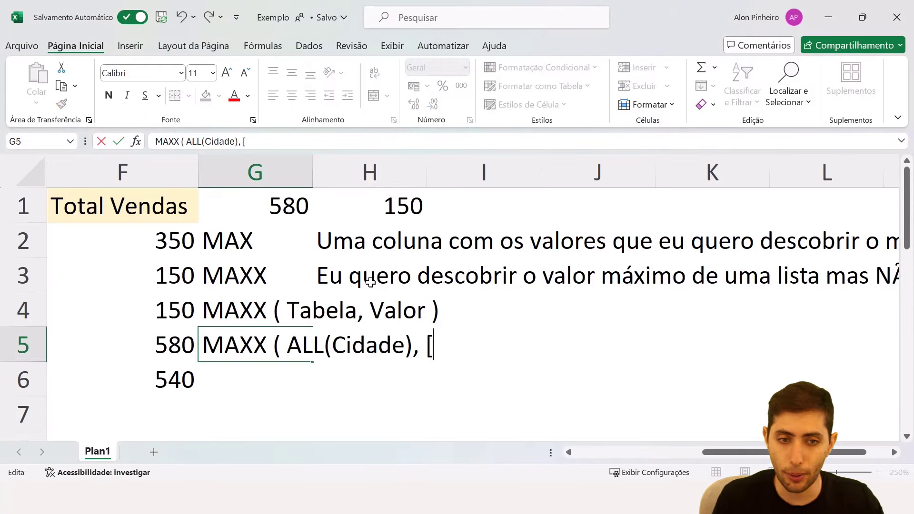
{"action": "type", "text": "Qtd Viag"}
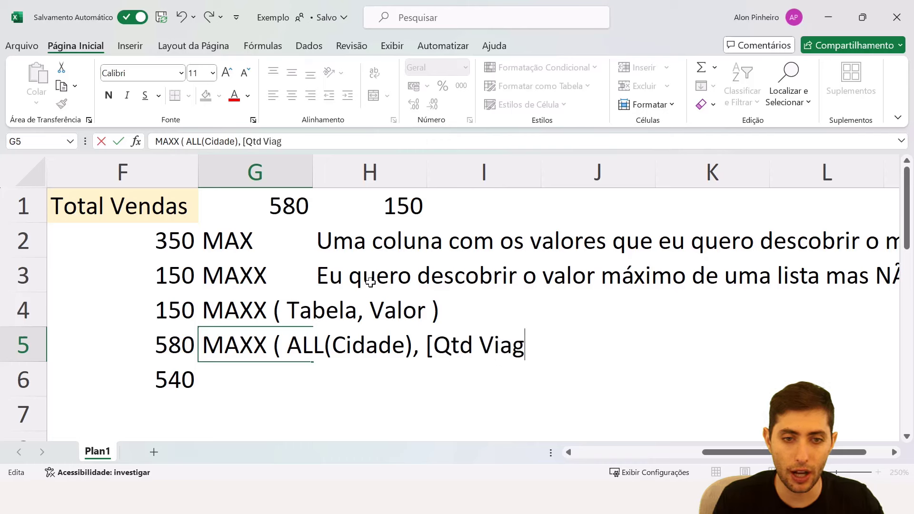
{"action": "type", "text": "ens]"}
{"action": "key", "text": "Return"}
{"action": "key", "text": "Up"}
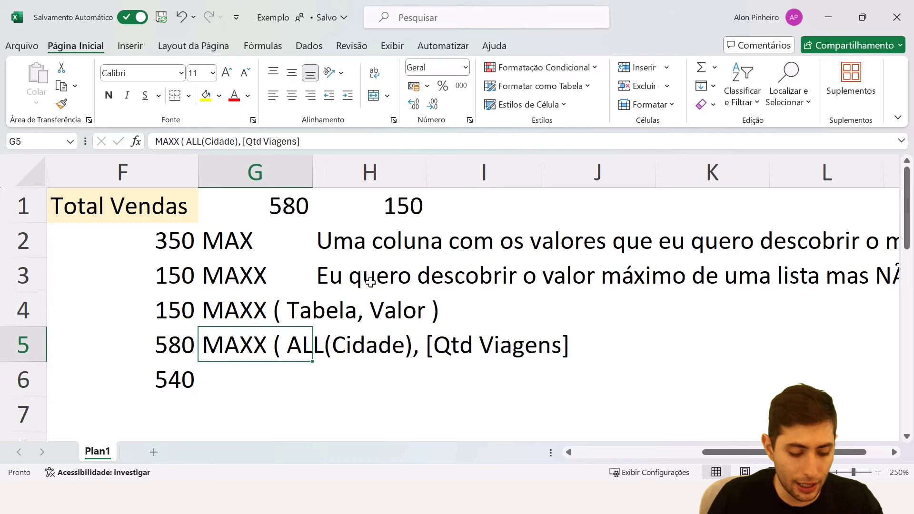
- Add the closing parenthesis to the MAXX example in G5
{"action": "key", "text": "F1"}
{"action": "left_click", "coordinate": [899, 173]}
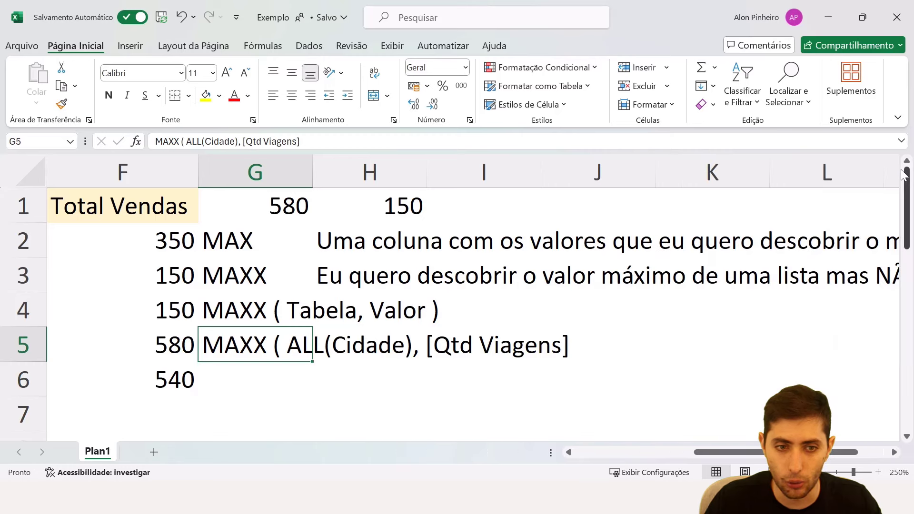
{"action": "key", "text": "F2"}
{"action": "type", "text": ")"}
{"action": "key", "text": "Return"}
{"action": "key", "text": "Up"}
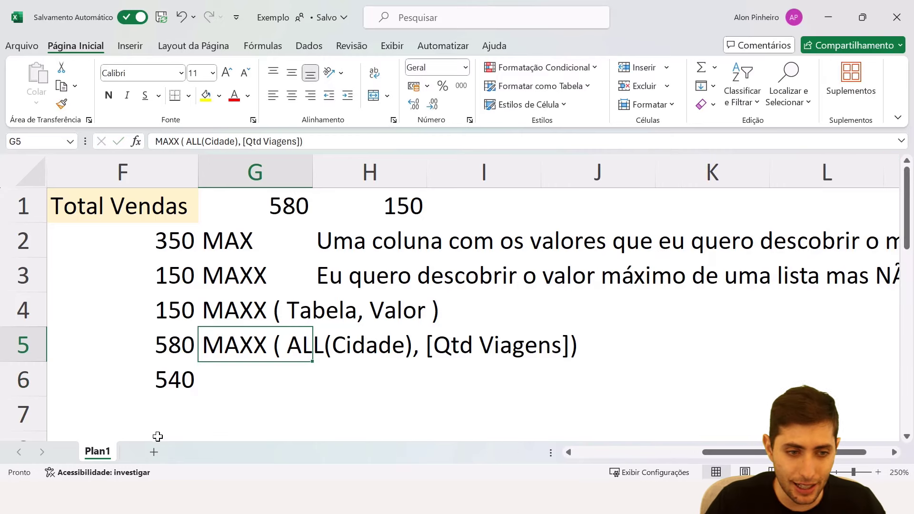
- Add a new worksheet, enlarge its view and enter the header Cidade in A1
{"action": "left_click", "coordinate": [154, 451]}
{"action": "scroll", "coordinate": [127, 290], "scroll_direction": "up", "scroll_amount": 12}
{"action": "type", "text": "Cidade"}
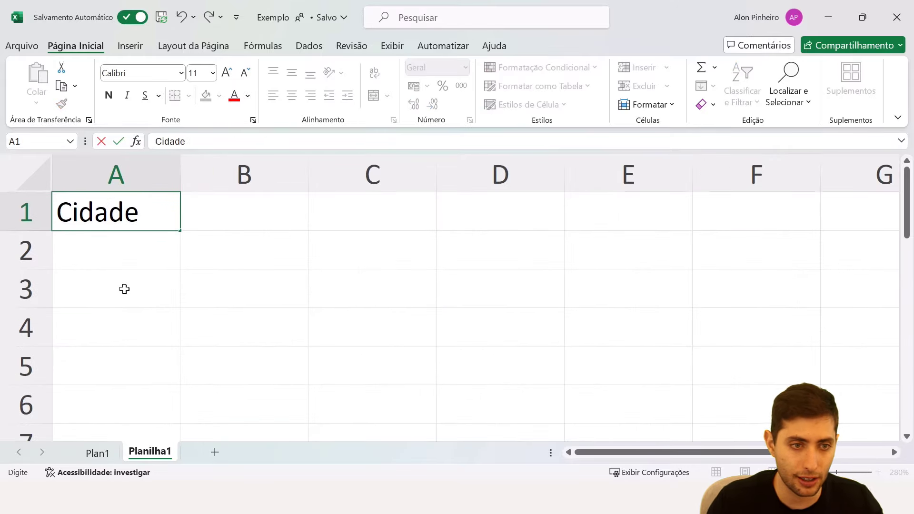
{"action": "key", "text": "Return"}
- List São Paulo, Rio de Janeiro, Belo Horizonte and "..." under the Cidade header in A2:A5
{"action": "type", "text": "São Paulo"}
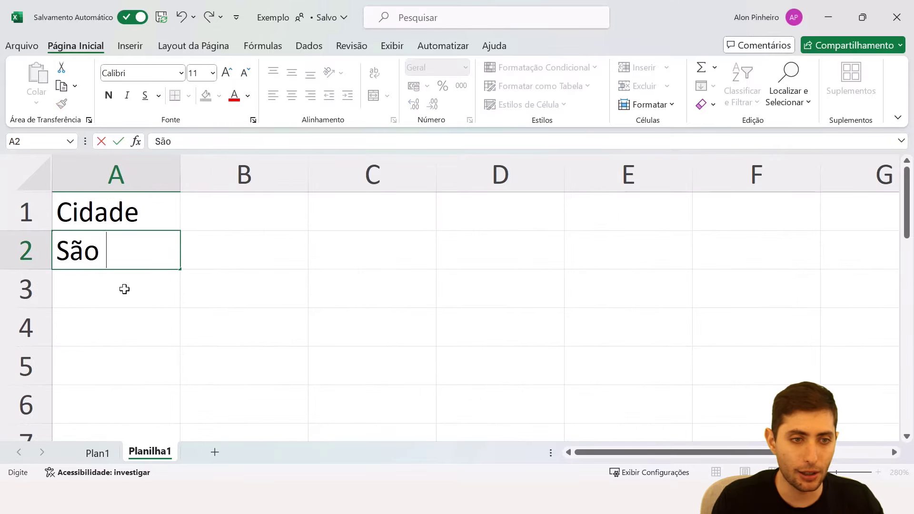
{"action": "key", "text": "Return"}
{"action": "type", "text": "Rio de Janeiro"}
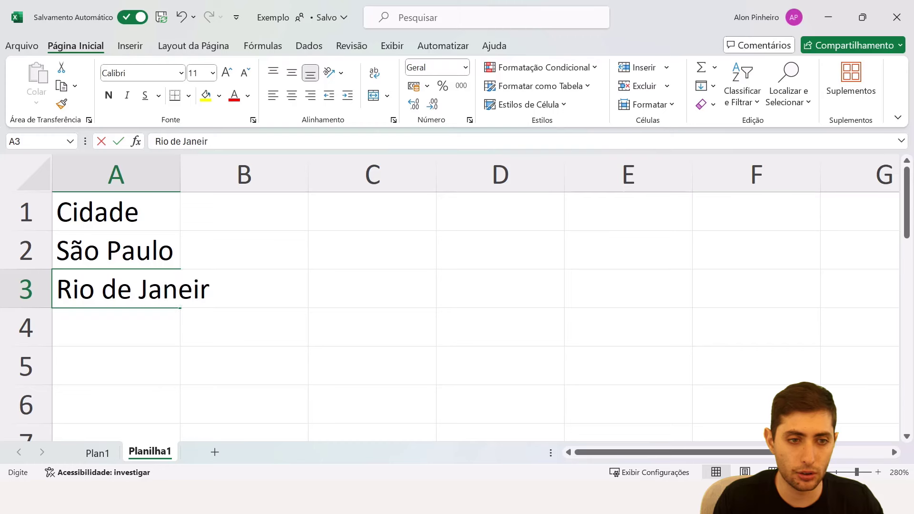
{"action": "key", "text": "Return"}
{"action": "type", "text": "Belo Horizonte"}
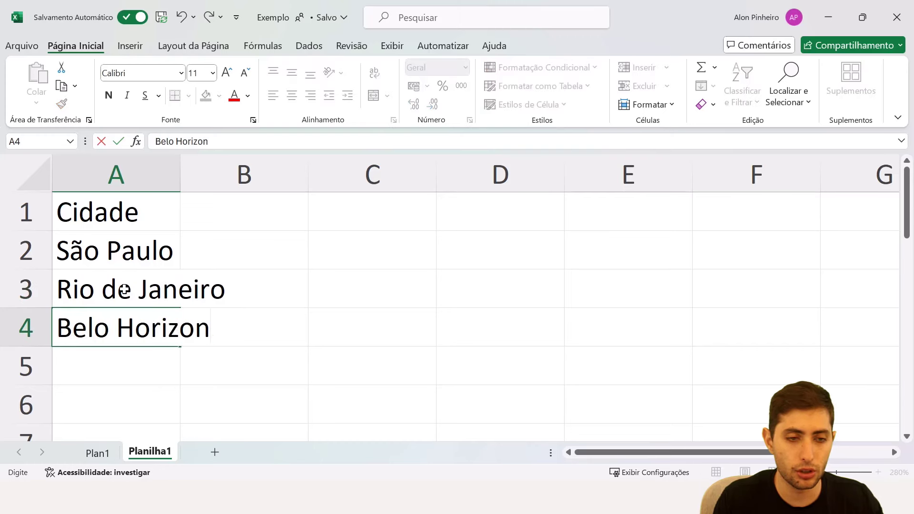
{"action": "key", "text": "Return"}
{"action": "type", "text": "..."}
{"action": "key", "text": "Return"}
{"action": "key", "text": "Up"}
{"action": "key", "text": "Up"}
{"action": "key", "text": "Up"}
{"action": "key", "text": "Up"}
{"action": "key", "text": "Up"}
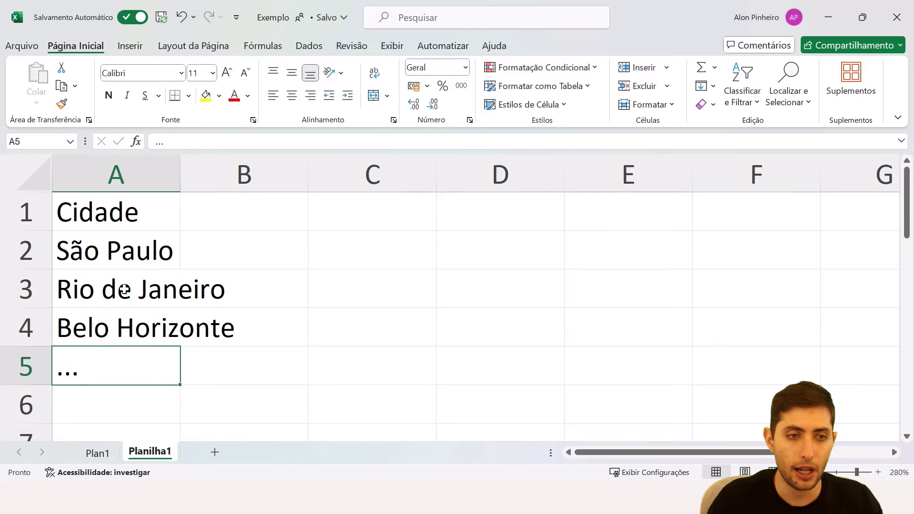
- Autofit the width of column A to the city names in A1:A4
{"action": "key", "text": "shift+Down"}
{"action": "key", "text": "shift+Down"}
{"action": "key", "text": "shift+Down"}
{"action": "key", "text": "alt+h"}
{"action": "key", "text": "o"}
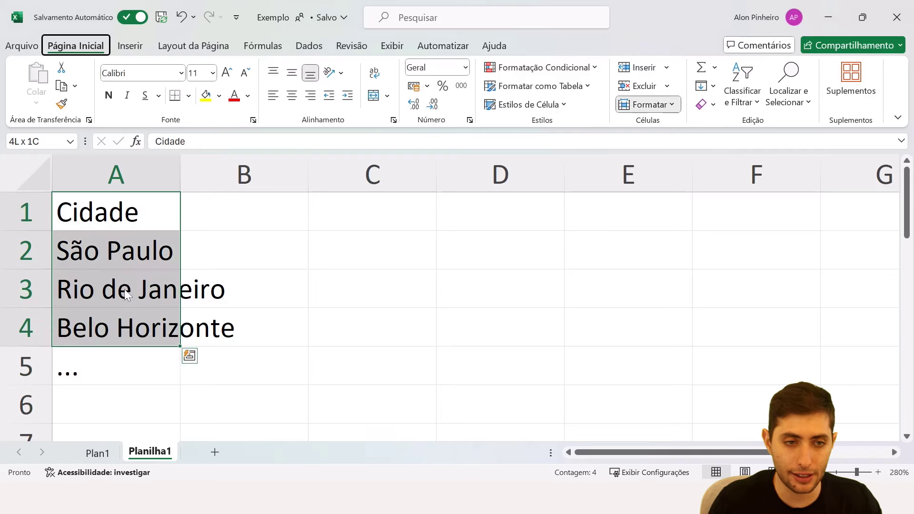
{"action": "key", "text": "i"}
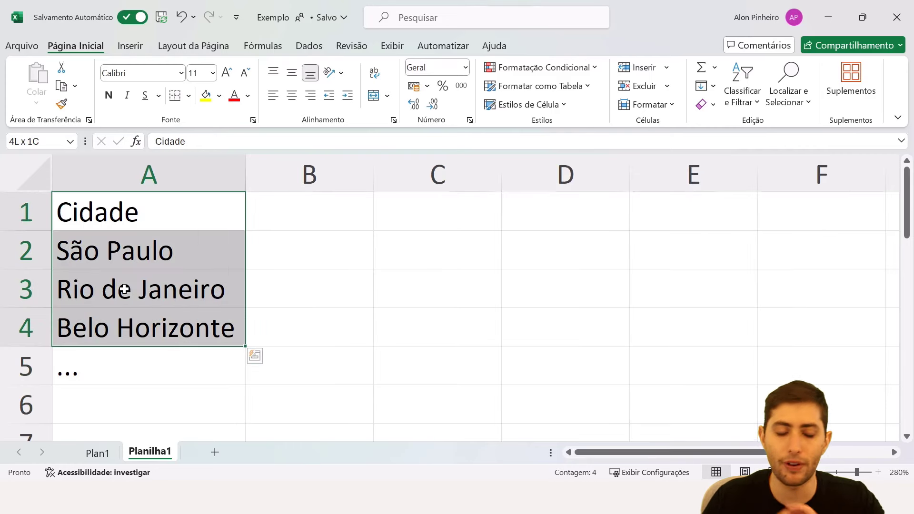
{"action": "key", "text": "Down"}
{"action": "key", "text": "Down"}
{"action": "key", "text": "Down"}
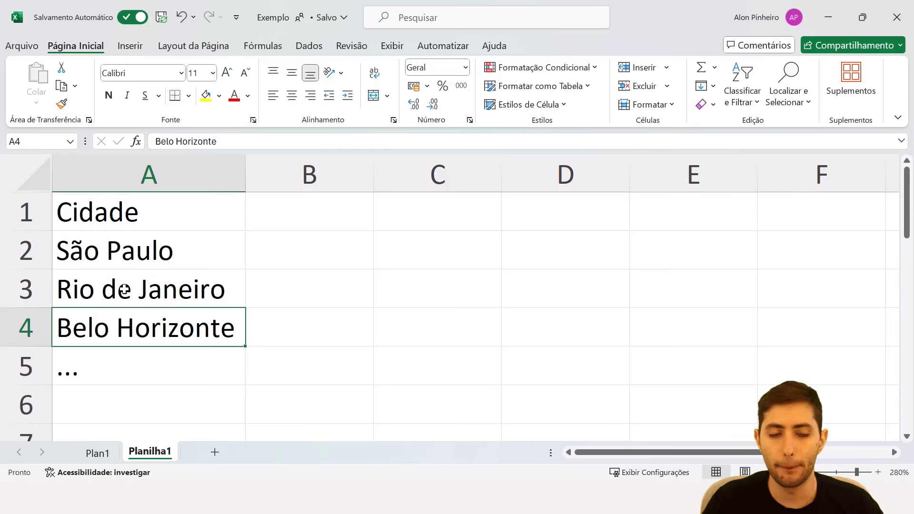
{"action": "key", "text": "Up"}
{"action": "key", "text": "Up"}
{"action": "key", "text": "Up"}
{"action": "key", "text": "Down"}
{"action": "key", "text": "Right"}
{"action": "key", "text": "Left"}
{"action": "key", "text": "Down"}
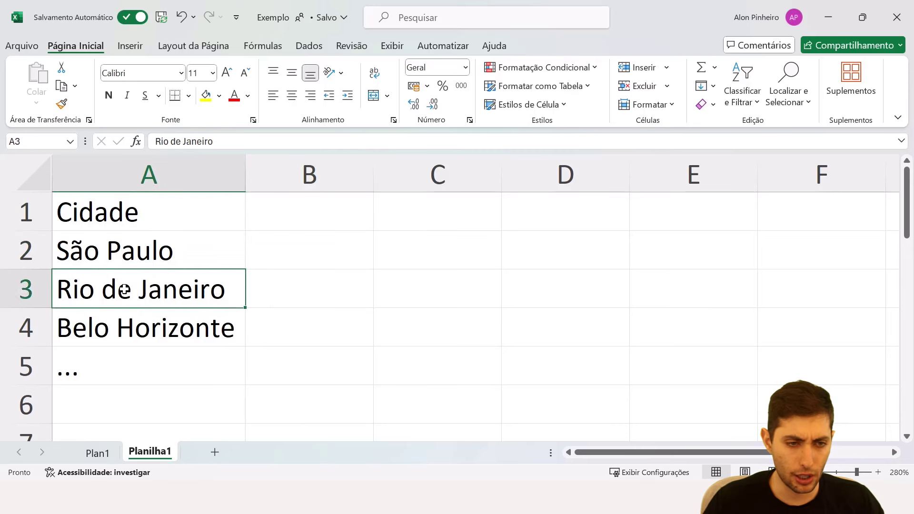
- Replace the "..." placeholder in A5 with Salvador
{"action": "key", "text": "Down"}
{"action": "key", "text": "Down"}
{"action": "type", "text": "Salvador"}
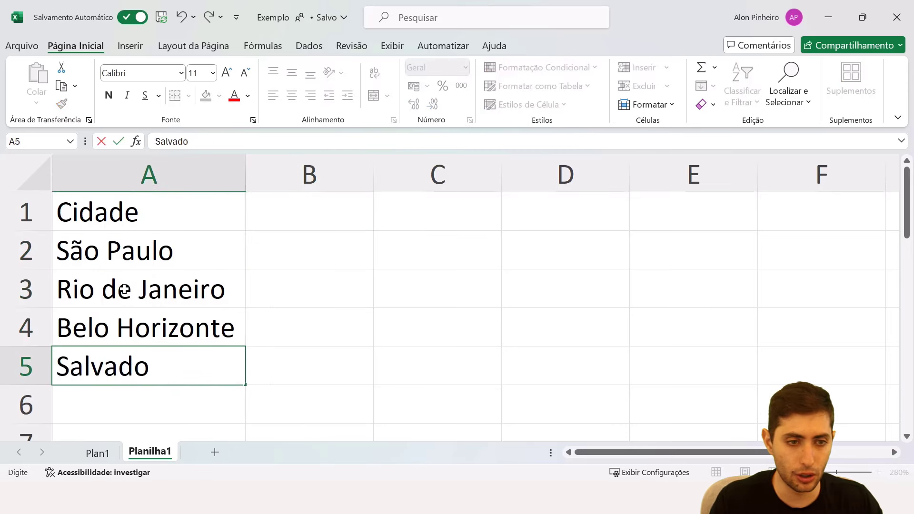
{"action": "key", "text": "Return"}
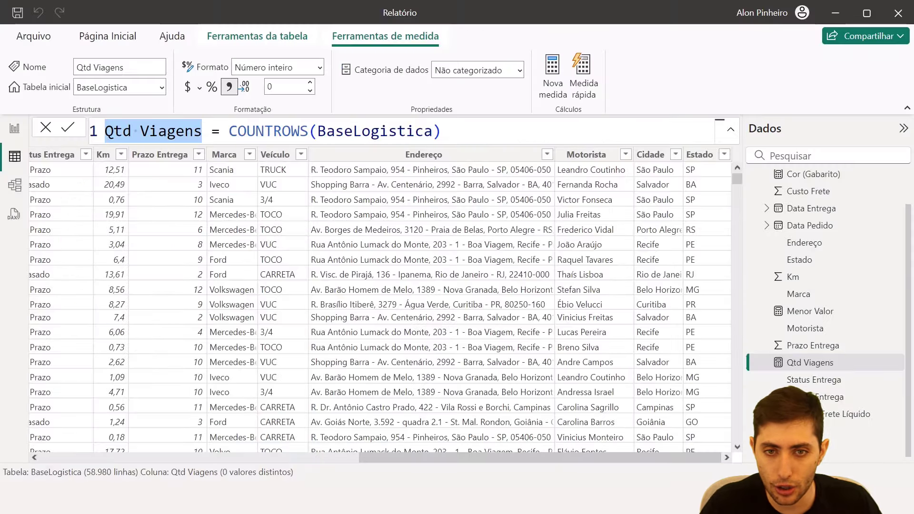
- Open the Cidade column's filter list in Power BI, return to Excel and enter Curitiba in A6 and Goiânica in A7
{"action": "left_click", "coordinate": [676, 154]}
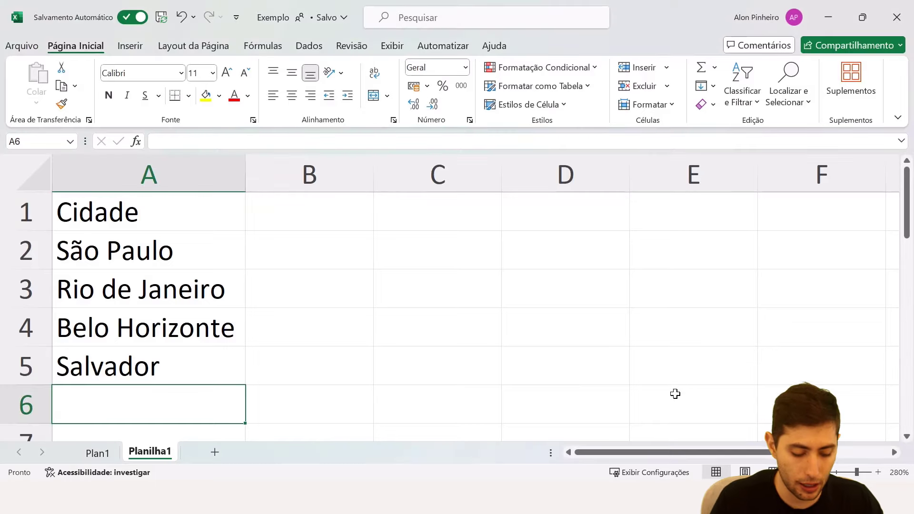
{"action": "type", "text": "Cur"}
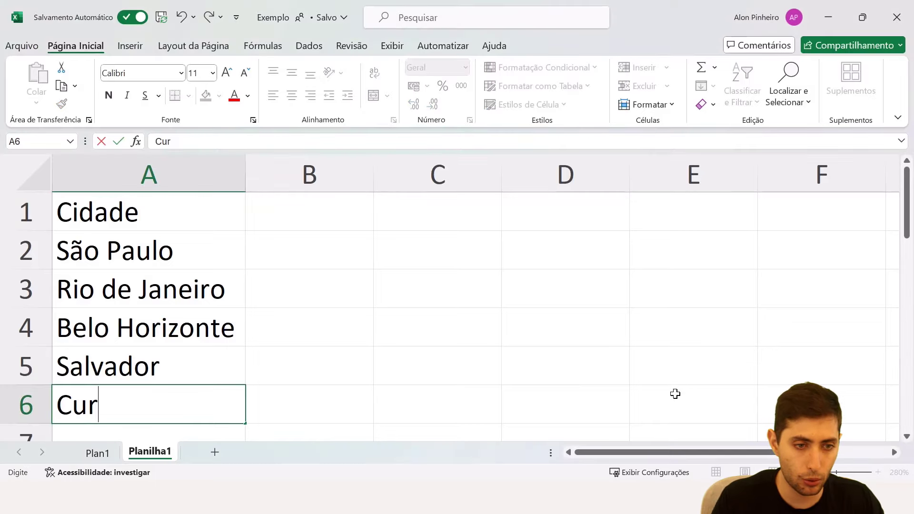
{"action": "type", "text": "itiba"}
{"action": "key", "text": "Return"}
{"action": "type", "text": "Goiânica"}
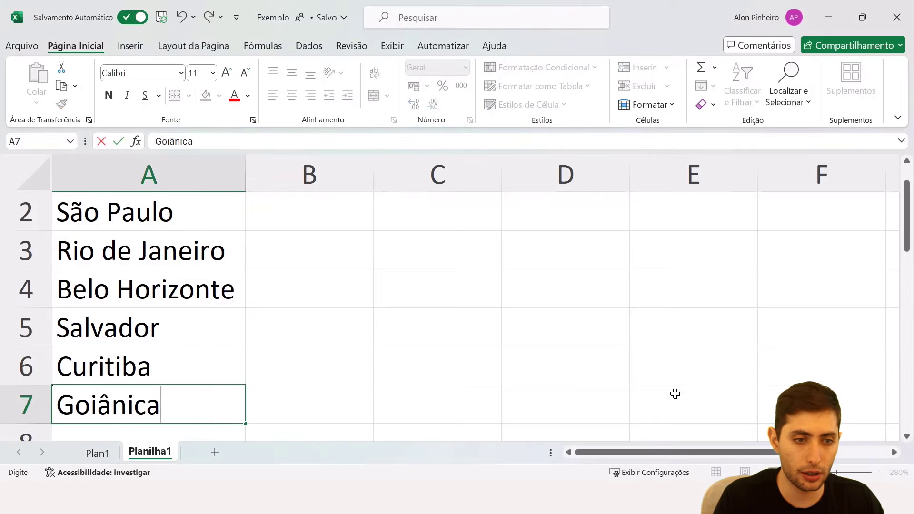
{"action": "key", "text": "Return"}
- Correct the spelling in A7 to Goiânia and enter Porto Alegre in A8
{"action": "type", "text": "P"}
{"action": "key", "text": "Escape"}
{"action": "key", "text": "Up"}
{"action": "key", "text": "F2"}
{"action": "key", "text": "Left"}
{"action": "key", "text": "BackSpace"}
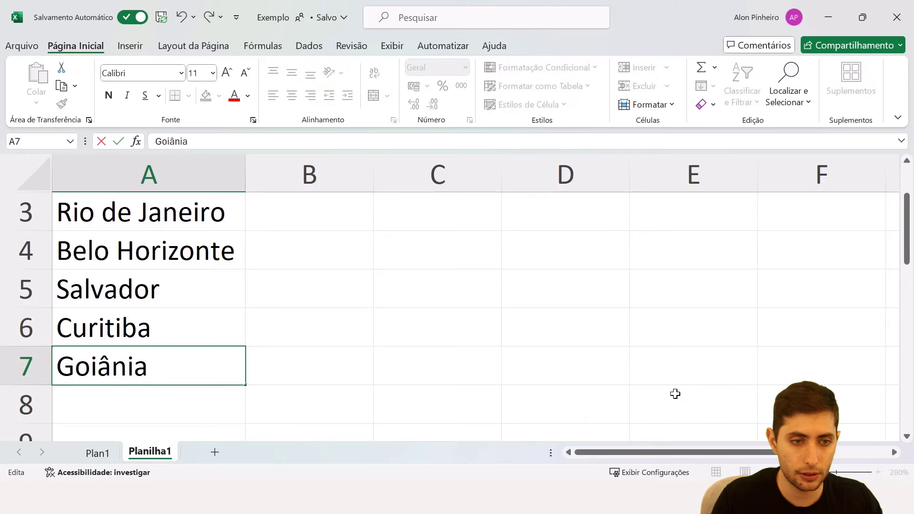
{"action": "key", "text": "Return"}
{"action": "type", "text": "Porto Alegre"}
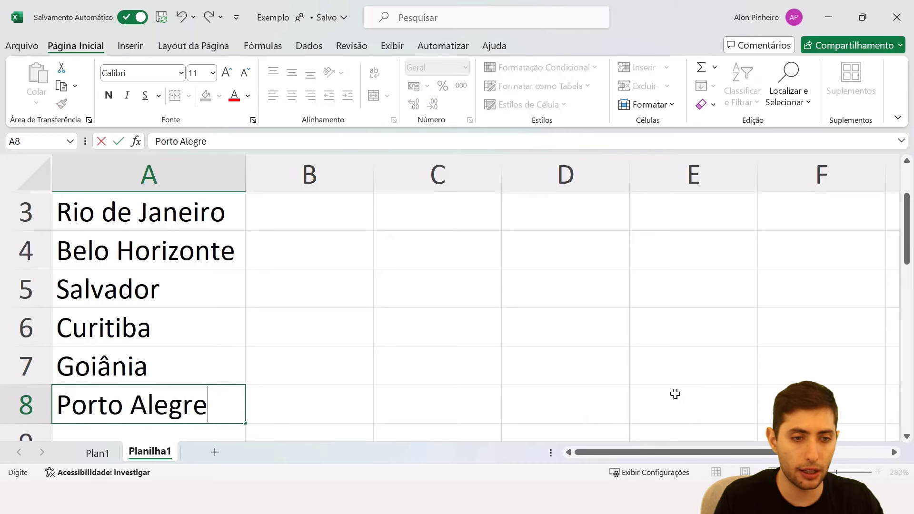
{"action": "key", "text": "Return"}
{"action": "key", "text": "Up"}
{"action": "key", "text": "ctrl+Home"}
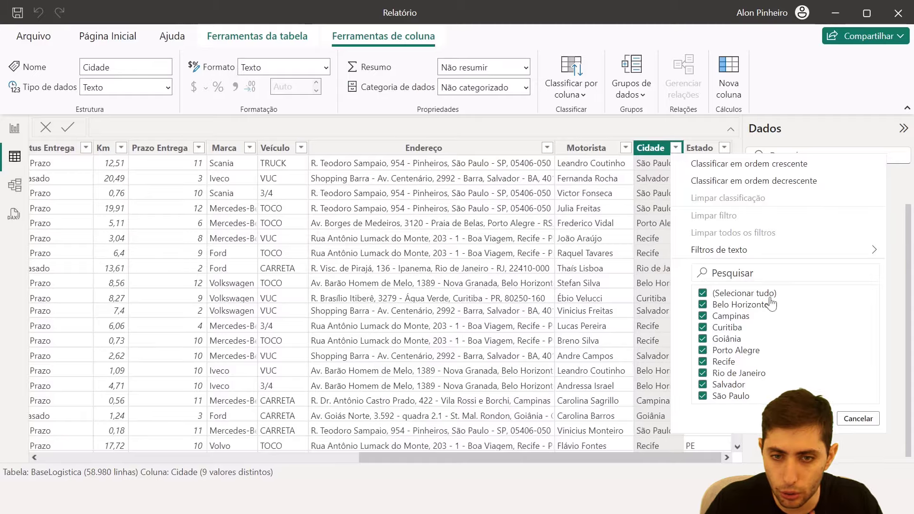
- Cancel the Cidade filter list in Power BI, return to Excel and add Campinas in A9 and Recife in A10
{"action": "left_click", "coordinate": [844, 419]}
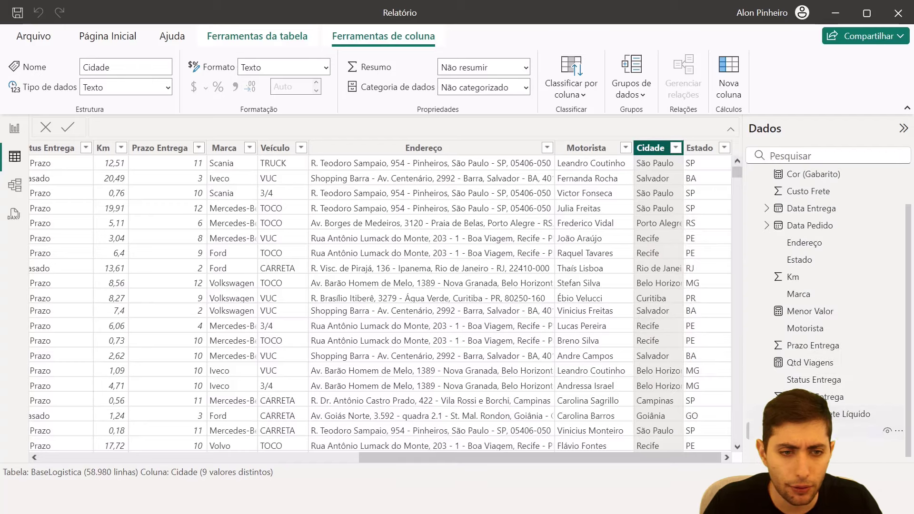
{"action": "key", "text": "alt+Tab"}
{"action": "key", "text": "ctrl+Down"}
{"action": "key", "text": "Down"}
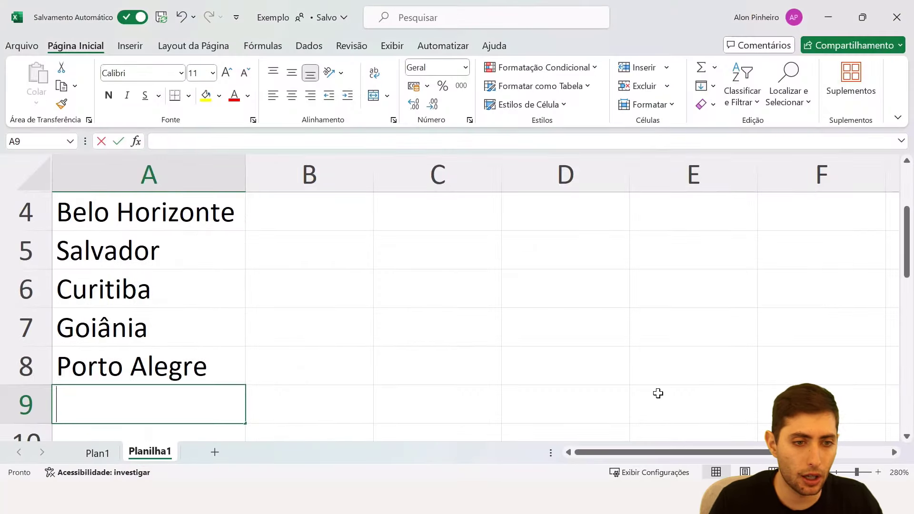
{"action": "type", "text": "Campinas"}
{"action": "key", "text": "Return"}
{"action": "type", "text": "Recife"}
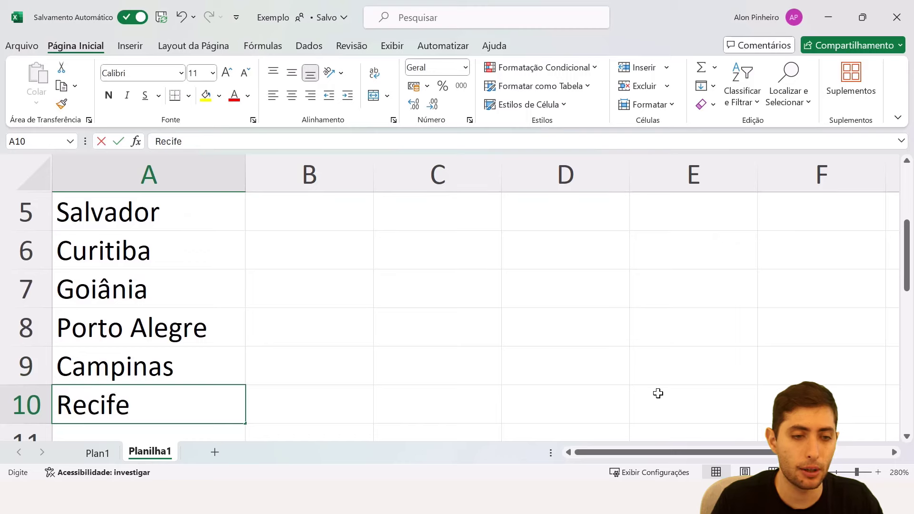
{"action": "key", "text": "Return"}
- Fill the Cidade header cell A1 with the light gold theme color
{"action": "scroll", "coordinate": [491, 319], "scroll_direction": "down", "scroll_amount": 5, "text": "ctrl"}
{"action": "scroll", "coordinate": [323, 299], "scroll_direction": "up", "scroll_amount": 1}
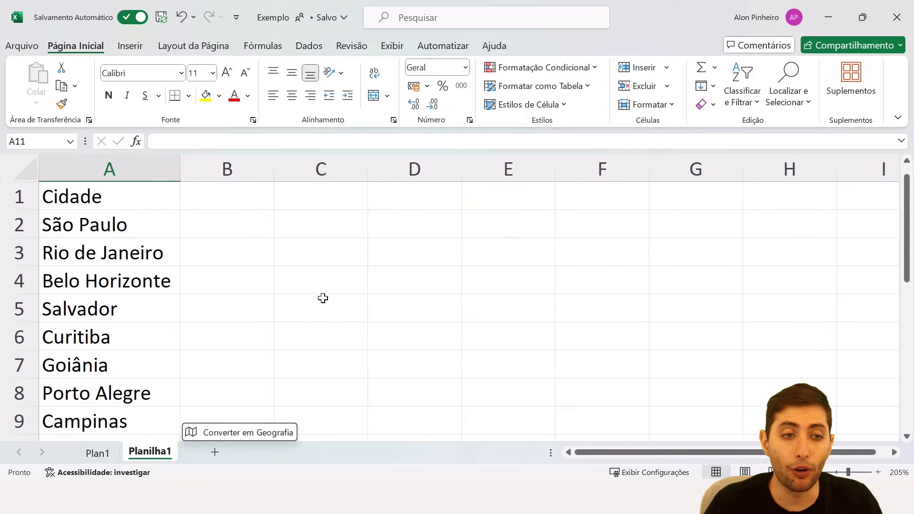
{"action": "left_click", "coordinate": [71, 197]}
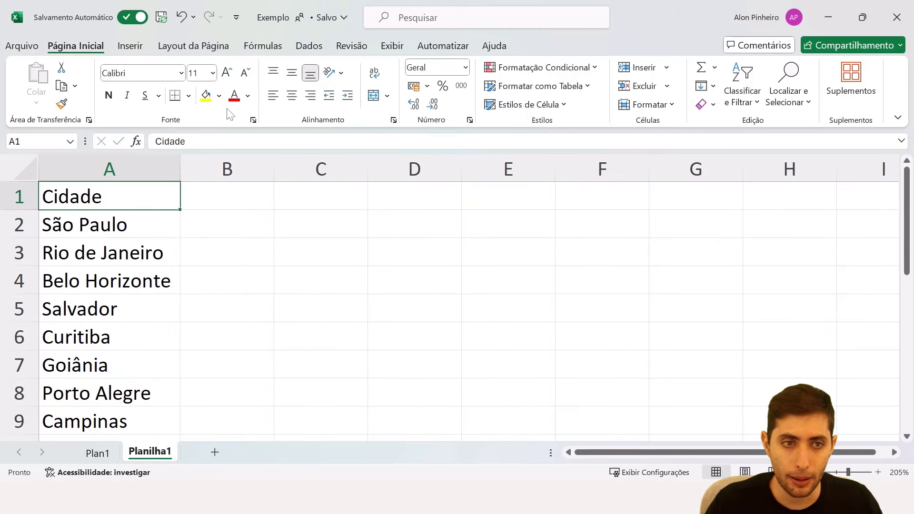
{"action": "left_click", "coordinate": [221, 97]}
{"action": "left_click", "coordinate": [291, 149]}
- Apply all borders to the Cidade list in A1:A10
{"action": "left_click", "coordinate": [145, 230]}
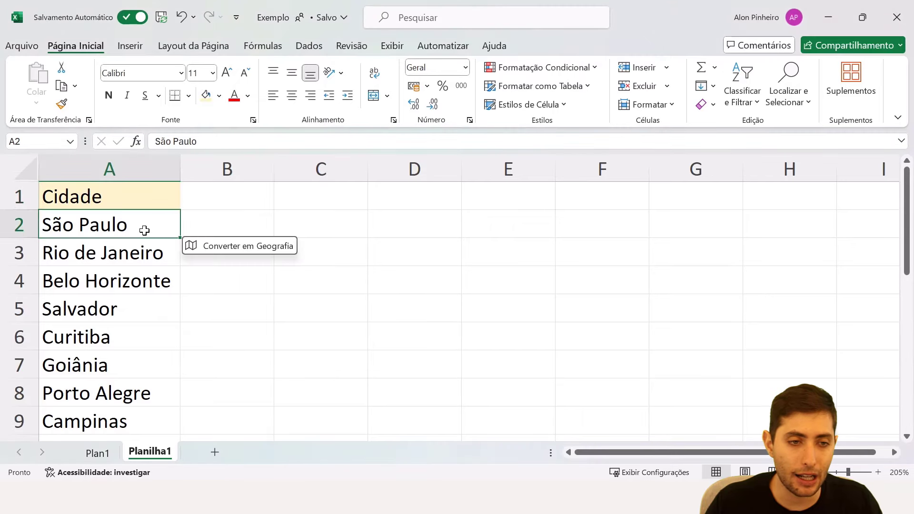
{"action": "key", "text": "ctrl+shift+Down"}
{"action": "key", "text": "ctrl+Up"}
{"action": "key", "text": "ctrl+shift+Down"}
{"action": "key", "text": "alt"}
{"action": "key", "text": "c"}
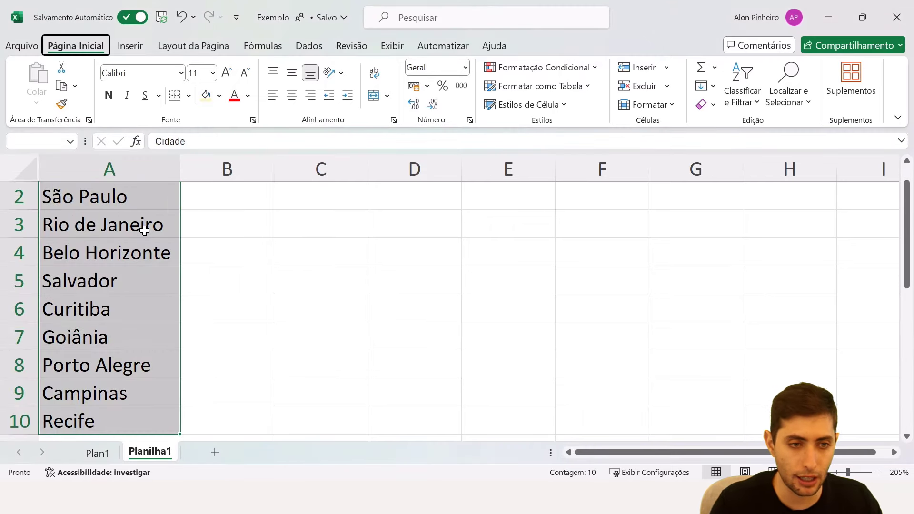
{"action": "key", "text": "b"}
{"action": "key", "text": "t"}
{"action": "key", "text": "ctrl+Up"}
{"action": "key", "text": "Right"}
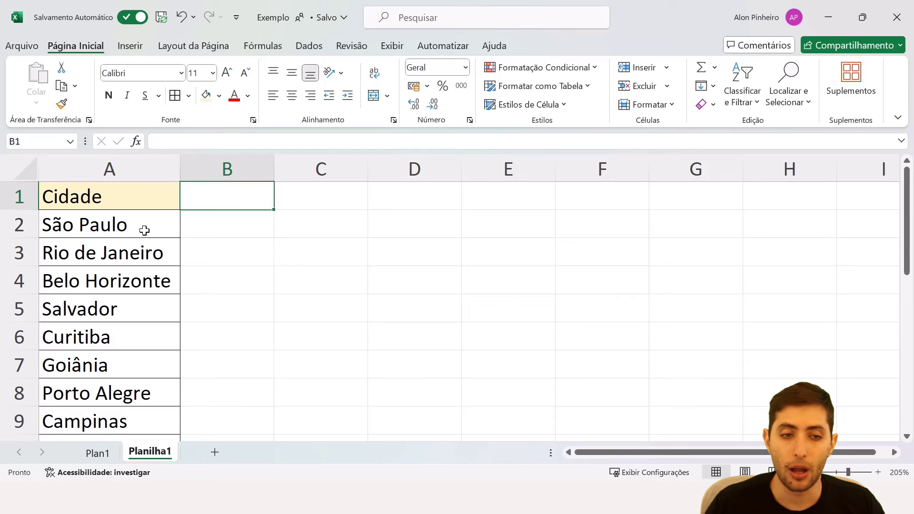
- On the Plan1 sheet, highlight the [Qtd Viagens] argument of the MAXX example in G5, leaving the cell unedited
{"action": "left_click", "coordinate": [99, 452]}
{"action": "key", "text": "F2"}
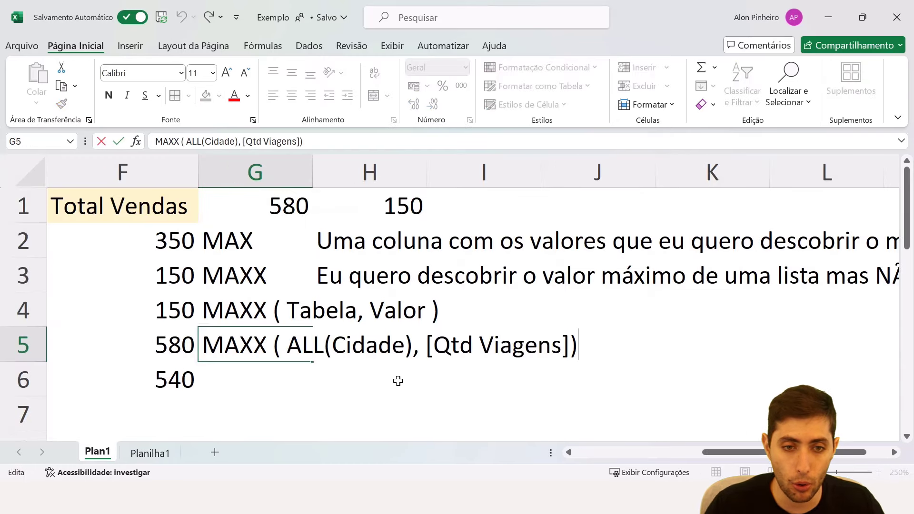
{"action": "key", "text": "shift+Left"}
{"action": "key", "text": "shift+Left"}
{"action": "key", "text": "shift+Left"}
{"action": "key", "text": "shift+Left"}
{"action": "key", "text": "shift+Left"}
{"action": "key", "text": "shift+Left"}
{"action": "key", "text": "shift+Left"}
{"action": "key", "text": "shift+Left"}
{"action": "key", "text": "shift+Left"}
{"action": "key", "text": "shift+Left"}
{"action": "key", "text": "shift+Left"}
{"action": "key", "text": "shift+Left"}
{"action": "key", "text": "shift+Left"}
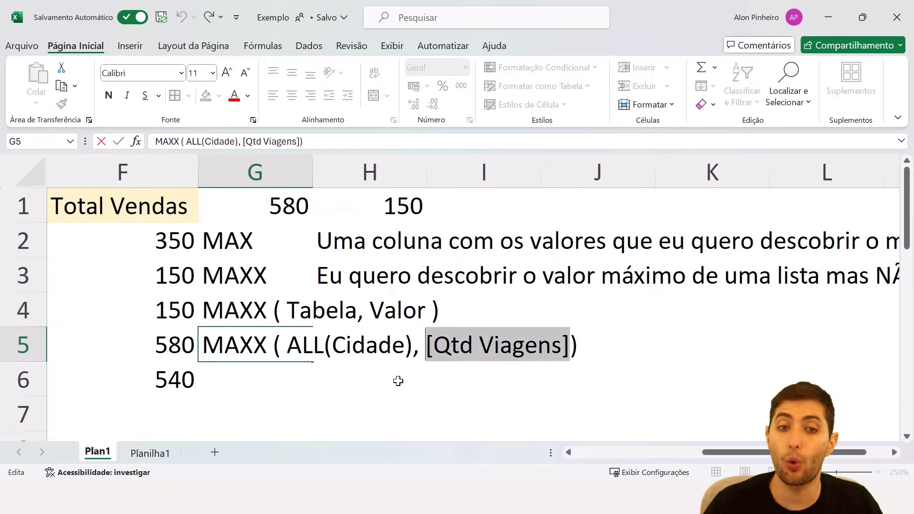
{"action": "key", "text": "Escape"}
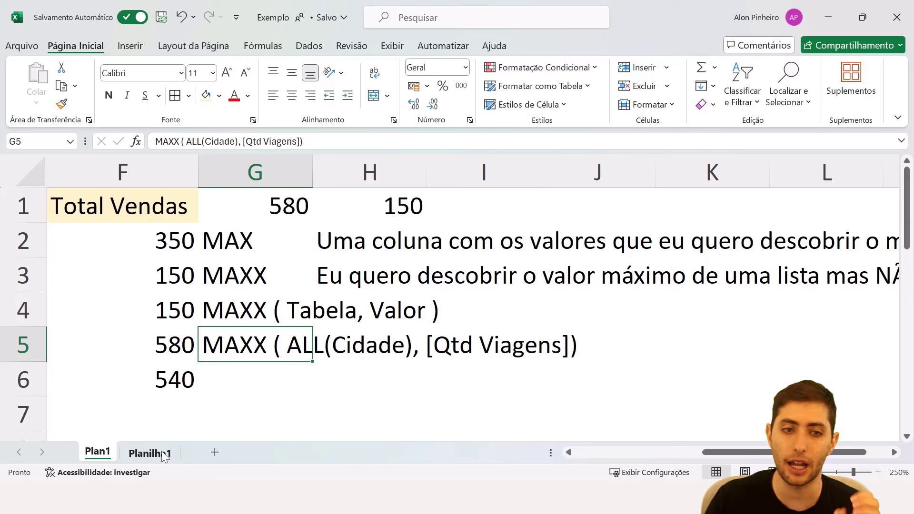
- Highlight ALL(Cidade) and [Qtd Viagens] in turn within the MAXX example in G5 to review both arguments
{"action": "key", "text": "F2"}
{"action": "key", "text": "Left"}
{"action": "key", "text": "Left"}
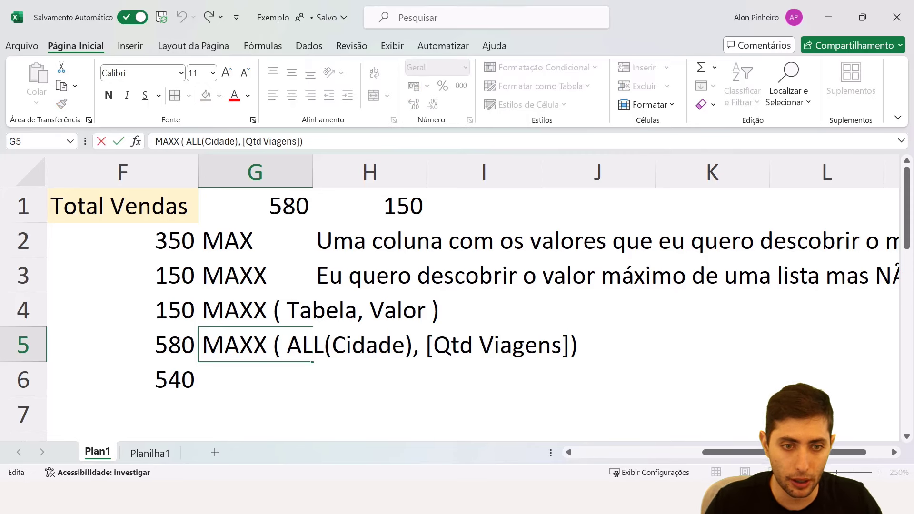
{"action": "key", "text": "ctrl+shift+Left"}
{"action": "key", "text": "ctrl+shift+Left"}
{"action": "key", "text": "ctrl+shift+Left"}
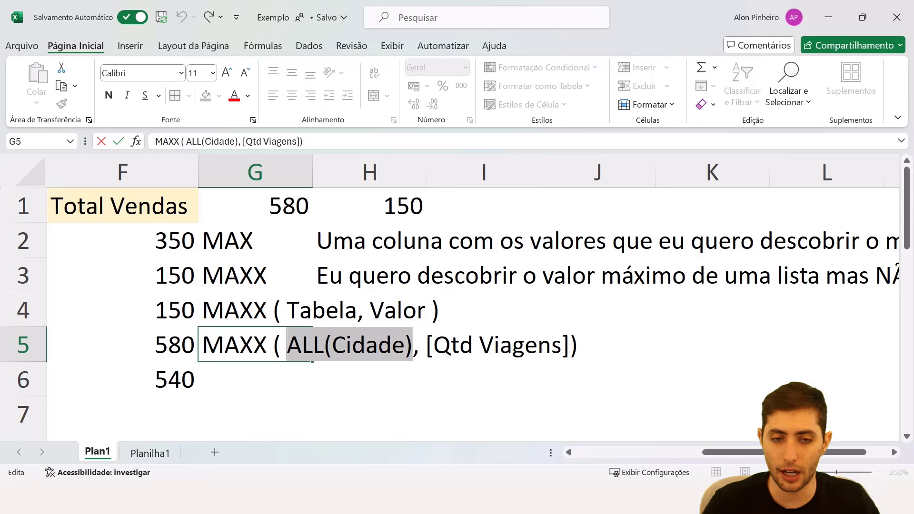
{"action": "key", "text": "Right"}
{"action": "key", "text": "shift+Right"}
{"action": "key", "text": "shift+Right"}
{"action": "key", "text": "shift+End"}
{"action": "key", "text": "shift+Left"}
{"action": "key", "text": "shift+Left"}
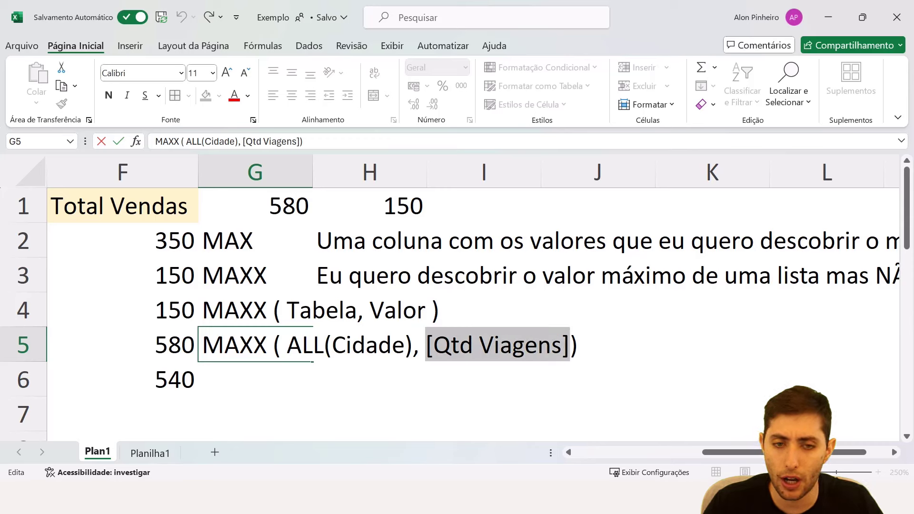
{"action": "key", "text": "Escape"}
- Switch to Power BI and examine the Qtd Viagens measure's name and its COUNTROWS(BaseLogistica) formula
{"action": "key", "text": "alt+Tab"}
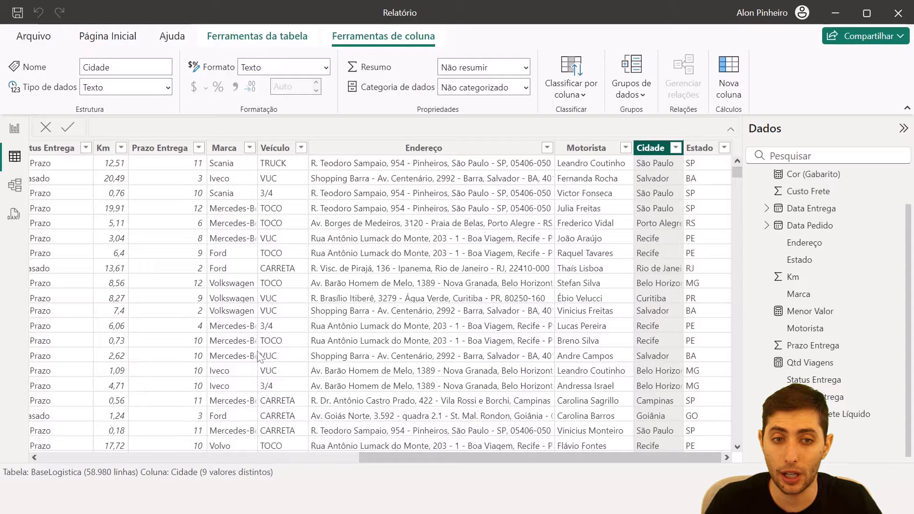
{"action": "left_click", "coordinate": [827, 361]}
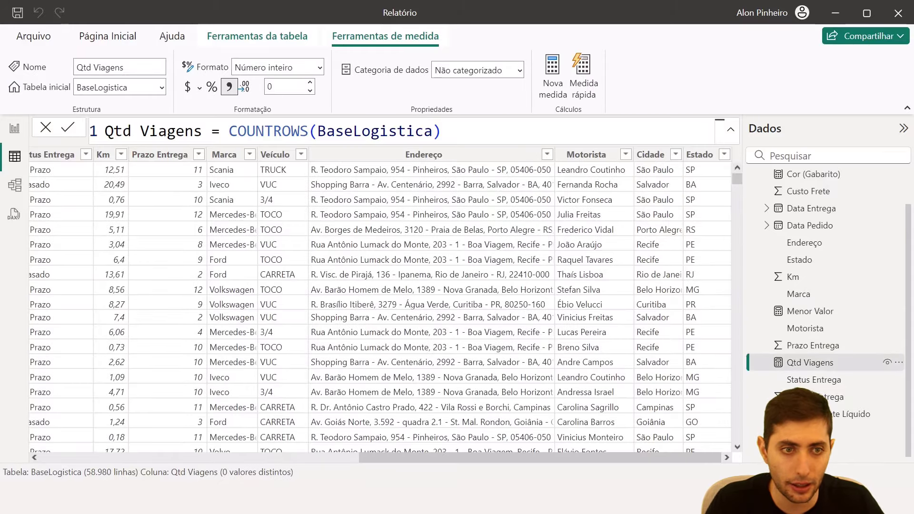
{"action": "left_click_drag", "start_coordinate": [202, 131], "coordinate": [106, 131]}
{"action": "left_click_drag", "start_coordinate": [229, 131], "coordinate": [442, 131]}
{"action": "scroll", "coordinate": [442, 130], "scroll_direction": "up", "scroll_amount": 3}
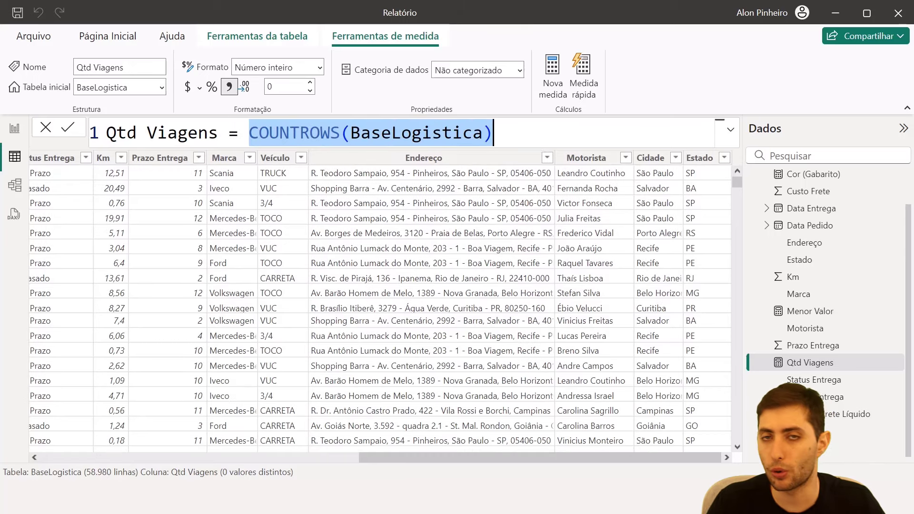
{"action": "left_click", "coordinate": [494, 133]}
{"action": "left_click_drag", "start_coordinate": [494, 133], "coordinate": [100, 136]}
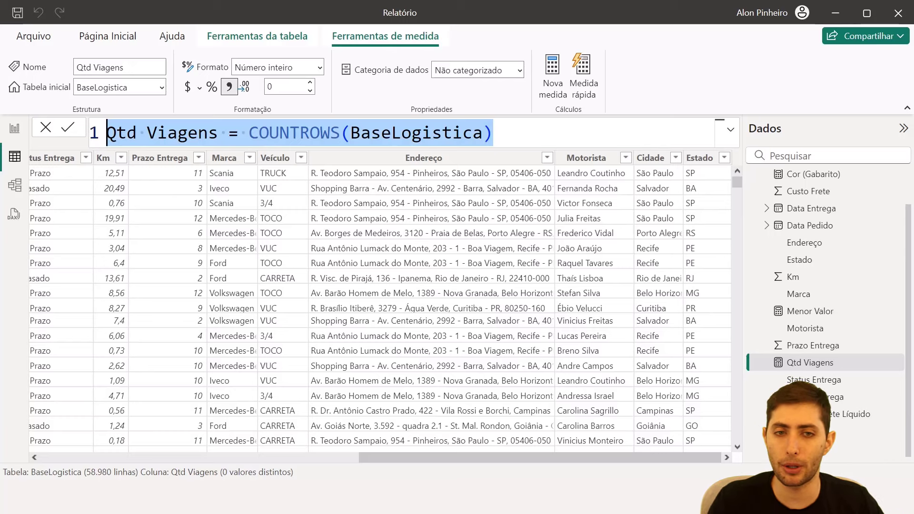
{"action": "left_click", "coordinate": [497, 132]}
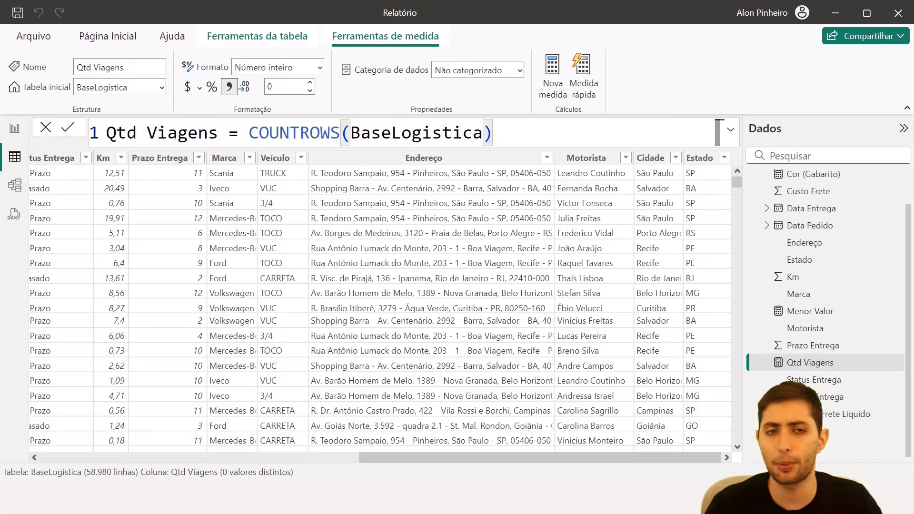
- Switch back to Excel and add the heading Qtd Viagens in B1 of the Planilha1 sheet
{"action": "key", "text": "alt+Tab"}
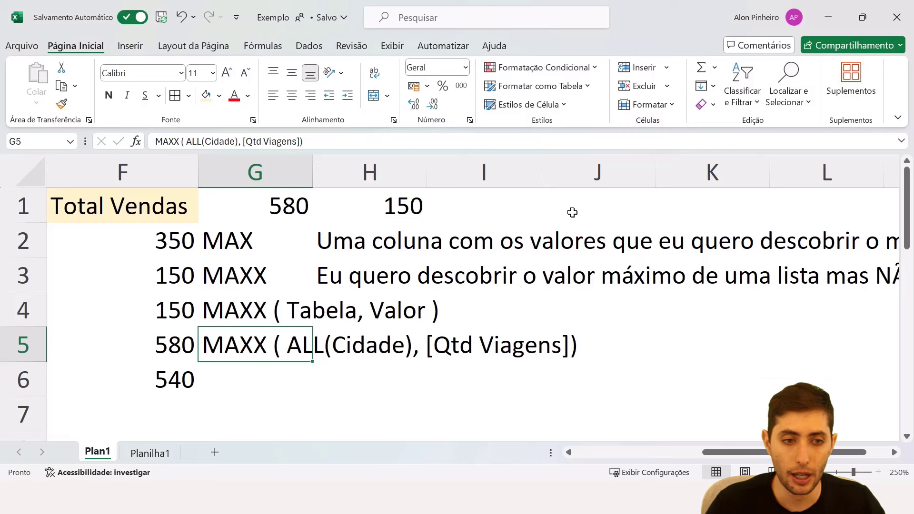
{"action": "key", "text": "ctrl+Page_Down"}
{"action": "type", "text": "Qtd Viagens"}
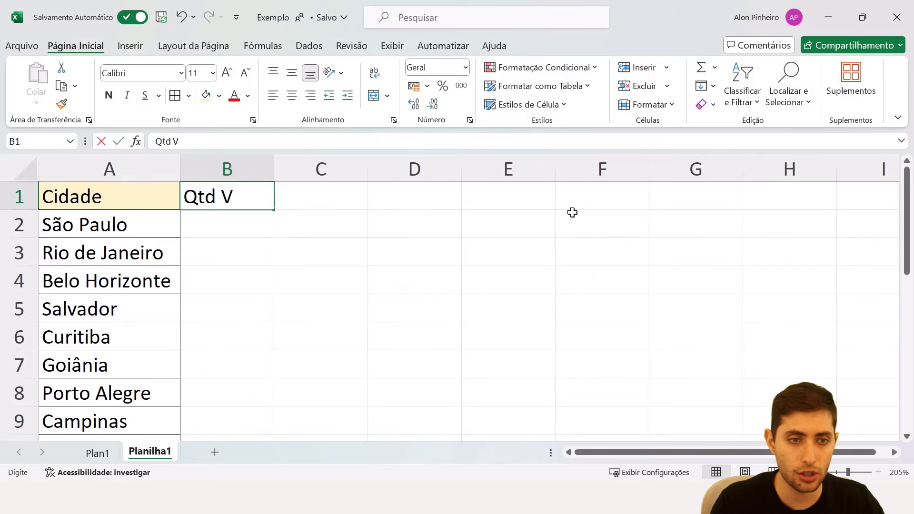
{"action": "key", "text": "Return"}
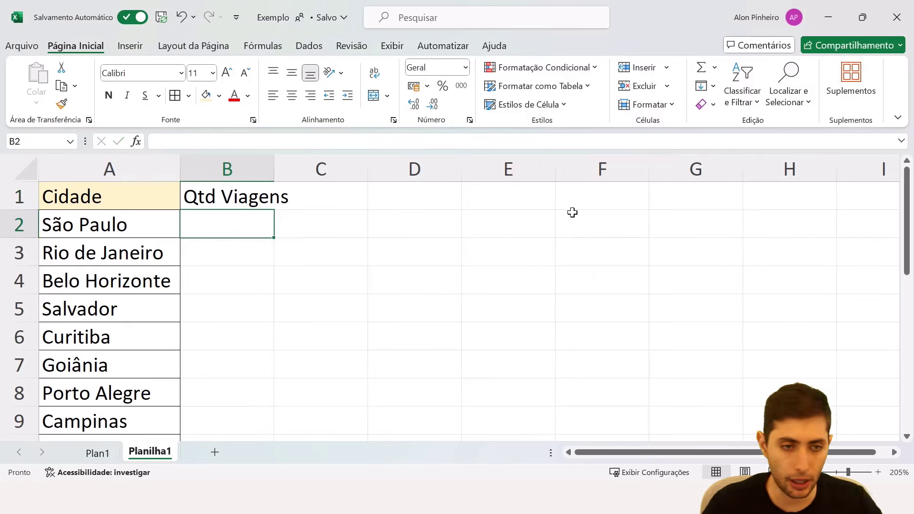
- Enter the Qtd Viagens values 14000, 9000, 8500 and 11200 for São Paulo, Rio de Janeiro, Belo Horizonte and Salvador
{"action": "type", "text": "14000"}
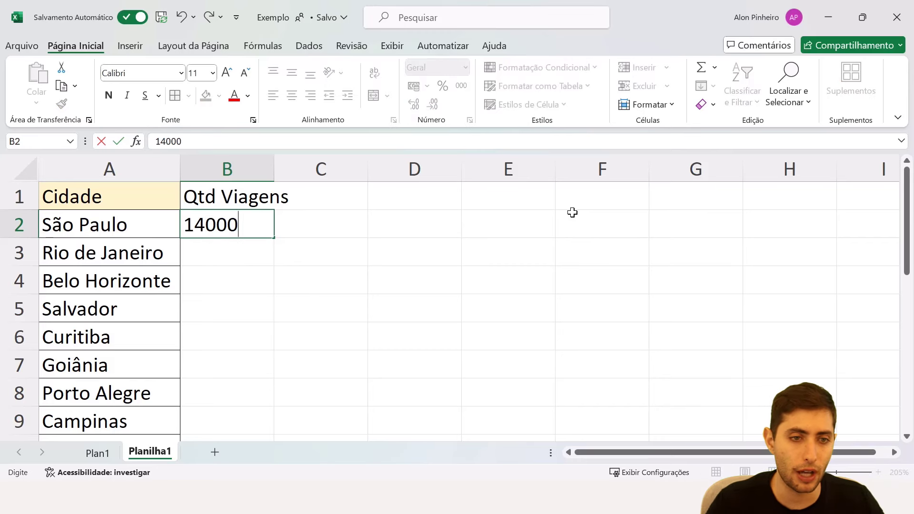
{"action": "key", "text": "Return"}
{"action": "type", "text": "9000"}
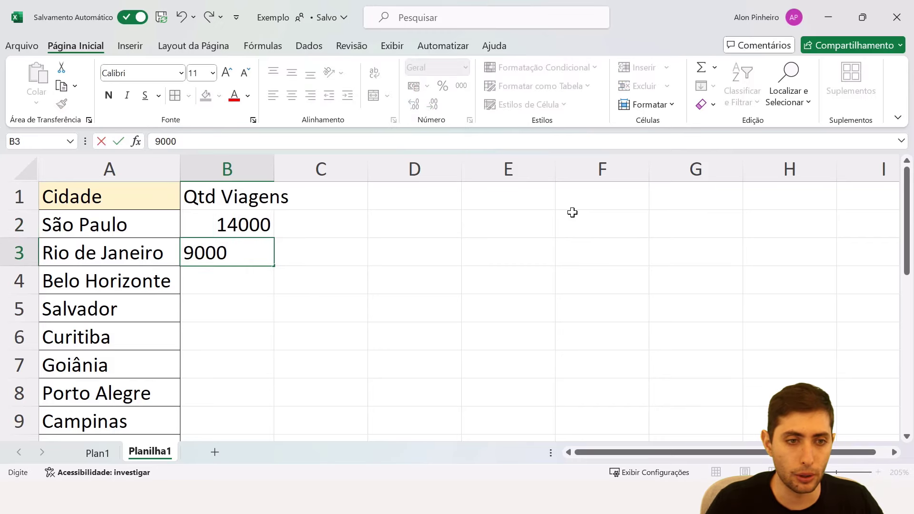
{"action": "key", "text": "Return"}
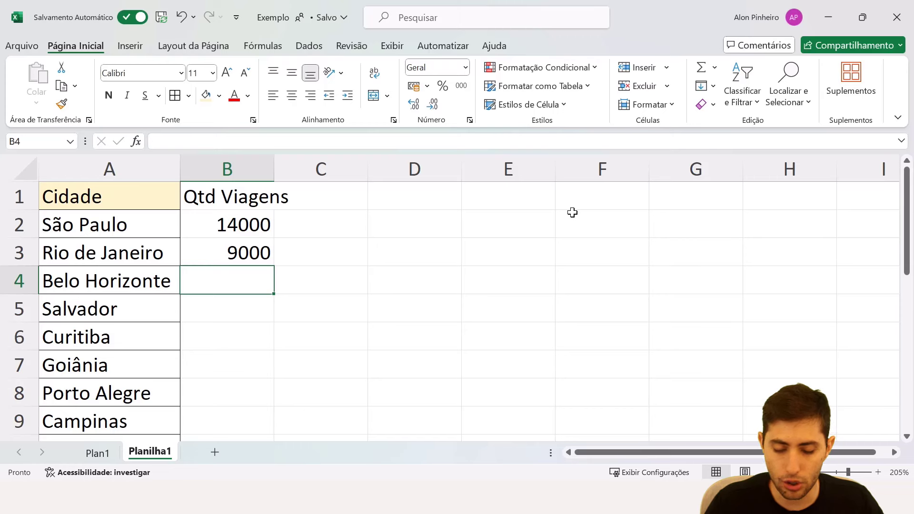
{"action": "type", "text": "8500"}
{"action": "key", "text": "Return"}
{"action": "type", "text": "1"}
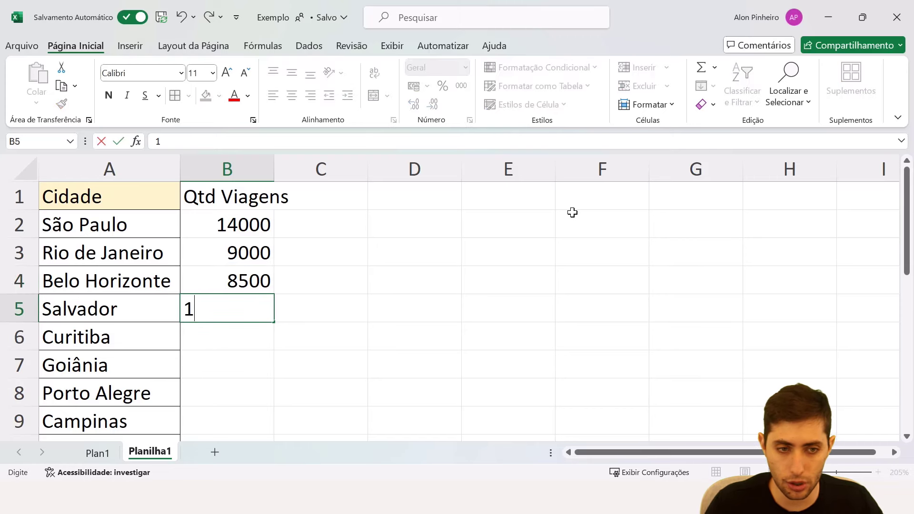
{"action": "type", "text": "1200"}
{"action": "key", "text": "Return"}
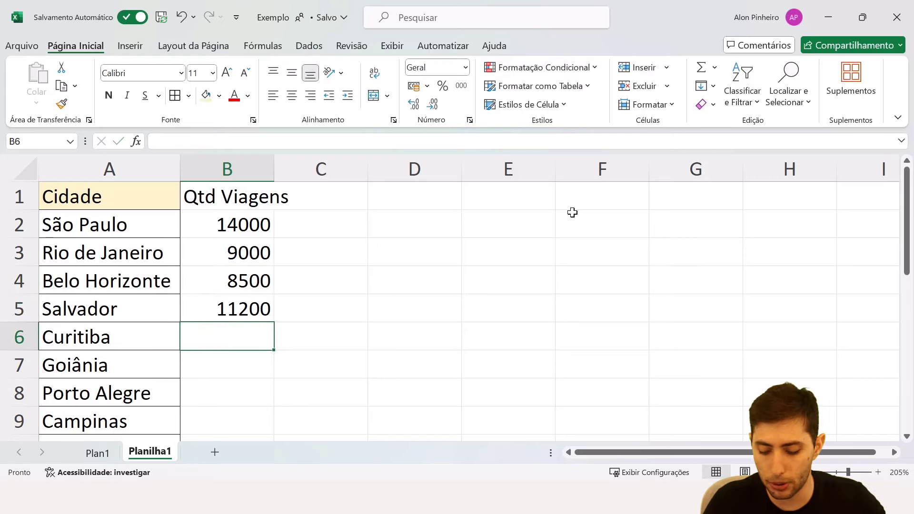
- Fill in Qtd Viagens for Curitiba through Recife with 10000, 5000, 1000, 2500 and 500, and return to the column heading
{"action": "type", "text": "100000"}
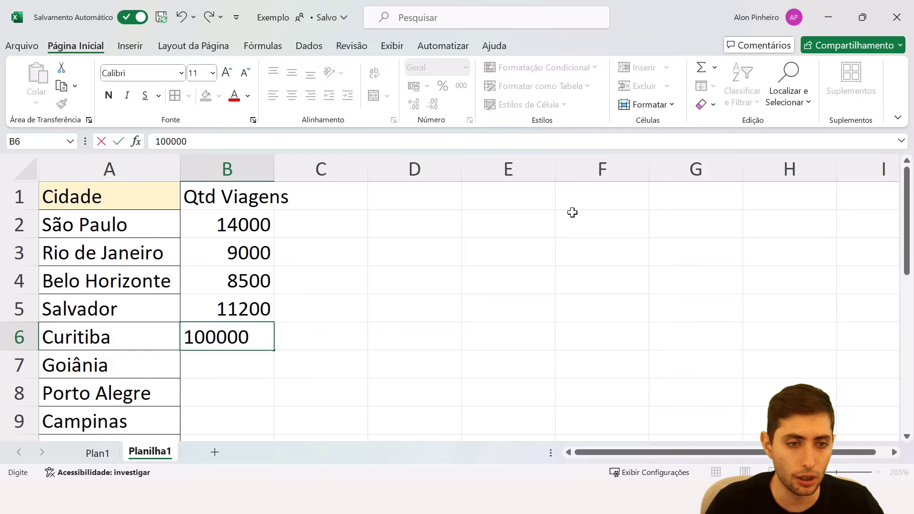
{"action": "key", "text": "BackSpace"}
{"action": "key", "text": "Return"}
{"action": "type", "text": "5000"}
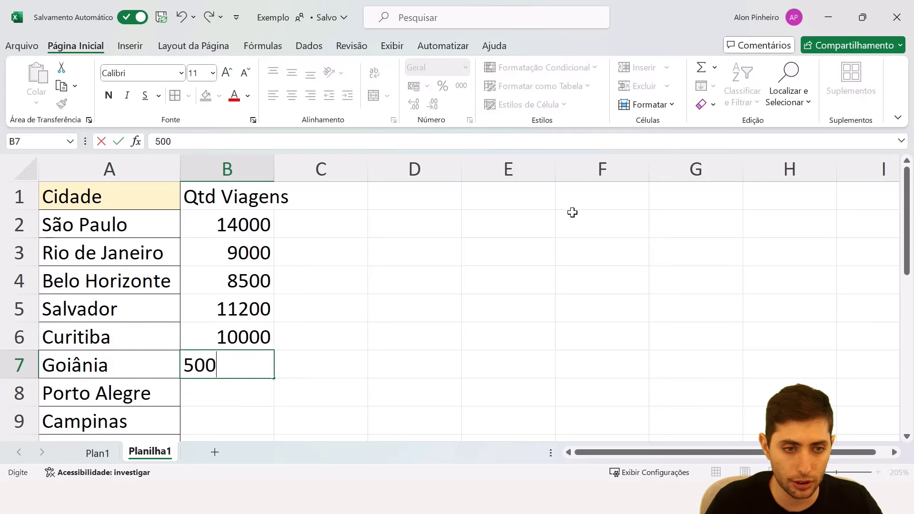
{"action": "key", "text": "Return"}
{"action": "type", "text": "1000"}
{"action": "key", "text": "Return"}
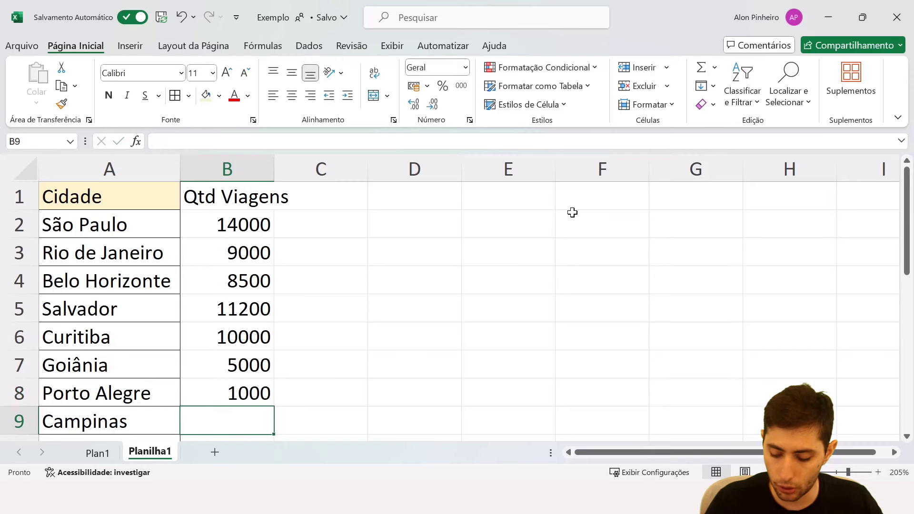
{"action": "type", "text": "2500"}
{"action": "key", "text": "Return"}
{"action": "type", "text": "500"}
{"action": "key", "text": "Return"}
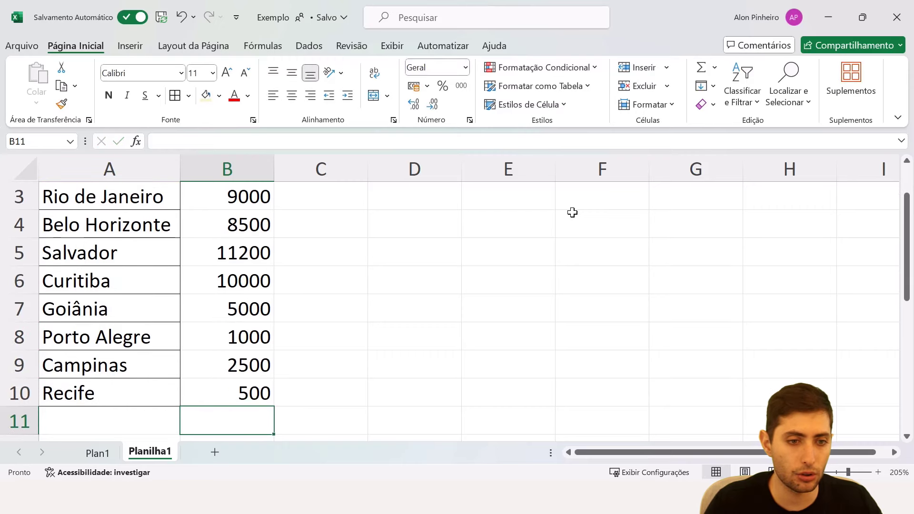
{"action": "key", "text": "ctrl+Up"}
{"action": "key", "text": "ctrl+Up"}
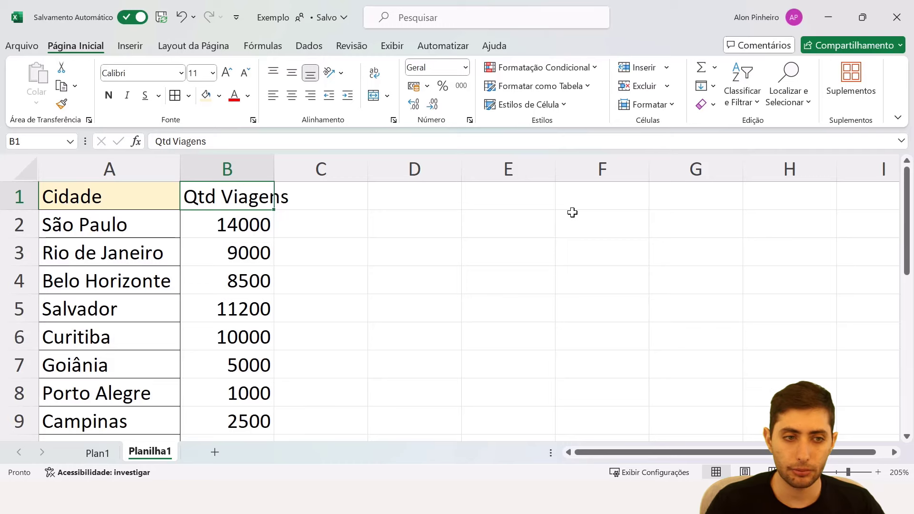
- Return to the Plan1 sheet and highlight the arguments of the MAXX example in G5, leaving the text unedited
{"action": "left_click", "coordinate": [89, 463]}
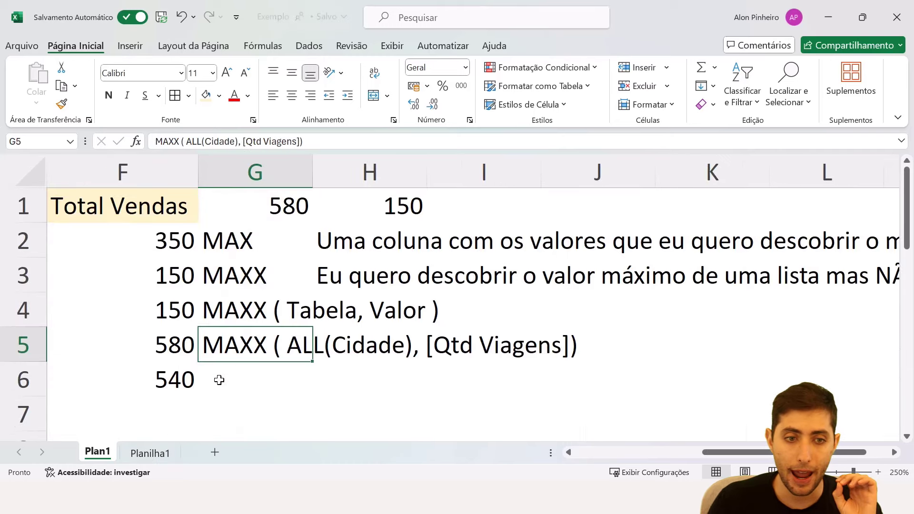
{"action": "double_click", "coordinate": [279, 347]}
{"action": "left_click_drag", "start_coordinate": [286, 346], "coordinate": [570, 347]}
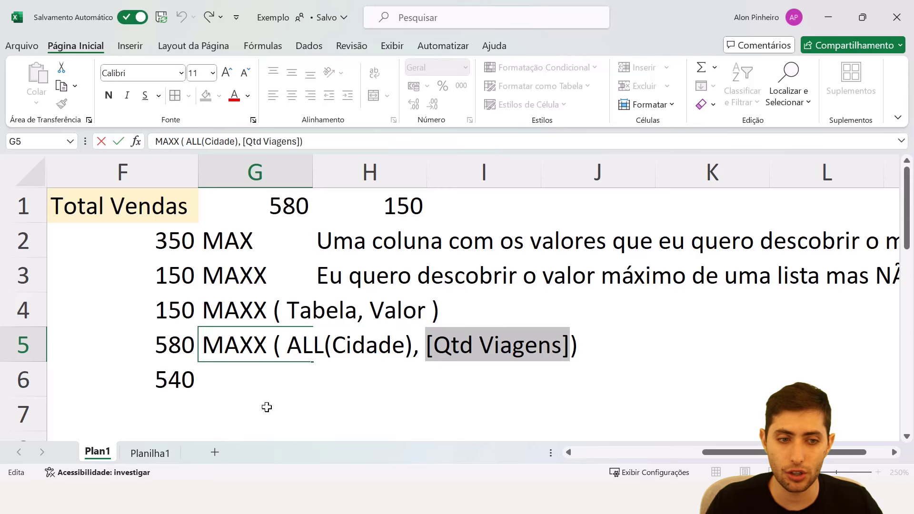
{"action": "key", "text": "Escape"}
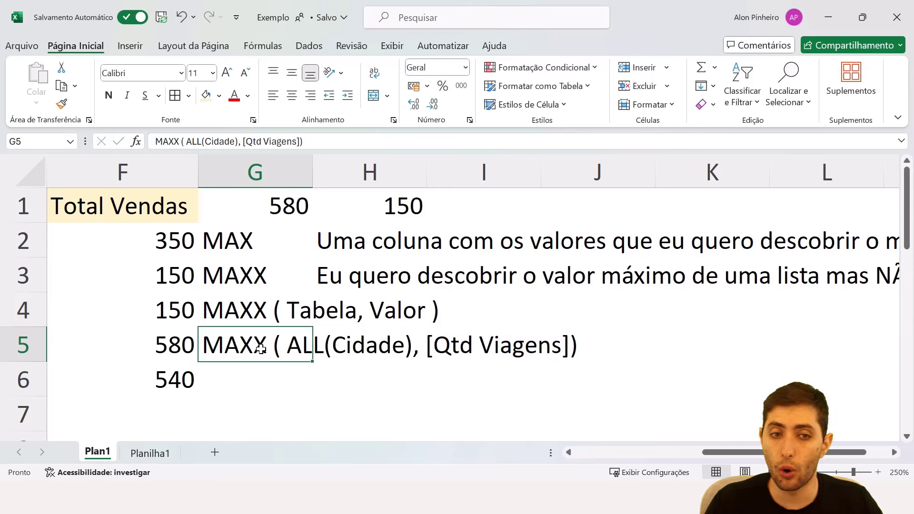
- Highlight the MAXX function name and the [Qtd Viagens] argument in G5 to review how they work together
{"action": "double_click", "coordinate": [264, 347]}
{"action": "left_click_drag", "start_coordinate": [267, 346], "coordinate": [202, 346]}
{"action": "key", "text": "End"}
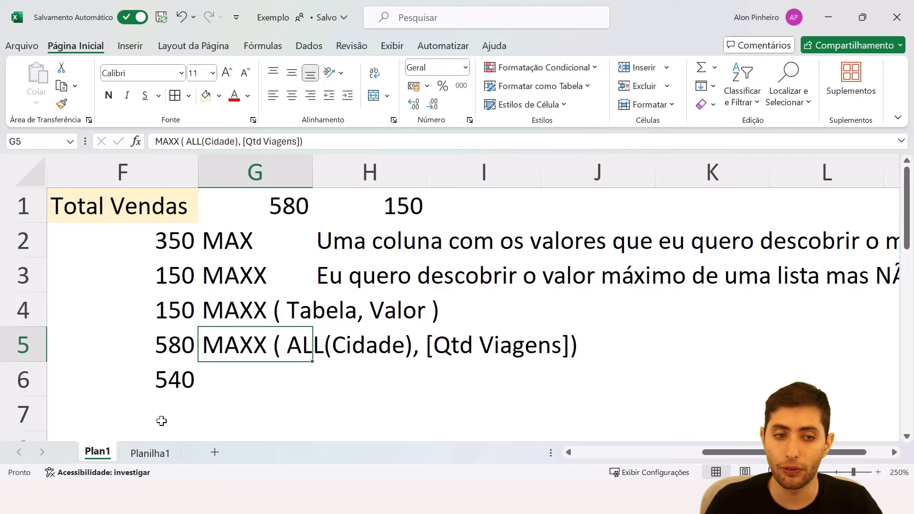
{"action": "key", "text": "Left"}
{"action": "key", "text": "ctrl+shift+Left"}
{"action": "key", "text": "ctrl+shift+Left"}
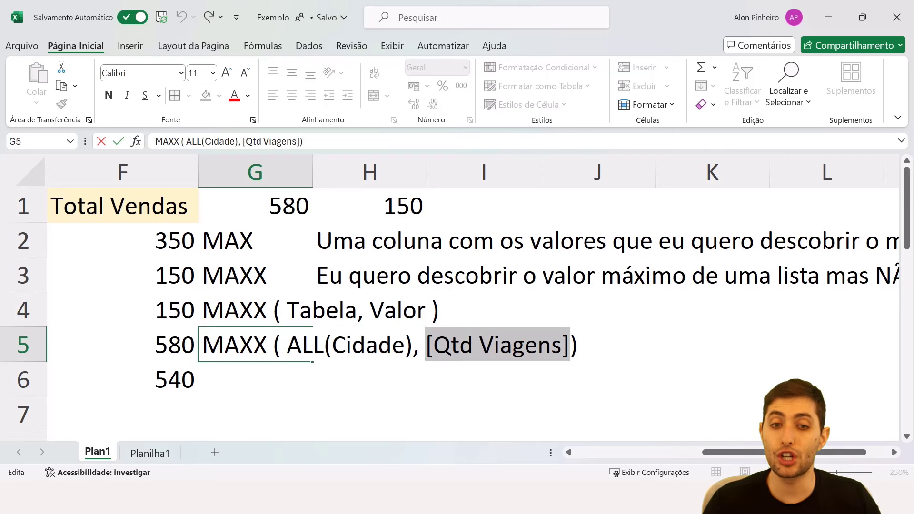
{"action": "key", "text": "Escape"}
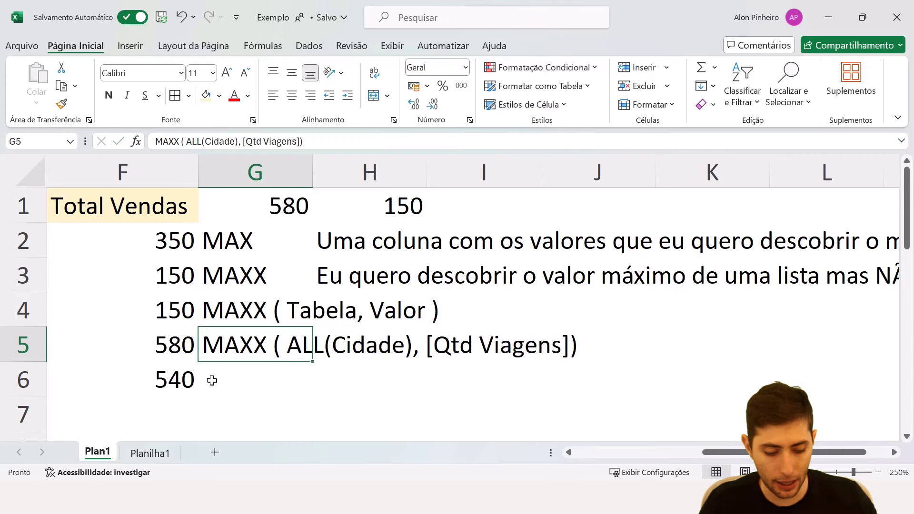
- Highlight Tabela and Valor in turn within the generic MAXX syntax in G4, and go back to the example in G5
{"action": "key", "text": "F2"}
{"action": "key", "text": "Escape"}
{"action": "key", "text": "Up"}
{"action": "key", "text": "F2"}
{"action": "key", "text": "Left"}
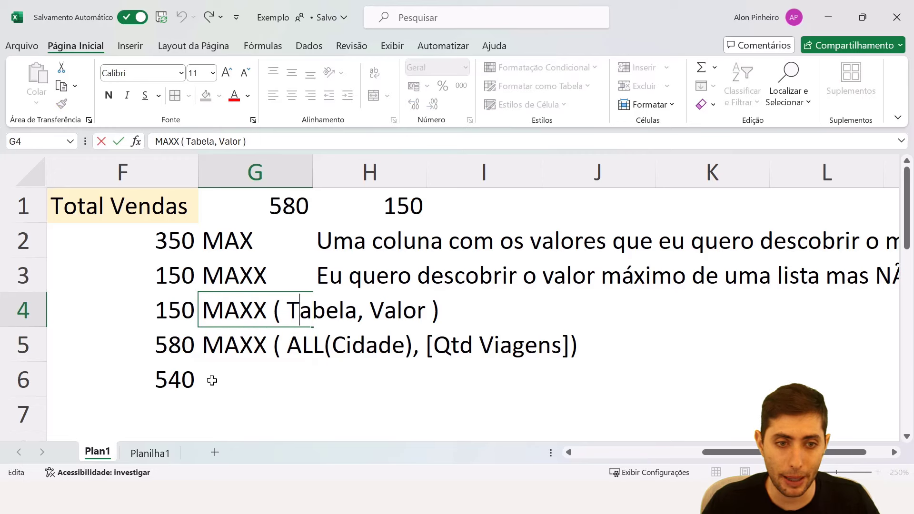
{"action": "key", "text": "ctrl+shift+Right"}
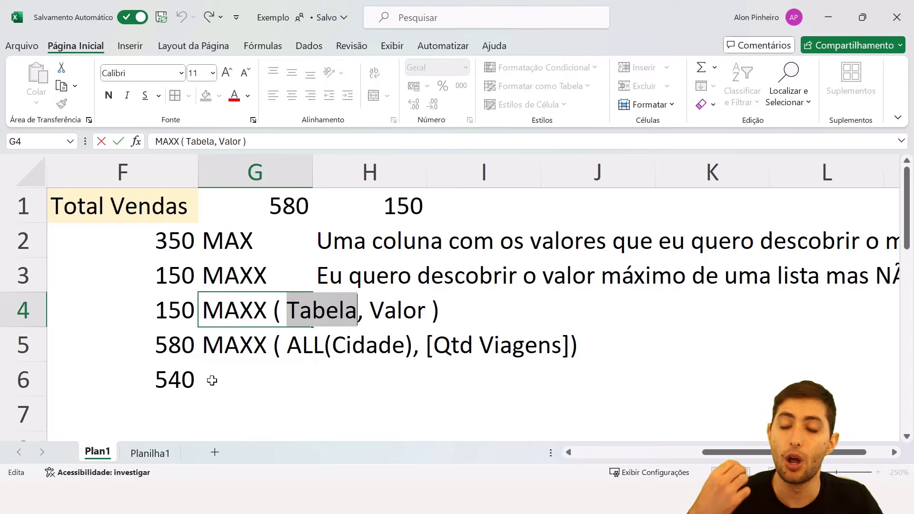
{"action": "key", "text": "Right"}
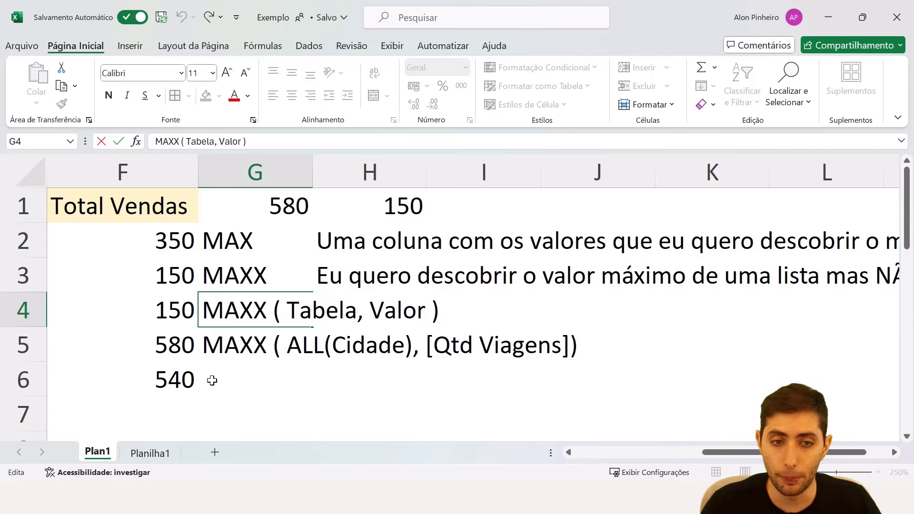
{"action": "key", "text": "ctrl+shift+Right"}
{"action": "key", "text": "shift+Left"}
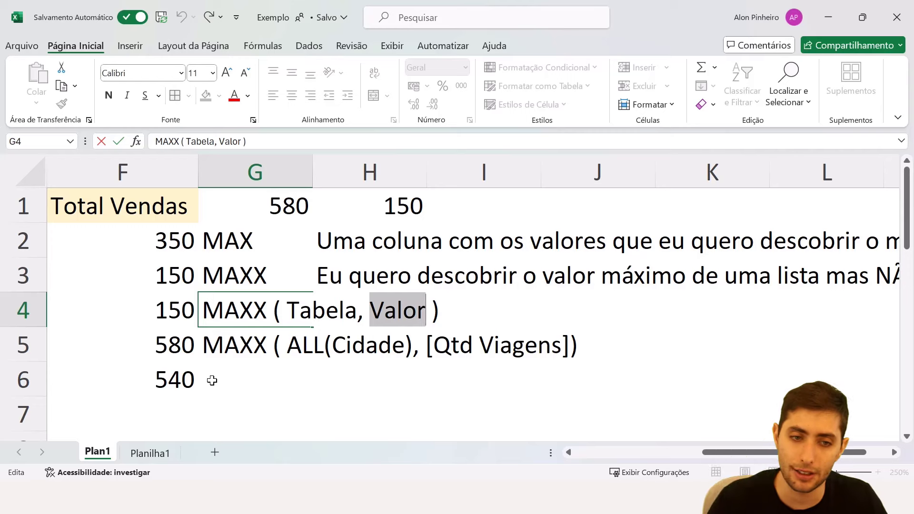
{"action": "key", "text": "Escape"}
{"action": "key", "text": "Down"}
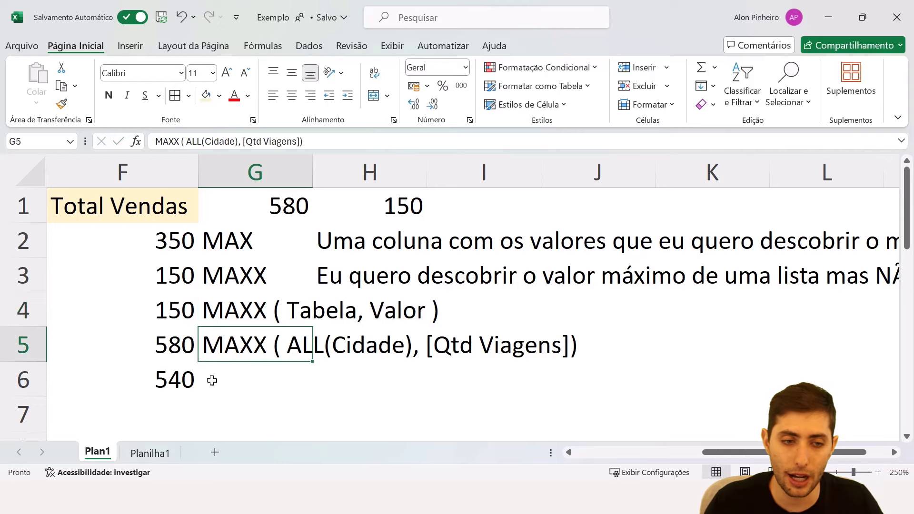
- On Planilha1, step through the Cidade list, highlight the whole São Paulo row and select its Qtd Viagens value
{"action": "key", "text": "ctrl+Page_Down"}
{"action": "key", "text": "ctrl+shift+Down"}
{"action": "key", "text": "Down"}
{"action": "key", "text": "Down"}
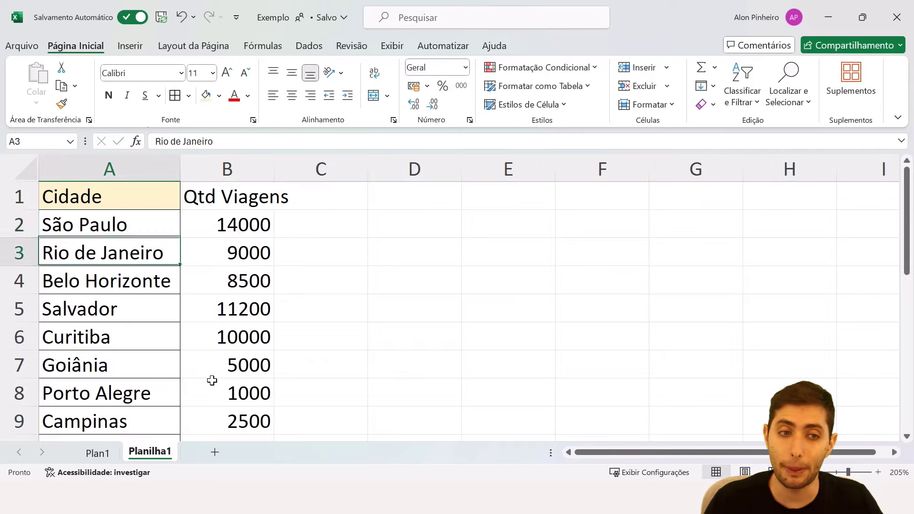
{"action": "key", "text": "Up"}
{"action": "key", "text": "shift+space"}
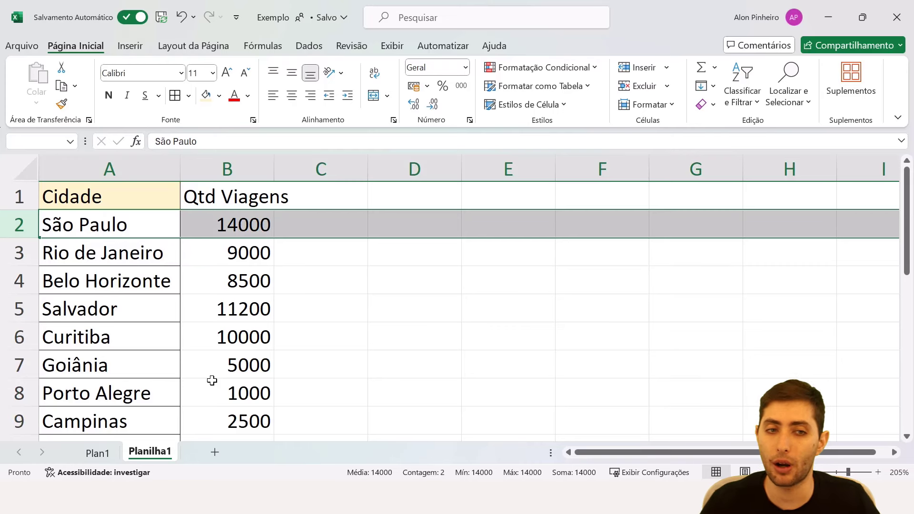
{"action": "key", "text": "Right"}
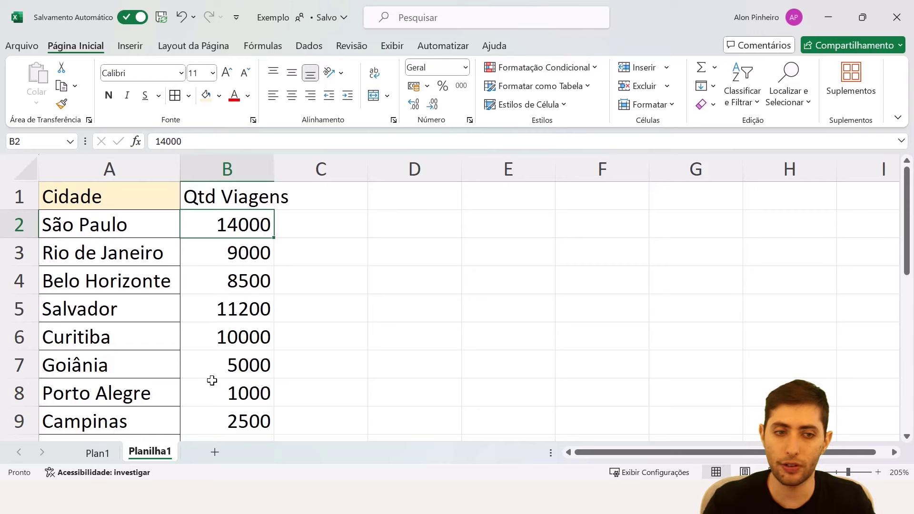
- On Plan1, highlight the function name MAXX at the start of the example in G5, leaving the cell unedited
{"action": "key", "text": "ctrl+Page_Up"}
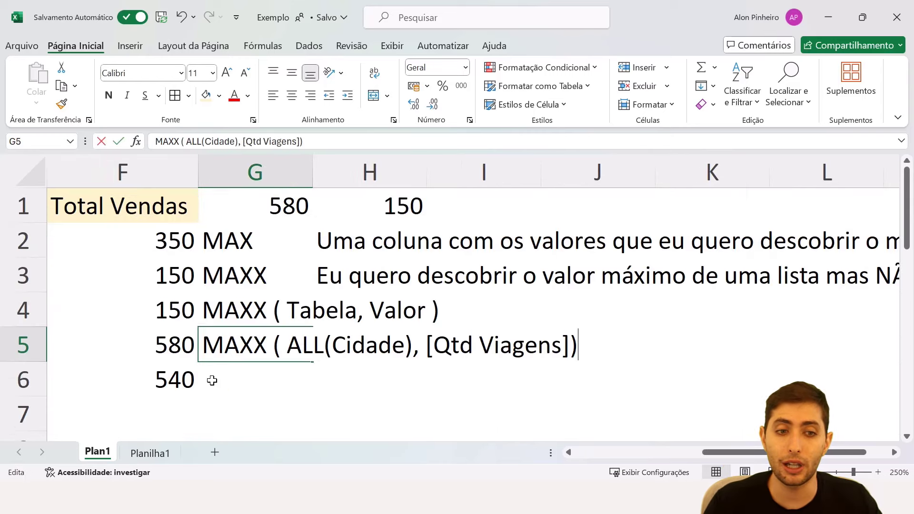
{"action": "key", "text": "F2"}
{"action": "key", "text": "Home"}
{"action": "key", "text": "shift+Right"}
{"action": "key", "text": "shift+Right"}
{"action": "key", "text": "shift+Right"}
{"action": "key", "text": "shift+Right"}
{"action": "key", "text": "Escape"}
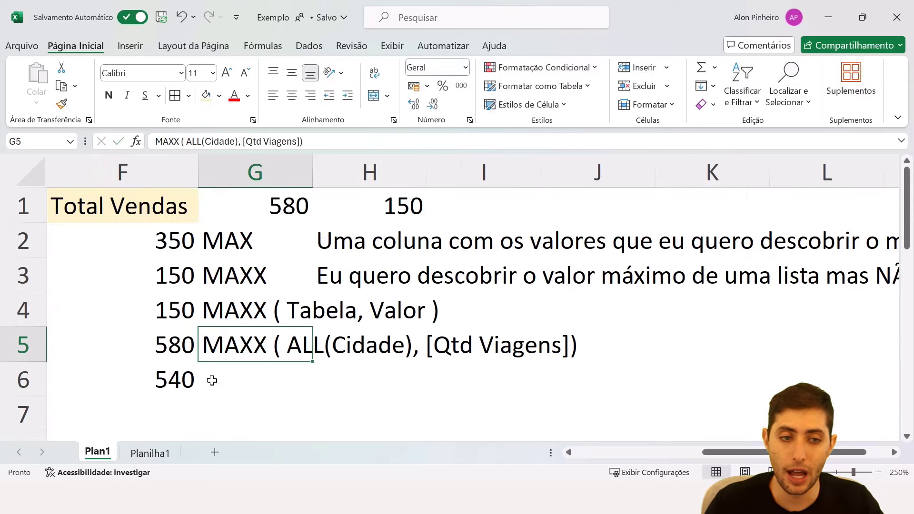
- On Planilha1, highlight the Qtd Viagens values in B2:B10 and the Cidade and Qtd Viagens table range A1:B7
{"action": "key", "text": "ctrl+Page_Down"}
{"action": "key", "text": "shift+Down"}
{"action": "key", "text": "shift+Down"}
{"action": "key", "text": "shift+Down"}
{"action": "key", "text": "shift+Down"}
{"action": "key", "text": "shift+Down"}
{"action": "key", "text": "shift+Down"}
{"action": "key", "text": "shift+Down"}
{"action": "key", "text": "shift+Down"}
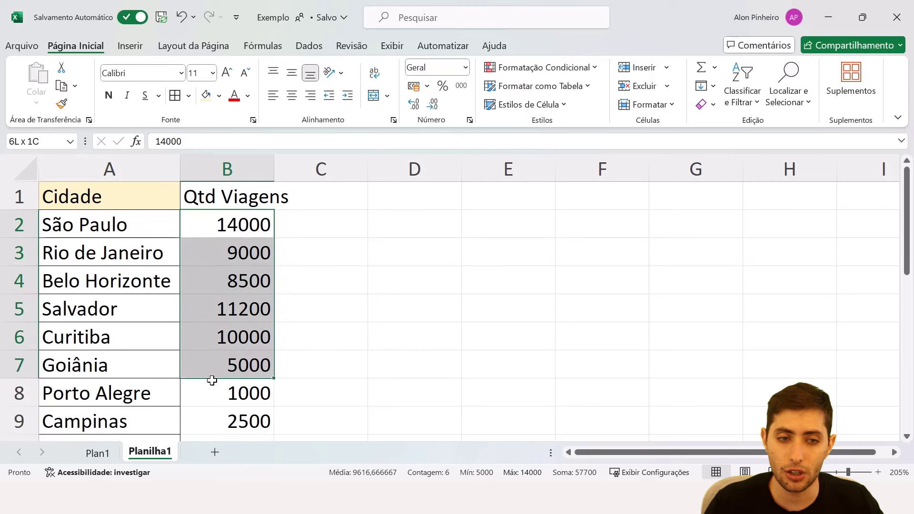
{"action": "key", "text": "shift+Up"}
{"action": "key", "text": "shift+Down"}
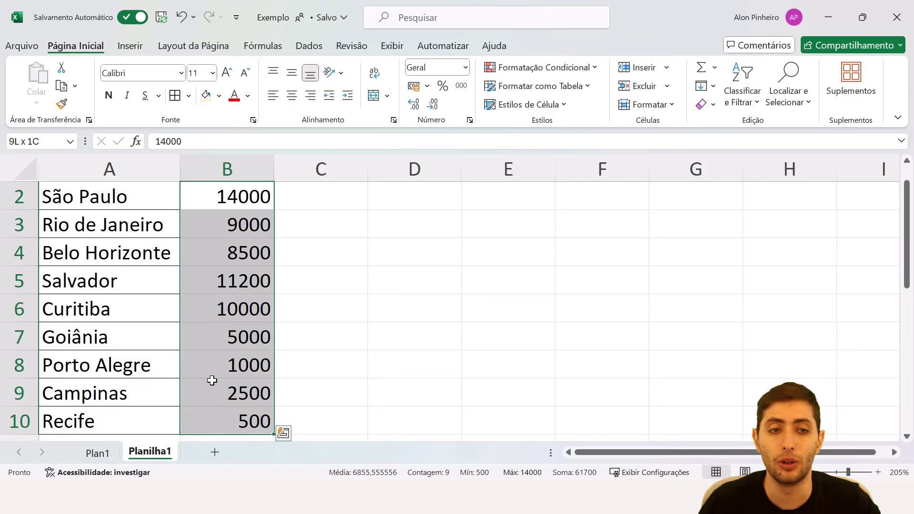
{"action": "scroll", "coordinate": [212, 381], "scroll_direction": "up", "scroll_amount": 1}
{"action": "left_click_drag", "start_coordinate": [107, 197], "coordinate": [237, 355]}
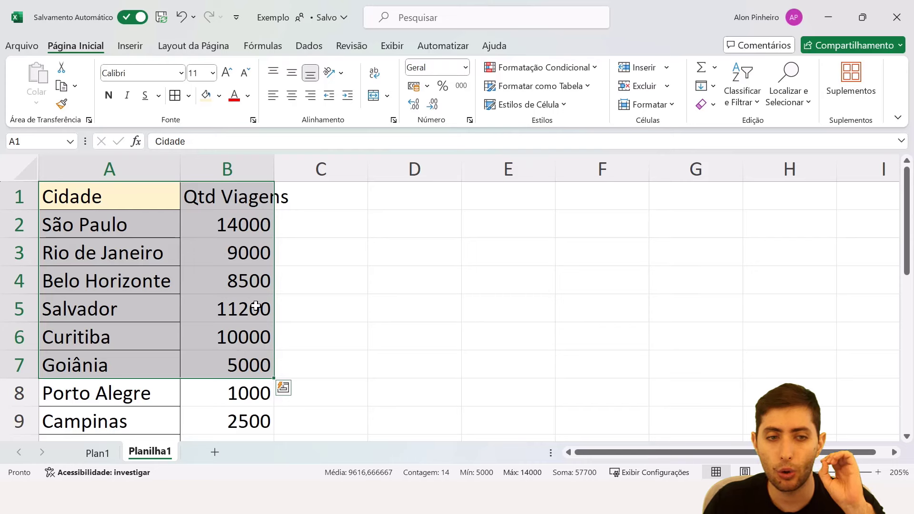
- Review the Qtd Viagens values on Planilha1 and enter their maximum, 14000, in cell D2
{"action": "left_click_drag", "start_coordinate": [251, 220], "coordinate": [259, 392]}
{"action": "left_click", "coordinate": [342, 227]}
{"action": "left_click", "coordinate": [234, 225]}
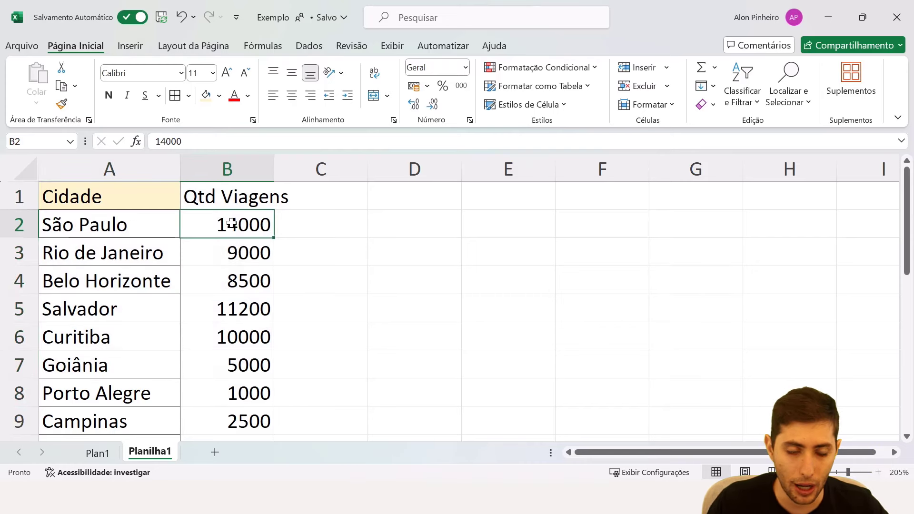
{"action": "left_click_drag", "start_coordinate": [236, 226], "coordinate": [247, 420]}
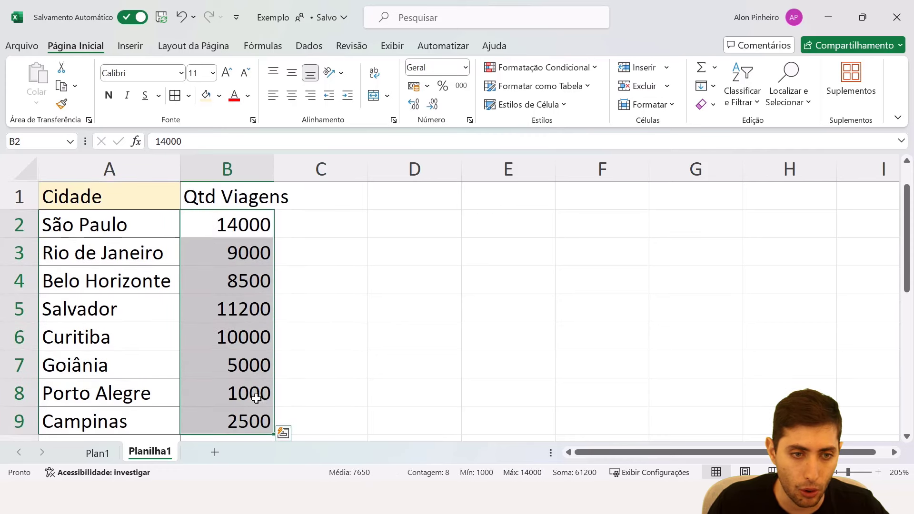
{"action": "left_click", "coordinate": [361, 221]}
{"action": "key", "text": "Right"}
{"action": "type", "text": "14000"}
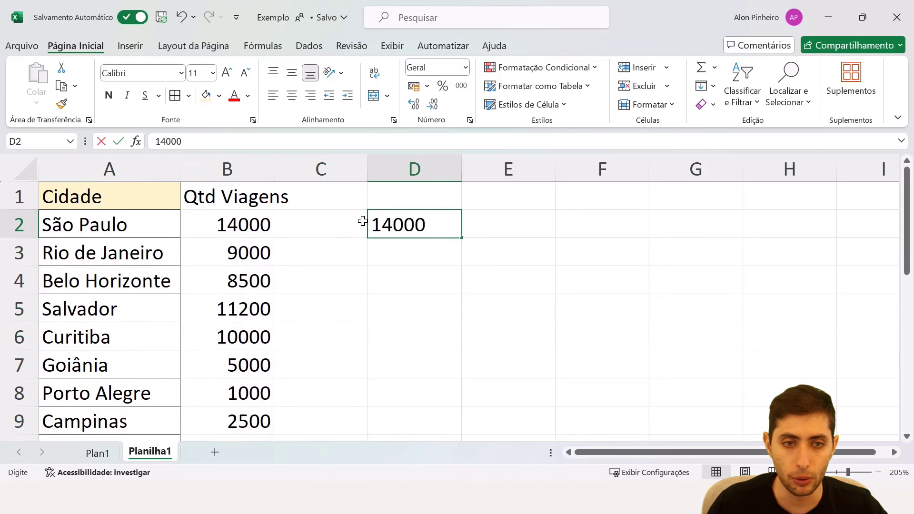
{"action": "key", "text": "Return"}
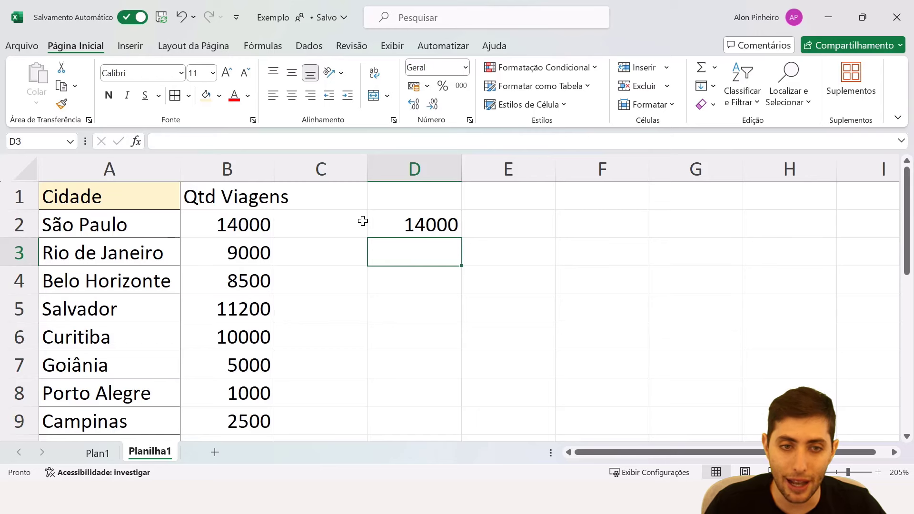
- On Plan1, enter "-> 14000" as literal text in K5, beside the MAXX example
{"action": "key", "text": "ctrl+Page_Up"}
{"action": "key", "text": "Right"}
{"action": "key", "text": "Right"}
{"action": "key", "text": "Right"}
{"action": "key", "text": "Right"}
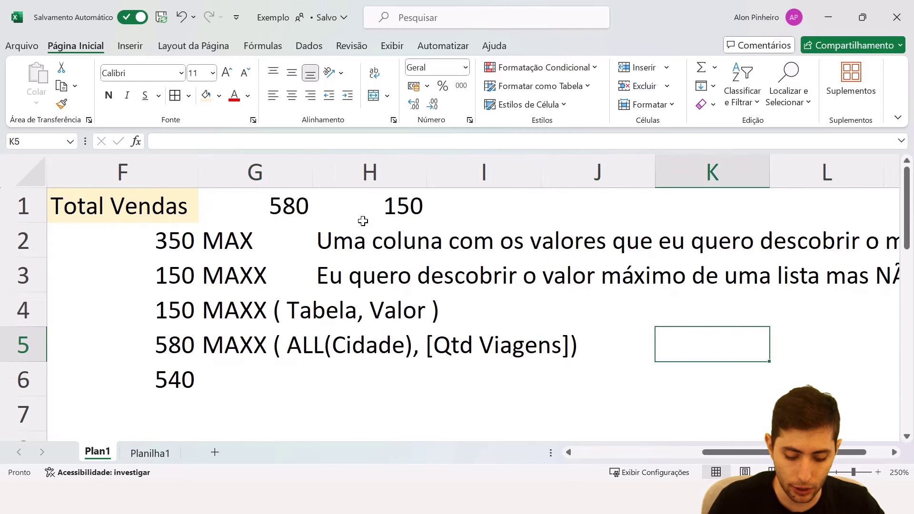
{"action": "type", "text": "-> 14000"}
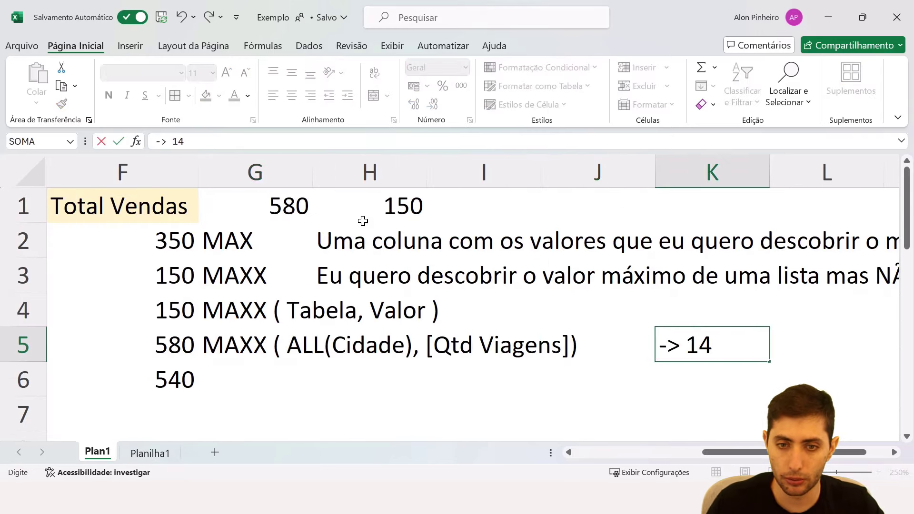
{"action": "key", "text": "Return"}
{"action": "key", "text": "n"}
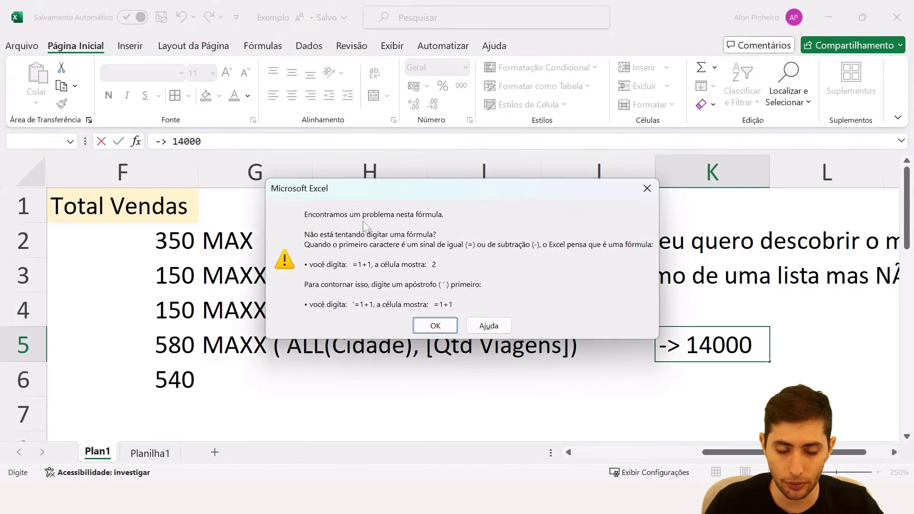
{"action": "key", "text": "Return"}
{"action": "key", "text": "Home"}
{"action": "type", "text": "'"}
{"action": "key", "text": "Return"}
{"action": "key", "text": "Up"}
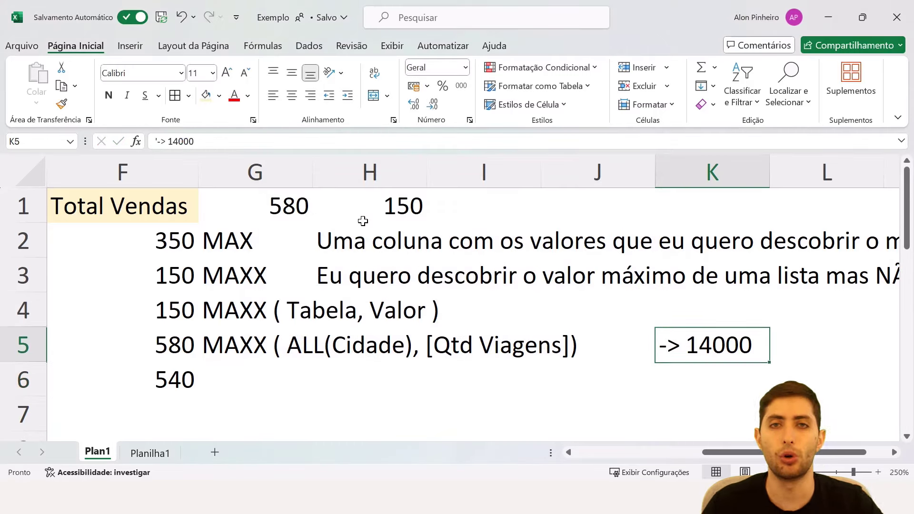
- Write the example text "MINX ( ALL(Cidade), [Qtd Viagens])" in cell G6
{"action": "key", "text": "Down"}
{"action": "key", "text": "Left"}
{"action": "key", "text": "Left"}
{"action": "key", "text": "Left"}
{"action": "key", "text": "Left"}
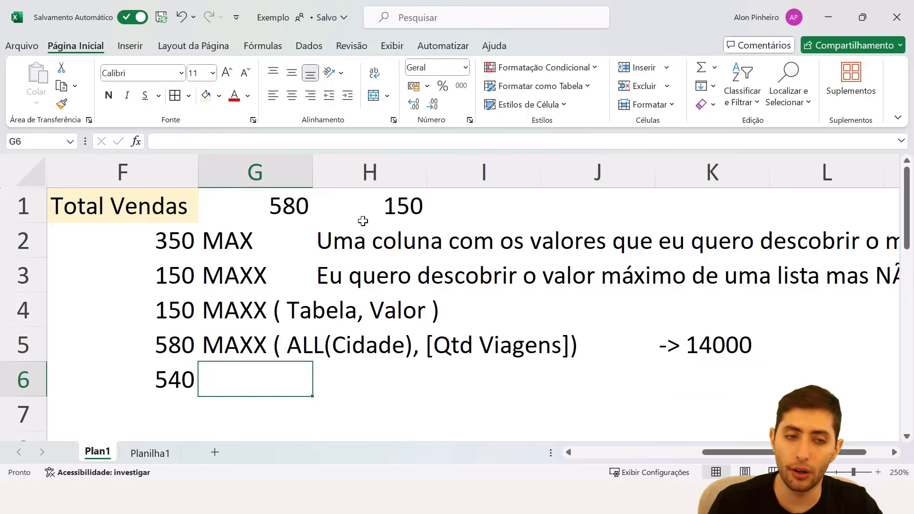
{"action": "key", "text": "Caps_Lock"}
{"action": "type", "text": "MINX"}
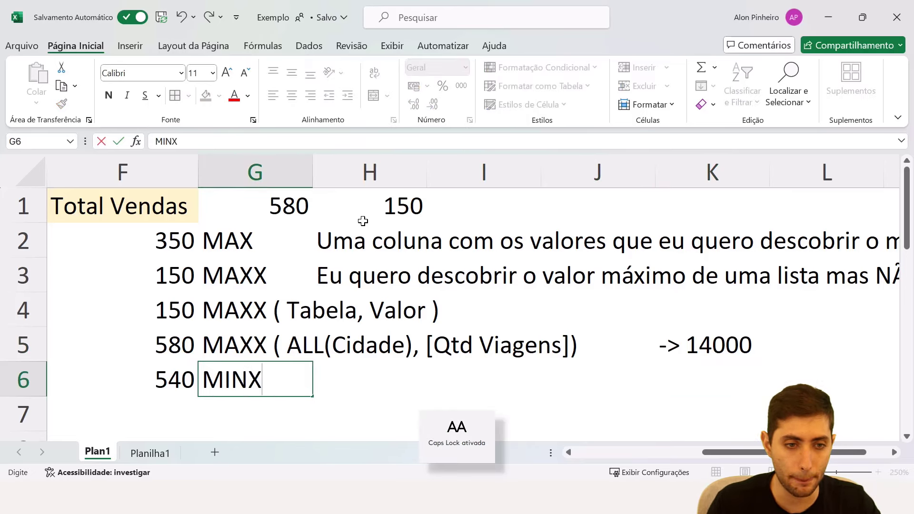
{"action": "type", "text": " ("}
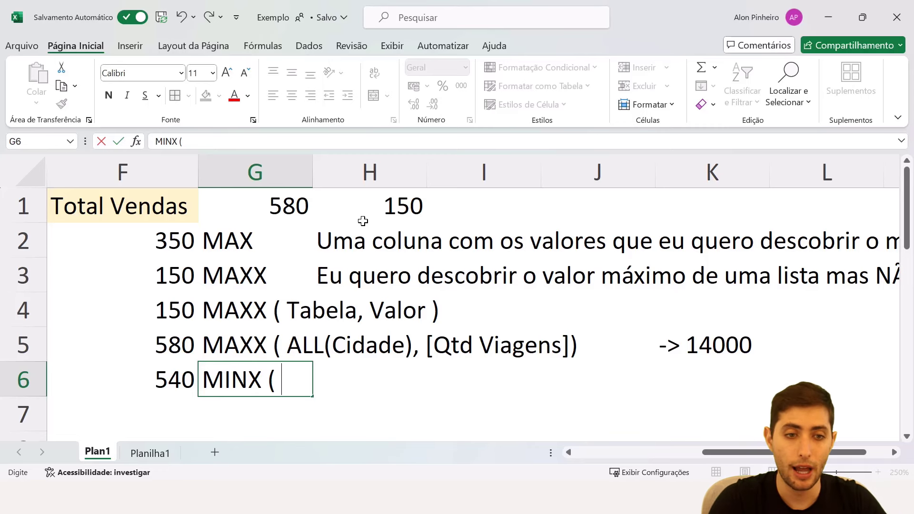
{"action": "type", "text": "A"}
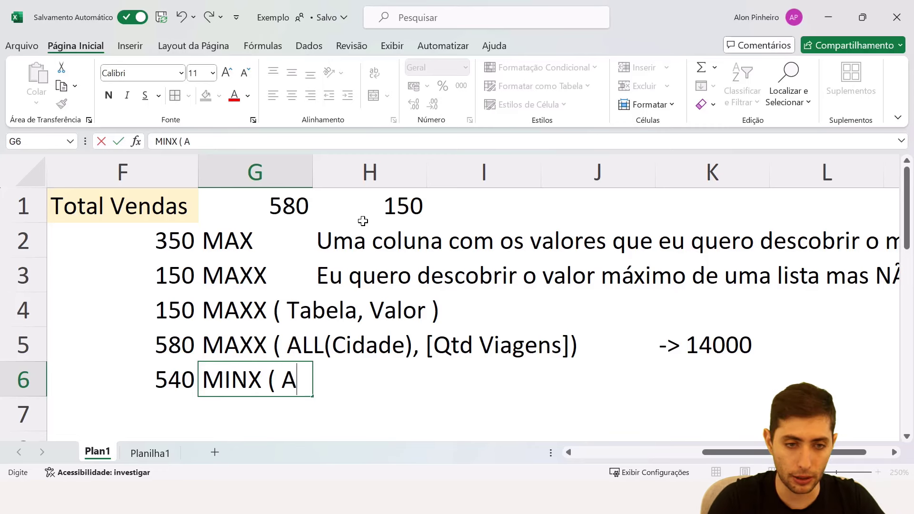
{"action": "type", "text": "LL("}
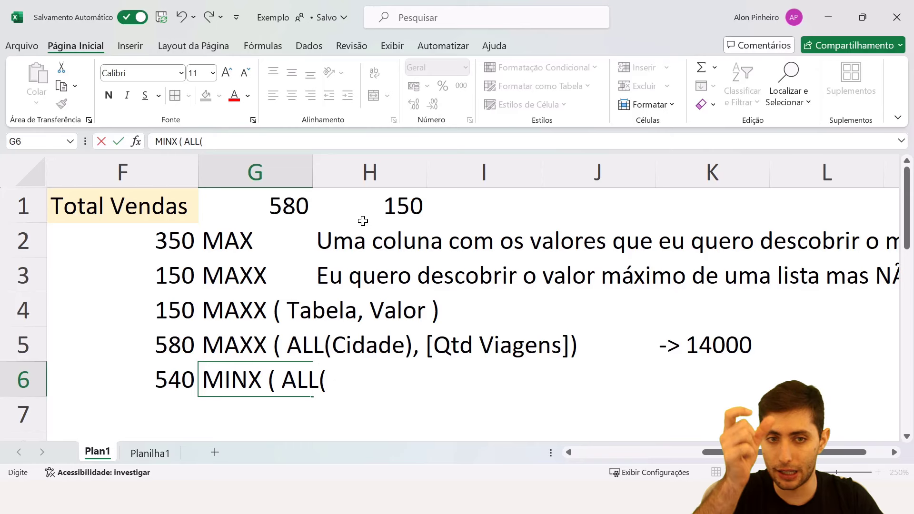
{"action": "key", "text": "Caps_Lock"}
{"action": "type", "text": "Cidade),"}
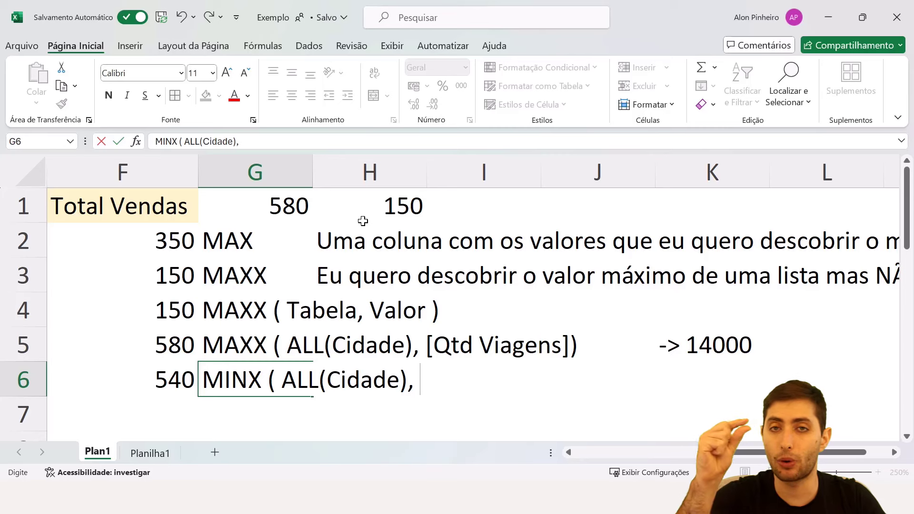
{"action": "type", "text": " [Qtd Viagens"}
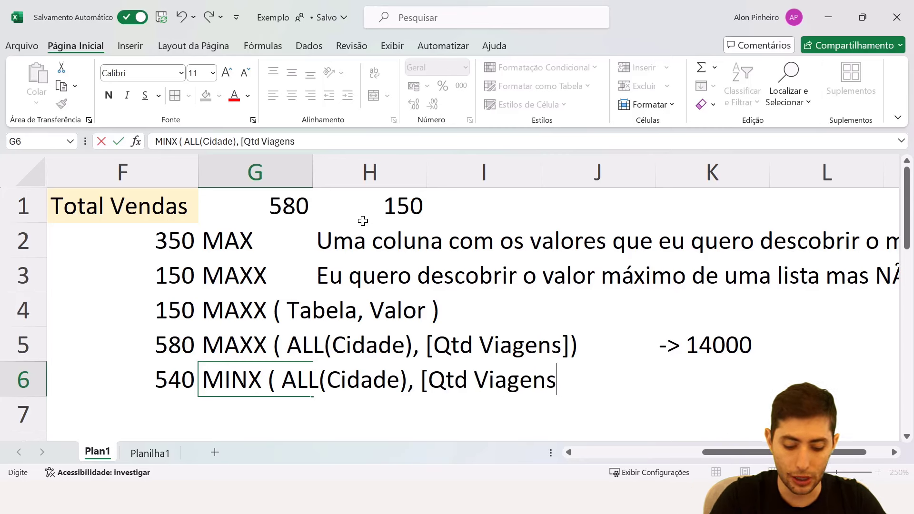
{"action": "type", "text": "]"}
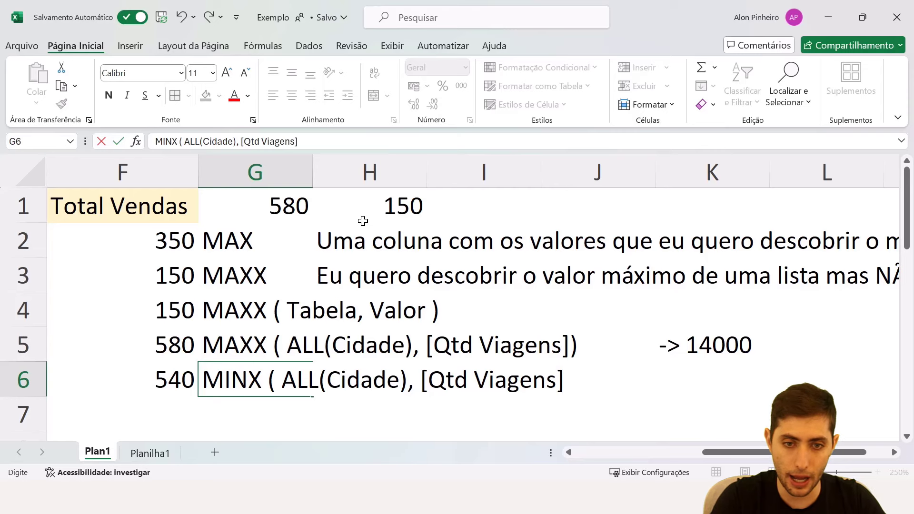
{"action": "type", "text": ")"}
{"action": "key", "text": "Return"}
- Examine the Cidade and Qtd Viagens columns on Planilha1 and compare them with the parts of the MINX example in Plan1's G6
{"action": "key", "text": "Up"}
{"action": "key", "text": "Right"}
{"action": "key", "text": "Right"}
{"action": "key", "text": "Right"}
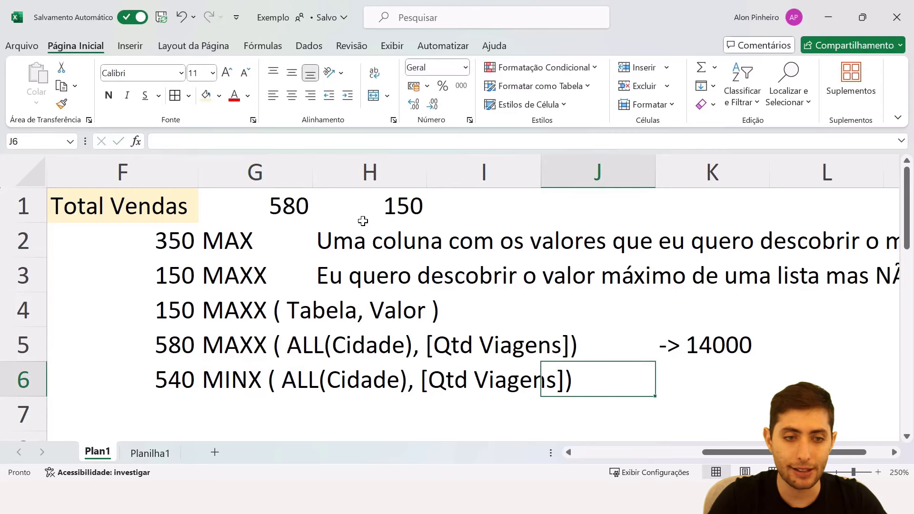
{"action": "key", "text": "ctrl+Page_Down"}
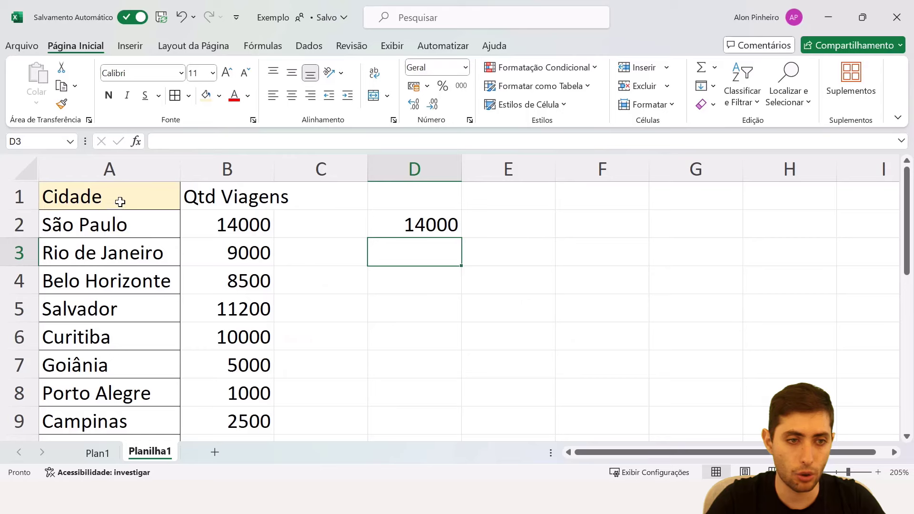
{"action": "left_click_drag", "start_coordinate": [121, 200], "coordinate": [119, 308]}
{"action": "left_click_drag", "start_coordinate": [224, 196], "coordinate": [253, 333]}
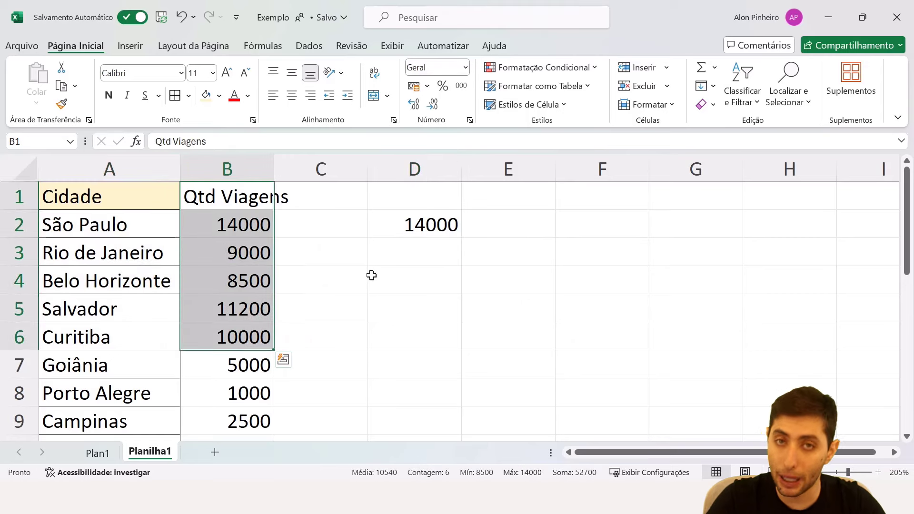
{"action": "left_click", "coordinate": [97, 453]}
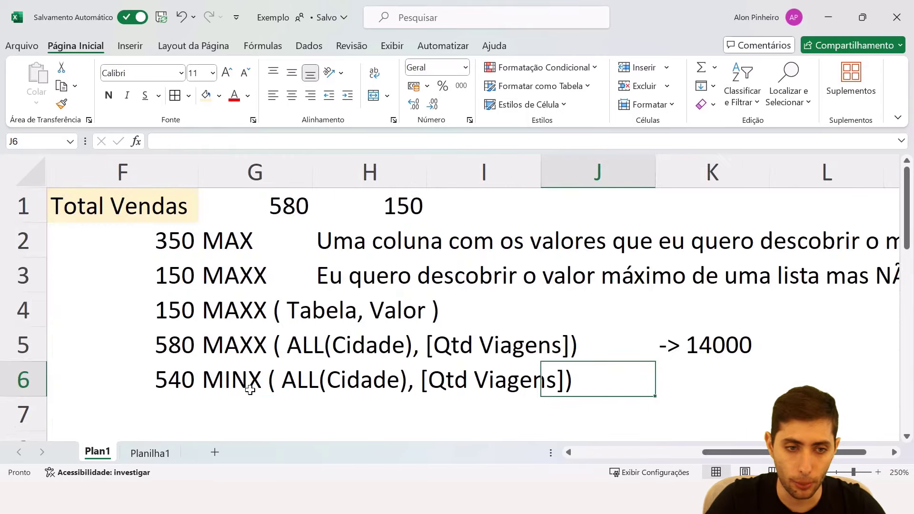
{"action": "double_click", "coordinate": [248, 381]}
{"action": "left_click_drag", "start_coordinate": [282, 381], "coordinate": [565, 381]}
{"action": "double_click", "coordinate": [223, 381]}
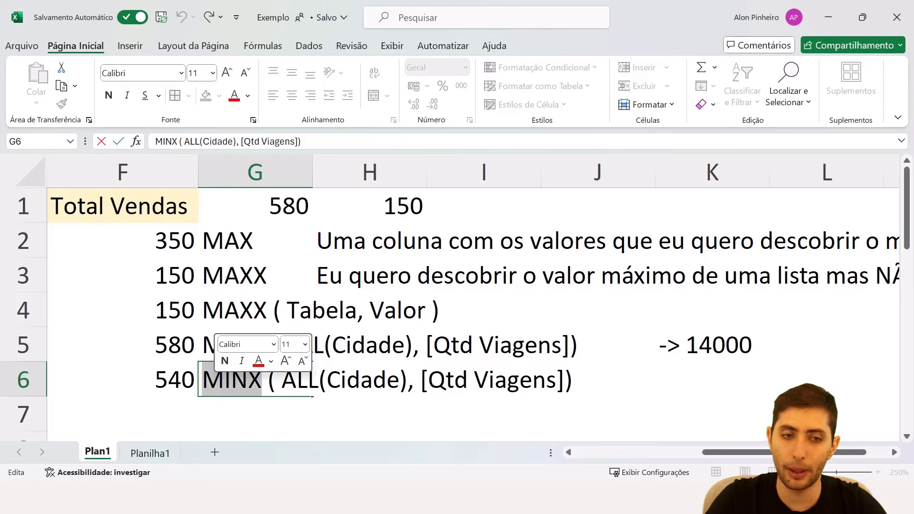
{"action": "key", "text": "Escape"}
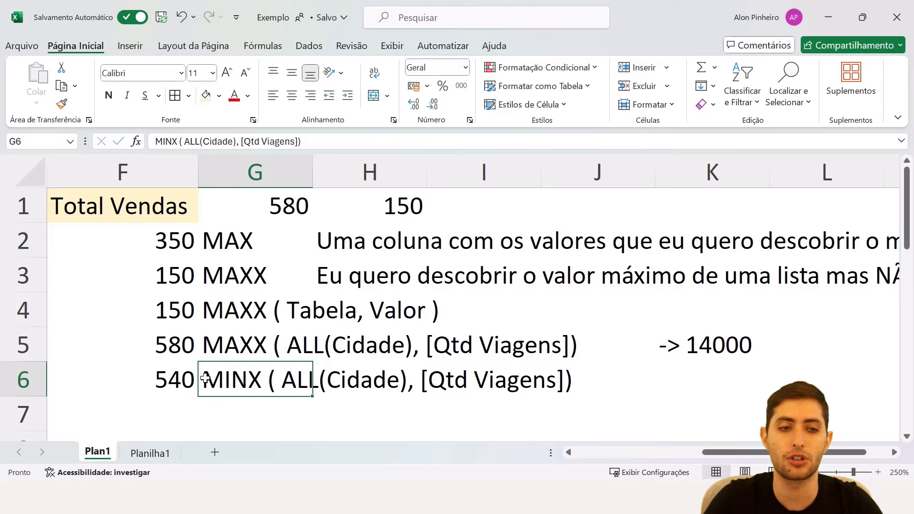
- Look through the trip quantities on Planilha1 and enter 500 as the minimum in cell D3
{"action": "left_click", "coordinate": [150, 453]}
{"action": "scroll", "coordinate": [242, 305], "scroll_direction": "down", "scroll_amount": 1}
{"action": "scroll", "coordinate": [241, 305], "scroll_direction": "up", "scroll_amount": 1}
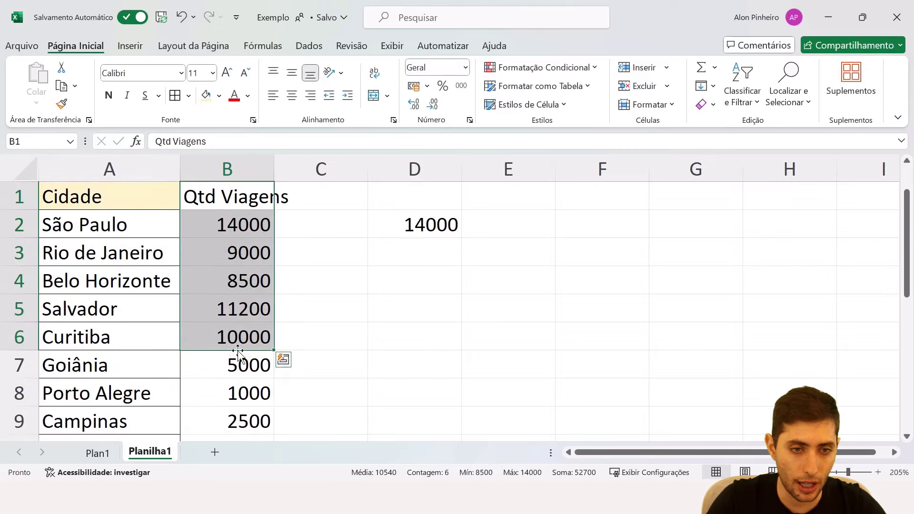
{"action": "left_click", "coordinate": [418, 257]}
{"action": "type", "text": "500"}
{"action": "key", "text": "Return"}
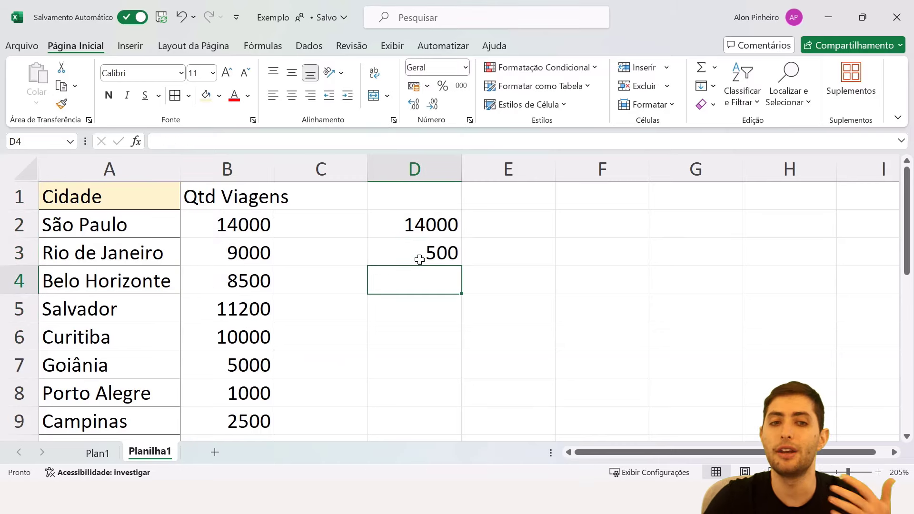
- Label the two results by entering MAXX in C2 and MINX in C3
{"action": "scroll", "coordinate": [419, 259], "scroll_direction": "down", "scroll_amount": 1}
{"action": "scroll", "coordinate": [381, 238], "scroll_direction": "up", "scroll_amount": 1}
{"action": "left_click", "coordinate": [353, 226]}
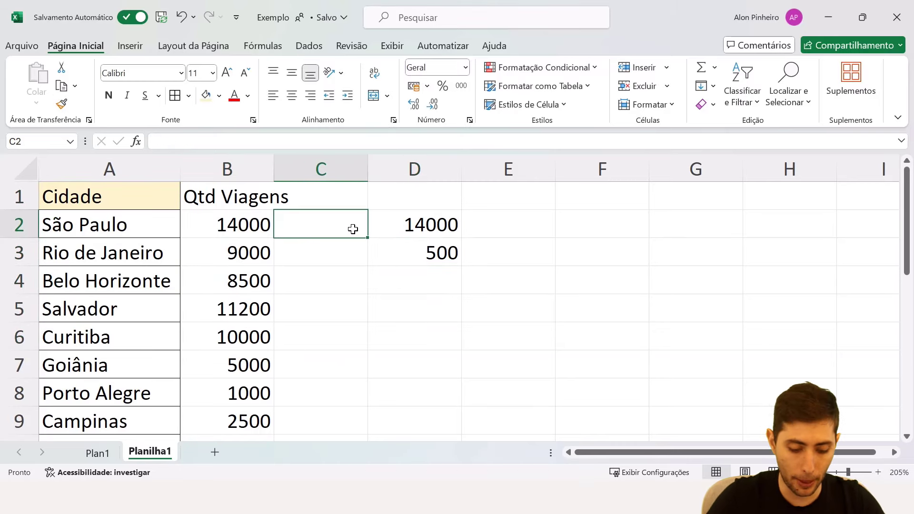
{"action": "type", "text": "MAXX"}
{"action": "key", "text": "Return"}
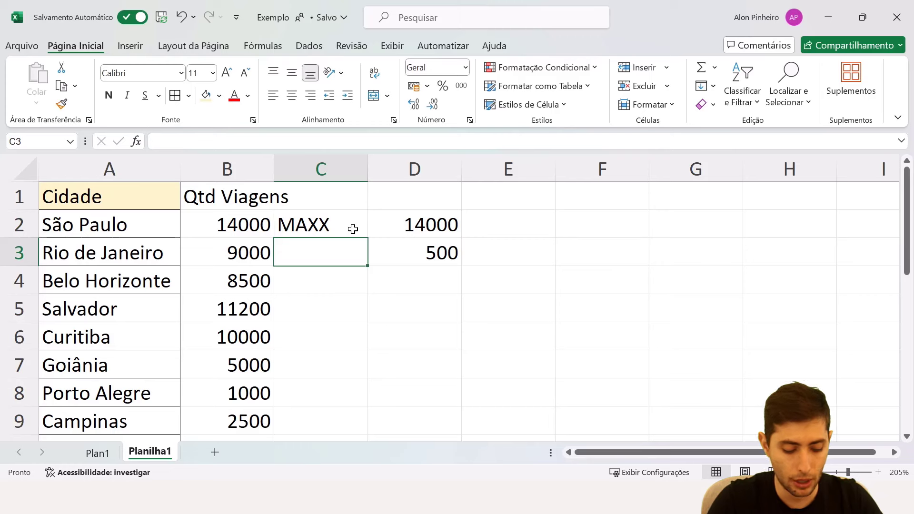
{"action": "type", "text": "MINX"}
{"action": "key", "text": "Return"}
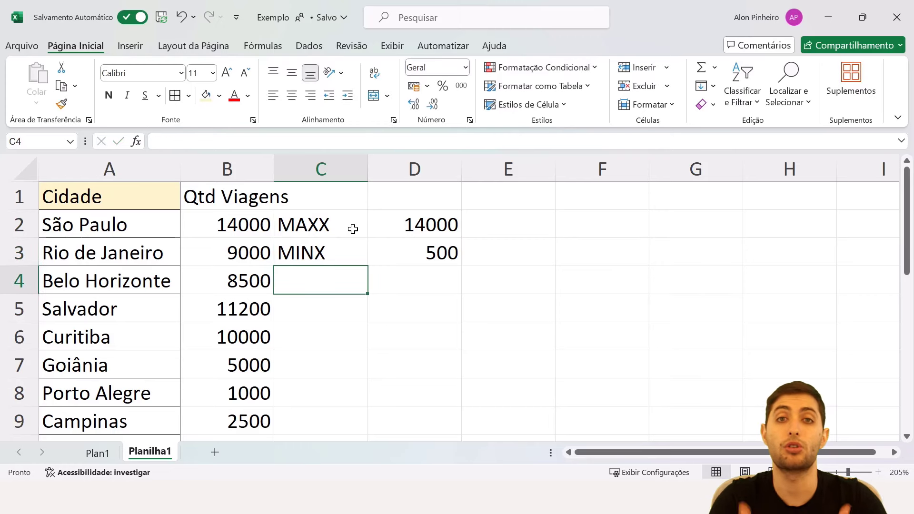
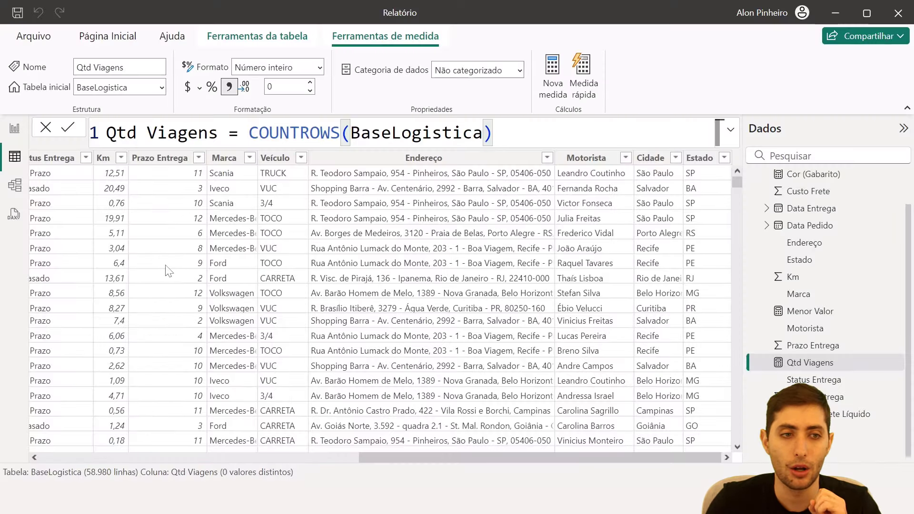
- In Power BI, go to the report view and create a new measure named "Maior Valor" in the BaseLogistica table
{"action": "left_click", "coordinate": [17, 127]}
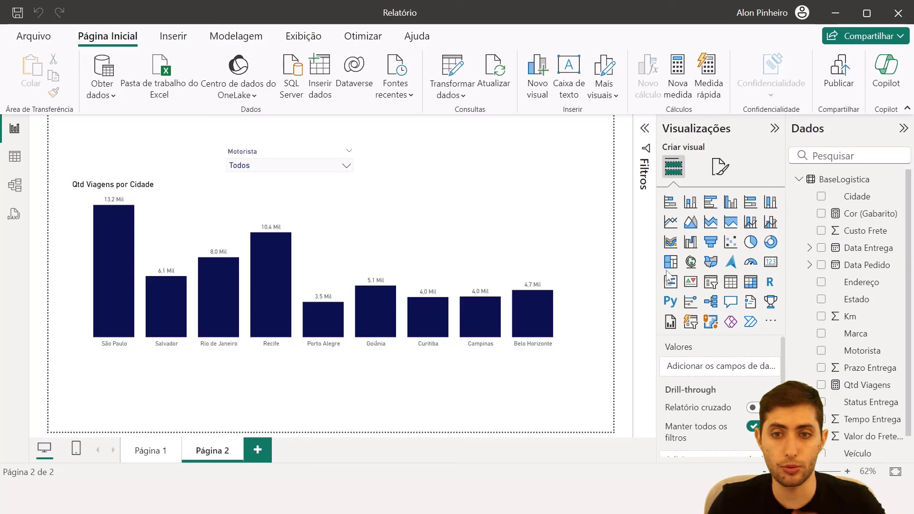
{"action": "right_click", "coordinate": [858, 271]}
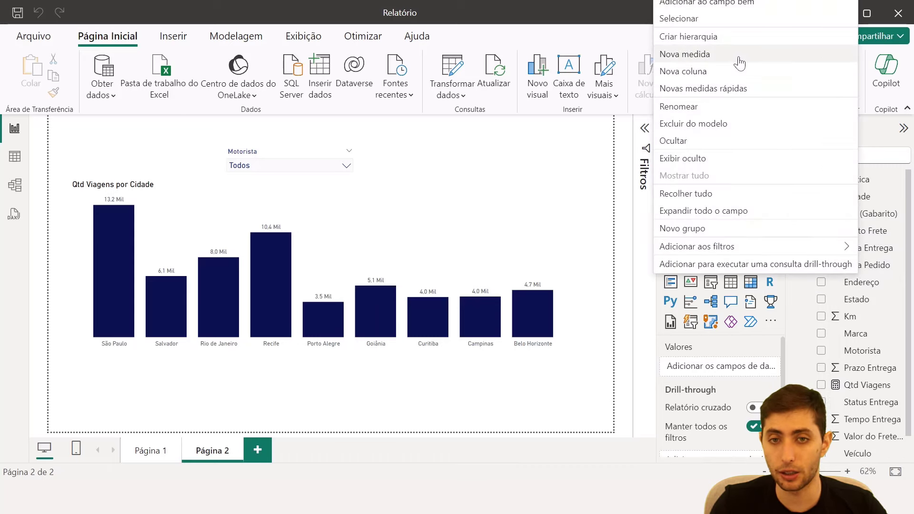
{"action": "left_click", "coordinate": [699, 61]}
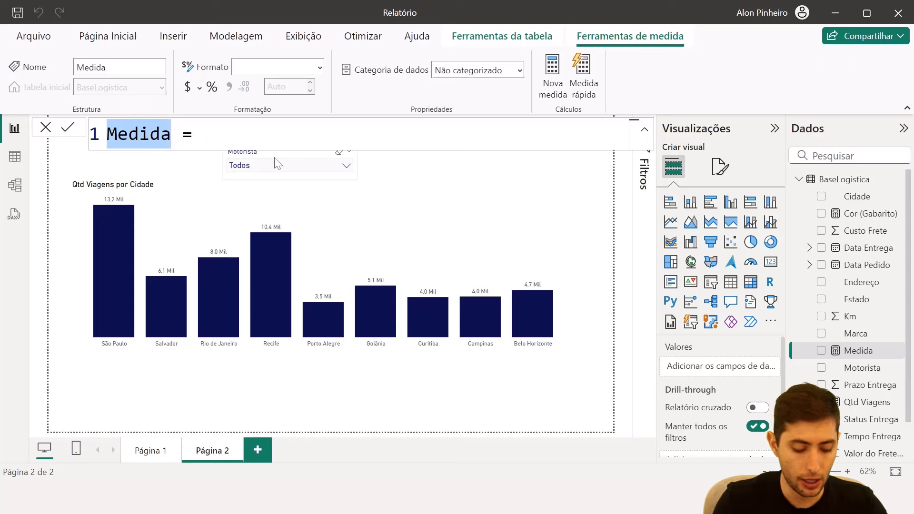
{"action": "type", "text": "Maior Valor"}
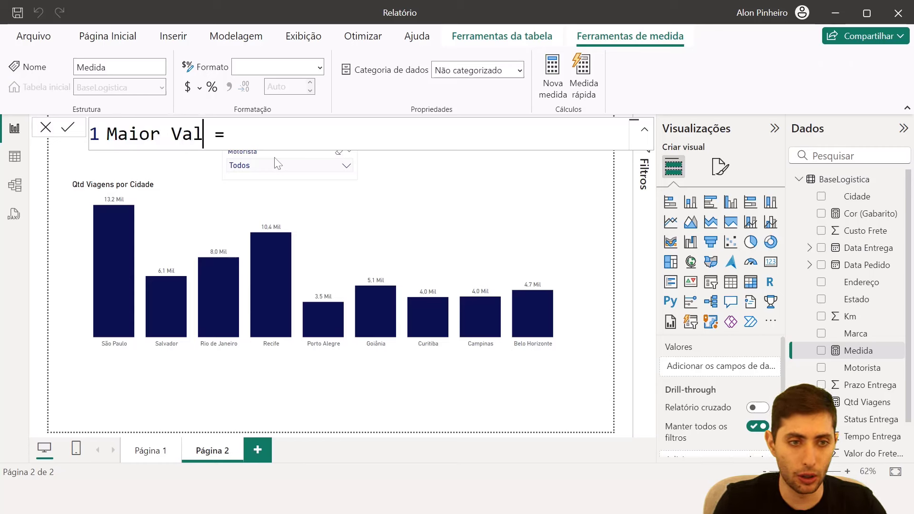
{"action": "key", "text": "End"}
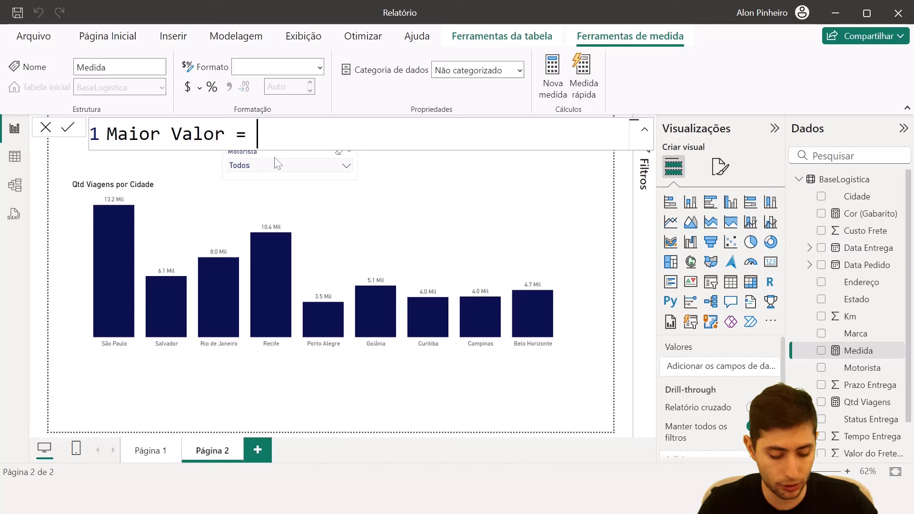
- Start the Maior Valor formula with the MAXX function and open a second line for its arguments
{"action": "type", "text": "maxx"}
{"action": "key", "text": "Tab"}
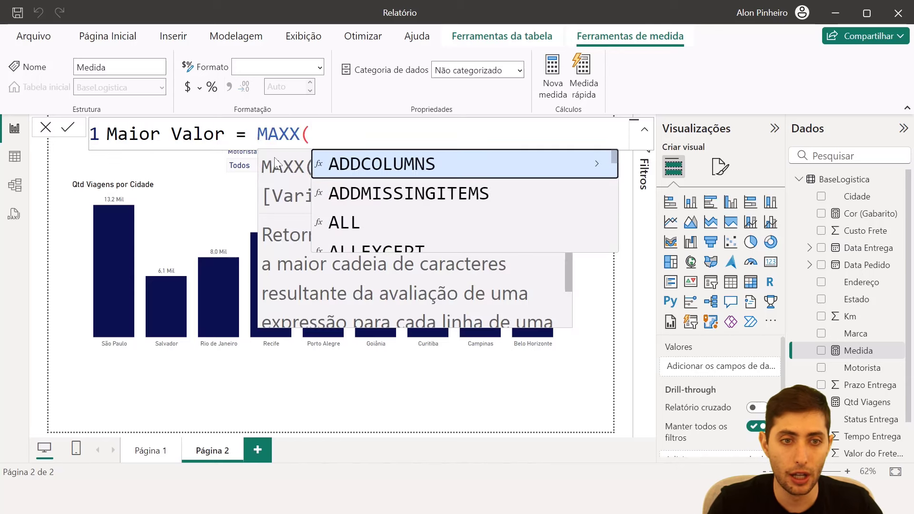
{"action": "key", "text": "Escape"}
{"action": "key", "text": "shift+Return"}
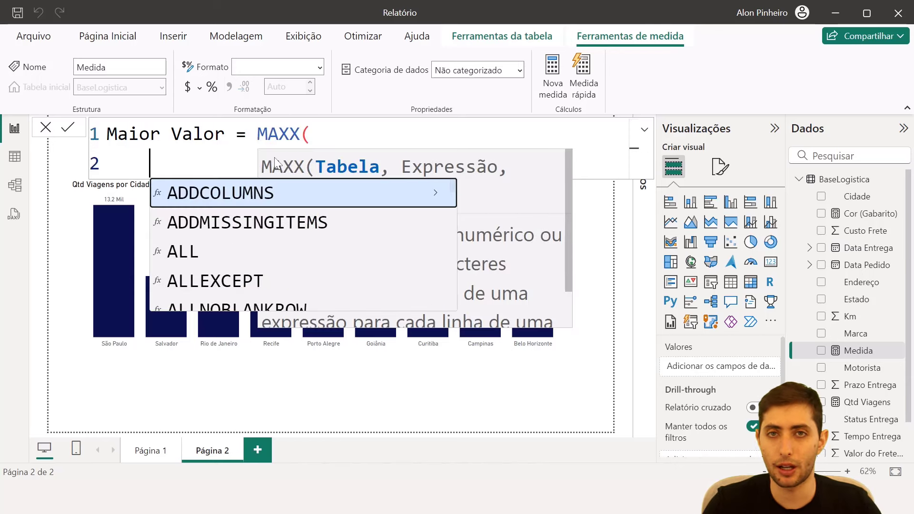
{"action": "key", "text": "Escape"}
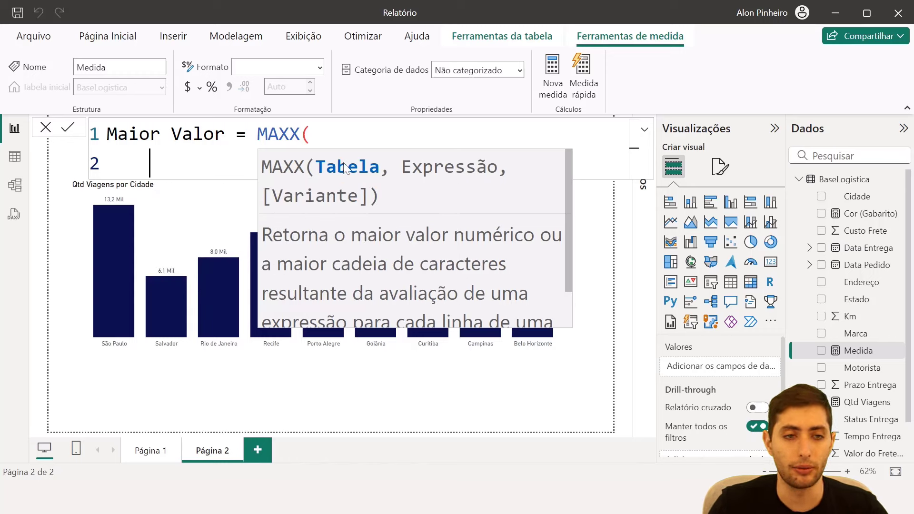
- Enter ALL(BaseLogistica[Cidade]) as the table argument of MAXX
{"action": "type", "text": "all"}
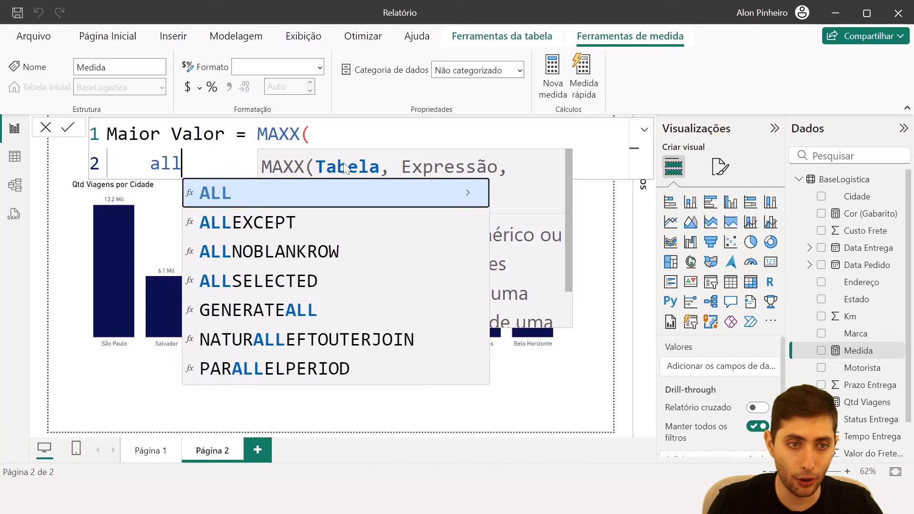
{"action": "key", "text": "Tab"}
{"action": "key", "text": "Escape"}
{"action": "type", "text": "cidade"}
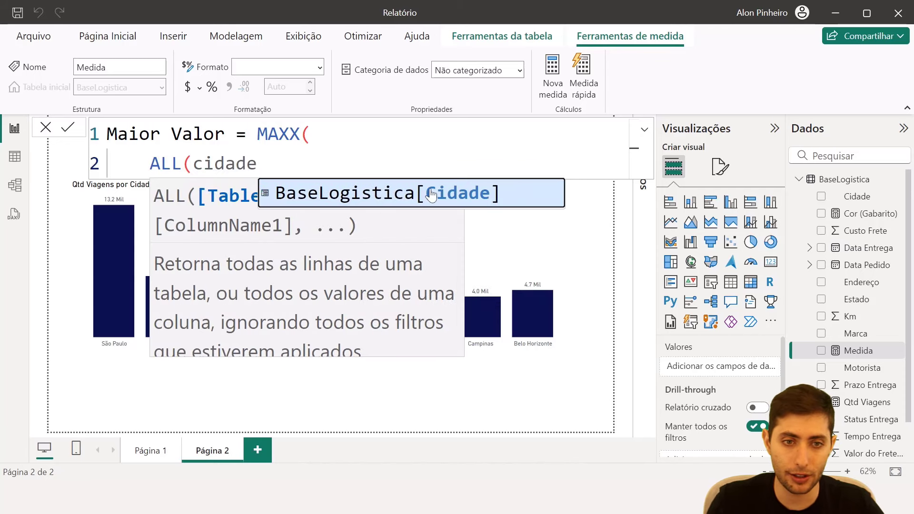
{"action": "key", "text": "Tab"}
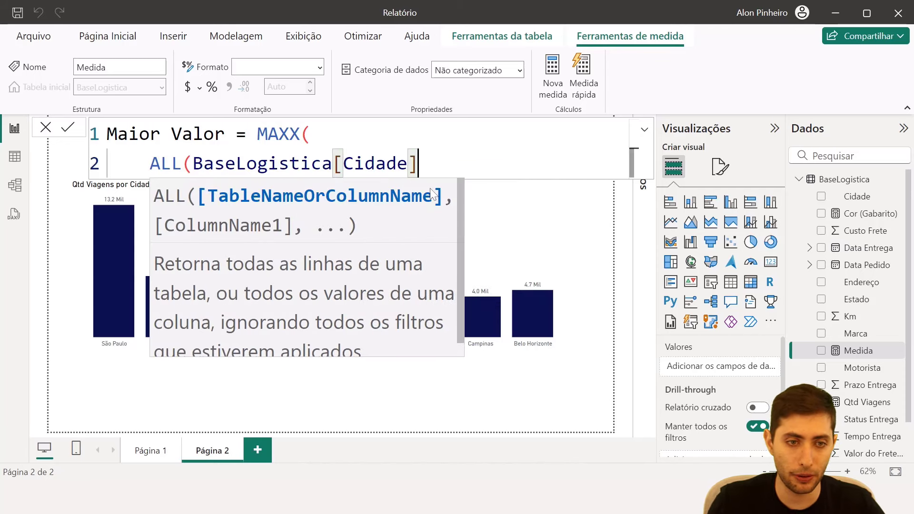
{"action": "type", "text": ")"}
{"action": "key", "text": "Escape"}
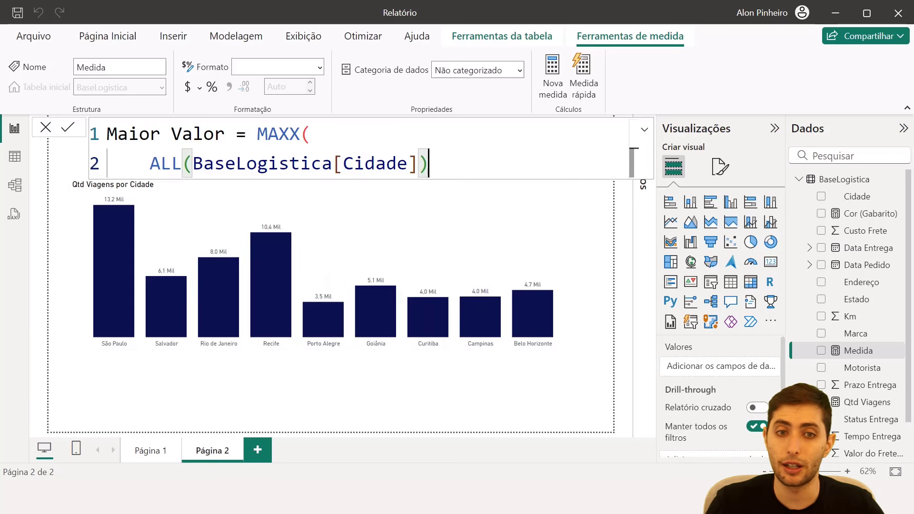
{"action": "left_click_drag", "start_coordinate": [429, 163], "coordinate": [149, 163]}
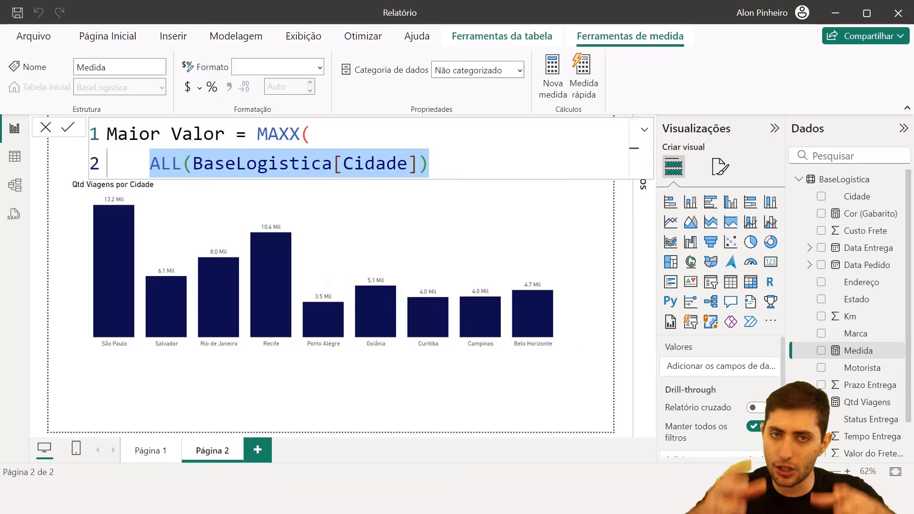
- Separate the table argument with a comma and enter the [Qtd Viagens] measure as the MAXX expression on a third line
{"action": "key", "text": "End"}
{"action": "type", "text": ","}
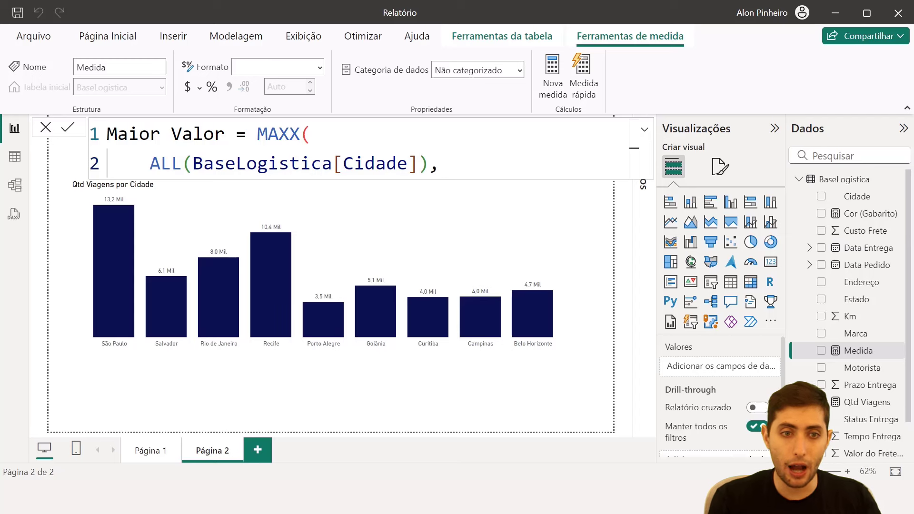
{"action": "key", "text": "shift+Return"}
{"action": "key", "text": "BackSpace"}
{"action": "key", "text": "BackSpace"}
{"action": "type", "text": ","}
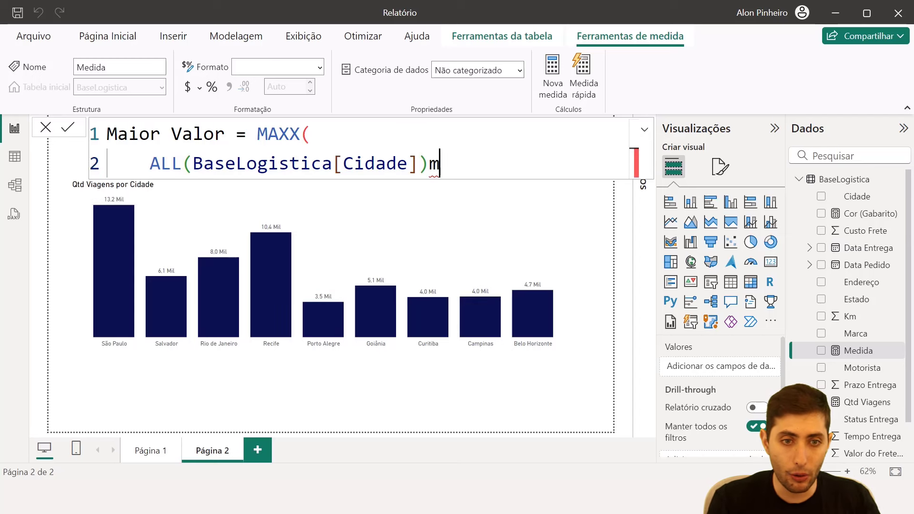
{"action": "key", "text": "shift+Return"}
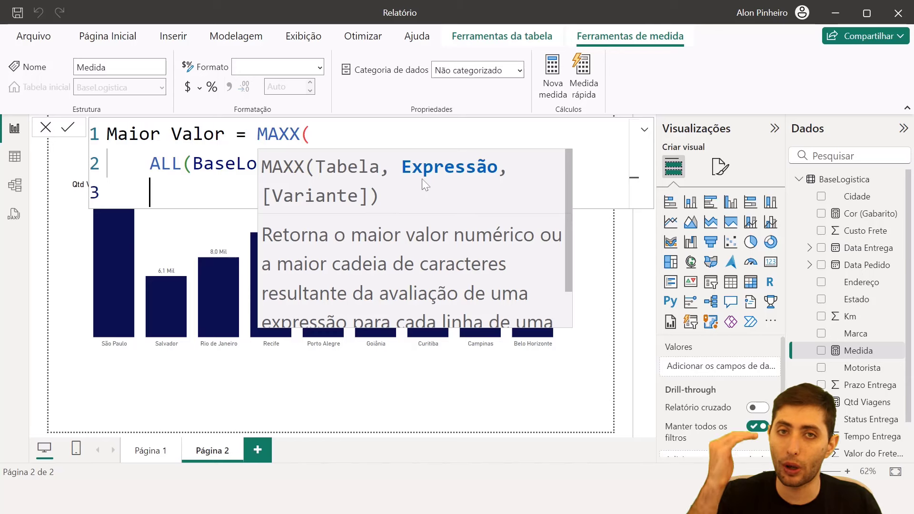
{"action": "scroll", "coordinate": [836, 376], "scroll_direction": "down", "scroll_amount": 1}
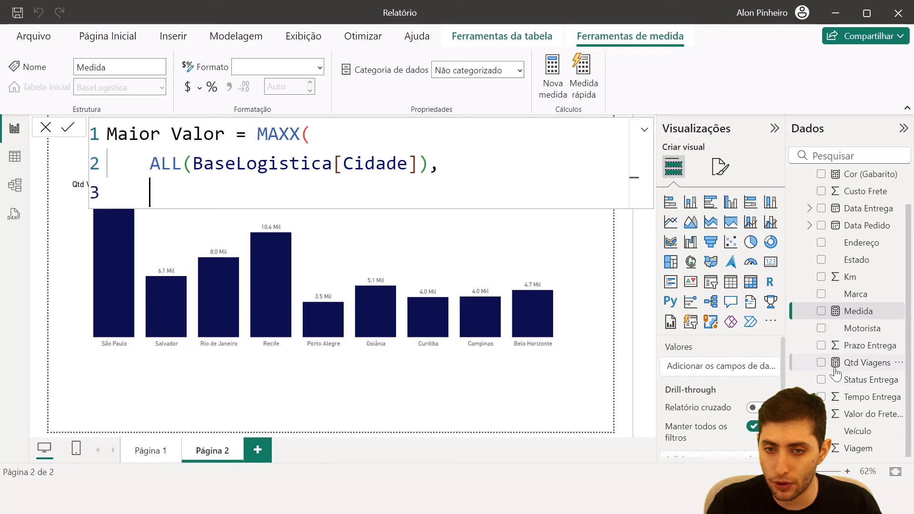
{"action": "key", "text": "Tab"}
{"action": "type", "text": "qtd vi"}
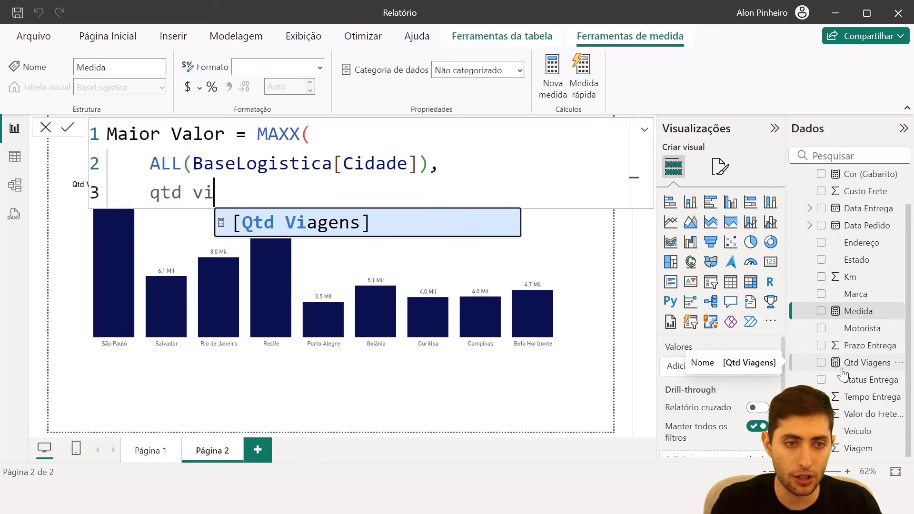
{"action": "key", "text": "Tab"}
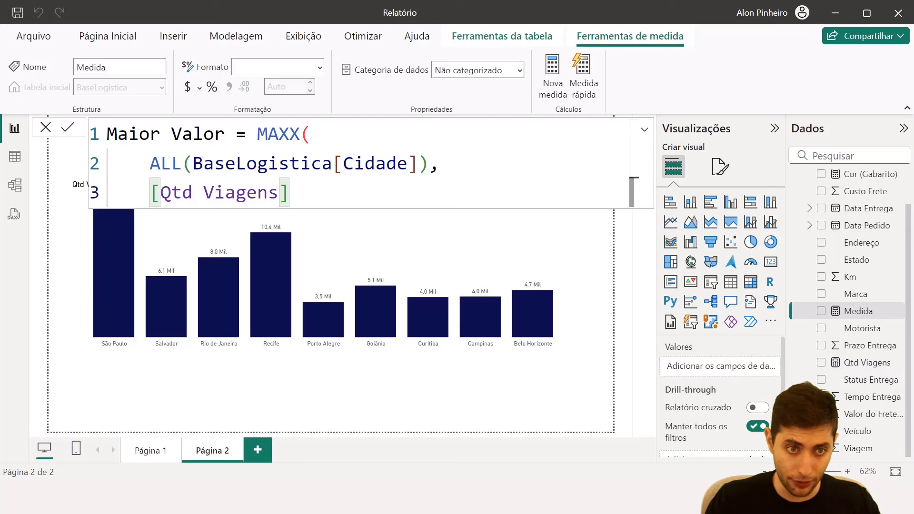
- Close the MAXX parenthesis on a fourth line and commit the Maior Valor measure
{"action": "double_click", "coordinate": [279, 133]}
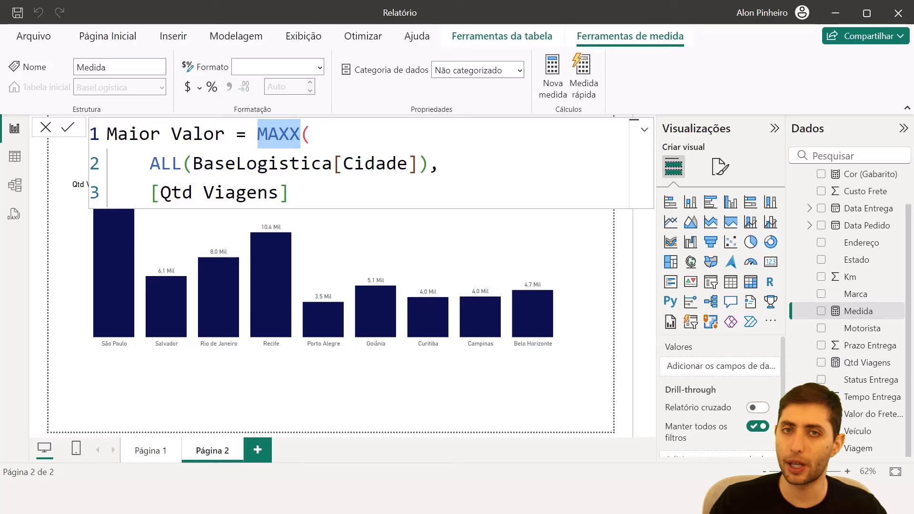
{"action": "left_click", "coordinate": [292, 193]}
{"action": "key", "text": "shift+Return"}
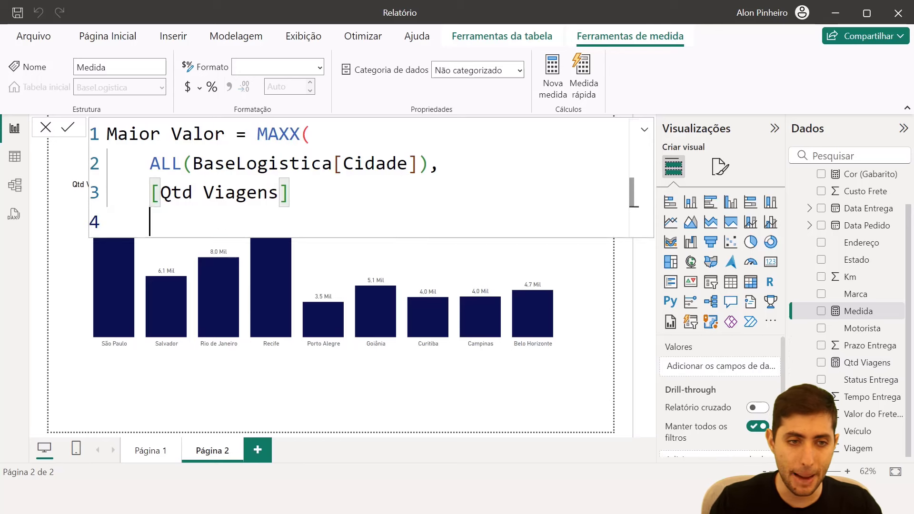
{"action": "type", "text": ")"}
{"action": "key", "text": "Return"}
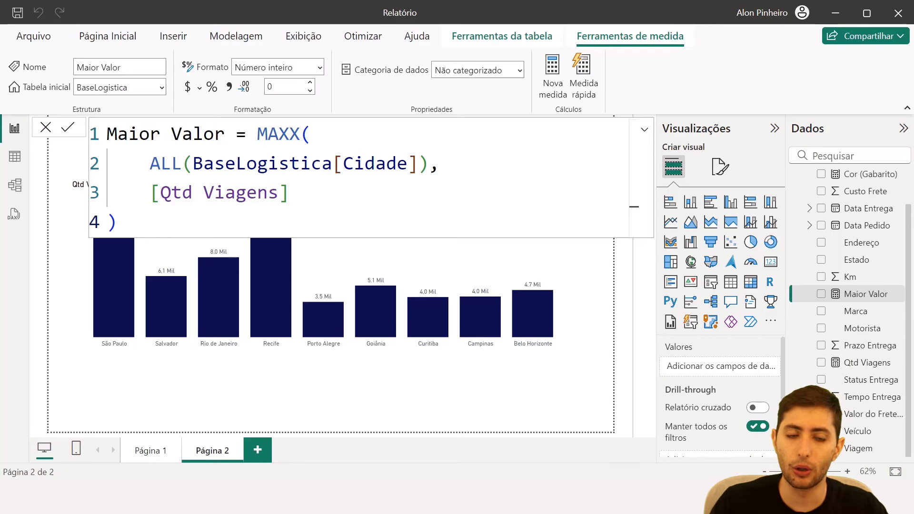
- Add a card visual showing Maior Valor below the column chart, narrowed to a bit under half the chart's width
{"action": "left_click", "coordinate": [312, 396]}
{"action": "left_click", "coordinate": [771, 261]}
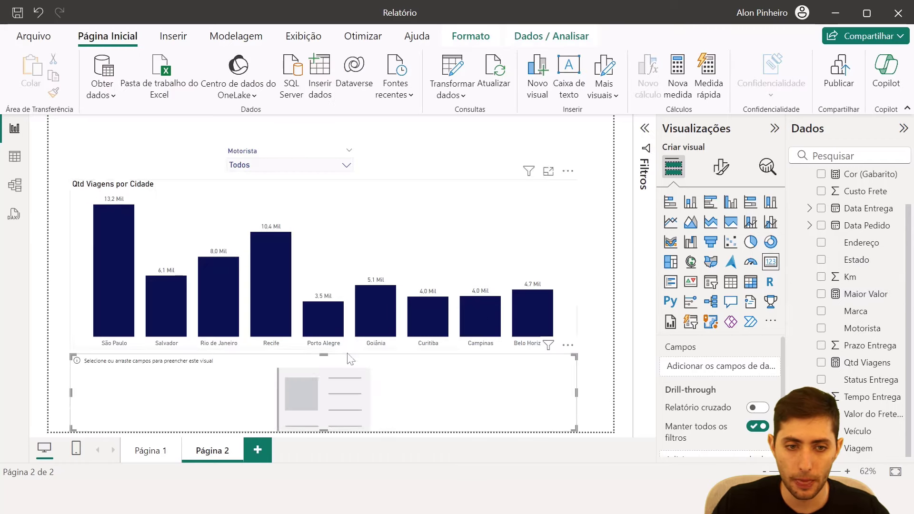
{"action": "left_click_drag", "start_coordinate": [576, 393], "coordinate": [301, 395]}
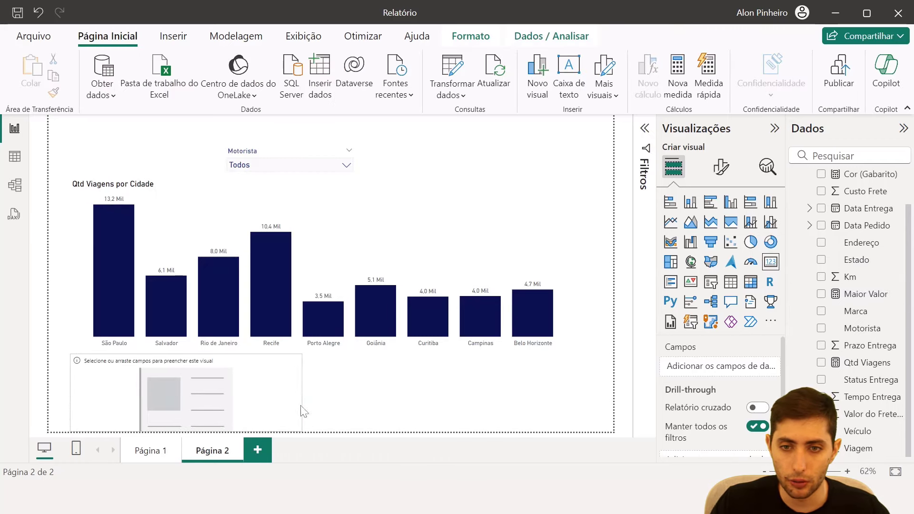
{"action": "left_click_drag", "start_coordinate": [814, 294], "coordinate": [710, 367]}
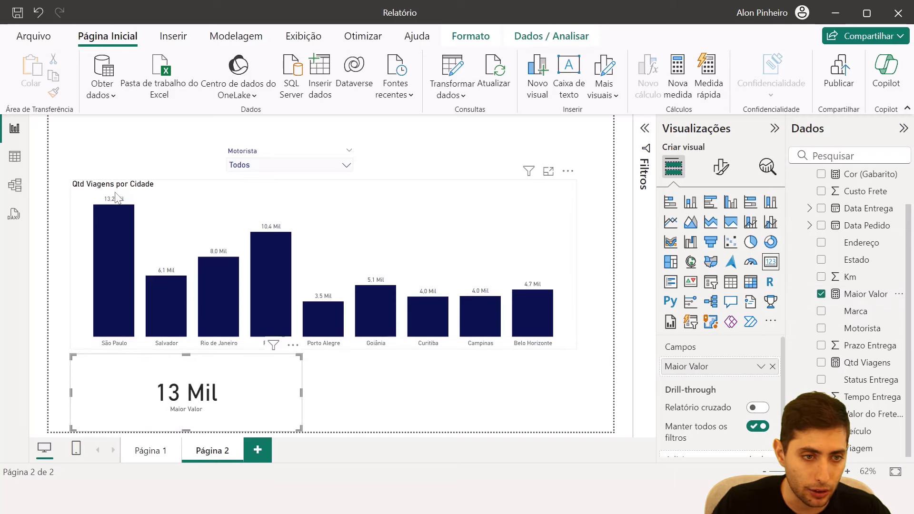
- Set the display units of the Maior Valor card's callout value to Nenhum
{"action": "left_click", "coordinate": [721, 167]}
{"action": "left_click", "coordinate": [702, 265]}
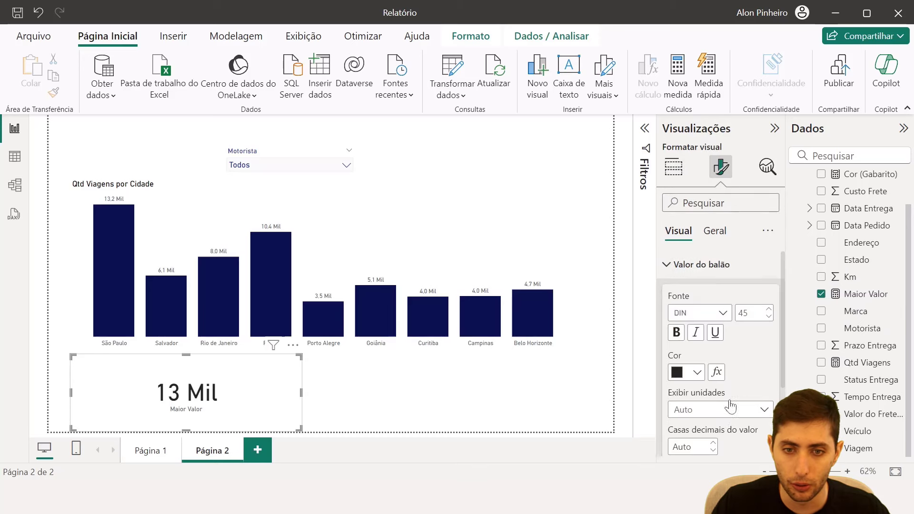
{"action": "scroll", "coordinate": [718, 352], "scroll_direction": "down", "scroll_amount": 2}
{"action": "left_click", "coordinate": [717, 344]}
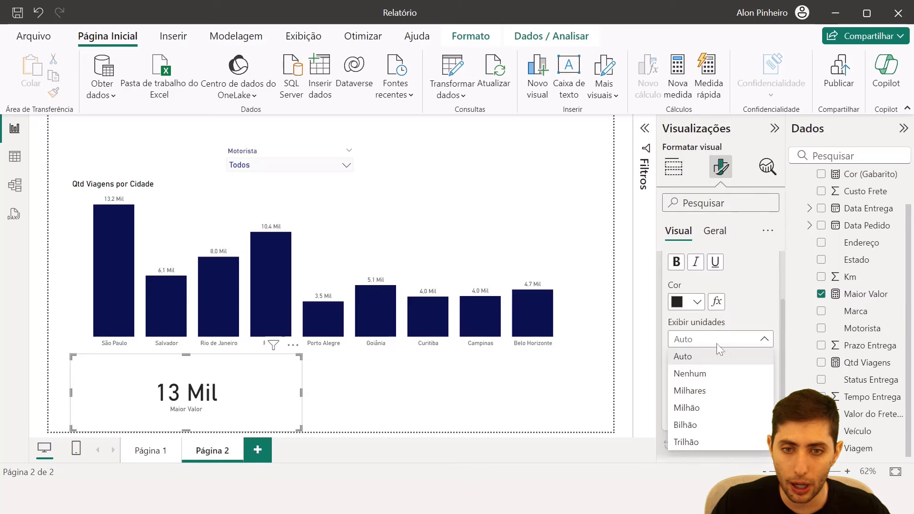
{"action": "left_click", "coordinate": [712, 379]}
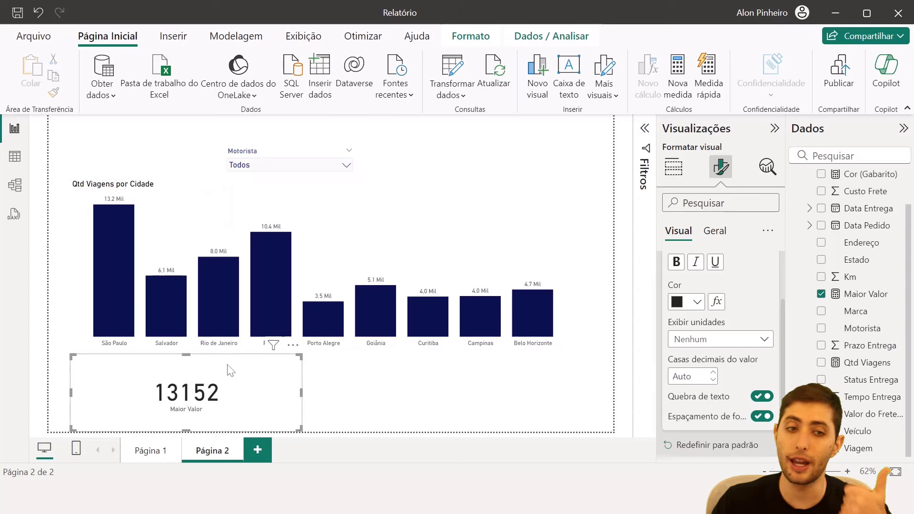
- Reopen the Maior Valor measure to review how its formula uses MAXX, and leave it unchanged
{"action": "left_click", "coordinate": [318, 401]}
{"action": "left_click", "coordinate": [831, 294]}
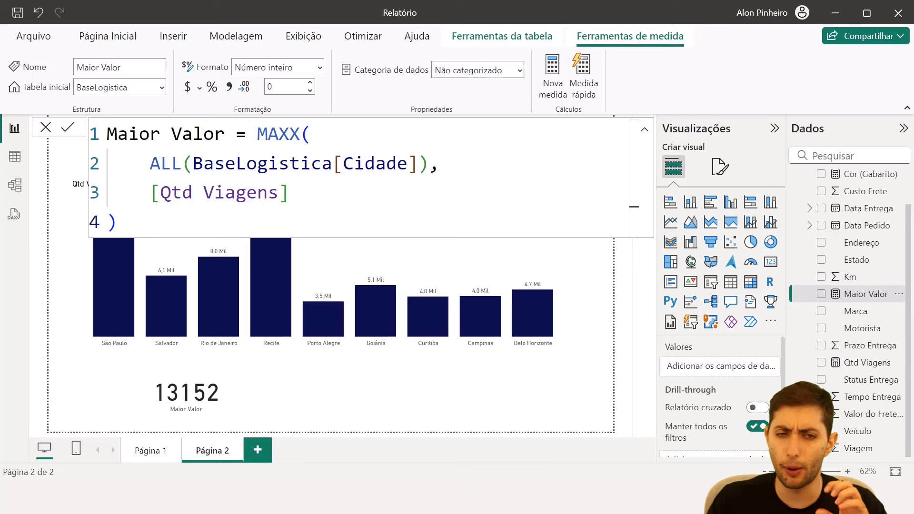
{"action": "left_click_drag", "start_coordinate": [257, 134], "coordinate": [290, 133]}
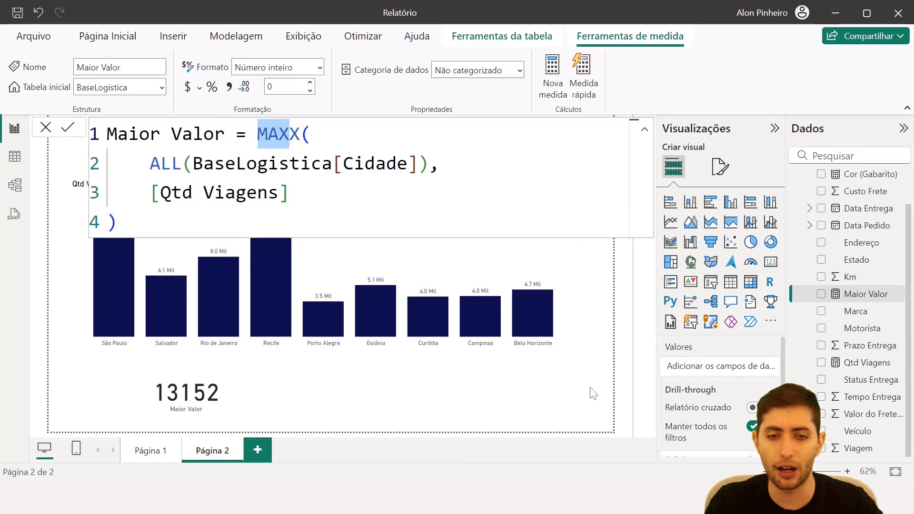
{"action": "left_click", "coordinate": [595, 407]}
- Create another measure in the BaseLogistica table and name it "Menor Valor"
{"action": "right_click", "coordinate": [837, 264]}
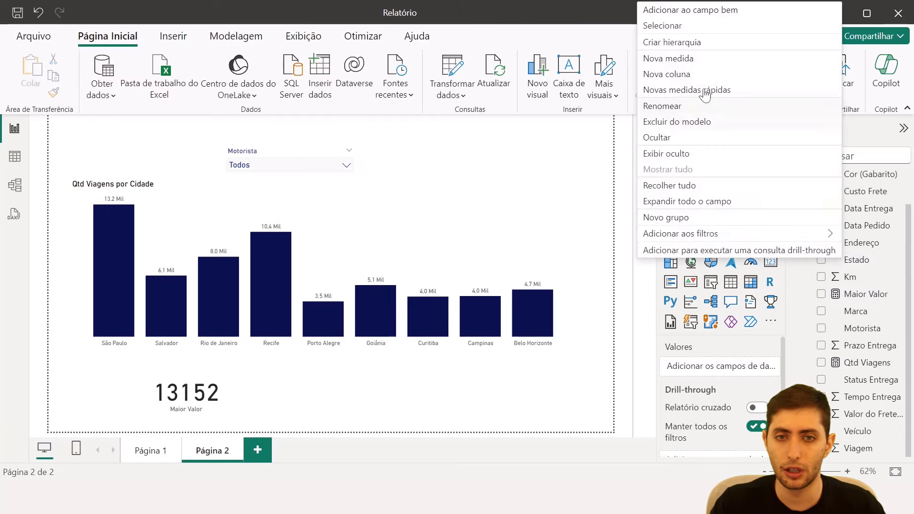
{"action": "left_click", "coordinate": [688, 57]}
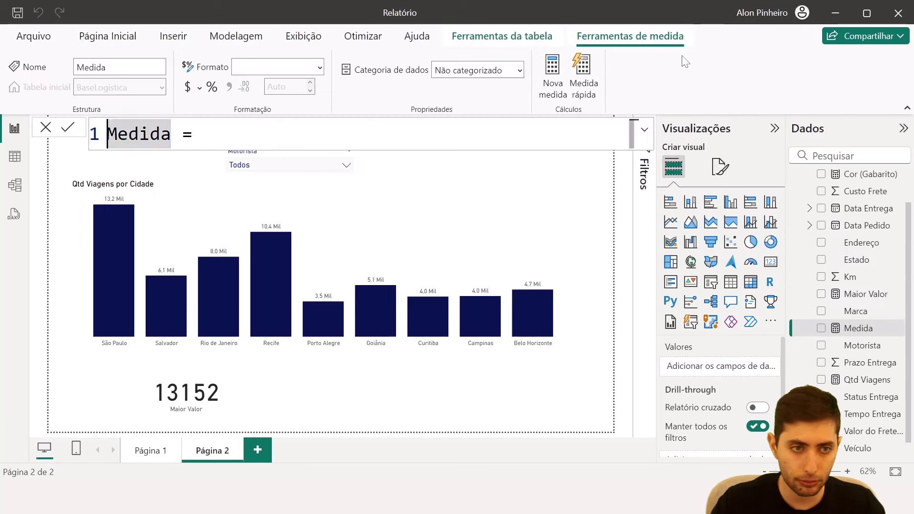
{"action": "type", "text": "Menor Valor"}
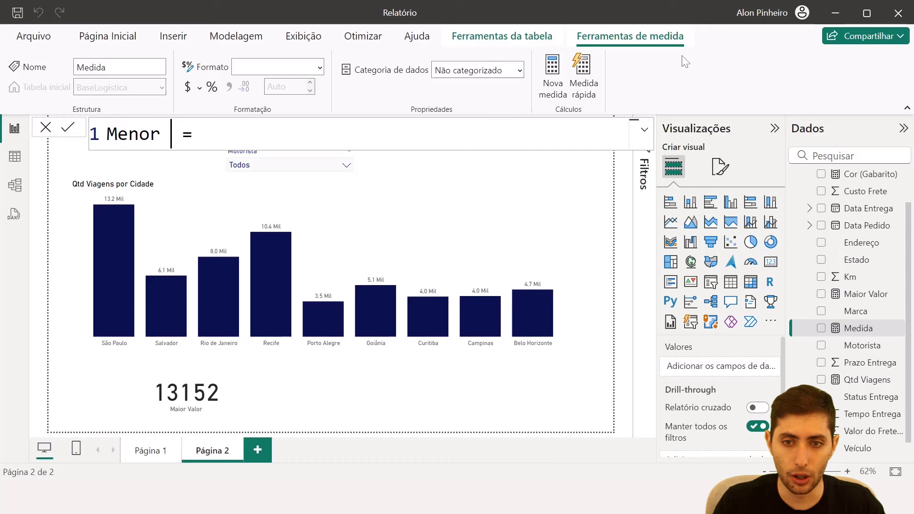
- Start the Menor Valor formula with the MINX function, replacing the plain MIN entered at first
{"action": "key", "text": "End"}
{"action": "type", "text": "minx("}
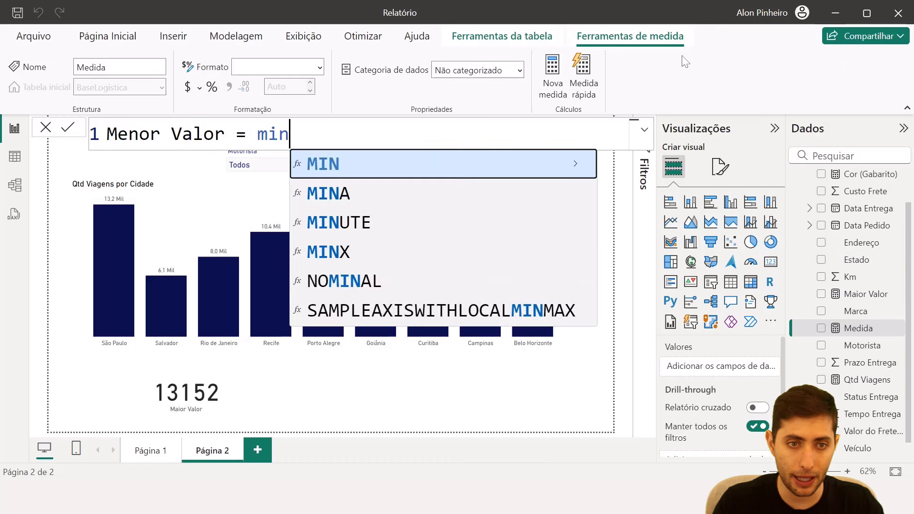
{"action": "key", "text": "BackSpace"}
{"action": "key", "text": "BackSpace"}
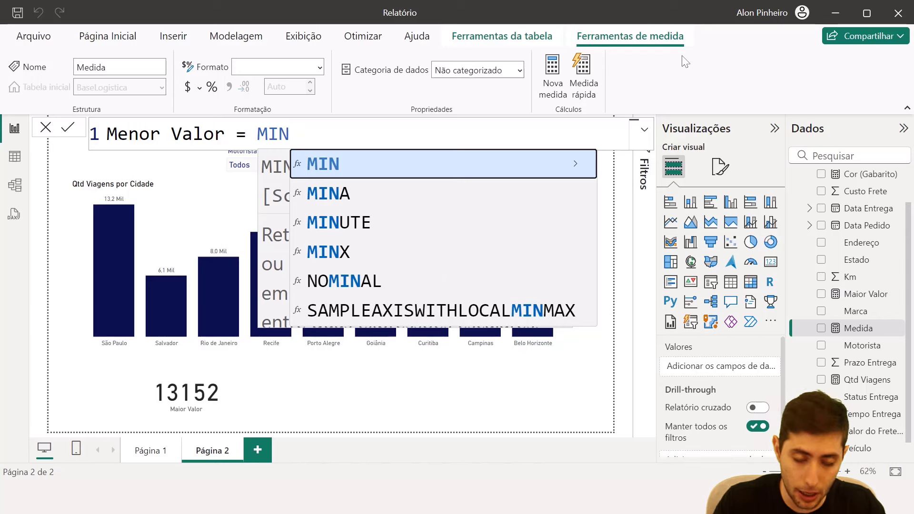
{"action": "type", "text": "("}
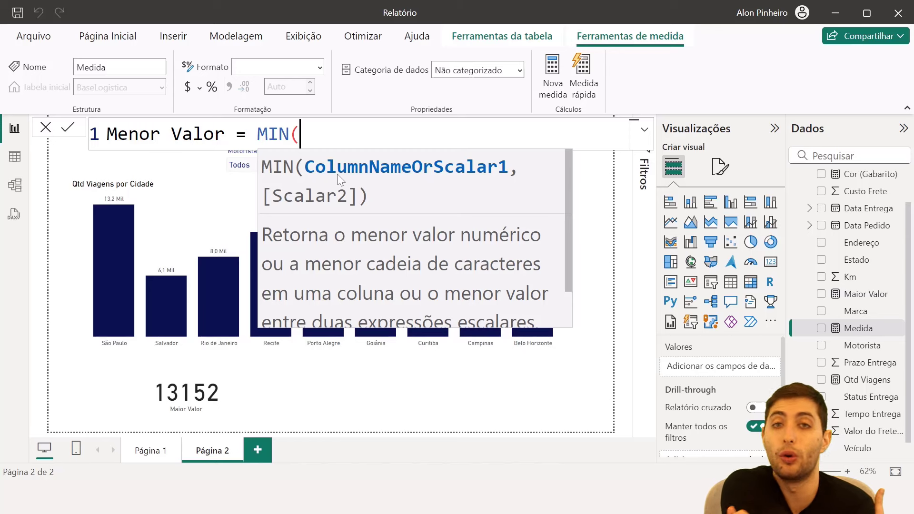
{"action": "key", "text": "BackSpace"}
{"action": "type", "text": "X("}
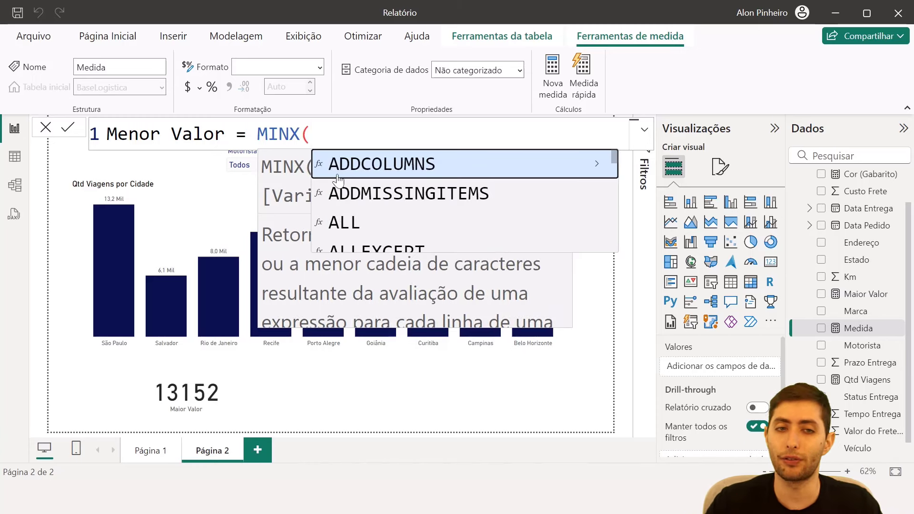
{"action": "key", "text": "Escape"}
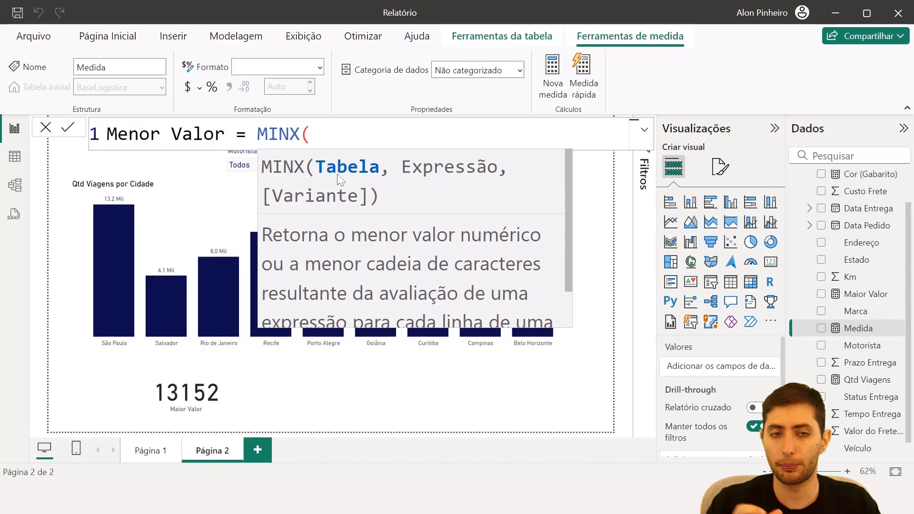
- Enter ALL(BaseLogistica[Cidade]) as the table argument of MINX in the Menor Valor formula, followed by a comma
{"action": "type", "text": "all"}
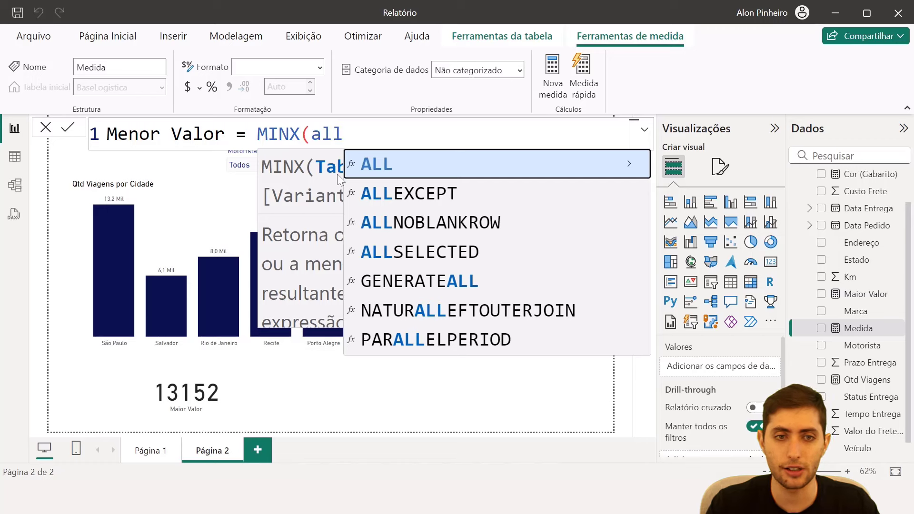
{"action": "key", "text": "Tab"}
{"action": "type", "text": "cidade"}
{"action": "key", "text": "Tab"}
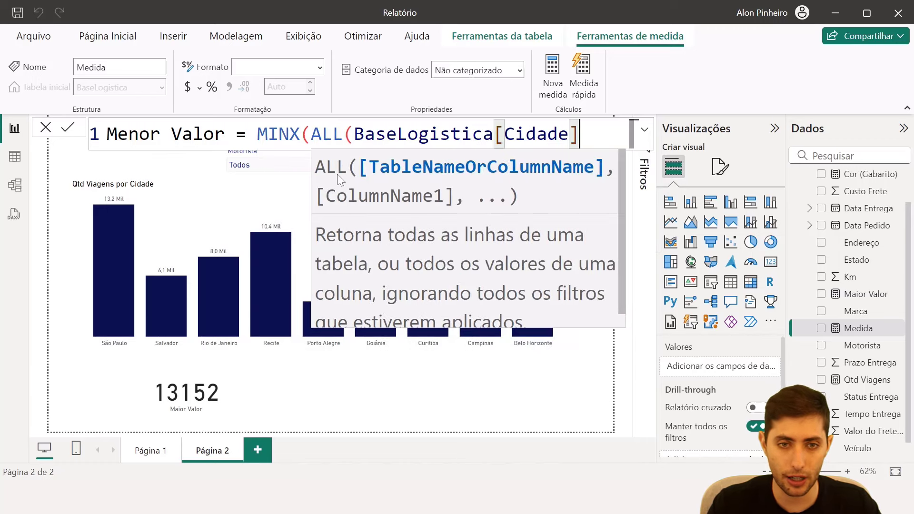
{"action": "type", "text": "),"}
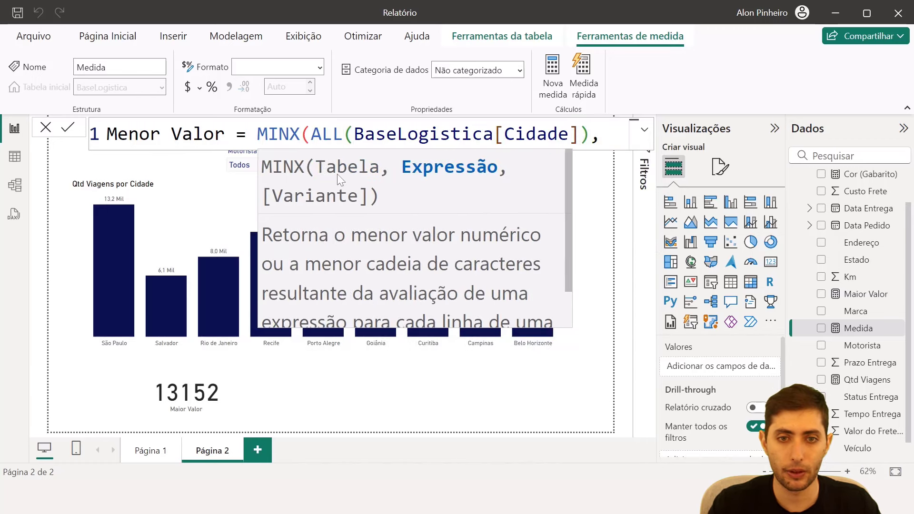
{"action": "key", "text": "Left"}
{"action": "key", "text": "Left"}
{"action": "key", "text": "Right"}
{"action": "key", "text": "Right"}
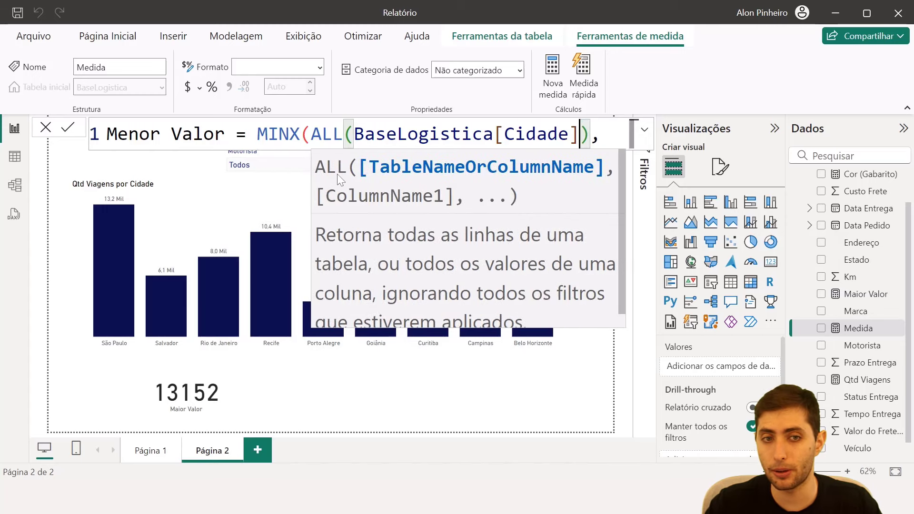
- Break the Menor Valor formula into lines, putting the ALL argument on its own line with an empty line below it
{"action": "key", "text": "shift+Return"}
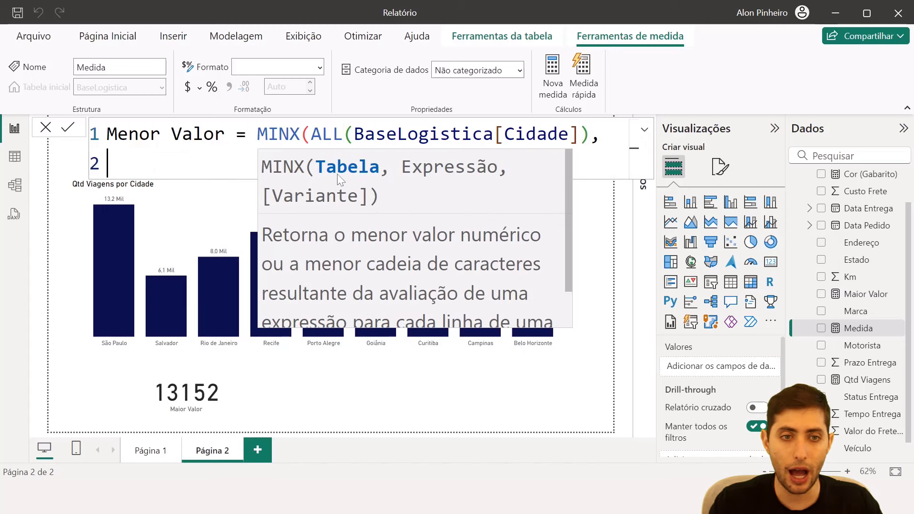
{"action": "key", "text": "Up"}
{"action": "key", "text": "ctrl+Right"}
{"action": "key", "text": "ctrl+Right"}
{"action": "key", "text": "ctrl+Right"}
{"action": "key", "text": "ctrl+Right"}
{"action": "key", "text": "ctrl+Right"}
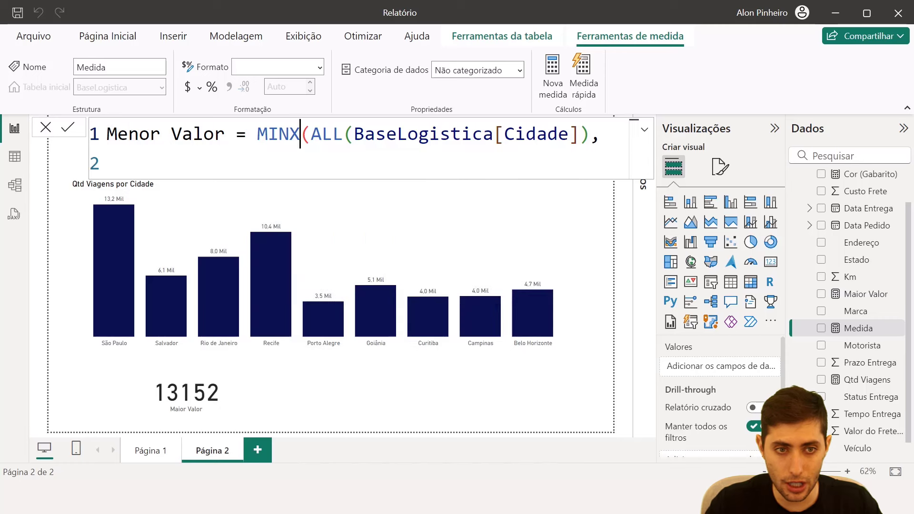
{"action": "key", "text": "ctrl+Left"}
{"action": "key", "text": "shift+Return"}
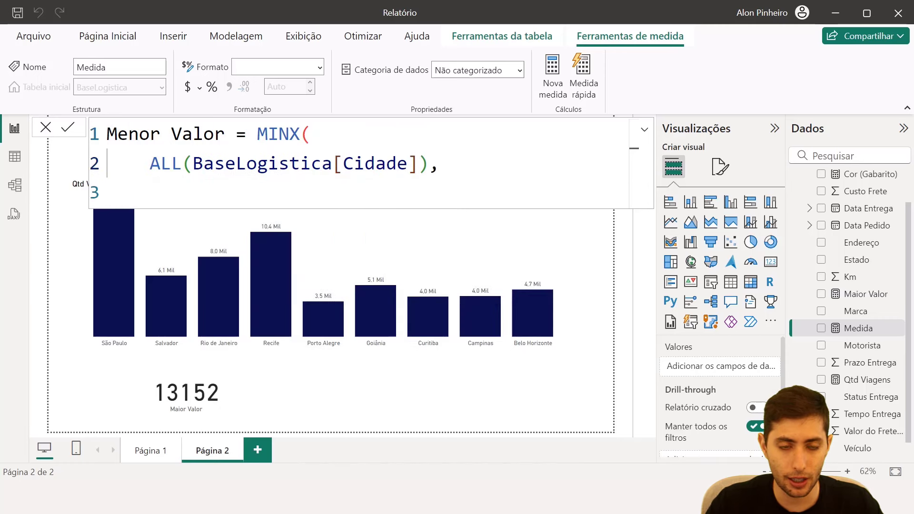
{"action": "key", "text": "Down"}
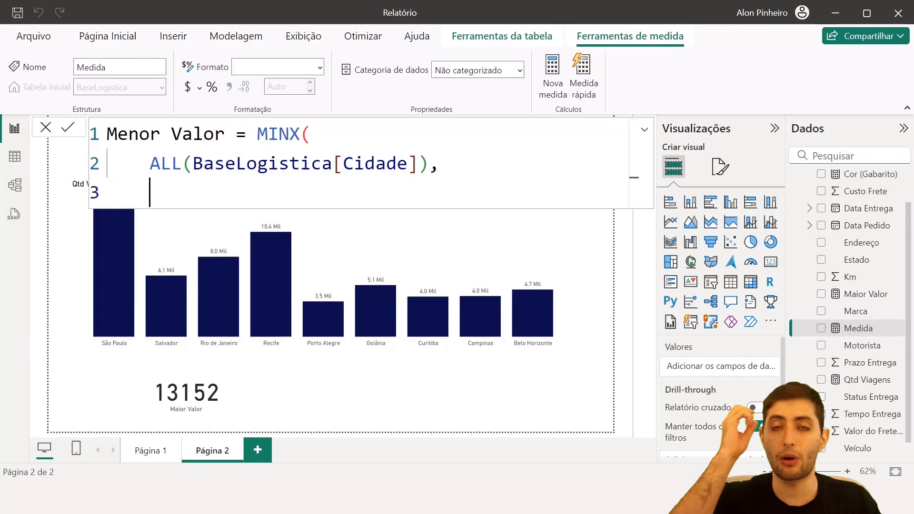
- Complete the MINX formula with [Qtd Viagens] as its expression and a closing parenthesis on the last line, and commit the measure
{"action": "type", "text": "V"}
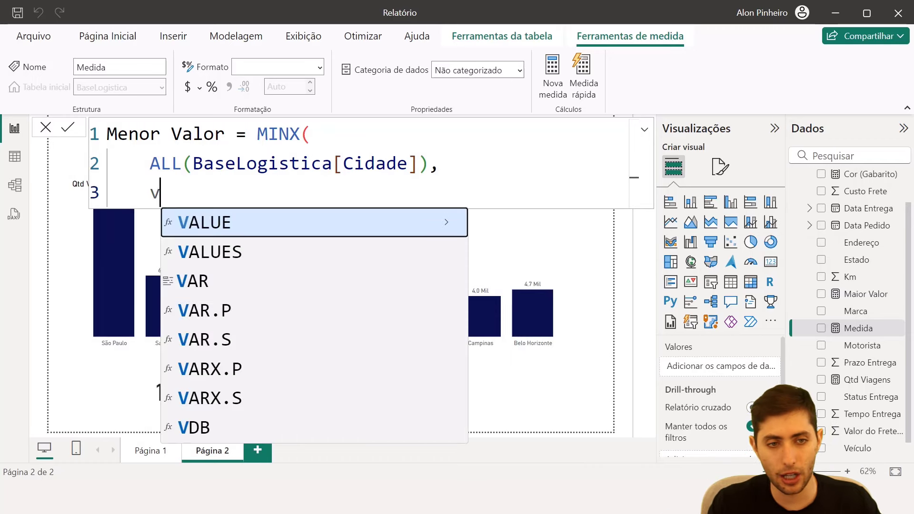
{"action": "key", "text": "BackSpace"}
{"action": "type", "text": "[Qtd Viagens]"}
{"action": "key", "text": "shift+Return"}
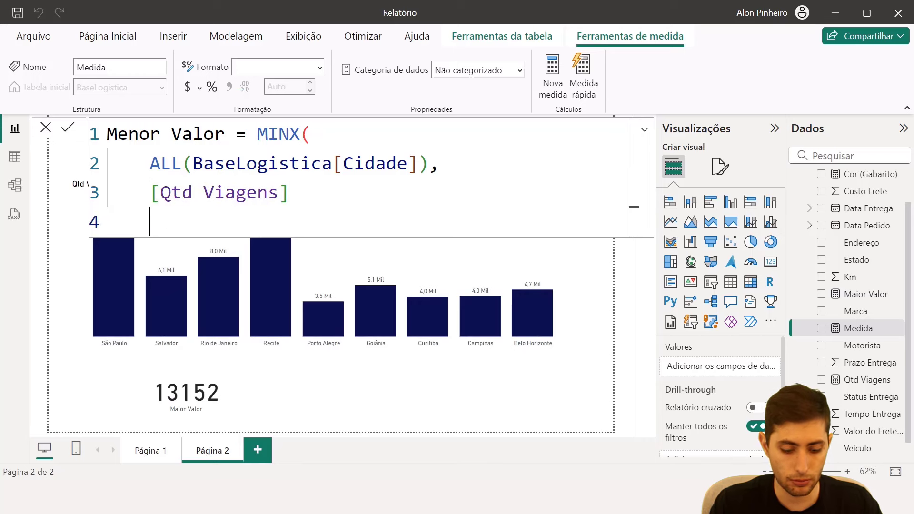
{"action": "type", "text": ")"}
{"action": "key", "text": "Return"}
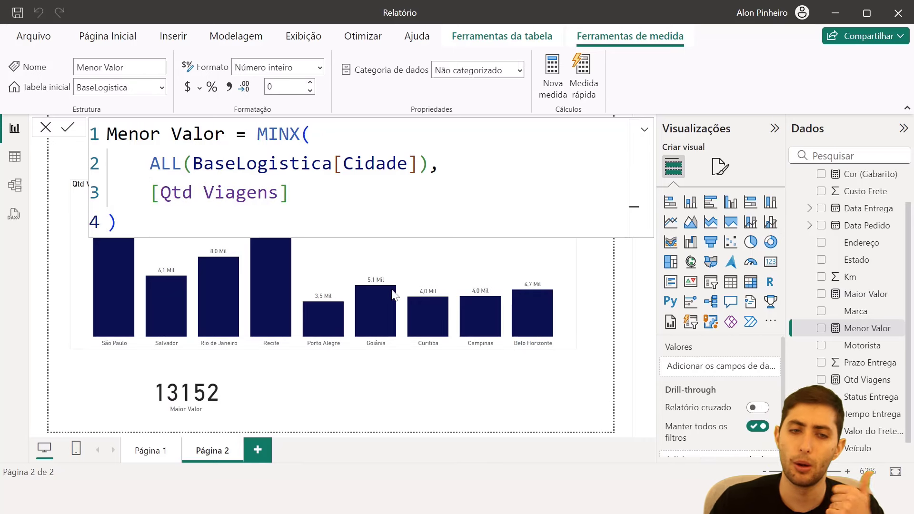
- Add a card beside the Maior Valor card on Página 2 and show the Menor Valor measure in it
{"action": "left_click", "coordinate": [387, 407]}
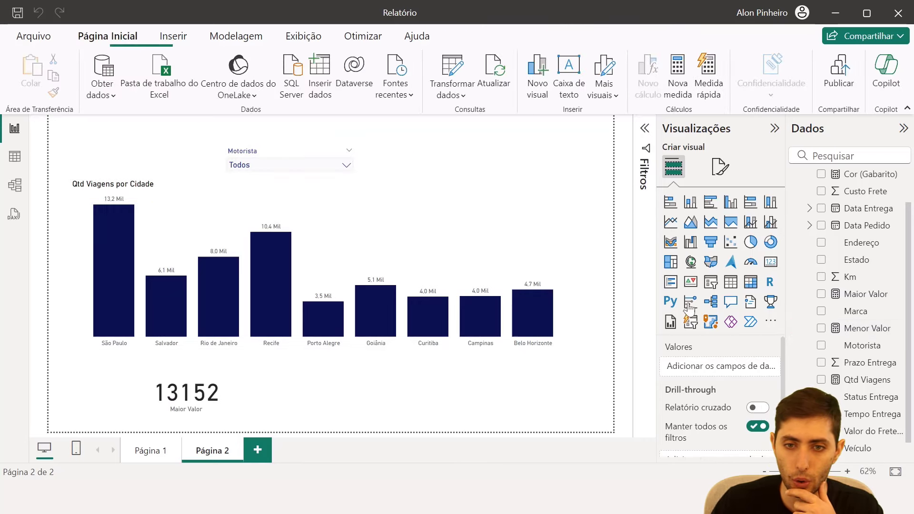
{"action": "left_click", "coordinate": [771, 262]}
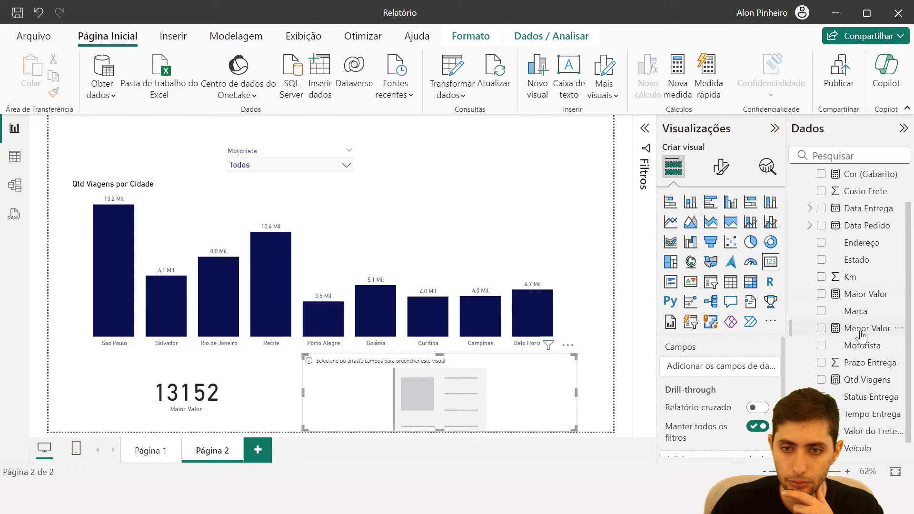
{"action": "left_click_drag", "start_coordinate": [862, 329], "coordinate": [672, 369]}
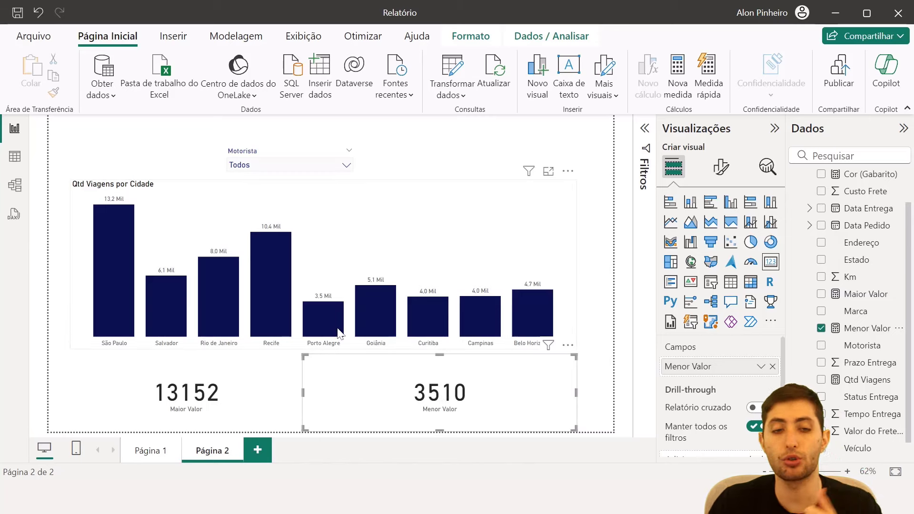
{"action": "left_click", "coordinate": [595, 358]}
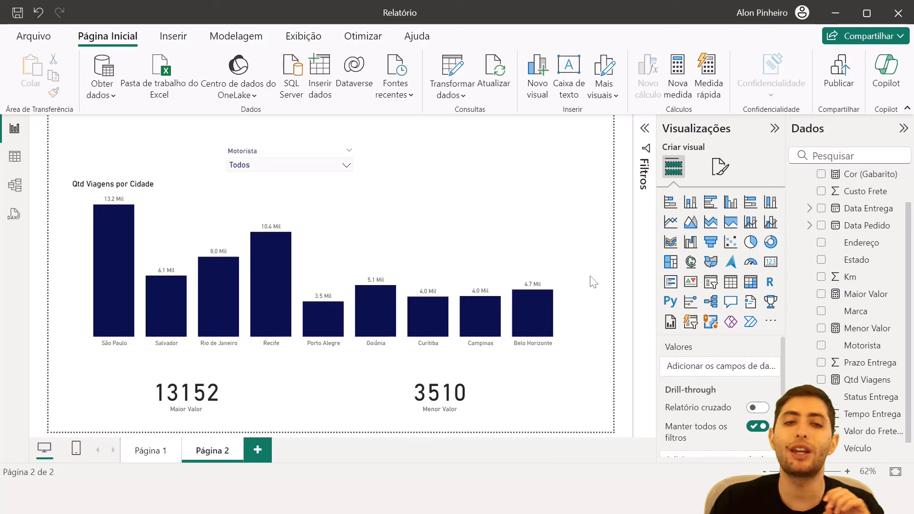
{"action": "left_click", "coordinate": [203, 390]}
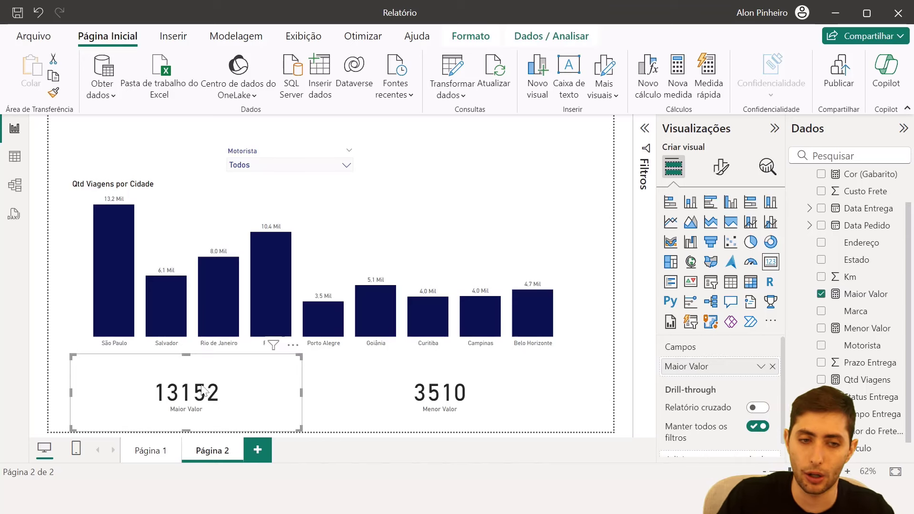
{"action": "left_click", "coordinate": [348, 388]}
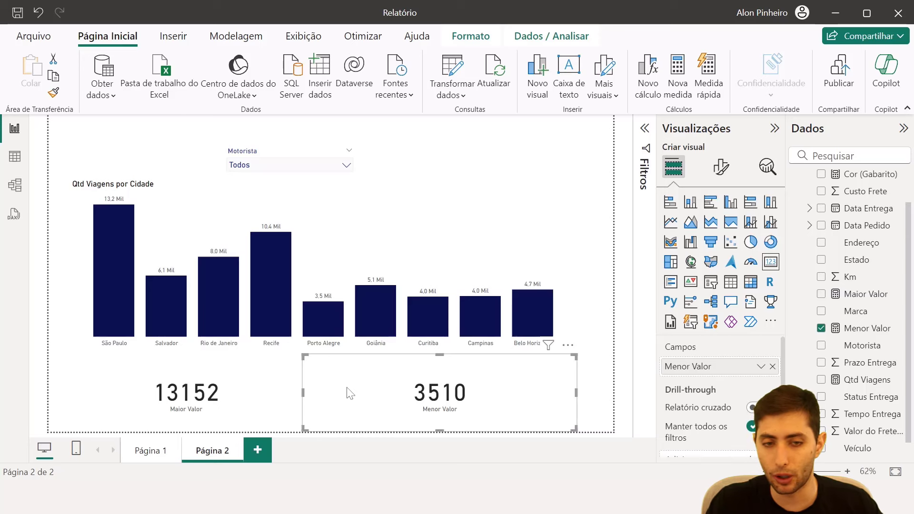
{"action": "left_click", "coordinate": [581, 370]}
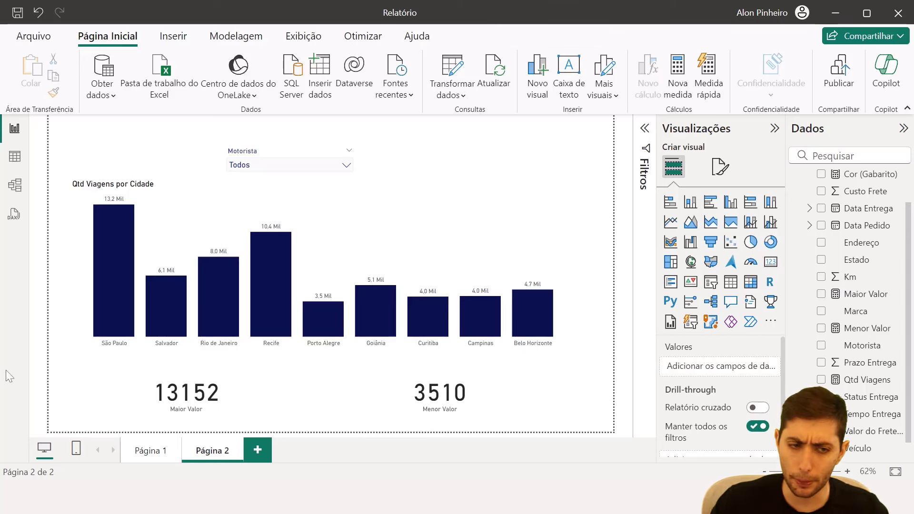
{"action": "left_click", "coordinate": [180, 235]}
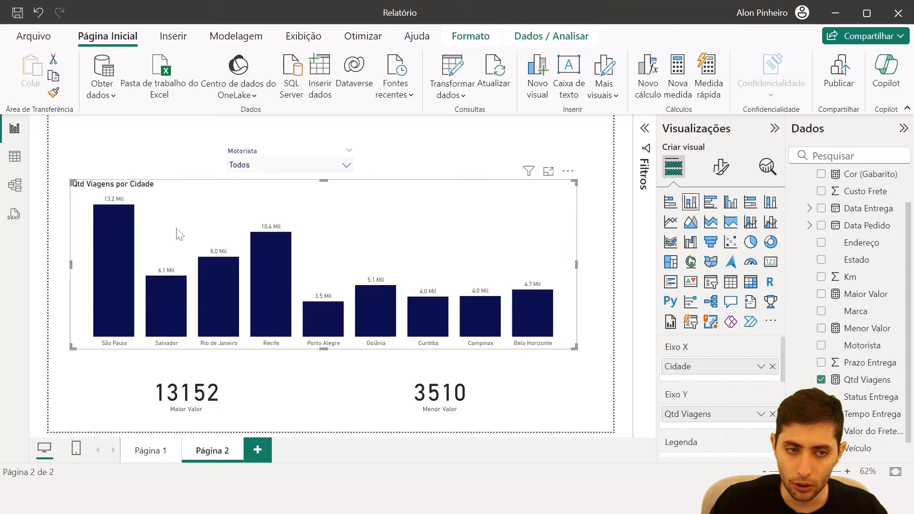
{"action": "left_click", "coordinate": [159, 400]}
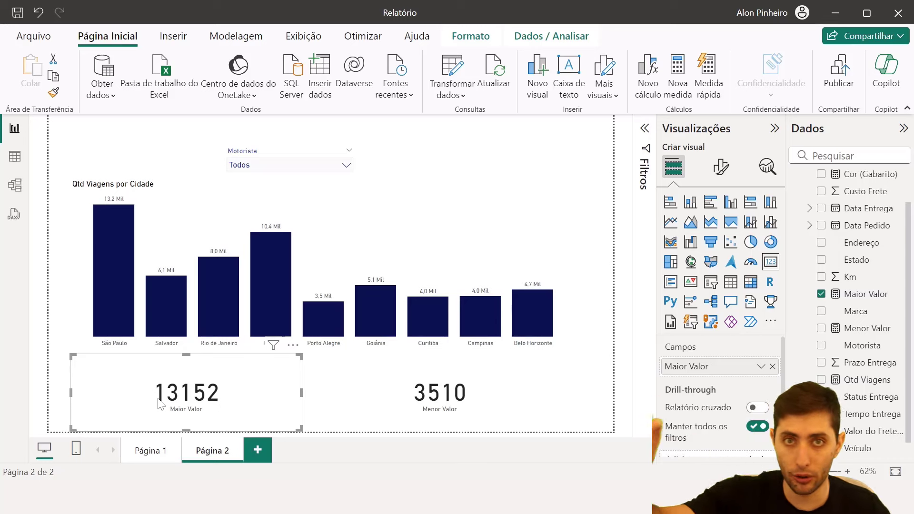
{"action": "left_click", "coordinate": [372, 402]}
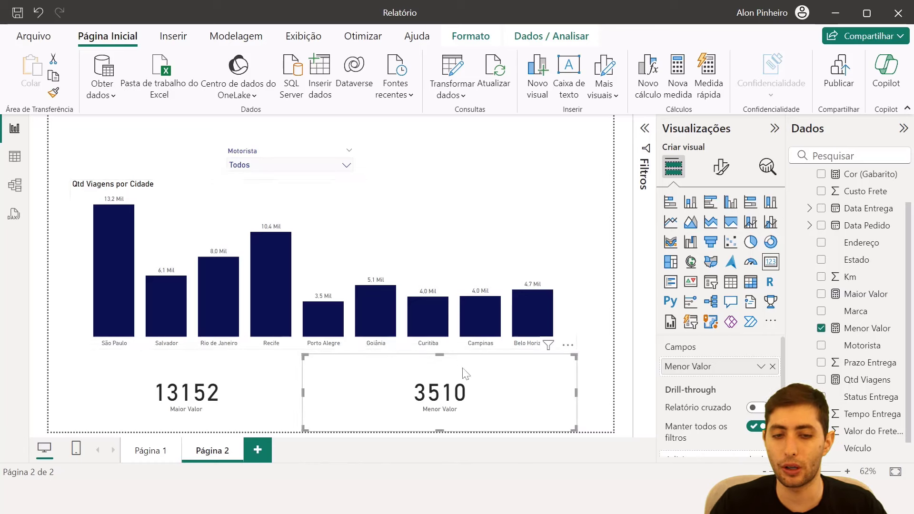
{"action": "left_click", "coordinate": [608, 299]}
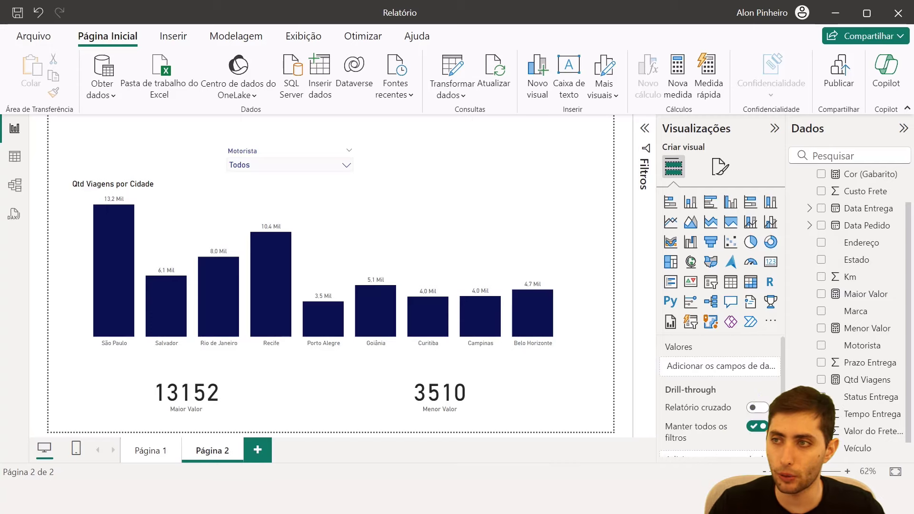
- Switch to the Chrome browser, open color-hex.com and browse the color swatches on its home page
{"action": "left_click_drag", "start_coordinate": [913, 204], "coordinate": [412, 2]}
{"action": "type", "text": "color-hex.com"}
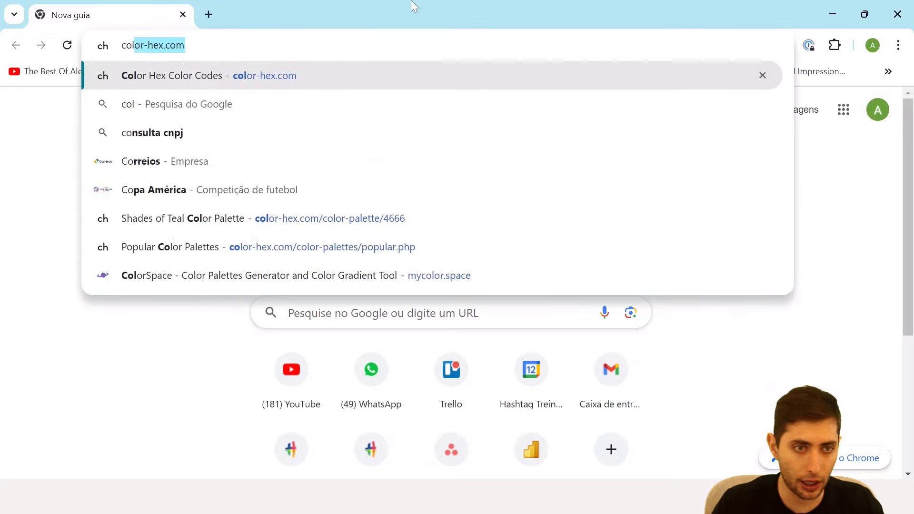
{"action": "key", "text": "Return"}
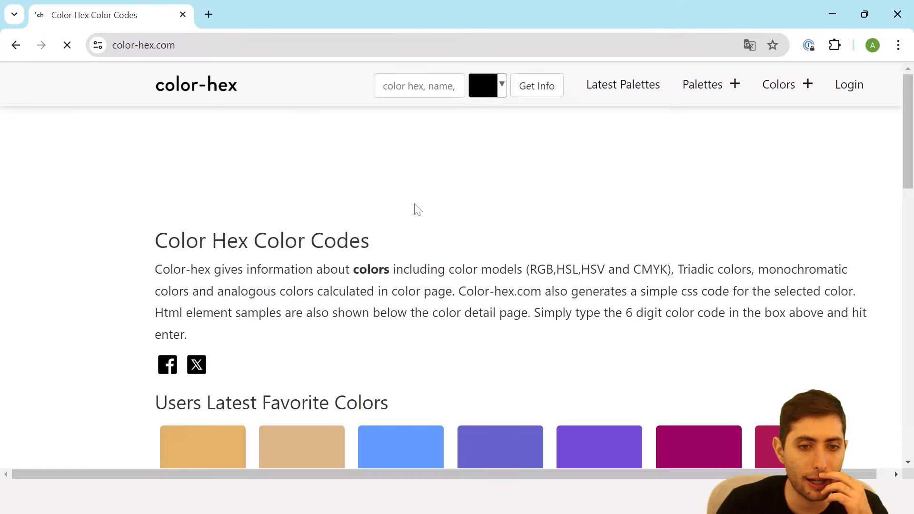
{"action": "scroll", "coordinate": [415, 204], "scroll_direction": "down", "scroll_amount": 10}
{"action": "scroll", "coordinate": [415, 210], "scroll_direction": "down", "scroll_amount": 5}
{"action": "scroll", "coordinate": [416, 210], "scroll_direction": "up", "scroll_amount": 9}
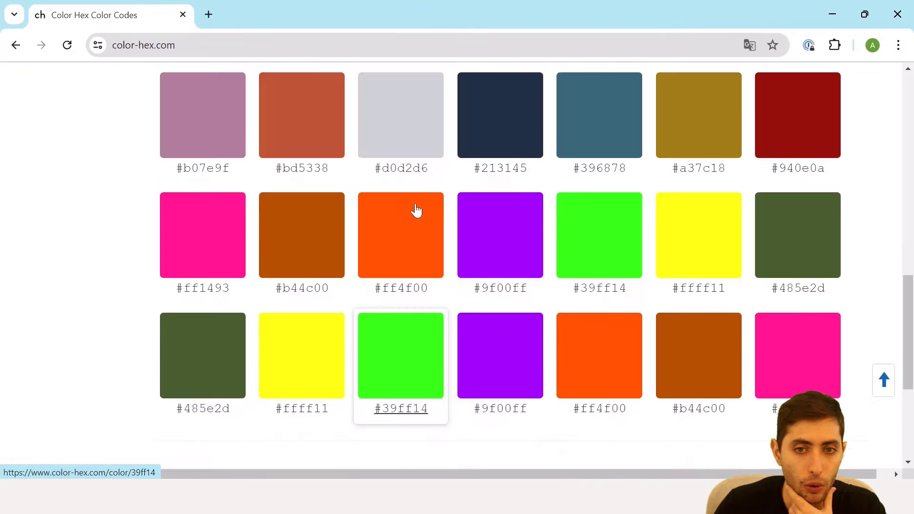
{"action": "scroll", "coordinate": [414, 210], "scroll_direction": "down", "scroll_amount": 3}
{"action": "scroll", "coordinate": [414, 205], "scroll_direction": "up", "scroll_amount": 9}
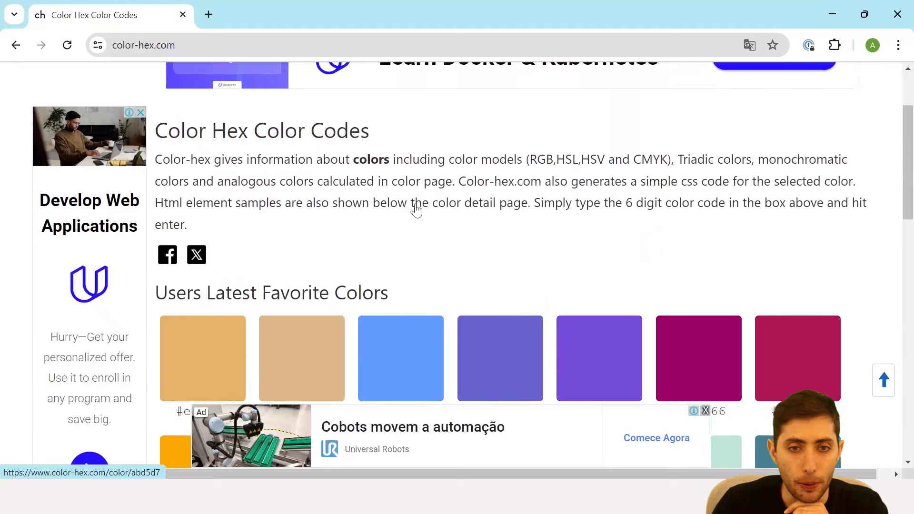
- Open the site's popular palettes and choose the Shades of Teal palette to show its hex codes
{"action": "left_click", "coordinate": [699, 84]}
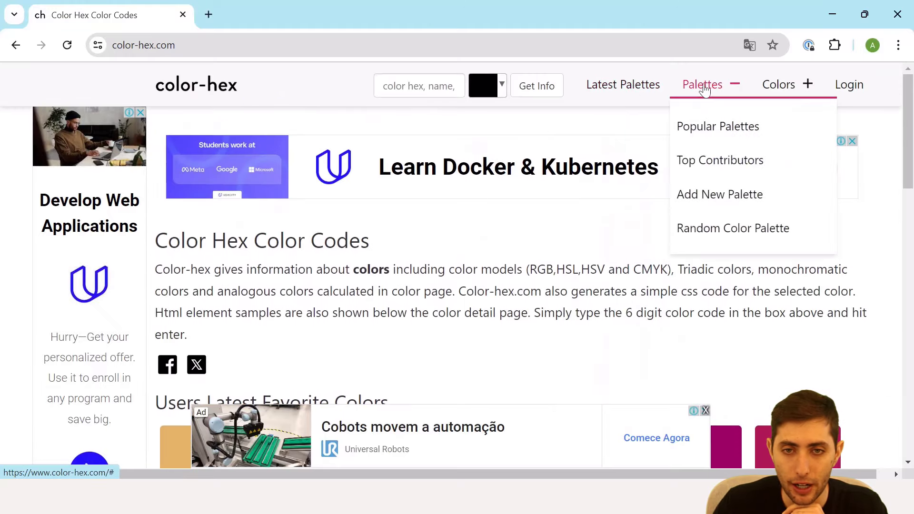
{"action": "left_click", "coordinate": [698, 125]}
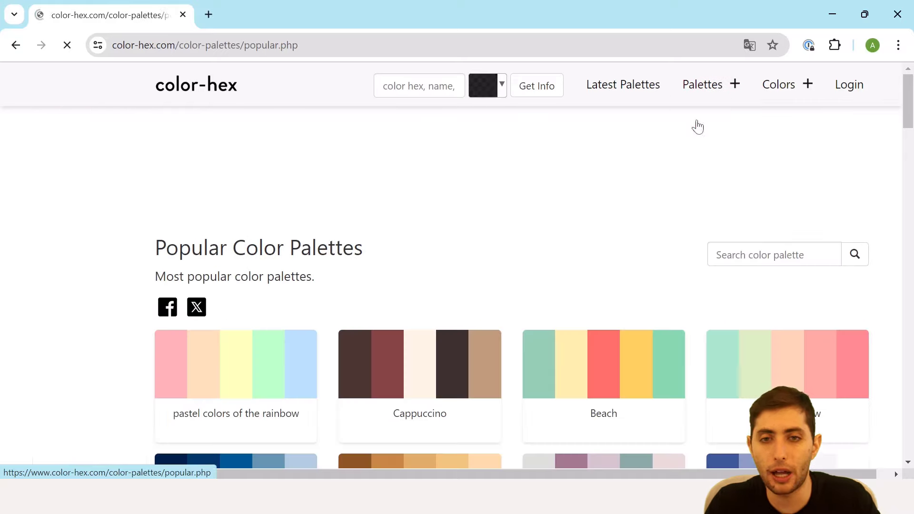
{"action": "scroll", "coordinate": [649, 257], "scroll_direction": "down", "scroll_amount": 4}
{"action": "scroll", "coordinate": [649, 256], "scroll_direction": "down", "scroll_amount": 4}
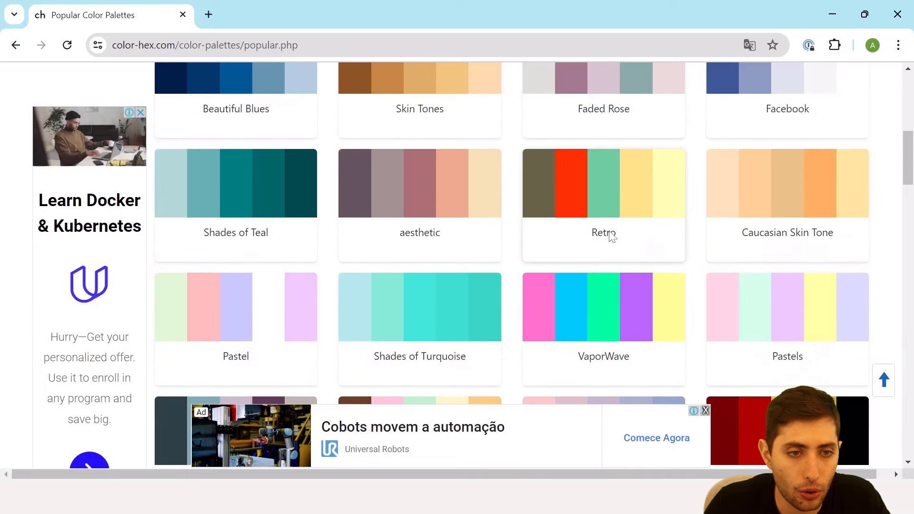
{"action": "left_click", "coordinate": [226, 237]}
{"action": "scroll", "coordinate": [398, 237], "scroll_direction": "down", "scroll_amount": 2}
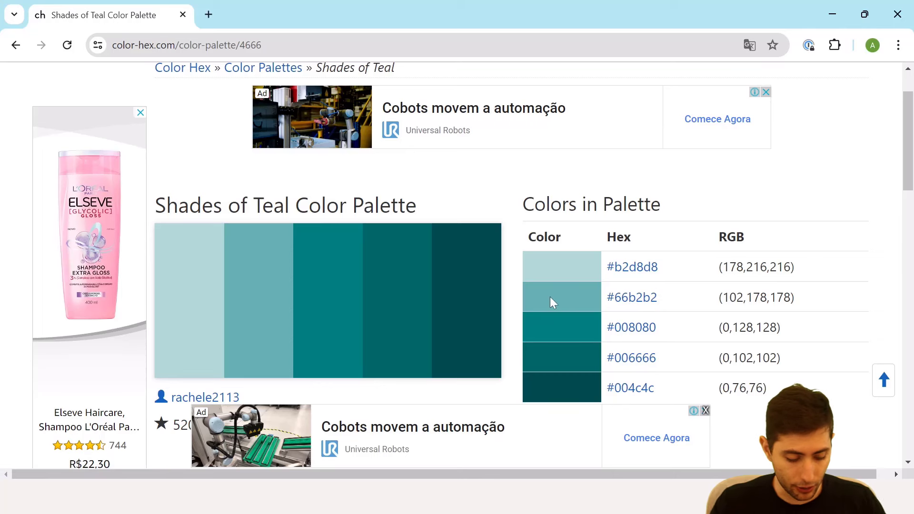
- Copy the hex code #66b2b2 from the Shades of Teal palette's color list
{"action": "left_click_drag", "start_coordinate": [522, 280], "coordinate": [682, 312]}
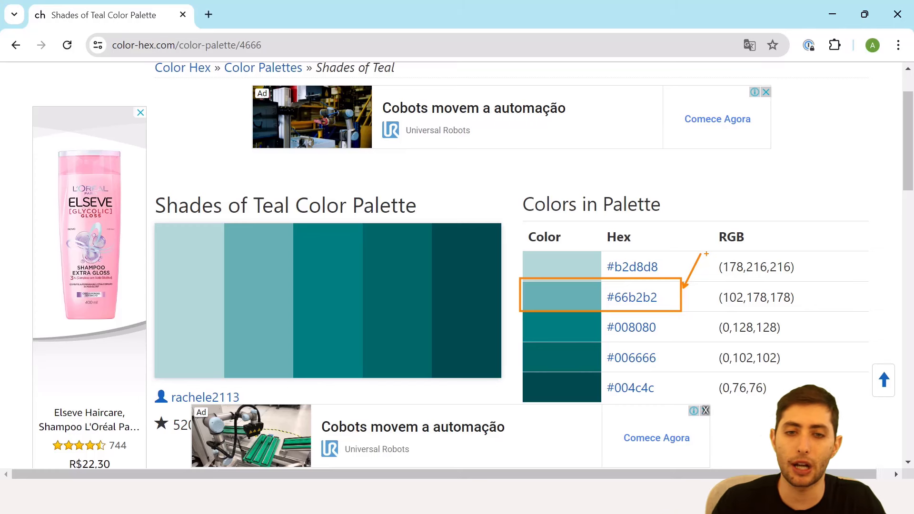
{"action": "key", "text": "Escape"}
{"action": "left_click_drag", "start_coordinate": [658, 297], "coordinate": [605, 304]}
{"action": "key", "text": "ctrl+c"}
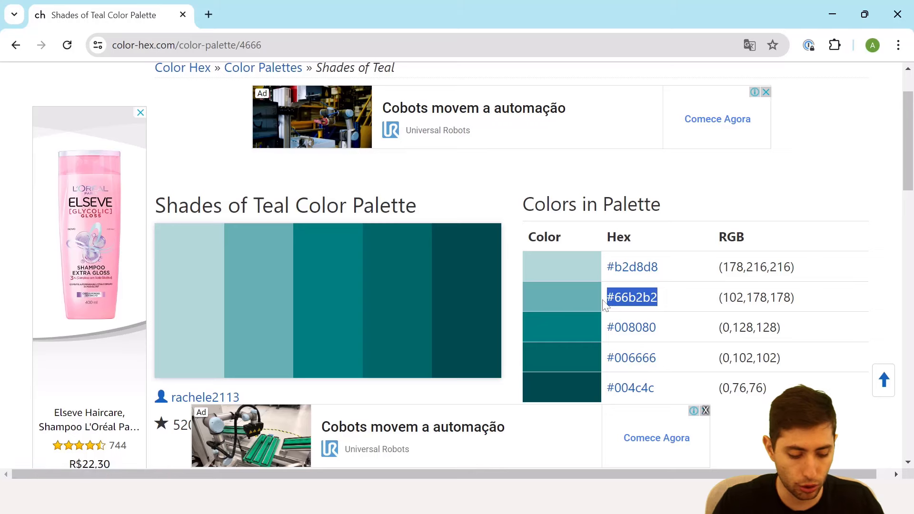
- Open WordPad and note the copied hex code as "#66b2b2 - verde do maior valor"
{"action": "key", "text": "super"}
{"action": "type", "text": "wordpa"}
{"action": "key", "text": "Return"}
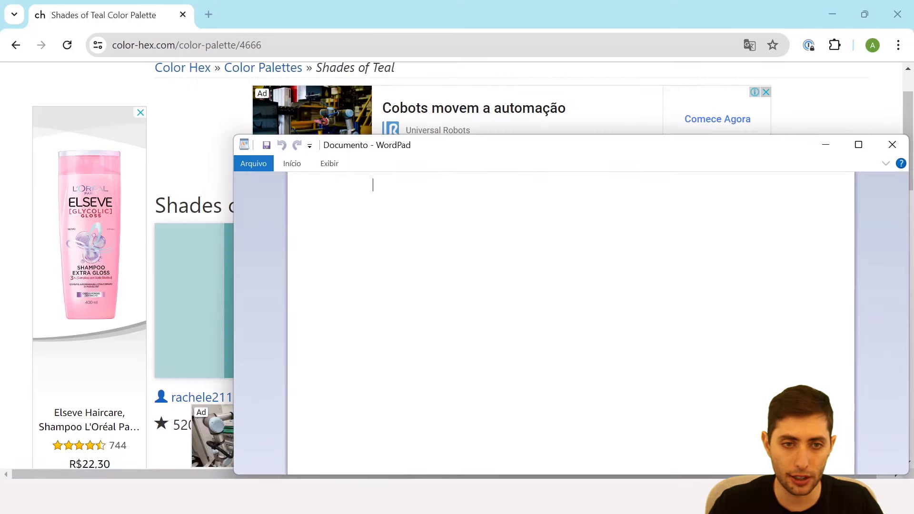
{"action": "key", "text": "ctrl+v"}
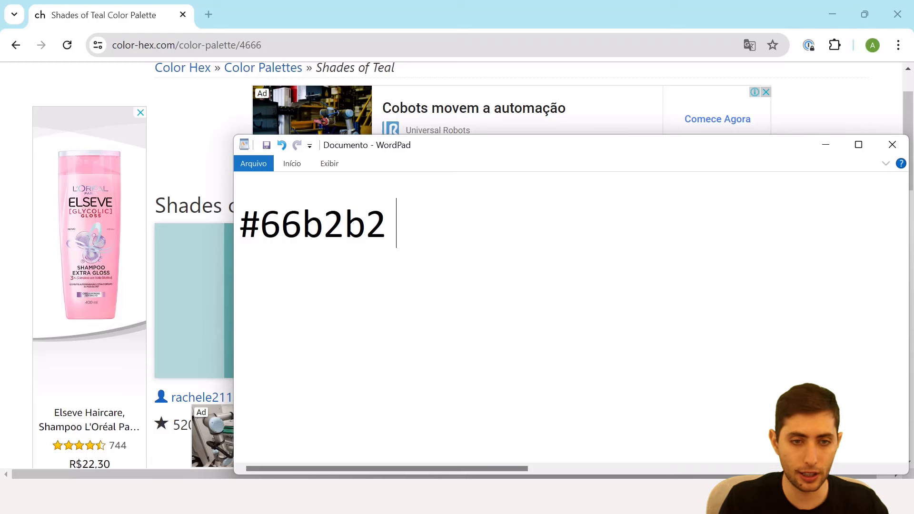
{"action": "type", "text": "- verde do maior val"}
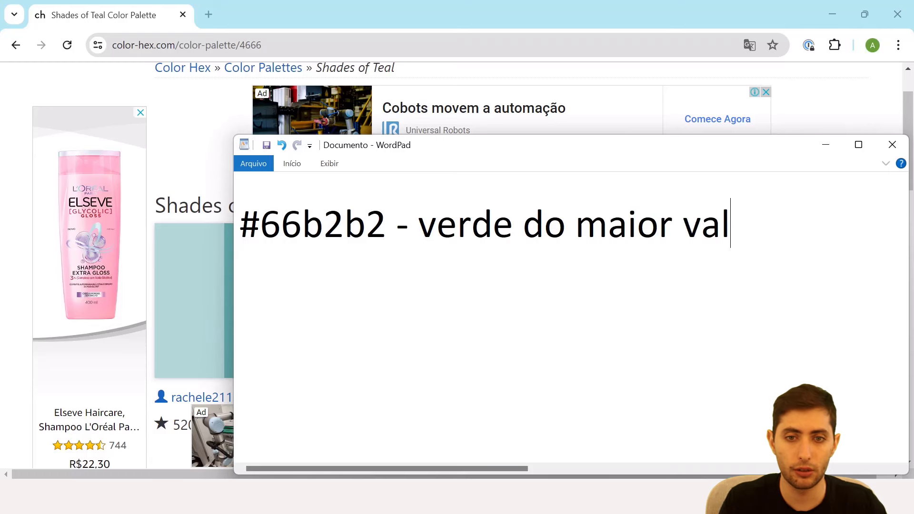
{"action": "type", "text": "or"}
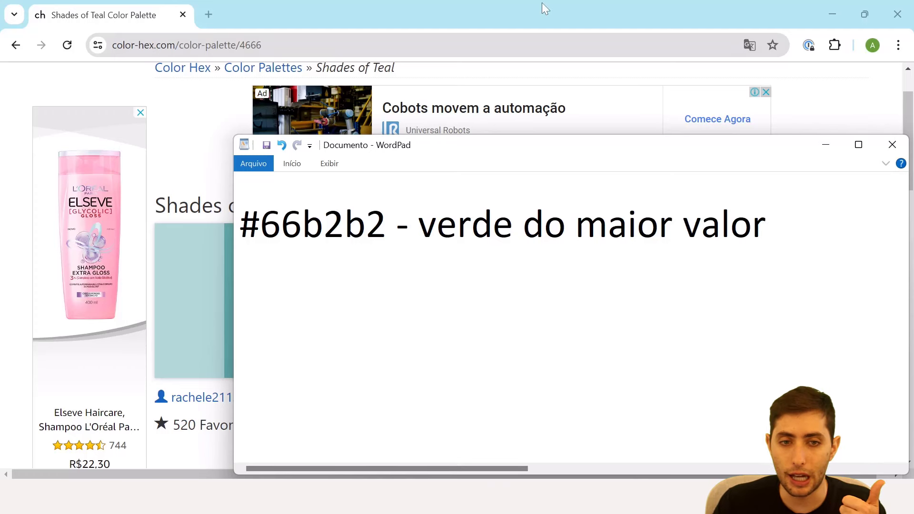
- Switch back to Chrome, open the #66b2b2 color details and examine its related and complementary colors
{"action": "key", "text": "alt+Tab"}
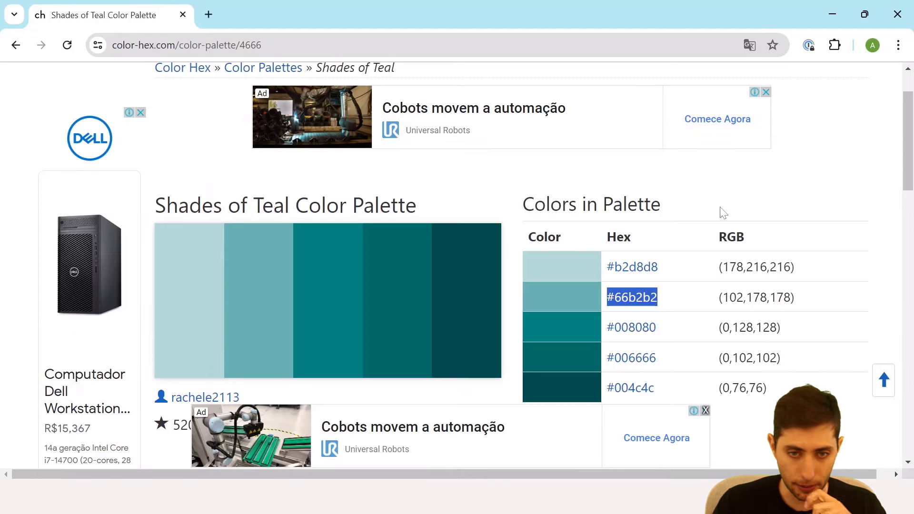
{"action": "scroll", "coordinate": [695, 288], "scroll_direction": "down", "scroll_amount": 4}
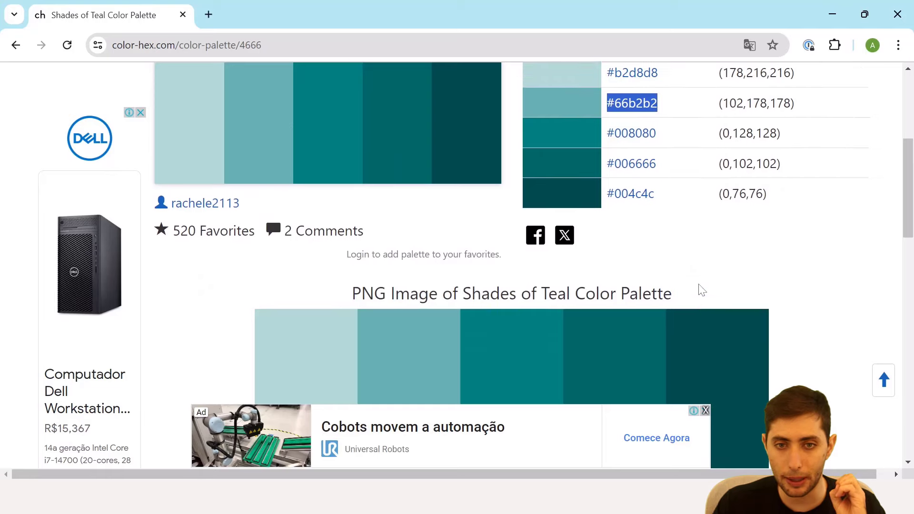
{"action": "scroll", "coordinate": [701, 290], "scroll_direction": "up", "scroll_amount": 3}
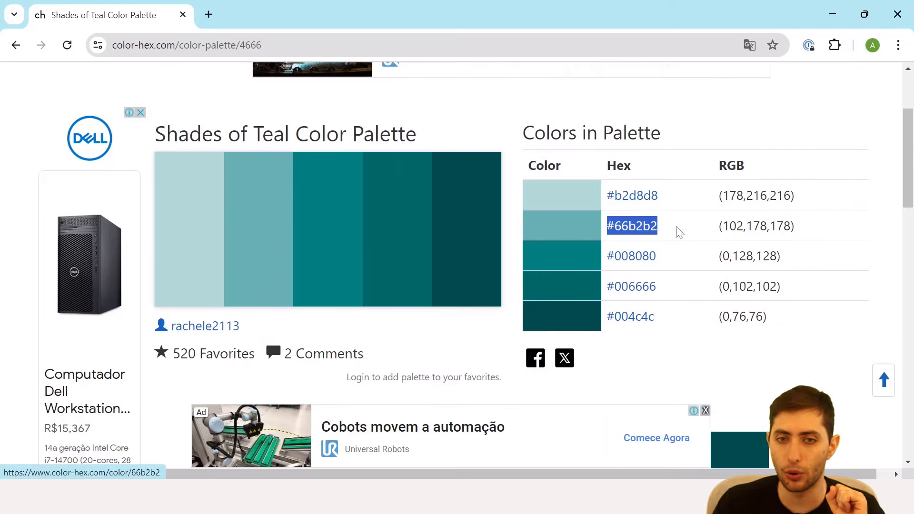
{"action": "left_click", "coordinate": [627, 227]}
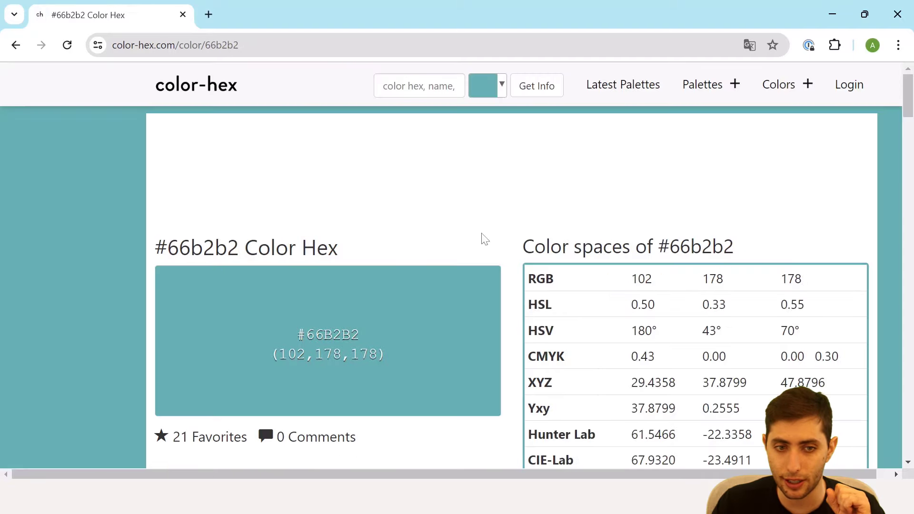
{"action": "scroll", "coordinate": [481, 276], "scroll_direction": "down", "scroll_amount": 7}
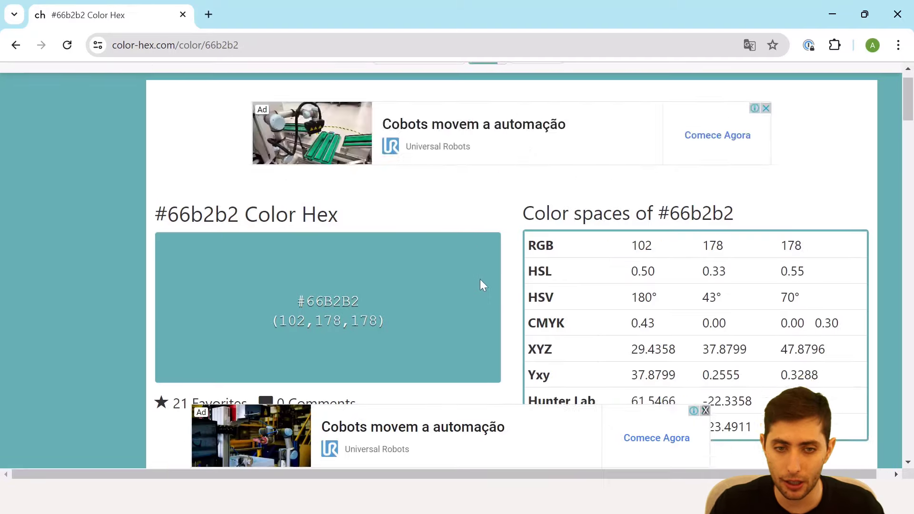
{"action": "scroll", "coordinate": [483, 286], "scroll_direction": "down", "scroll_amount": 10}
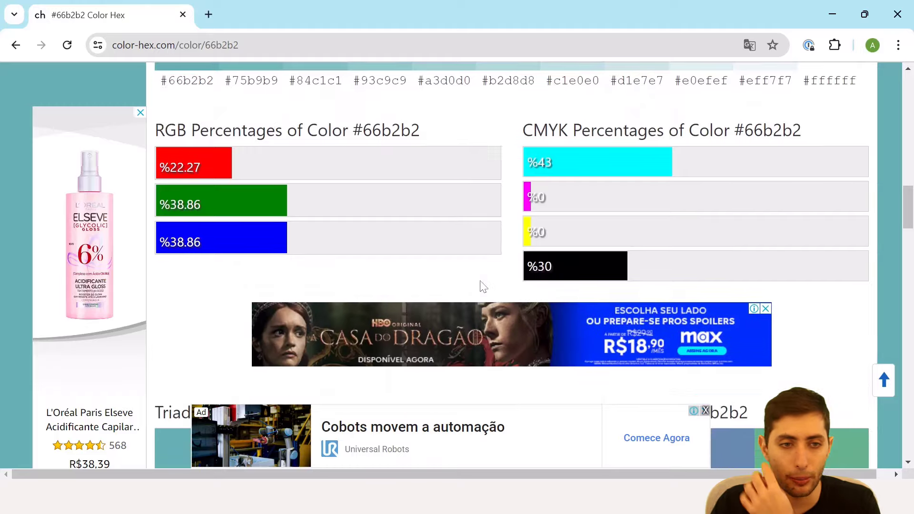
{"action": "scroll", "coordinate": [483, 286], "scroll_direction": "down", "scroll_amount": 2}
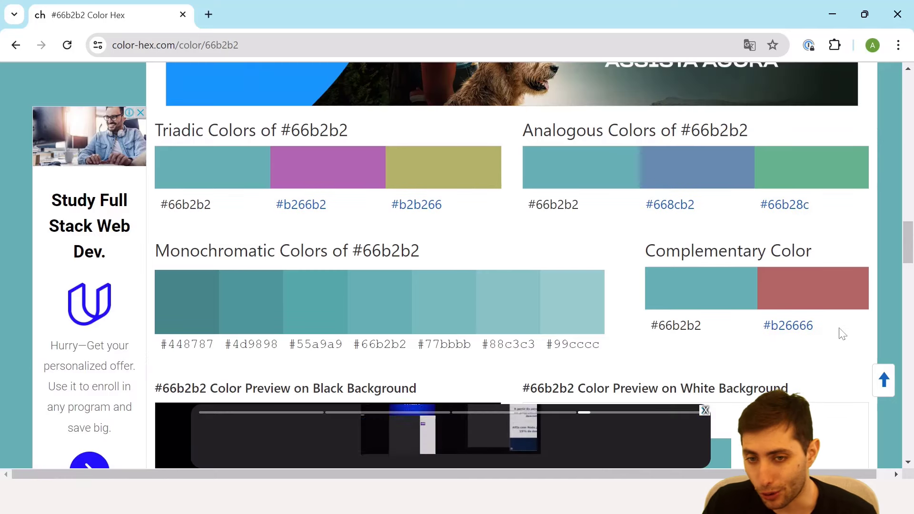
{"action": "left_click_drag", "start_coordinate": [839, 327], "coordinate": [750, 320]}
{"action": "left_click", "coordinate": [790, 290]}
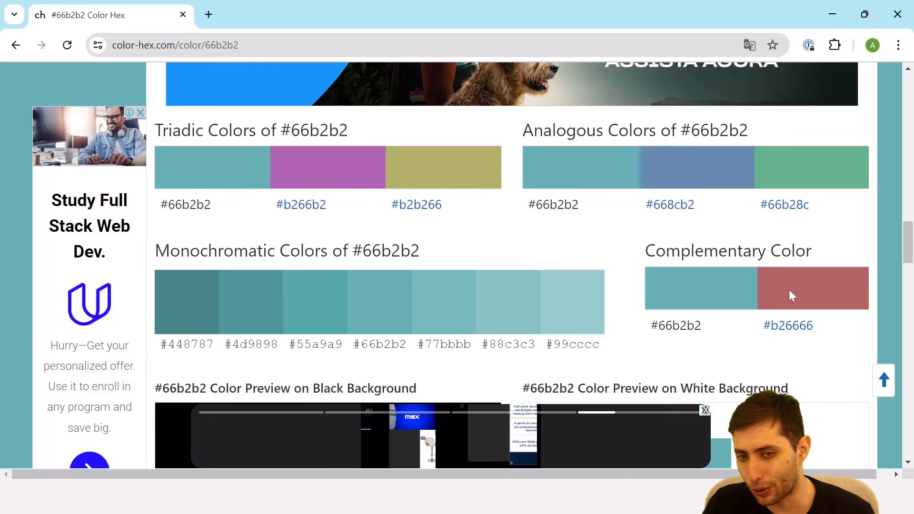
- Return to the site's popular palettes and open the Metro UI Colors palette in a new tab
{"action": "scroll", "coordinate": [796, 298], "scroll_direction": "up", "scroll_amount": 20}
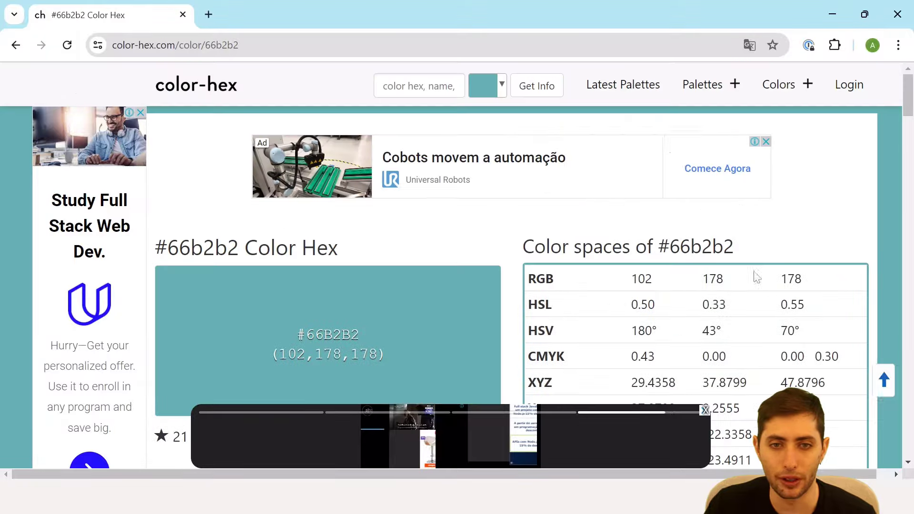
{"action": "left_click", "coordinate": [704, 85]}
{"action": "left_click", "coordinate": [710, 129]}
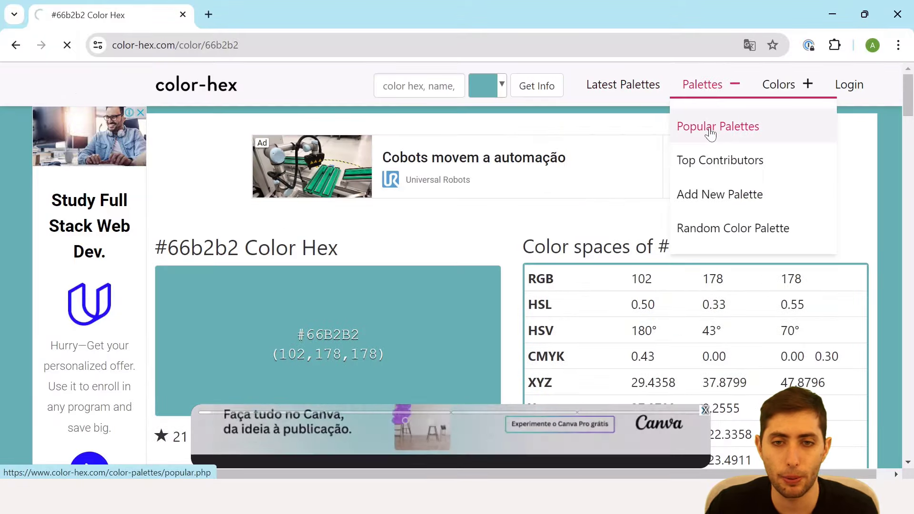
{"action": "scroll", "coordinate": [690, 156], "scroll_direction": "down", "scroll_amount": 14}
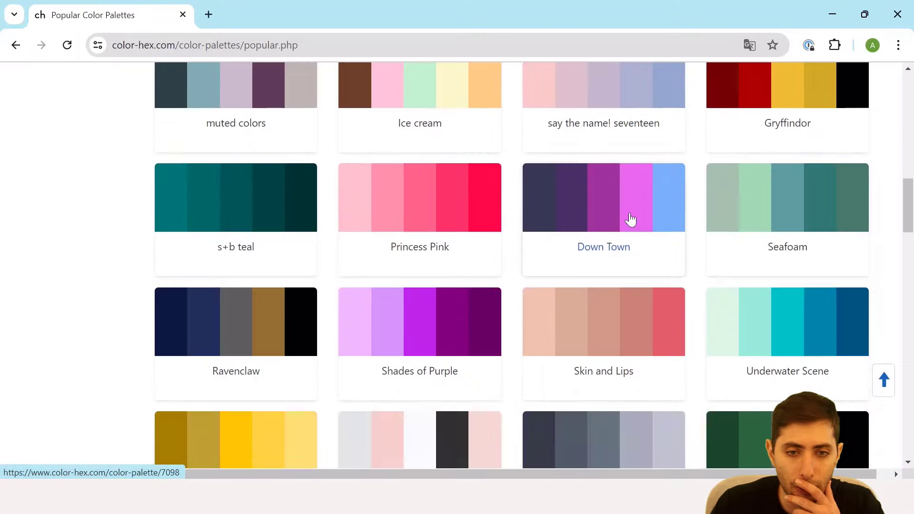
{"action": "scroll", "coordinate": [629, 216], "scroll_direction": "down", "scroll_amount": 11}
{"action": "scroll", "coordinate": [619, 221], "scroll_direction": "up", "scroll_amount": 4}
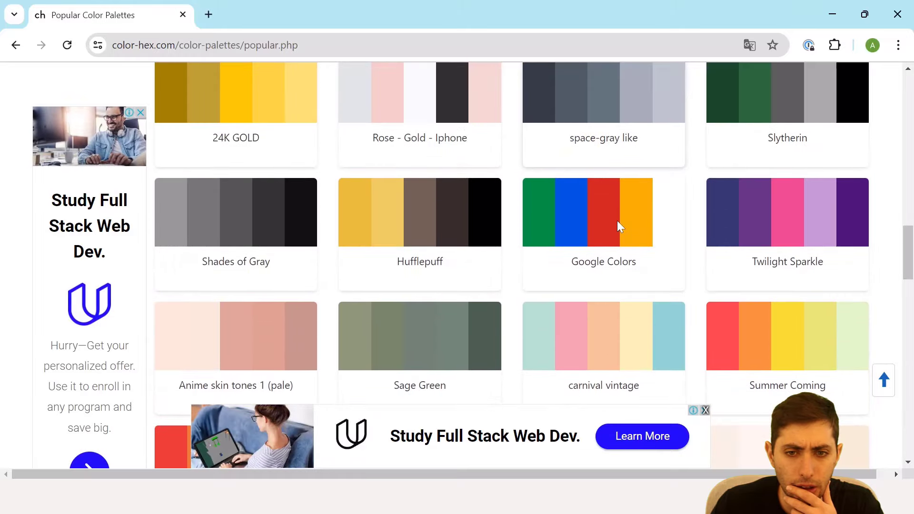
{"action": "scroll", "coordinate": [617, 221], "scroll_direction": "down", "scroll_amount": 2}
{"action": "scroll", "coordinate": [614, 228], "scroll_direction": "up", "scroll_amount": 2}
{"action": "scroll", "coordinate": [613, 231], "scroll_direction": "down", "scroll_amount": 5}
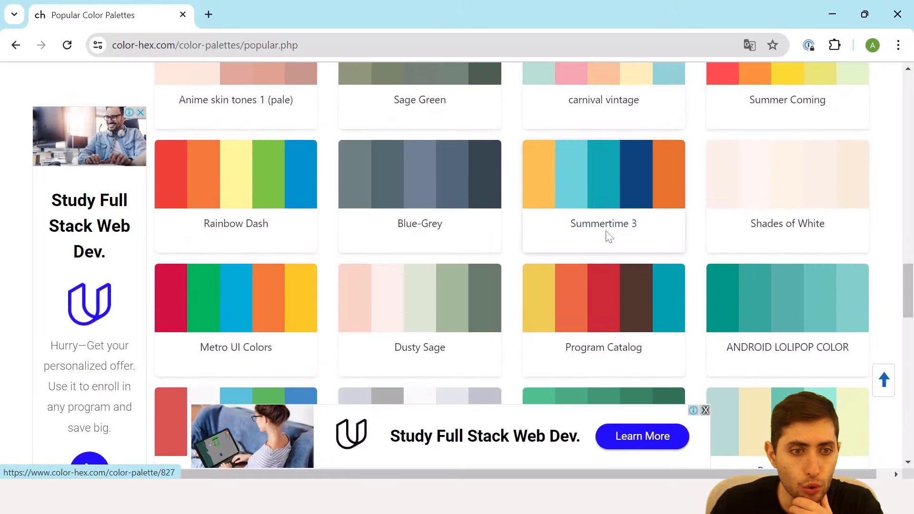
{"action": "scroll", "coordinate": [609, 235], "scroll_direction": "down", "scroll_amount": 2}
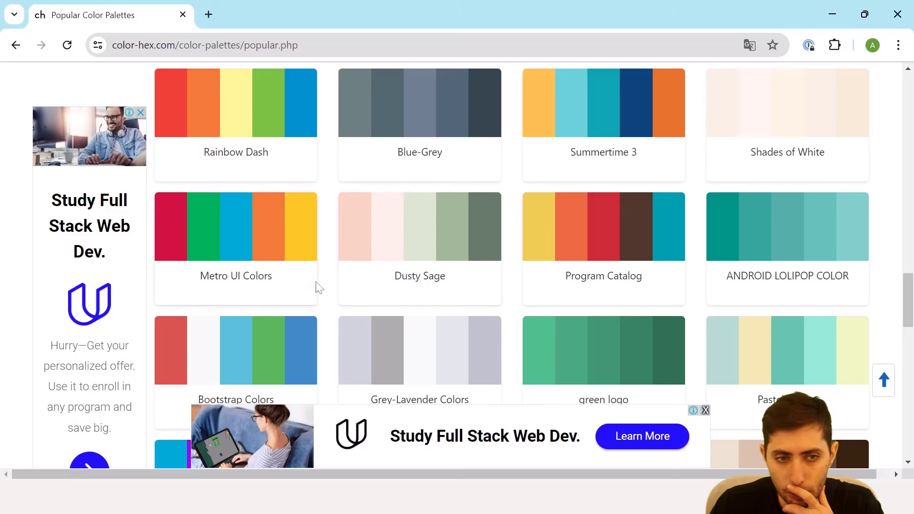
{"action": "left_click", "coordinate": [249, 285], "text": "ctrl"}
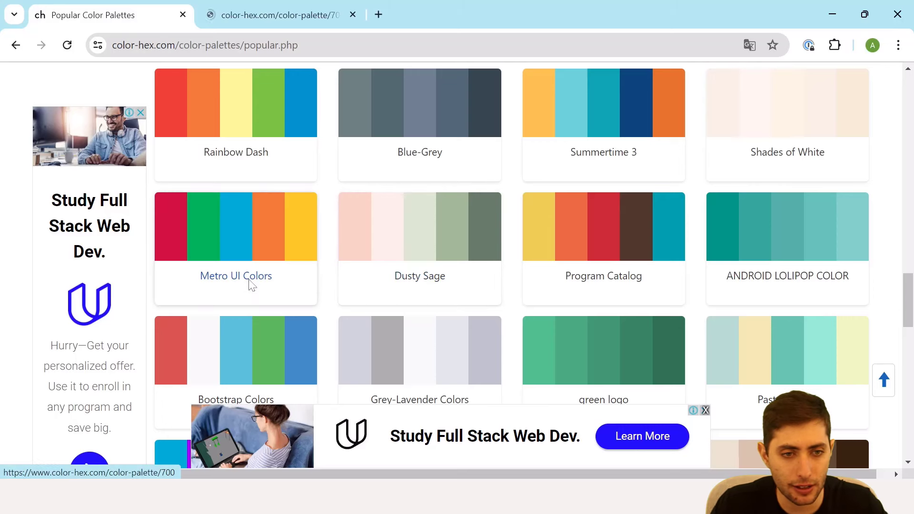
{"action": "key", "text": "ctrl+Tab"}
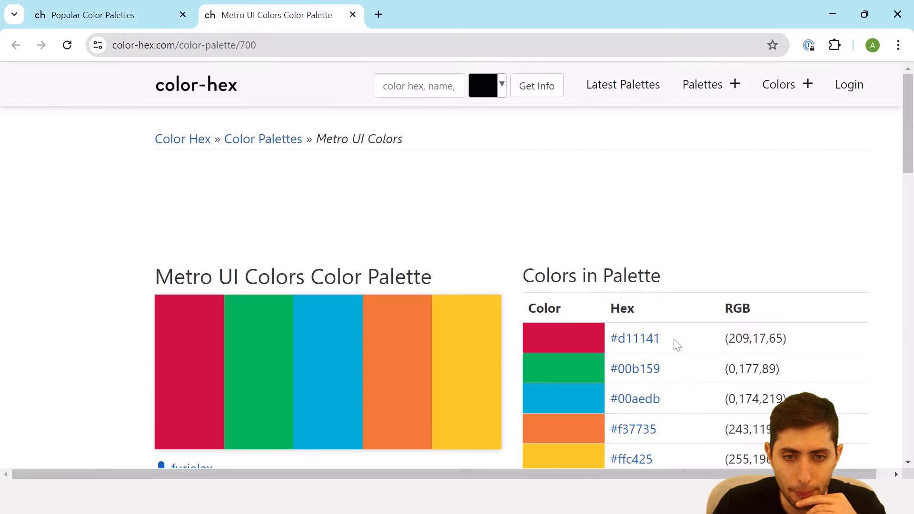
- Copy the palette's hex code #d11141 and note it on a new line in WordPad as "#d11141 - vermelho do menor valor"
{"action": "left_click_drag", "start_coordinate": [676, 345], "coordinate": [609, 349]}
{"action": "key", "text": "ctrl+c"}
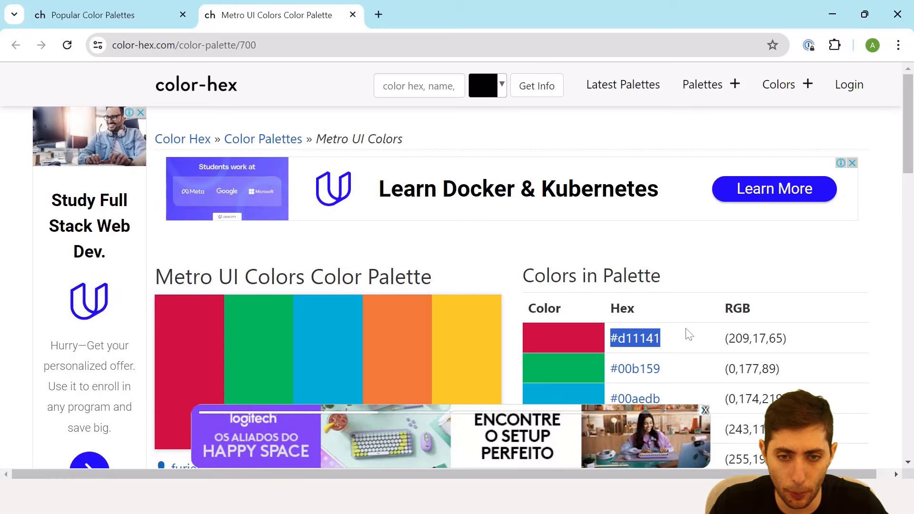
{"action": "left_click", "coordinate": [506, 497]}
{"action": "left_click", "coordinate": [584, 423]}
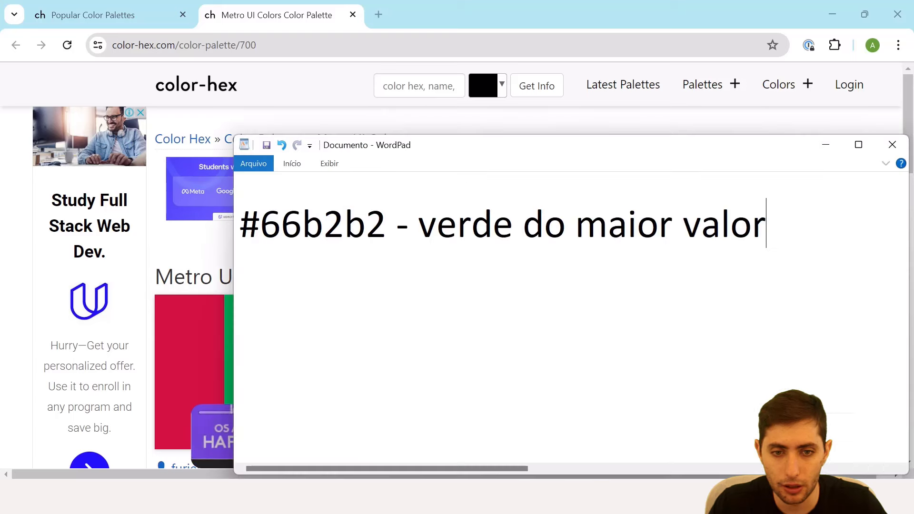
{"action": "key", "text": "Return"}
{"action": "key", "text": "ctrl+v"}
{"action": "type", "text": "- "}
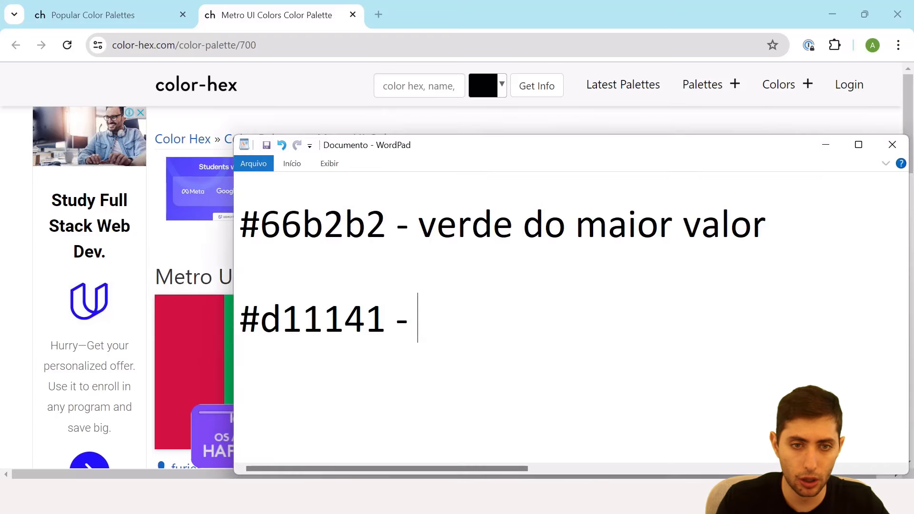
{"action": "type", "text": "vermelho "}
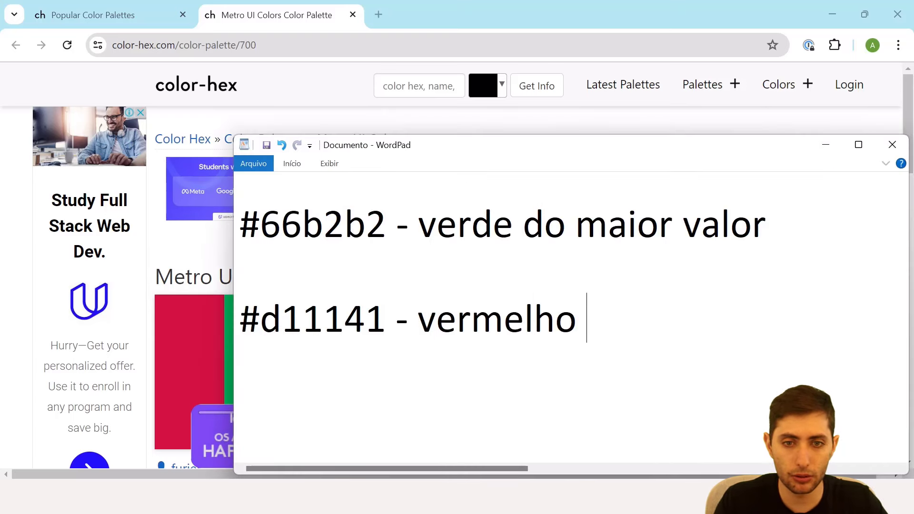
{"action": "type", "text": "do menor valoe"}
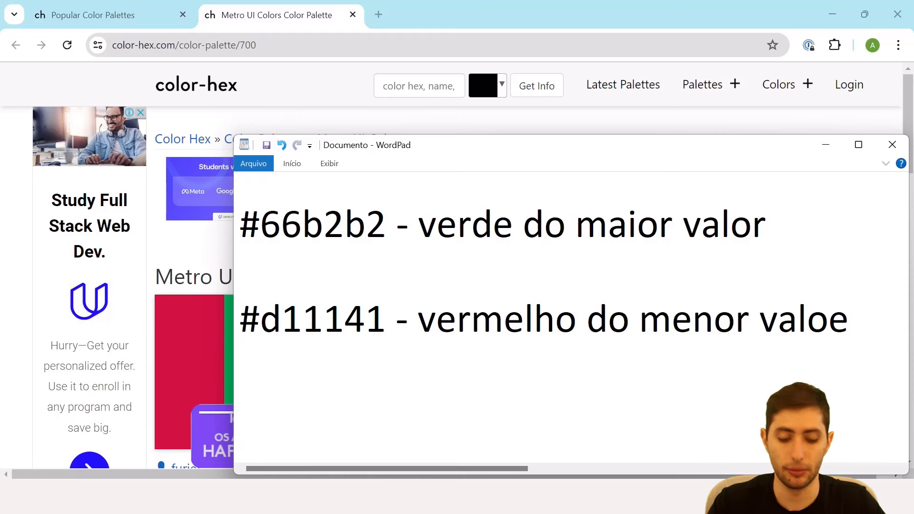
{"action": "key", "text": "BackSpace"}
{"action": "type", "text": "r"}
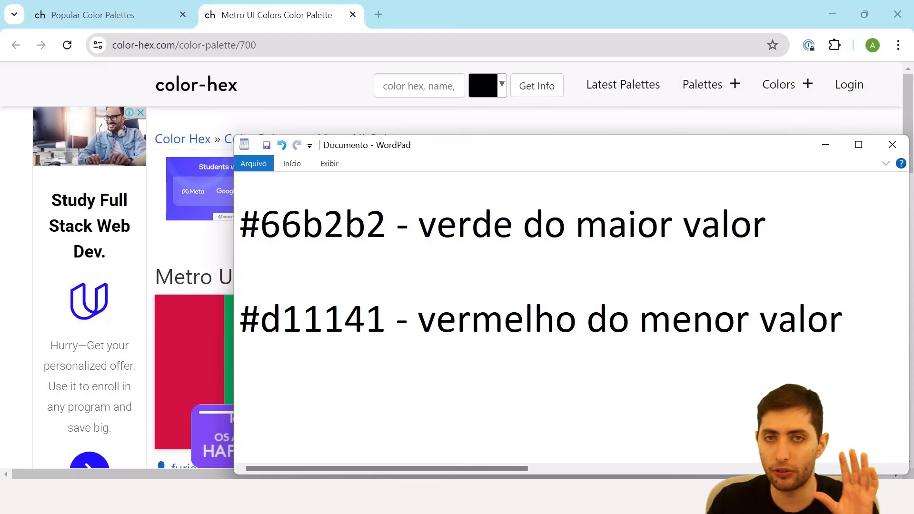
- Switch to Power BI and review the Maior Valor and Menor Valor cards together with the column chart on Página 2
{"action": "left_click", "coordinate": [543, 426]}
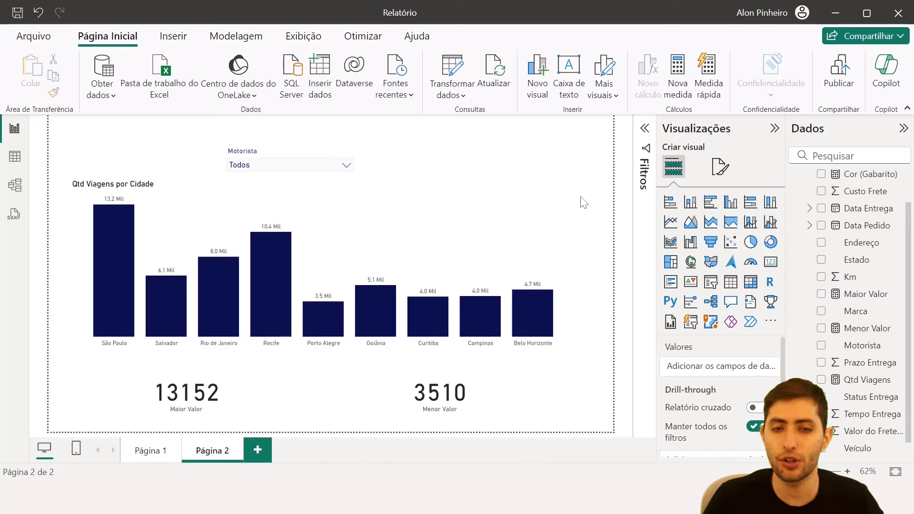
{"action": "left_click", "coordinate": [186, 393]}
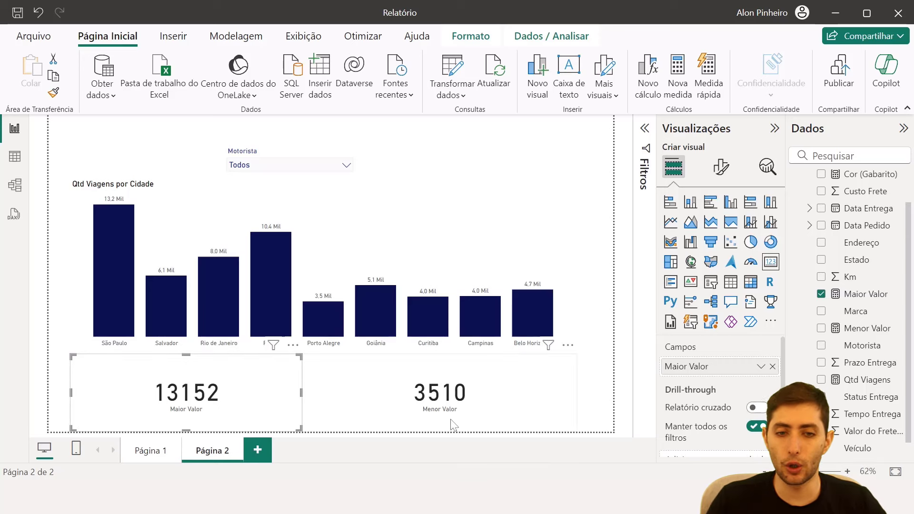
{"action": "left_click", "coordinate": [409, 384]}
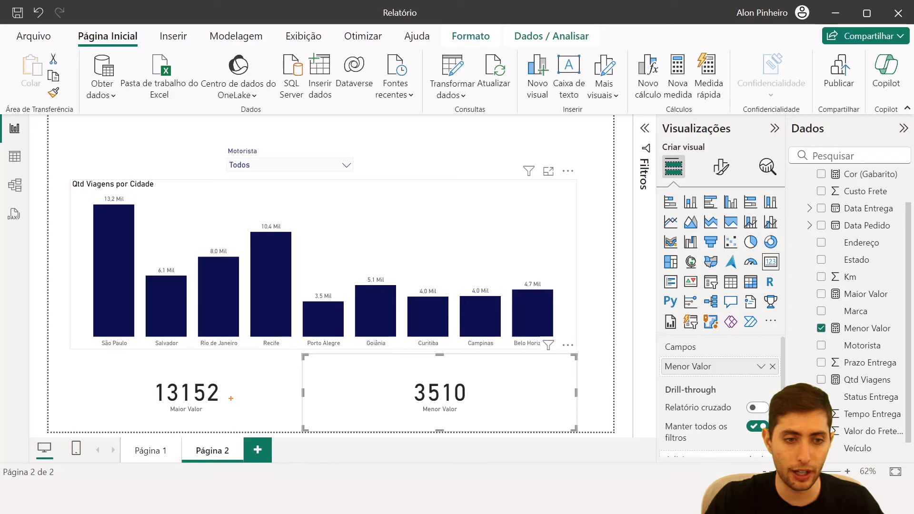
{"action": "left_click_drag", "start_coordinate": [231, 398], "coordinate": [284, 434]}
{"action": "left_click_drag", "start_coordinate": [469, 406], "coordinate": [525, 431]}
{"action": "left_click_drag", "start_coordinate": [287, 265], "coordinate": [342, 232]}
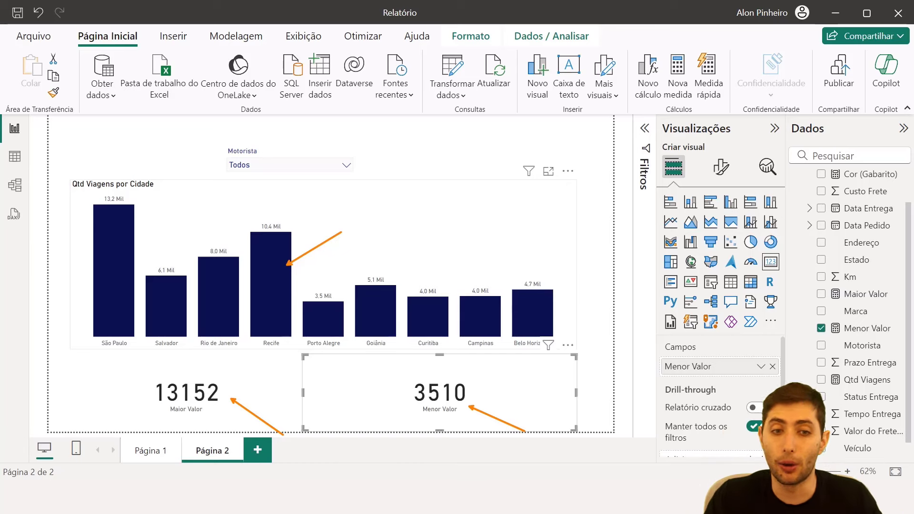
{"action": "key", "text": "Escape"}
- Copy the hex code #09124F from the column color settings of the Qtd Viagens por Cidade chart
{"action": "left_click", "coordinate": [344, 232]}
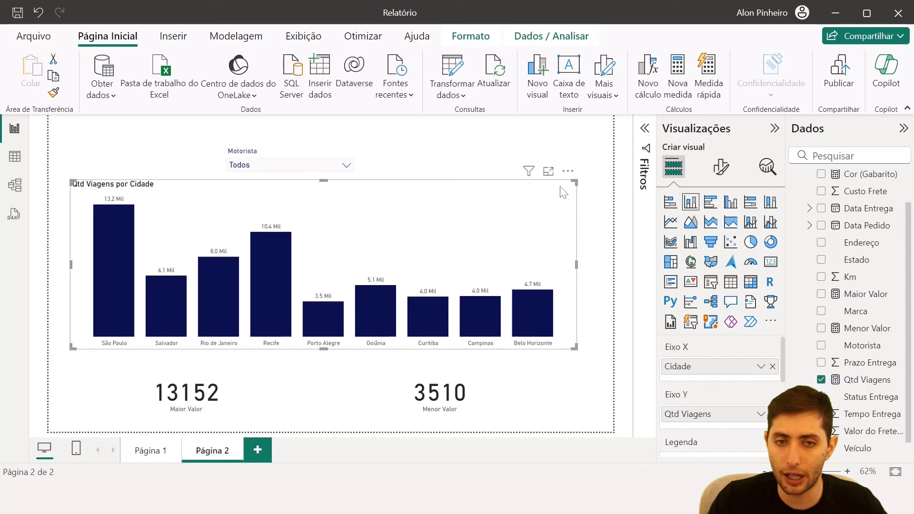
{"action": "left_click", "coordinate": [721, 167]}
{"action": "scroll", "coordinate": [742, 327], "scroll_direction": "down", "scroll_amount": 3}
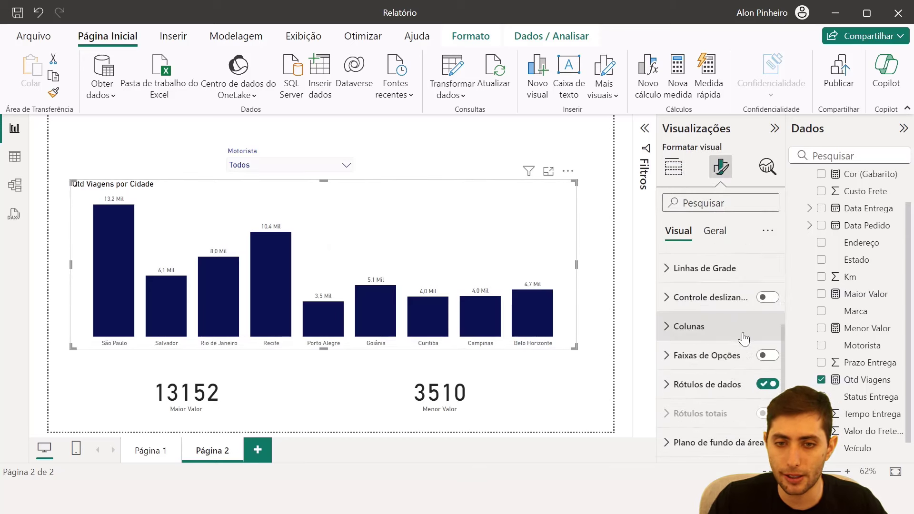
{"action": "left_click", "coordinate": [714, 333]}
{"action": "scroll", "coordinate": [710, 341], "scroll_direction": "down", "scroll_amount": 3}
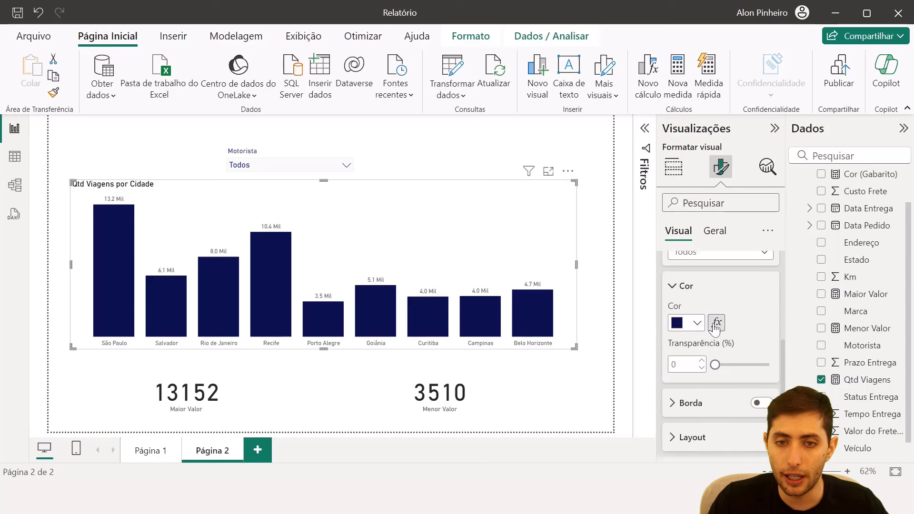
{"action": "left_click", "coordinate": [696, 328]}
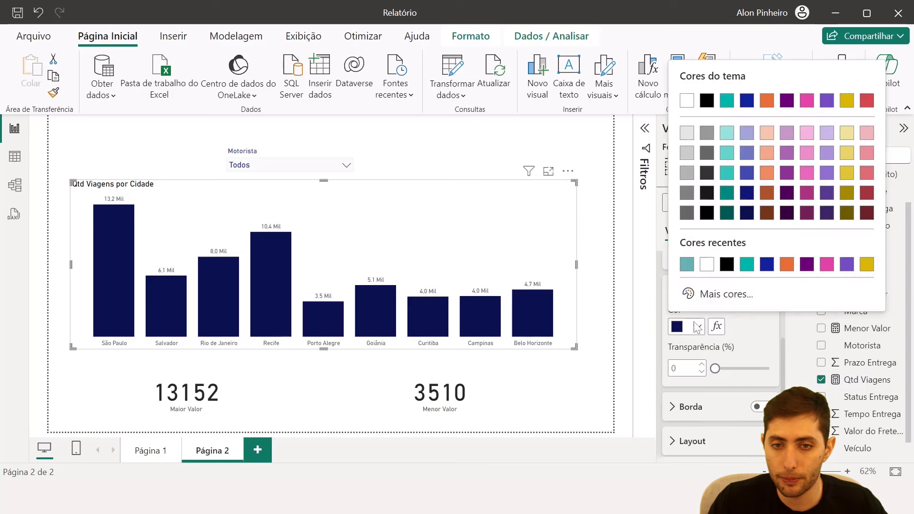
{"action": "left_click", "coordinate": [718, 295]}
{"action": "key", "text": "ctrl+c"}
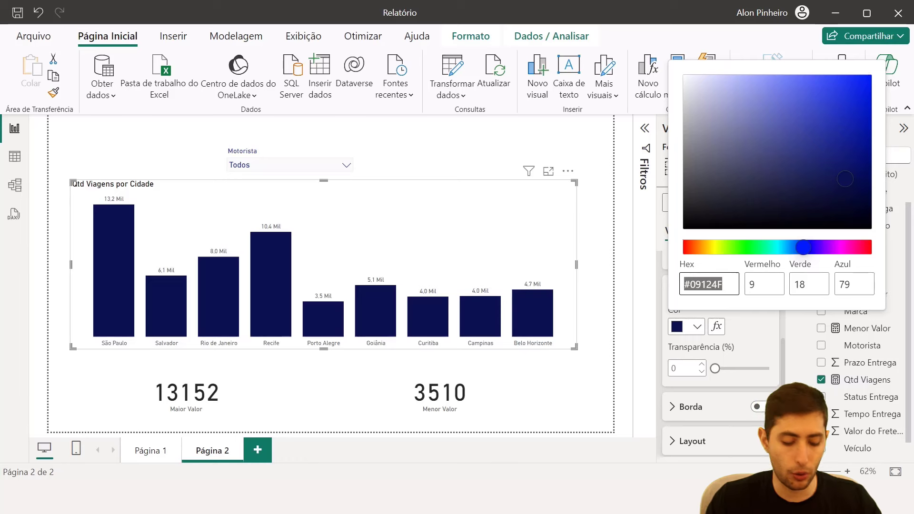
- Switch to the WordPad color notes and add a new line reading "#09124F - azul padrão do gráfico"
{"action": "mouse_move", "coordinate": [533, 478]}
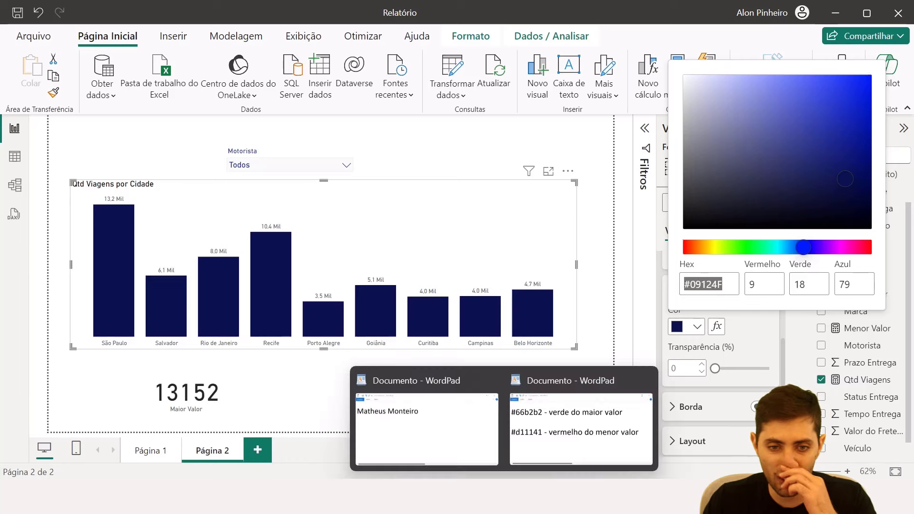
{"action": "left_click", "coordinate": [581, 419]}
{"action": "key", "text": "Return"}
{"action": "key", "text": "Return"}
{"action": "key", "text": "ctrl+v"}
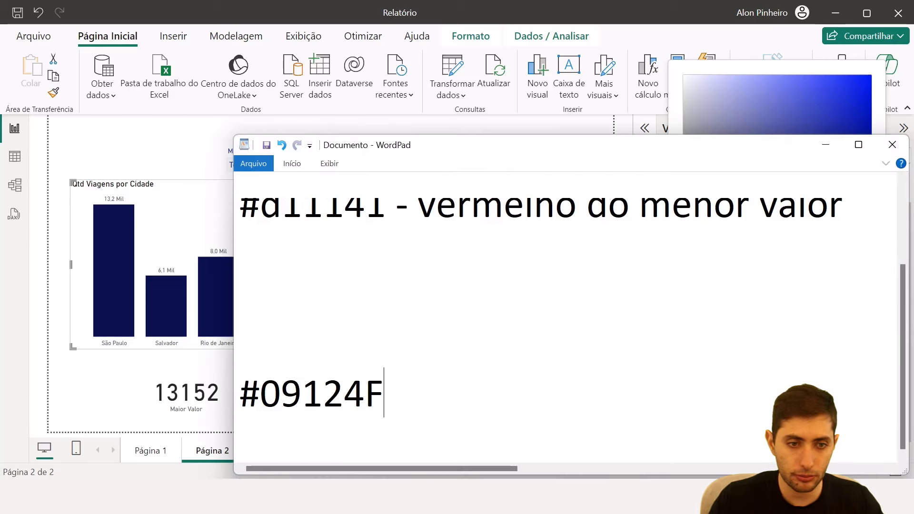
{"action": "type", "text": "- azul padr"}
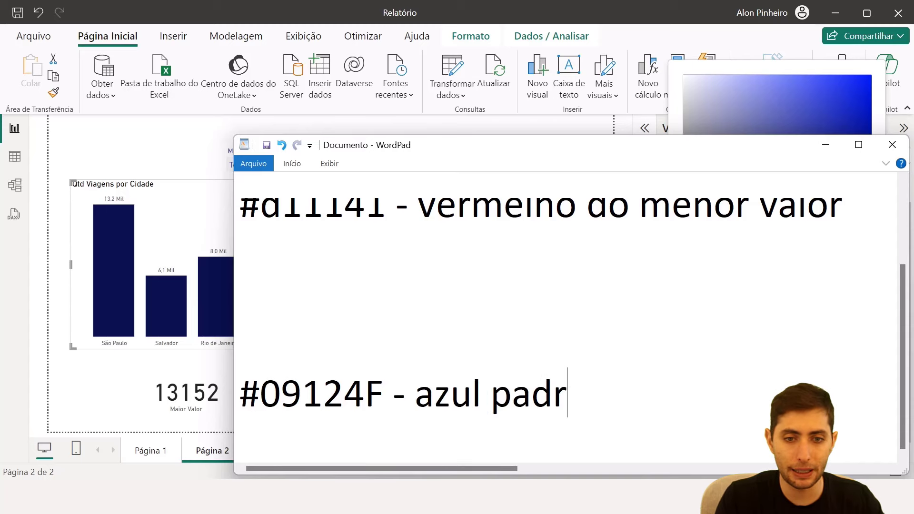
{"action": "type", "text": "ão do gráfico"}
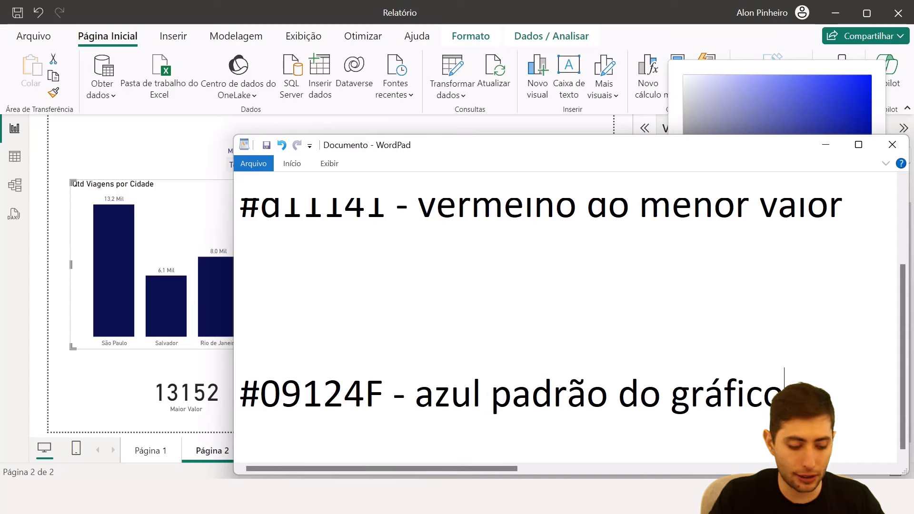
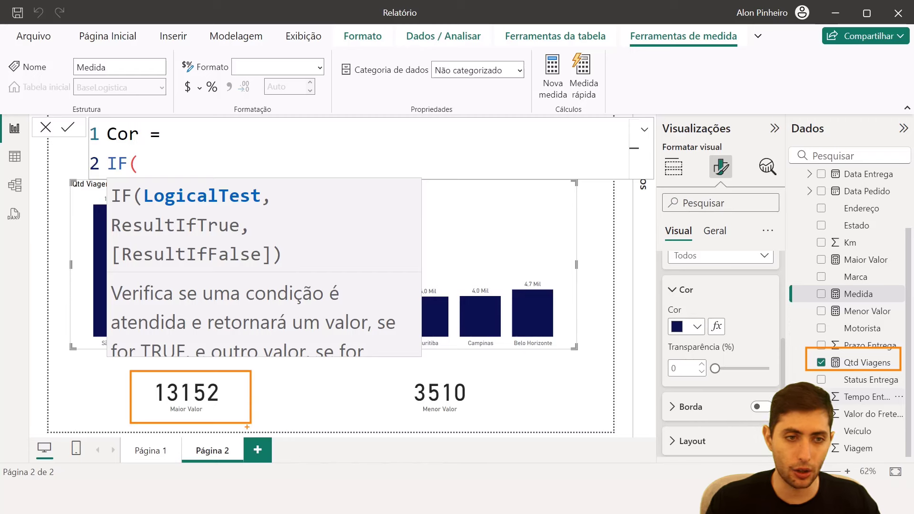
- In the Cor measure, write the IF function's logical test as [Qtd Viagens]=[Maior Valor]
{"action": "type", "text": "qtd"}
{"action": "key", "text": "Tab"}
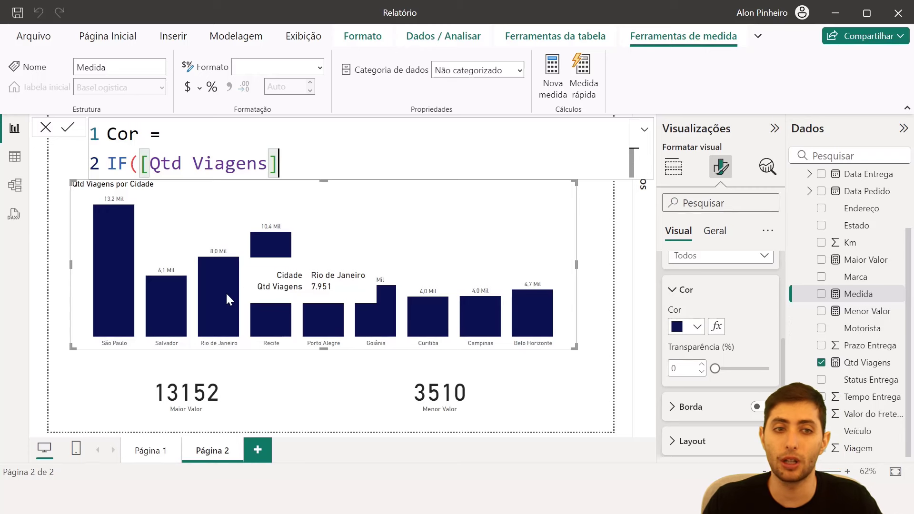
{"action": "left_click_drag", "start_coordinate": [279, 164], "coordinate": [139, 164]}
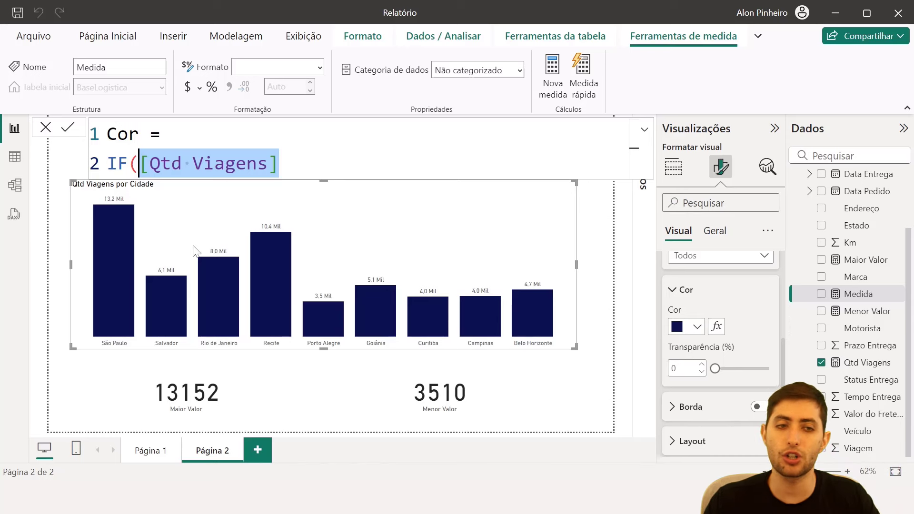
{"action": "key", "text": "Right"}
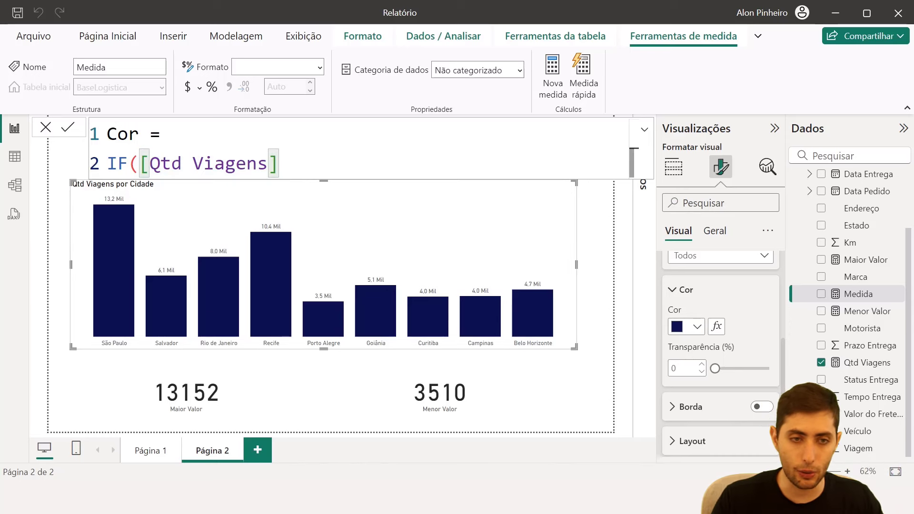
{"action": "type", "text": "=maior va"}
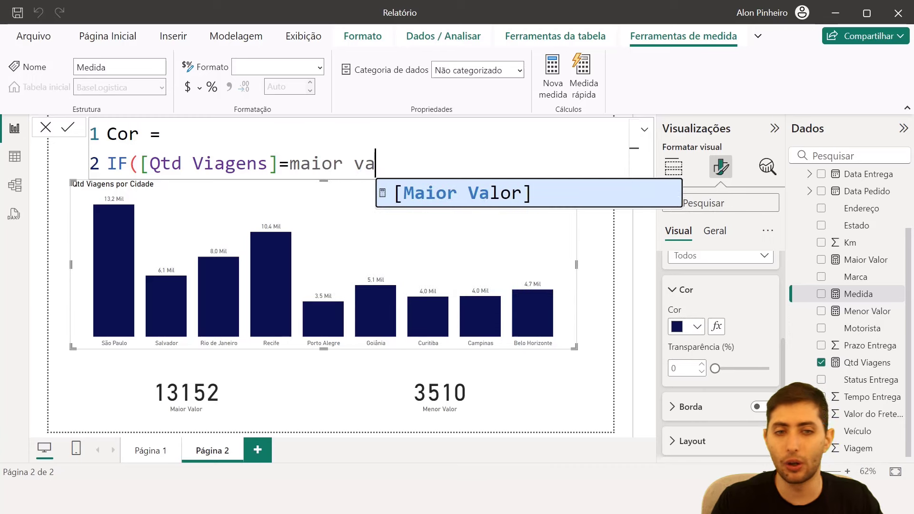
{"action": "key", "text": "Tab"}
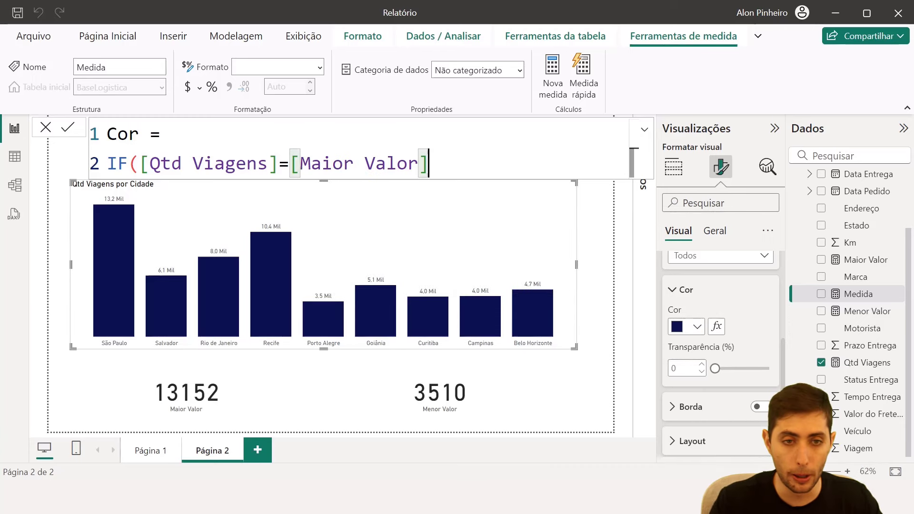
{"action": "type", "text": ","}
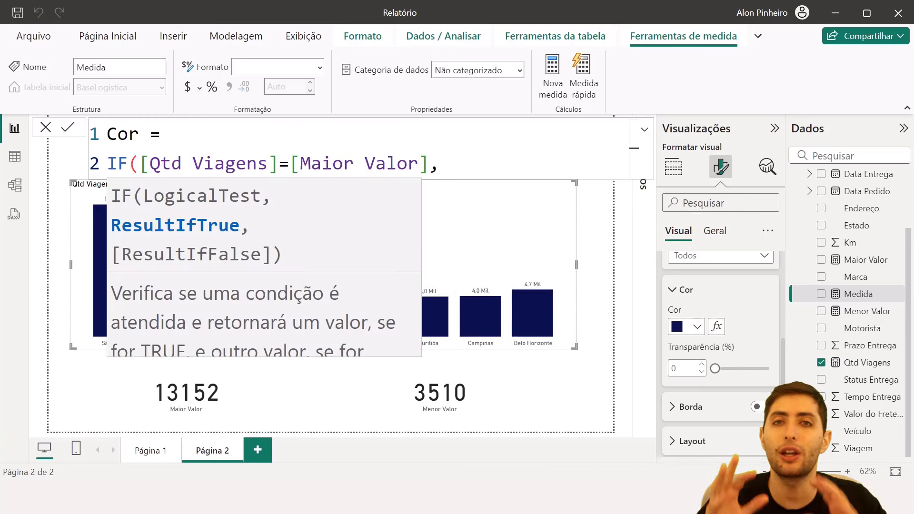
- Copy #66b2b2 from the WordPad notes and enter it in quotes as the Power BI IF's result when true
{"action": "key", "text": "alt+Tab"}
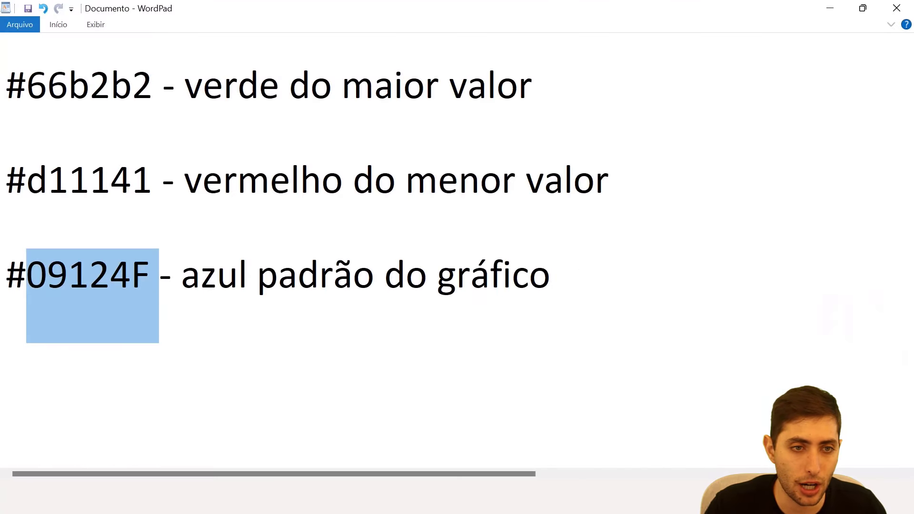
{"action": "left_click_drag", "start_coordinate": [152, 86], "coordinate": [11, 87]}
{"action": "key", "text": "ctrl+c"}
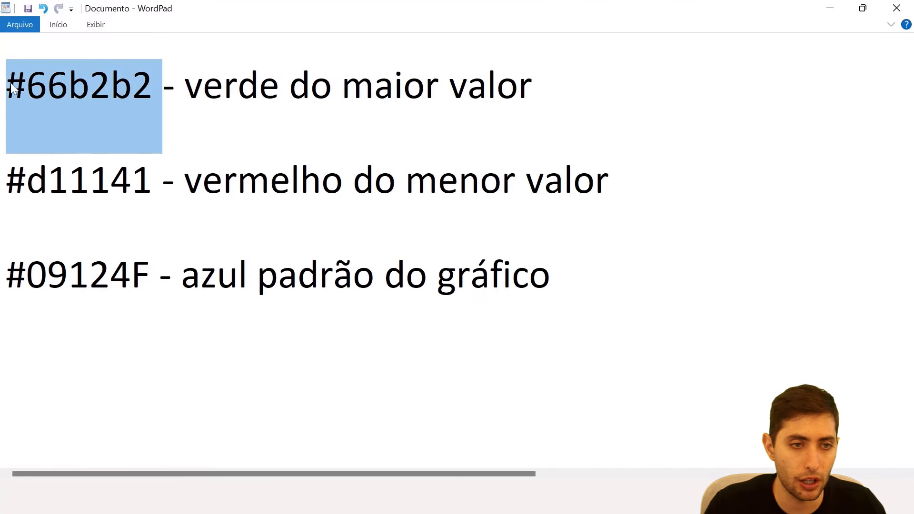
{"action": "key", "text": "alt+Tab"}
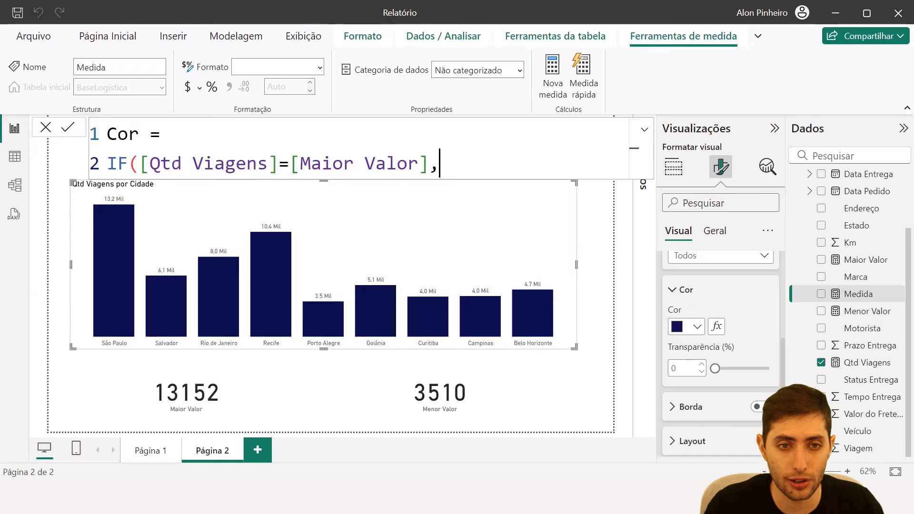
{"action": "type", "text": "\""}
{"action": "key", "text": "ctrl+v"}
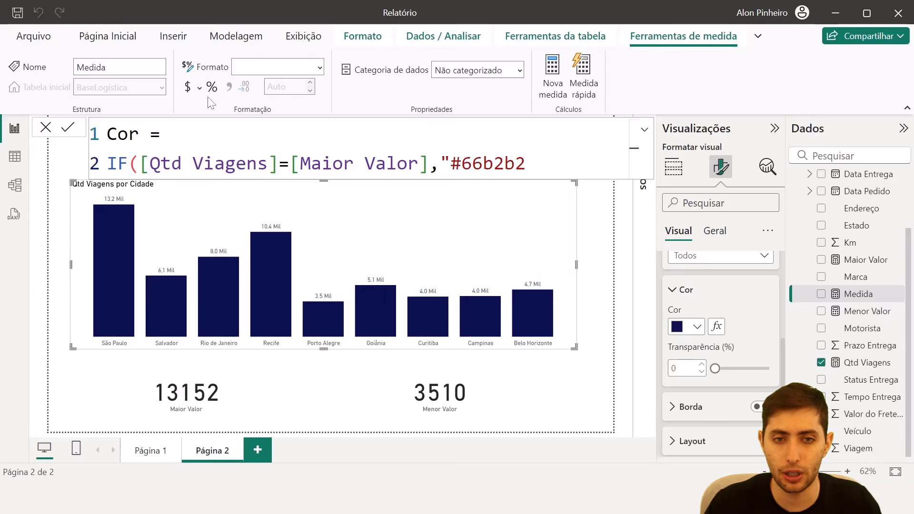
{"action": "type", "text": "\""}
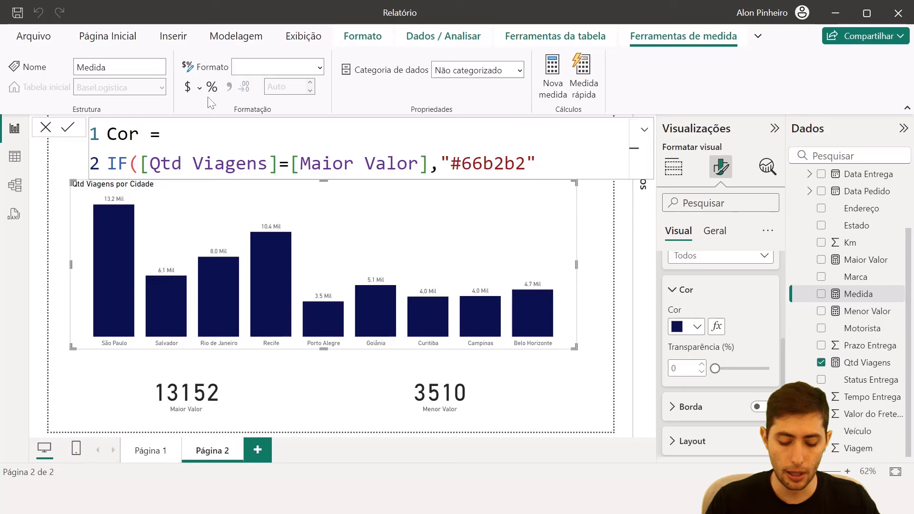
{"action": "type", "text": ","}
- Add an indented nested IF on a new line of the Cor measure, testing [Qtd Viagens]=[Menor Valor]
{"action": "key", "text": "shift+Return"}
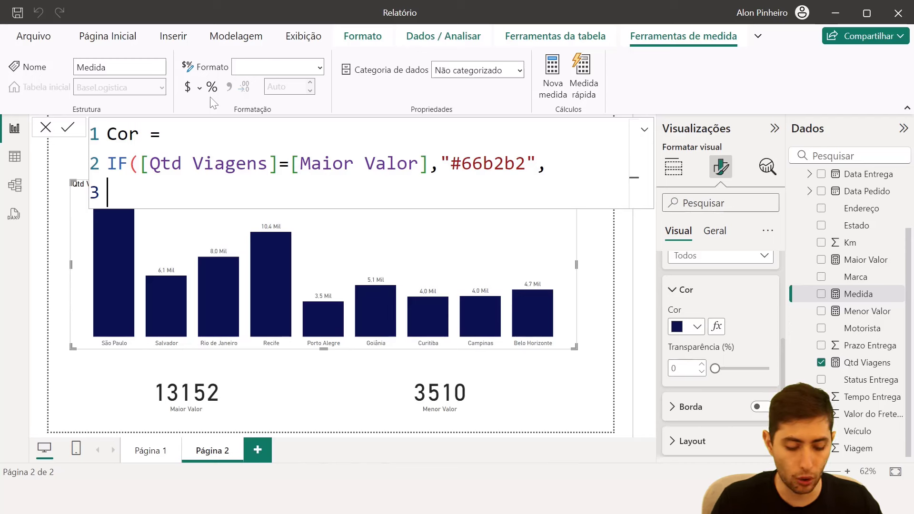
{"action": "key", "text": "Tab"}
{"action": "type", "text": "IF("}
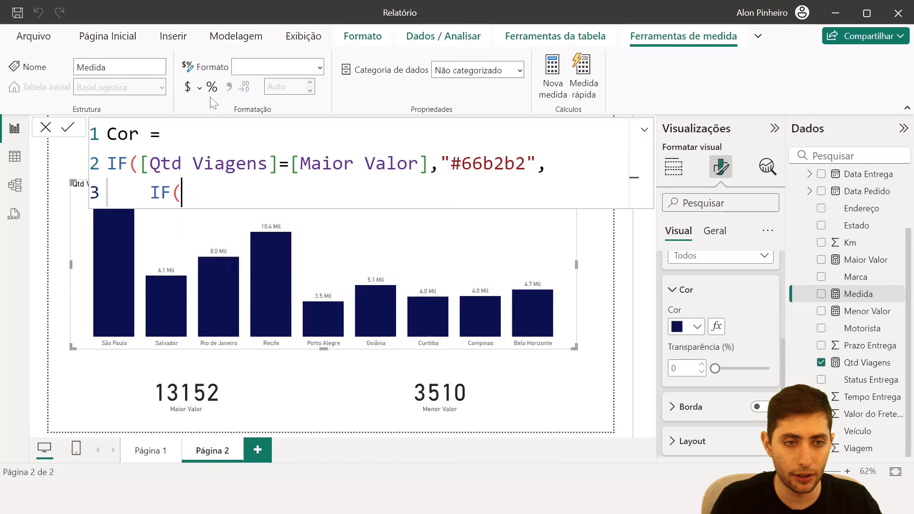
{"action": "type", "text": "qtd"}
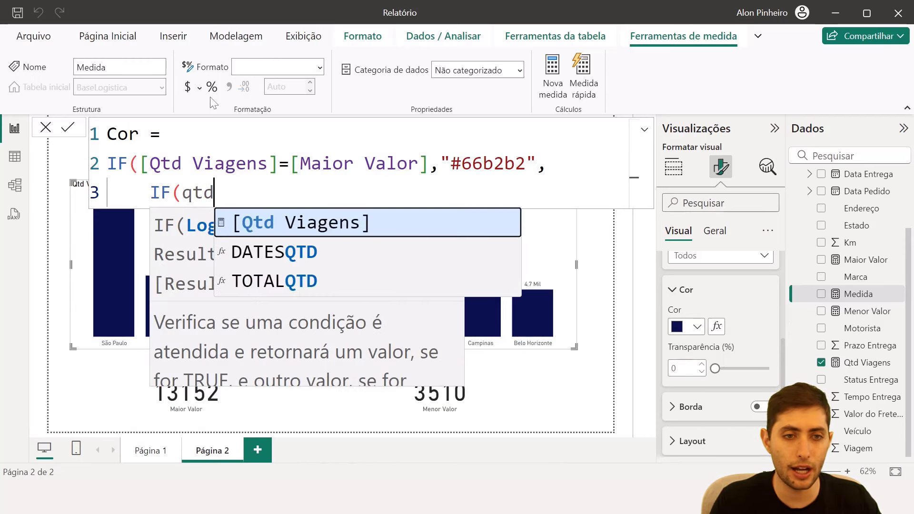
{"action": "key", "text": "Tab"}
{"action": "type", "text": "=meno"}
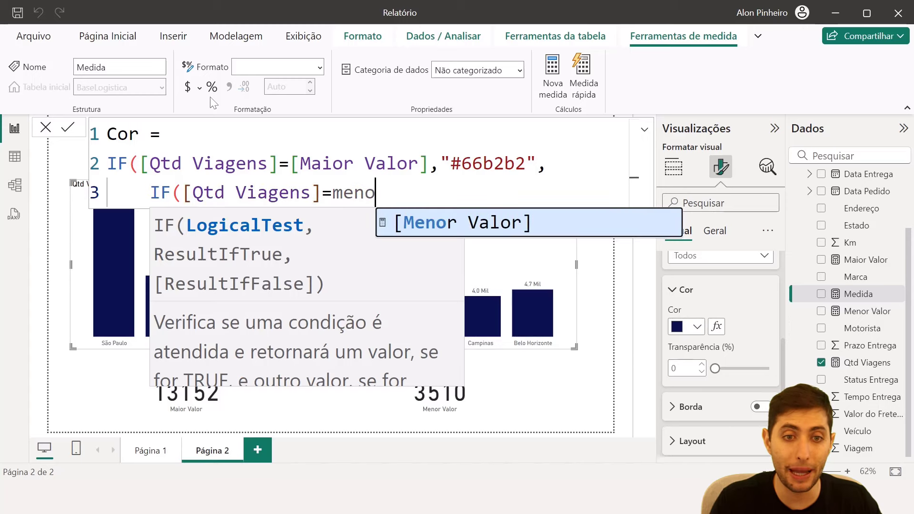
{"action": "key", "text": "Tab"}
{"action": "type", "text": ","}
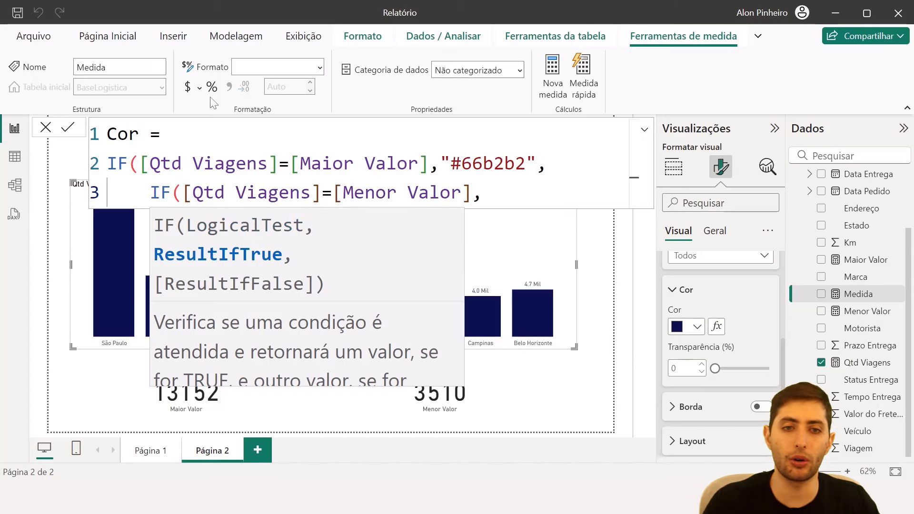
- Copy #d11141 from the WordPad notes and enter it in quotes as the nested IF's result when true in Power BI
{"action": "key", "text": "alt+Tab"}
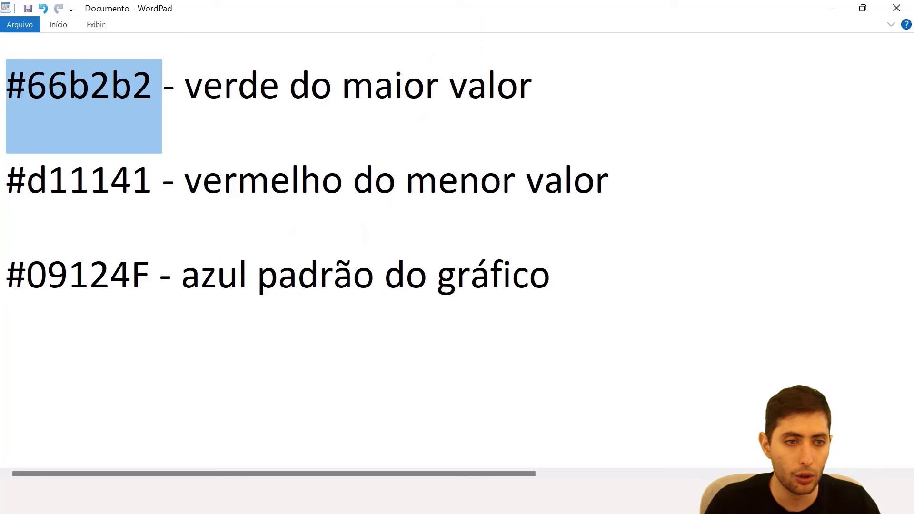
{"action": "double_click", "coordinate": [33, 183]}
{"action": "key", "text": "Home"}
{"action": "key", "text": "ctrl+shift+Right"}
{"action": "key", "text": "ctrl+shift+Right"}
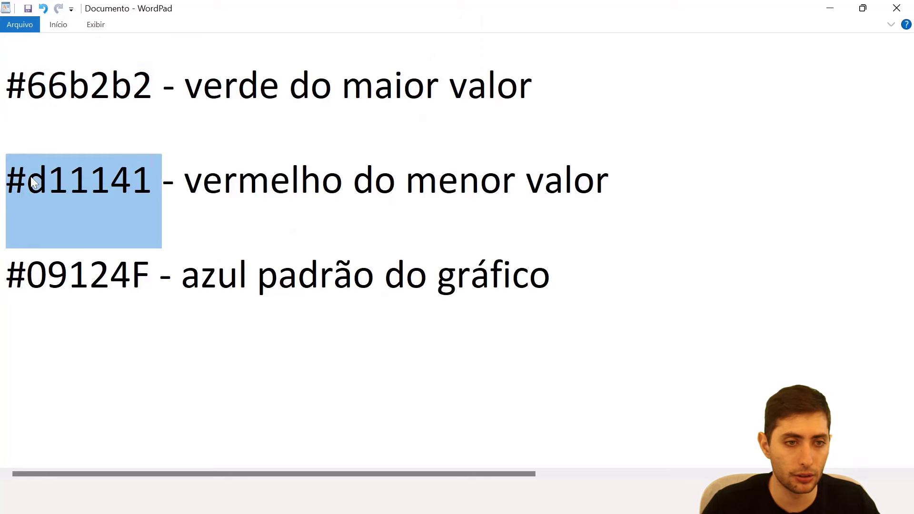
{"action": "key", "text": "shift+Left"}
{"action": "key", "text": "ctrl+c"}
{"action": "key", "text": "alt+Tab"}
{"action": "type", "text": "\""}
{"action": "key", "text": "ctrl+v"}
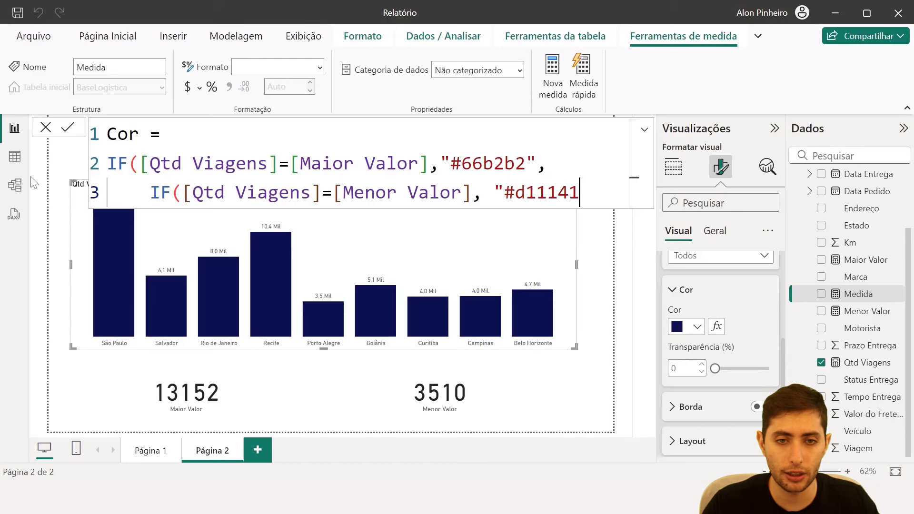
{"action": "type", "text": "\","}
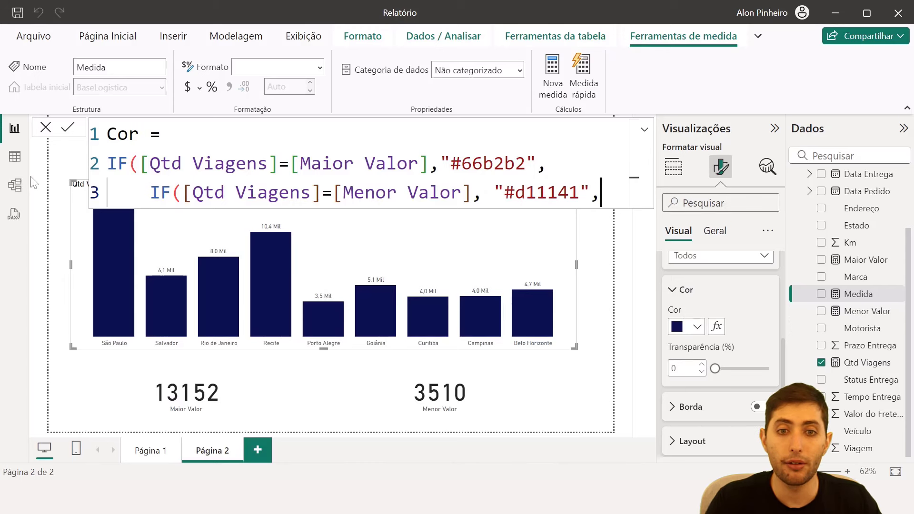
{"action": "key", "text": "Escape"}
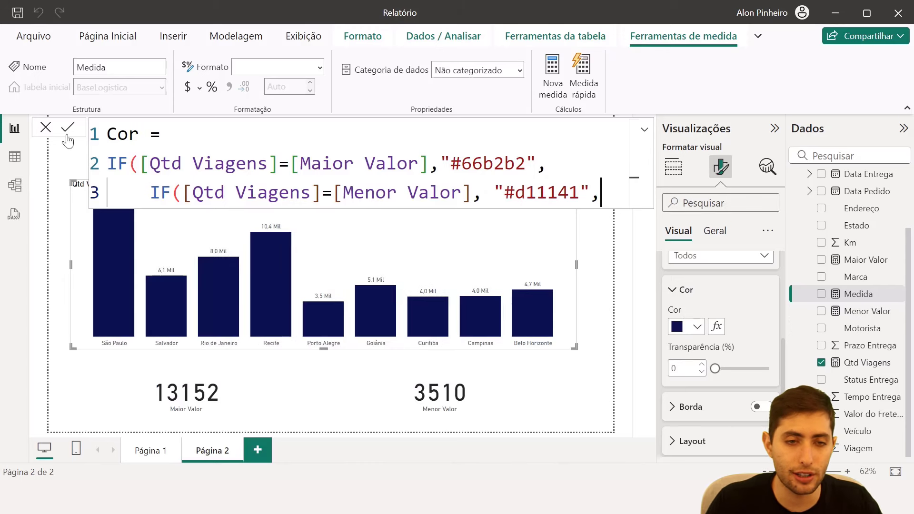
- Take #09124F from the WordPad notes and enter "#09124F" on a new line as the nested IF's result when false in Power BI
{"action": "left_click_drag", "start_coordinate": [300, 163], "coordinate": [418, 164]}
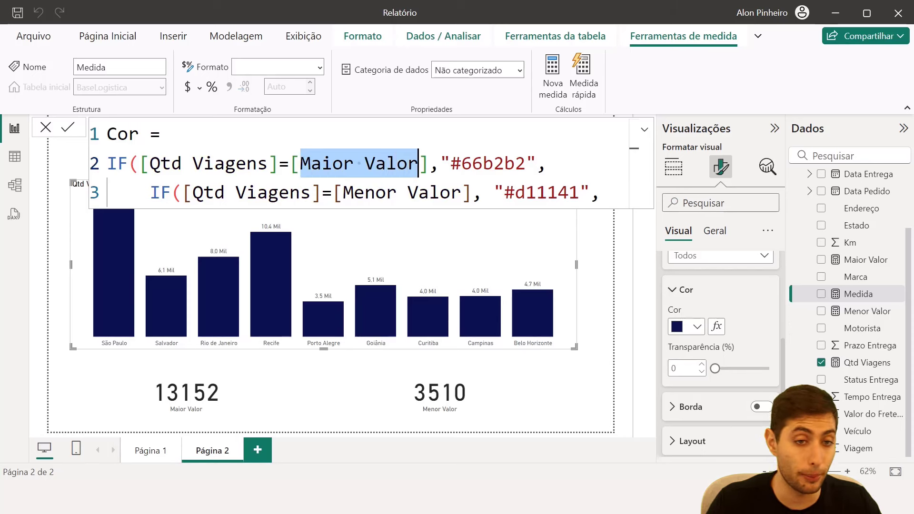
{"action": "left_click_drag", "start_coordinate": [343, 193], "coordinate": [461, 193]}
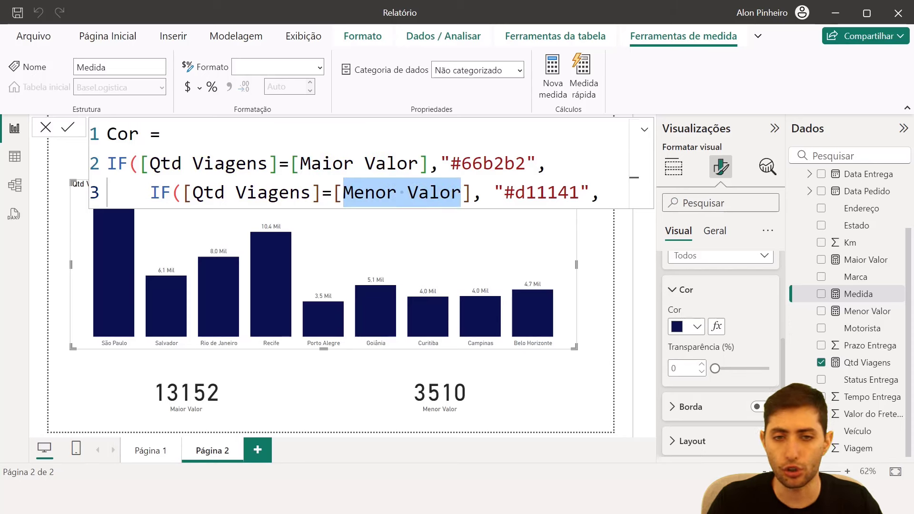
{"action": "left_click", "coordinate": [602, 193]}
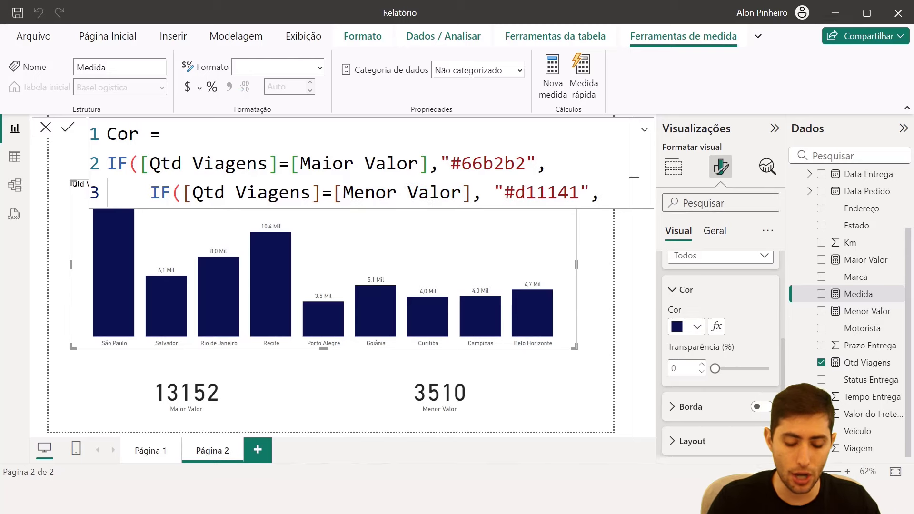
{"action": "key", "text": "Return"}
{"action": "key", "text": "alt+Tab"}
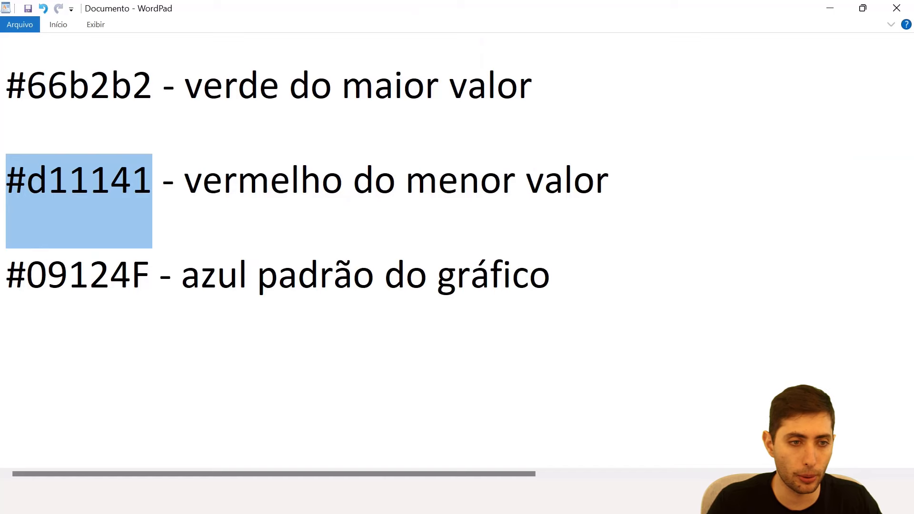
{"action": "double_click", "coordinate": [79, 276]}
{"action": "key", "text": "shift+Left"}
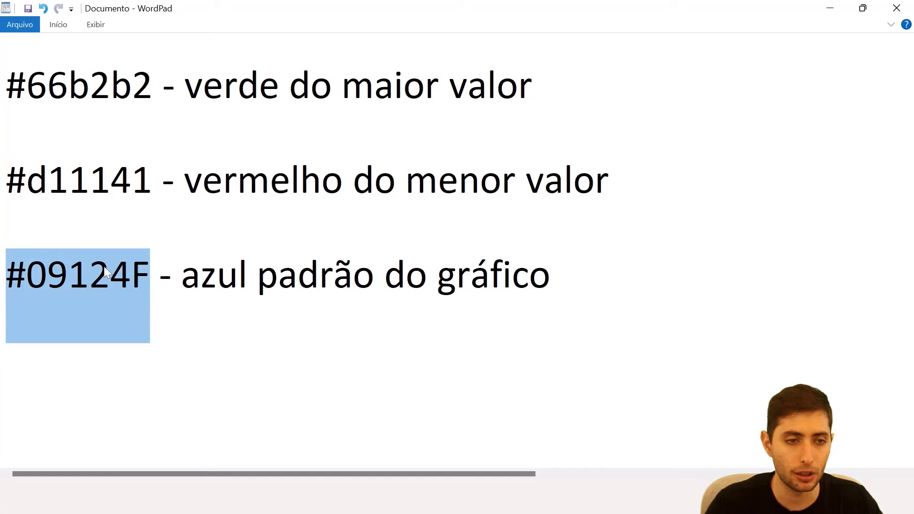
{"action": "key", "text": "alt+Tab"}
{"action": "type", "text": "\""}
{"action": "key", "text": "ctrl+v"}
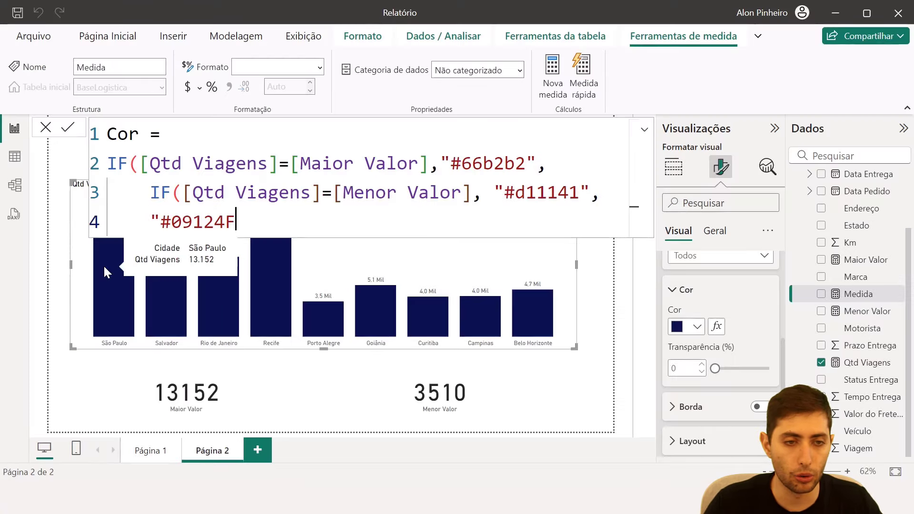
{"action": "type", "text": "\""}
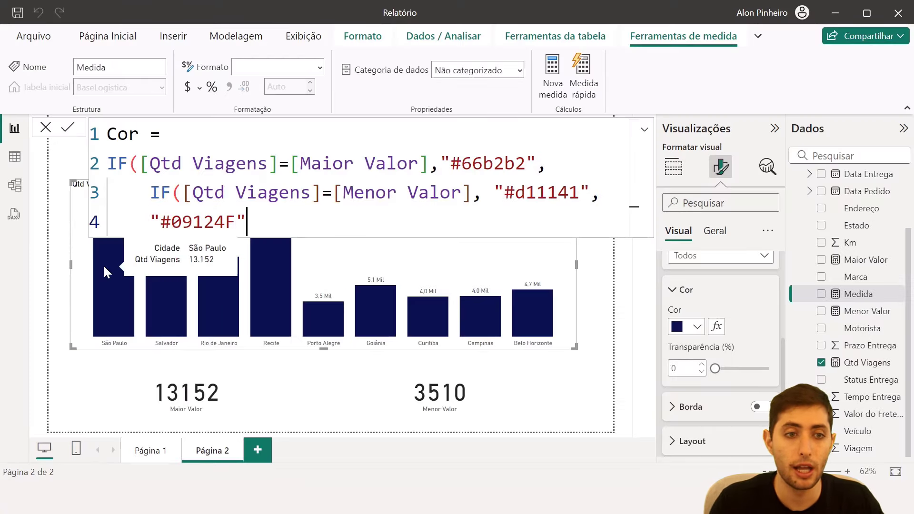
- Close both IF functions with parentheses on separate lines and commit the Cor measure
{"action": "key", "text": "Return"}
{"action": "type", "text": ")"}
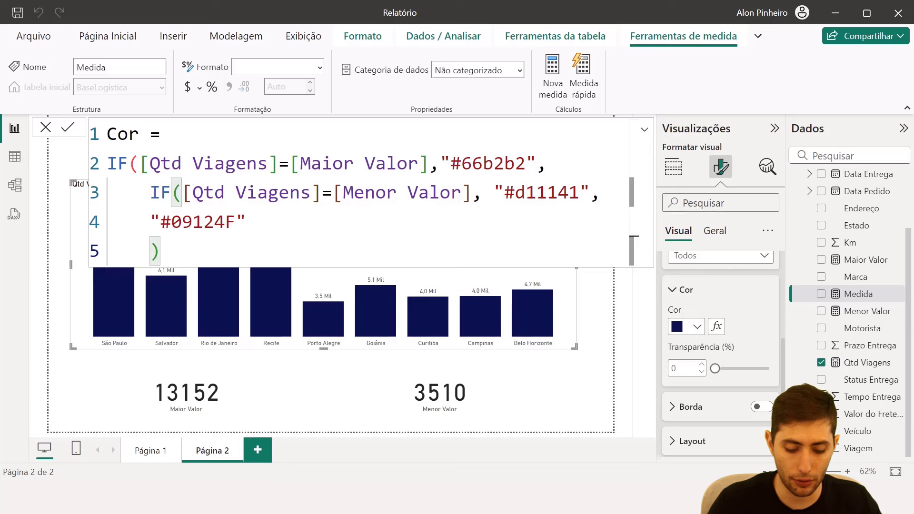
{"action": "key", "text": "shift+Return"}
{"action": "type", "text": ")"}
{"action": "key", "text": "Return"}
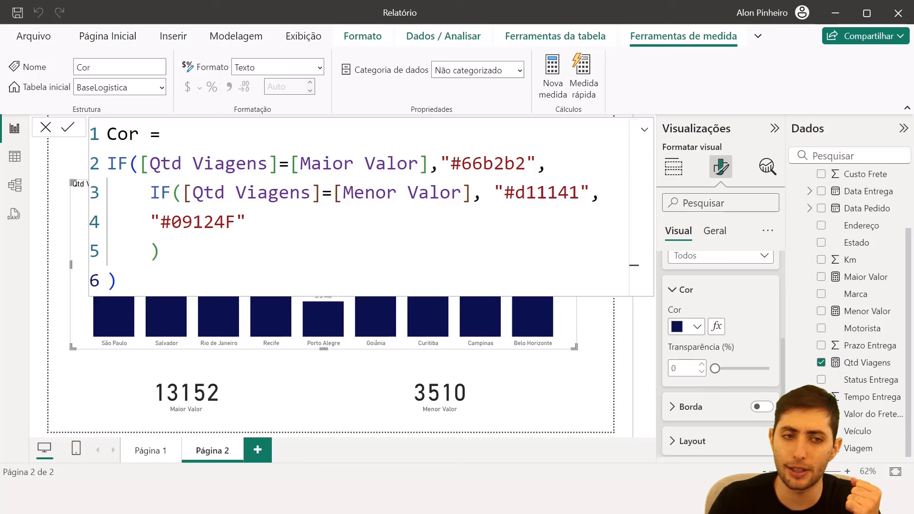
- Examine the Cor measure's two IF conditions and the hex color each one returns, including the fallback color
{"action": "left_click_drag", "start_coordinate": [140, 163], "coordinate": [537, 163]}
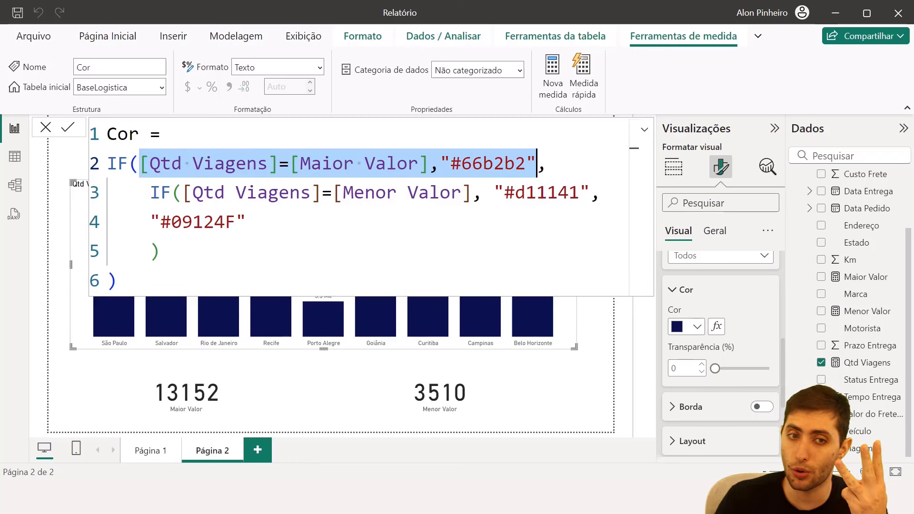
{"action": "left_click", "coordinate": [407, 163]}
{"action": "left_click_drag", "start_coordinate": [301, 163], "coordinate": [418, 164]}
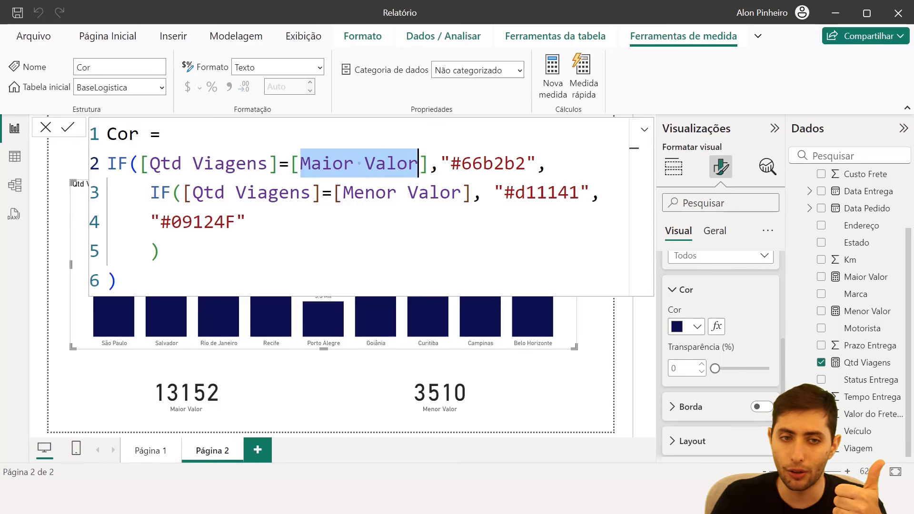
{"action": "left_click_drag", "start_coordinate": [343, 192], "coordinate": [461, 192]}
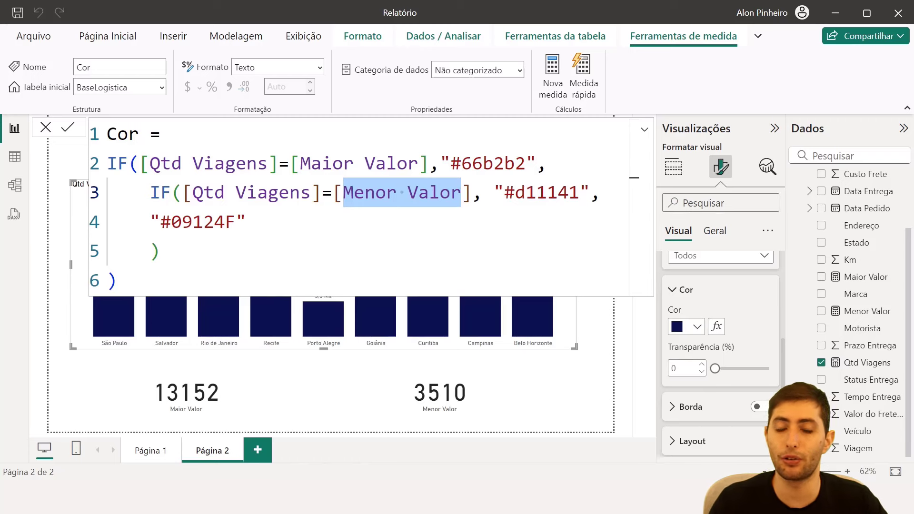
{"action": "left_click", "coordinate": [118, 281]}
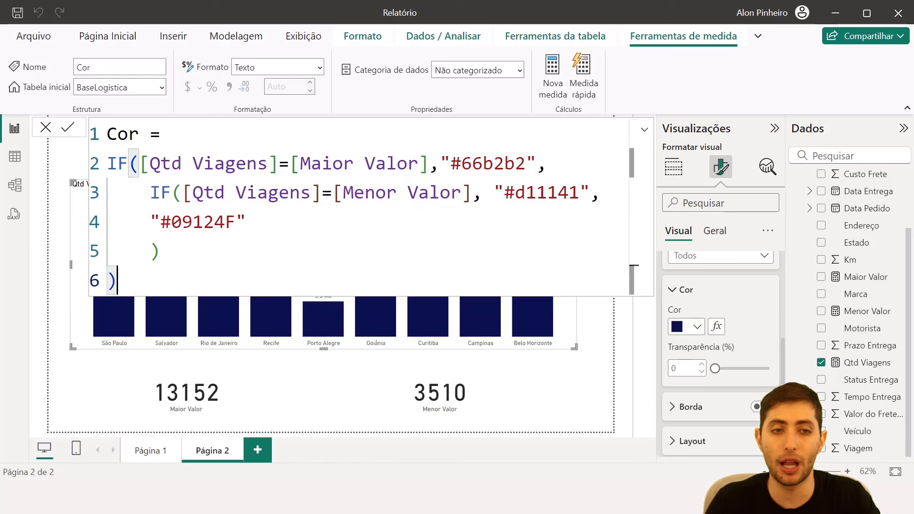
{"action": "left_click_drag", "start_coordinate": [150, 163], "coordinate": [418, 164]}
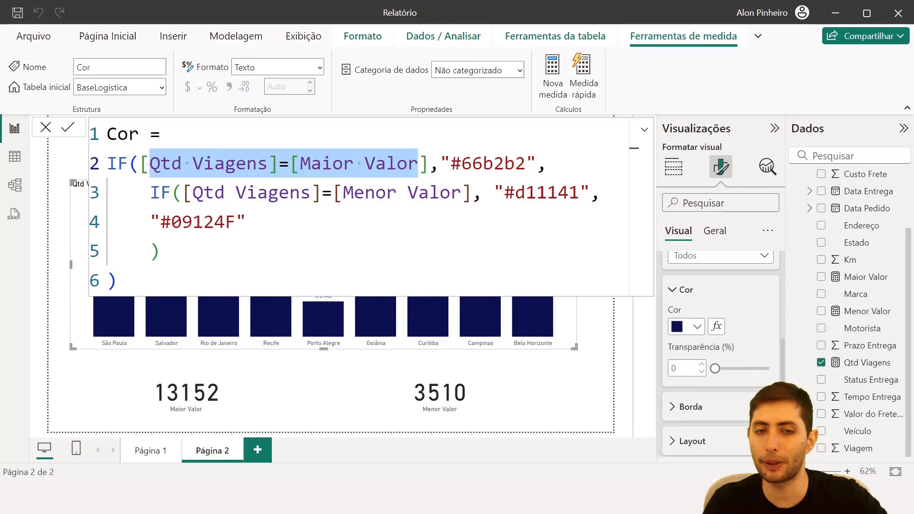
{"action": "left_click_drag", "start_coordinate": [139, 193], "coordinate": [322, 192]}
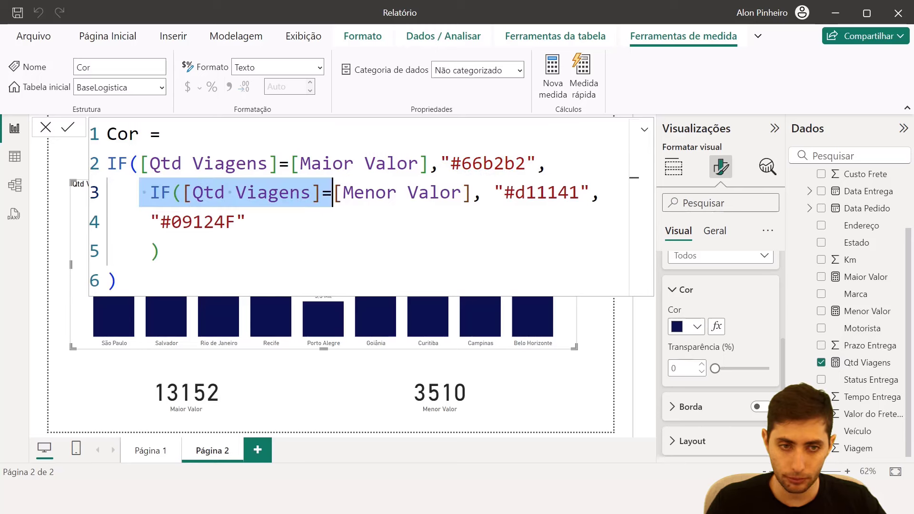
{"action": "double_click", "coordinate": [493, 163]}
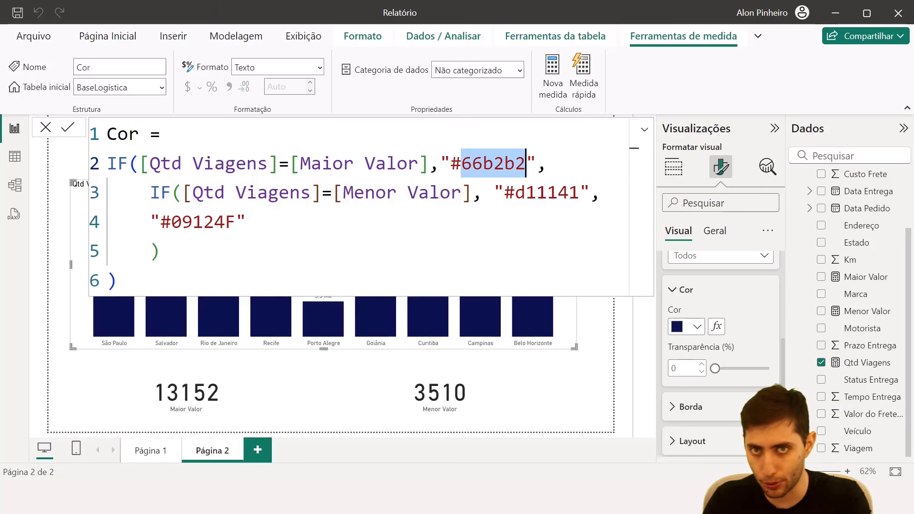
{"action": "left_click_drag", "start_coordinate": [150, 193], "coordinate": [471, 193]}
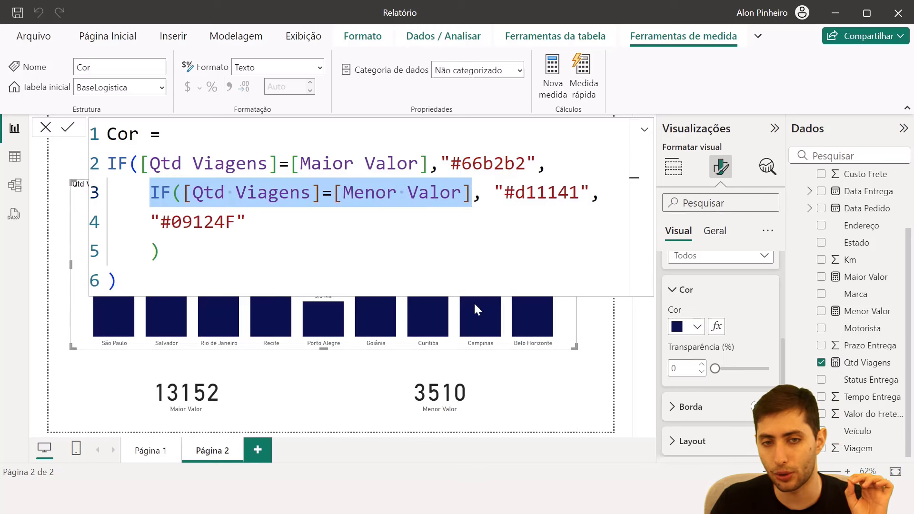
{"action": "double_click", "coordinate": [547, 193]}
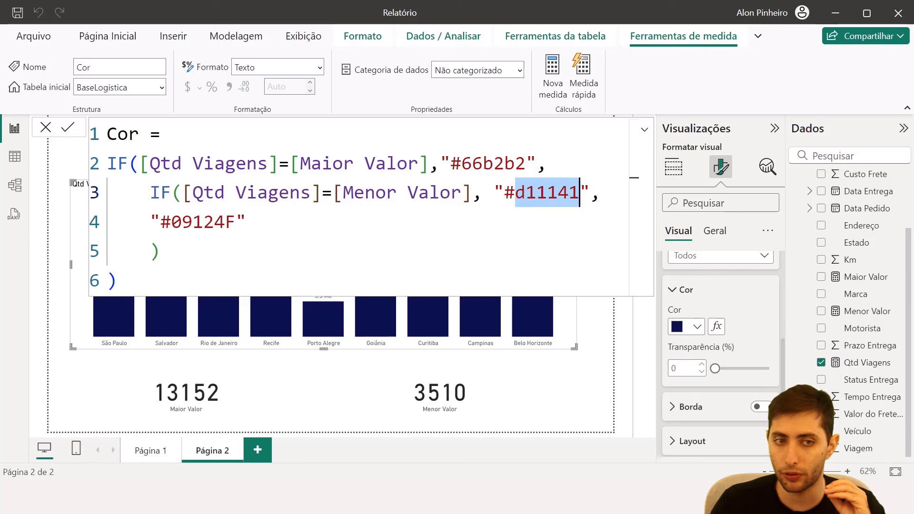
{"action": "double_click", "coordinate": [203, 221]}
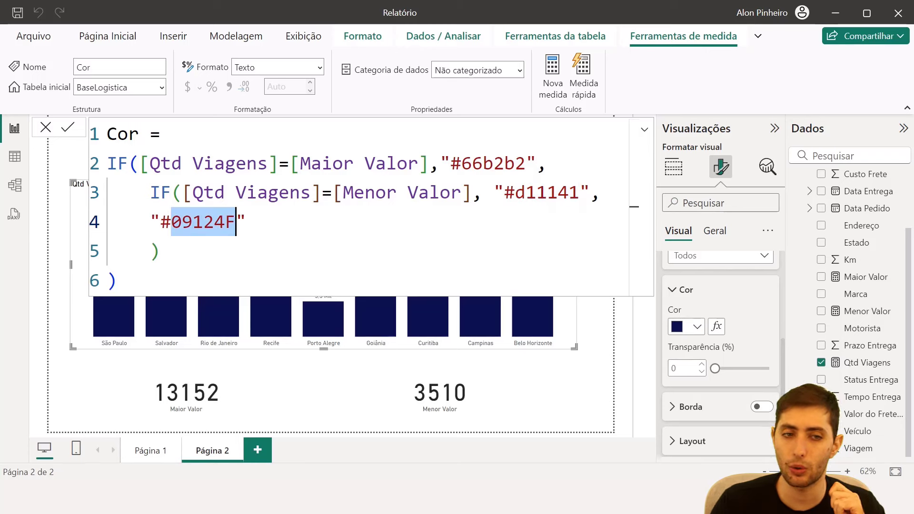
{"action": "left_click", "coordinate": [583, 365]}
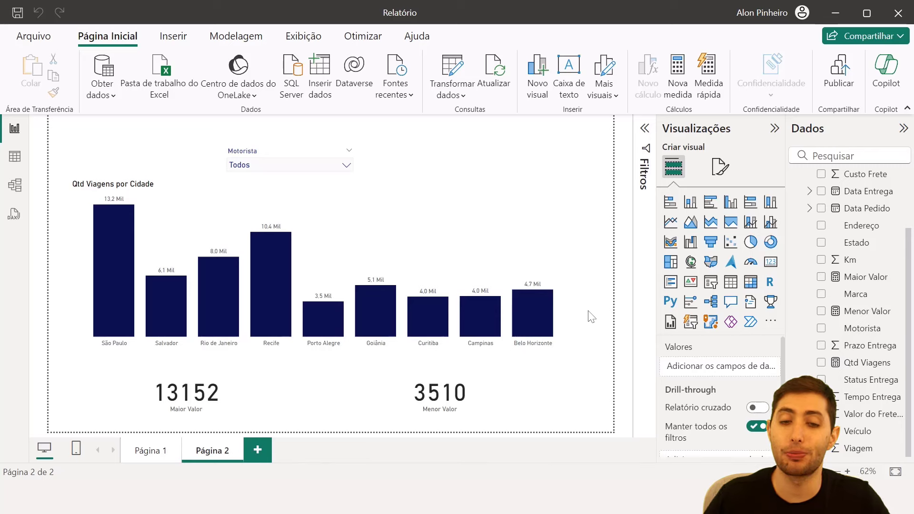
- Reopen the Cor measure from the BaseLogistica table and review its complete nested IF formula against the chart
{"action": "scroll", "coordinate": [857, 248], "scroll_direction": "up", "scroll_amount": 3}
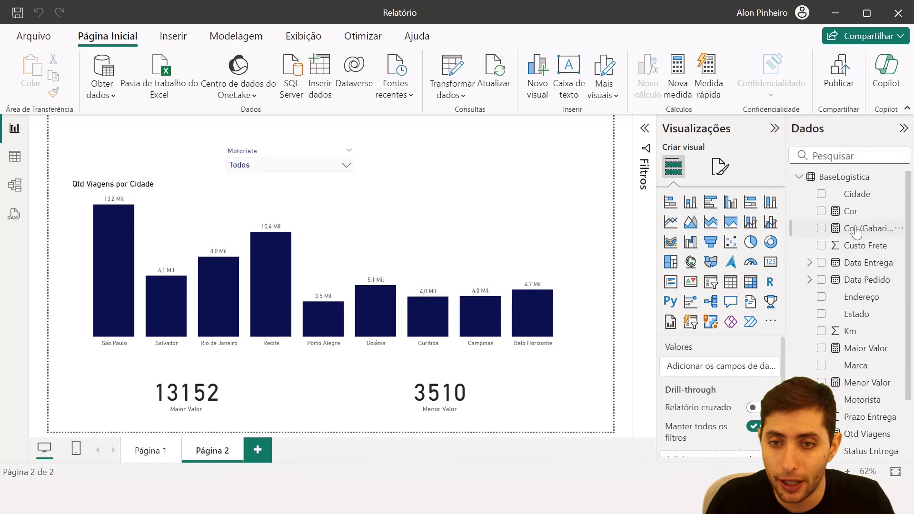
{"action": "left_click", "coordinate": [852, 212]}
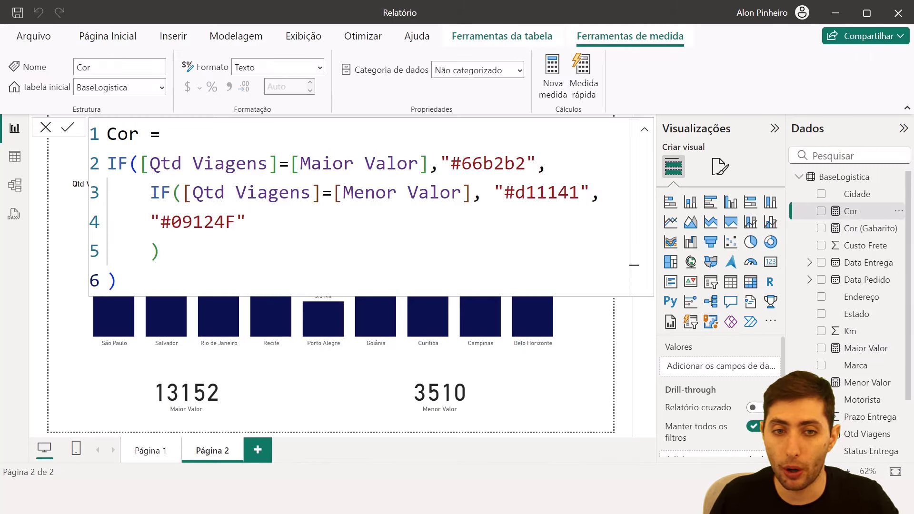
{"action": "left_click", "coordinate": [585, 341]}
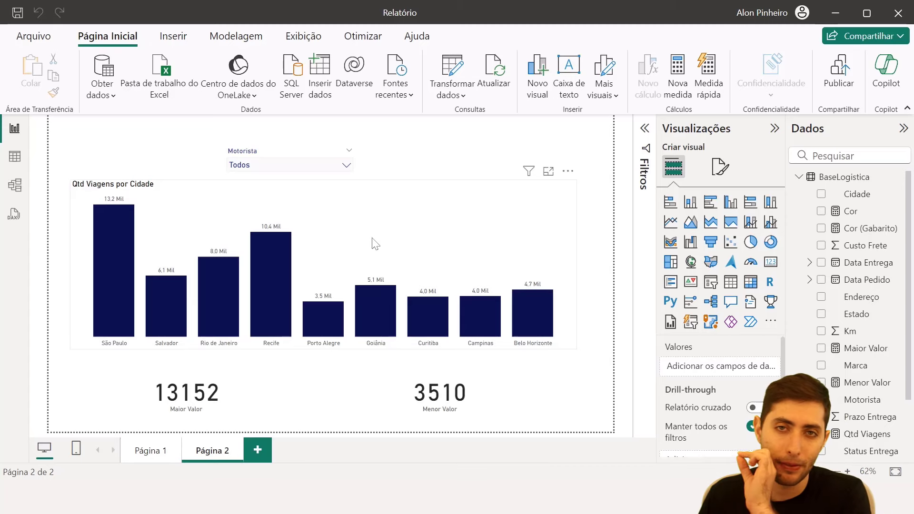
{"action": "left_click", "coordinate": [847, 214]}
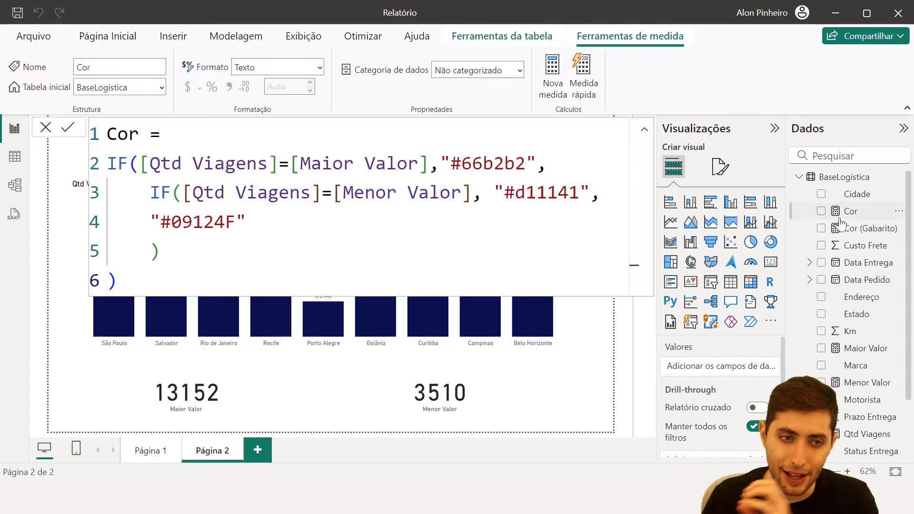
{"action": "left_click", "coordinate": [161, 251]}
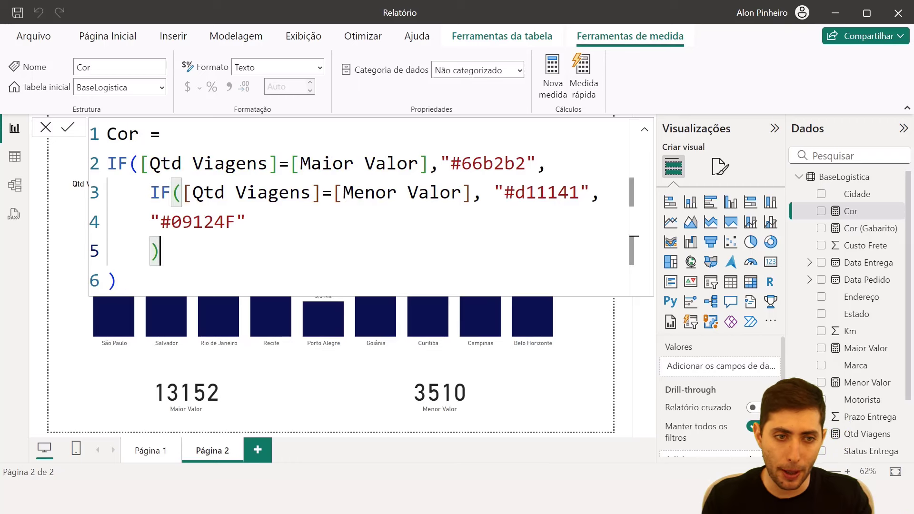
{"action": "left_click_drag", "start_coordinate": [118, 281], "coordinate": [104, 170]}
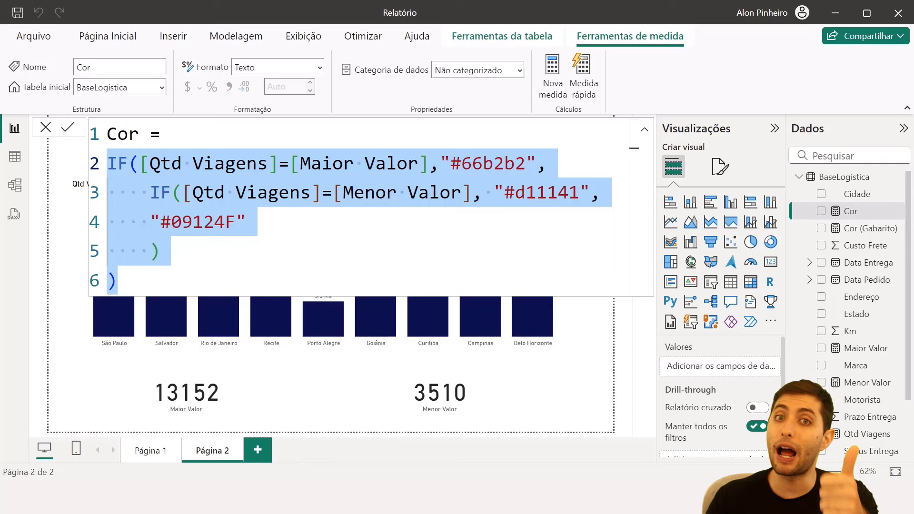
{"action": "left_click", "coordinate": [571, 336]}
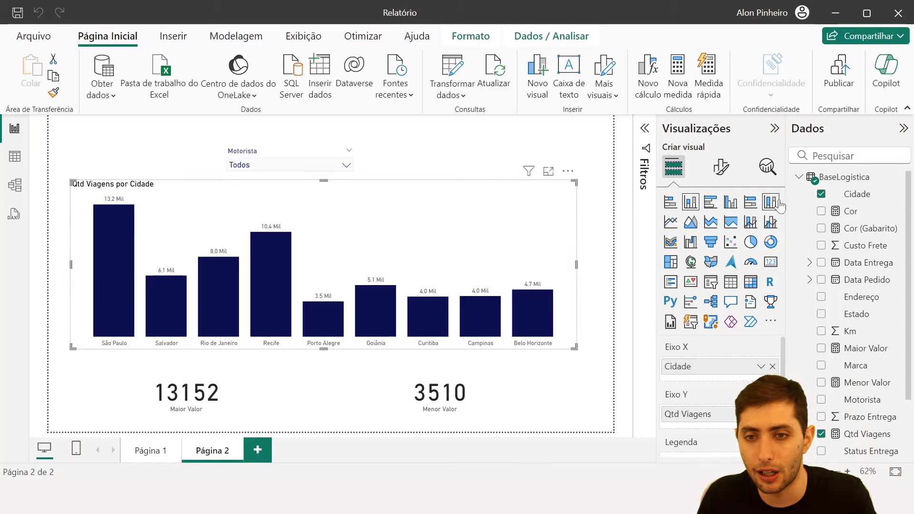
{"action": "left_click", "coordinate": [845, 212]}
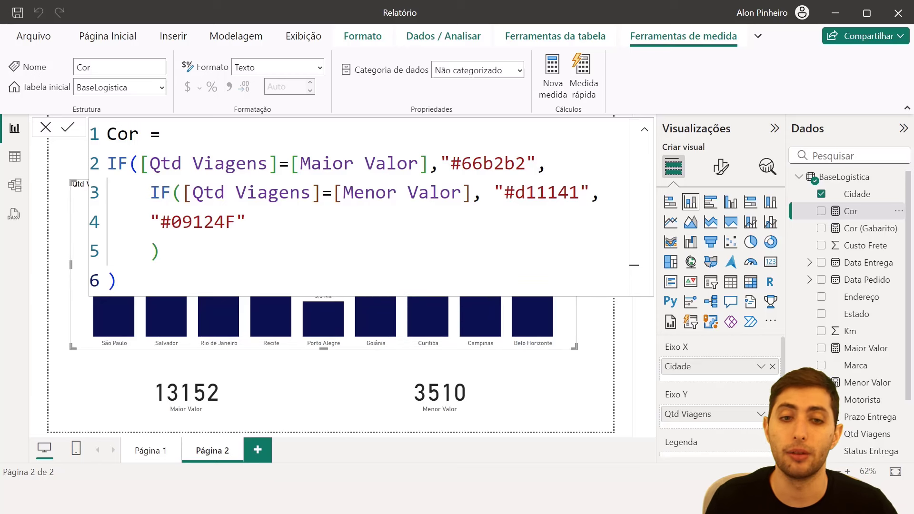
- Open the column color settings in the formatting options of the Qtd Viagens por Cidade chart
{"action": "left_click", "coordinate": [723, 169]}
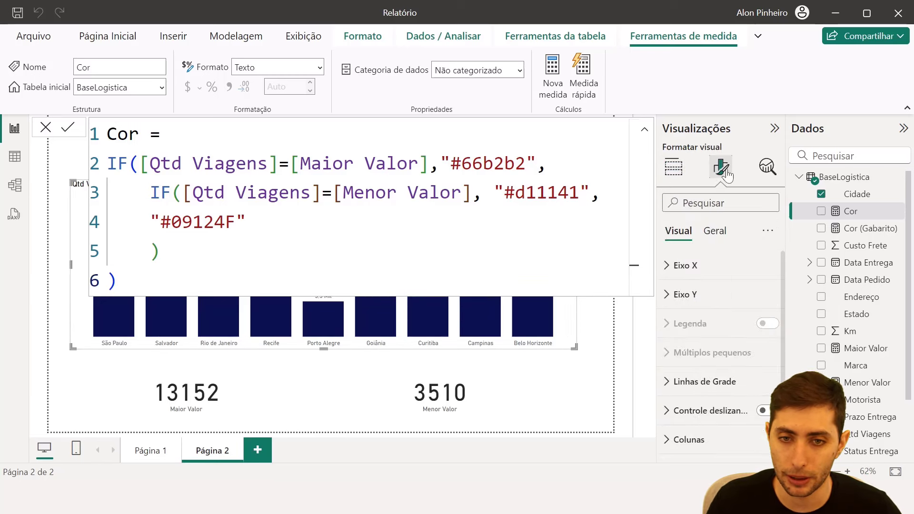
{"action": "left_click", "coordinate": [572, 336]}
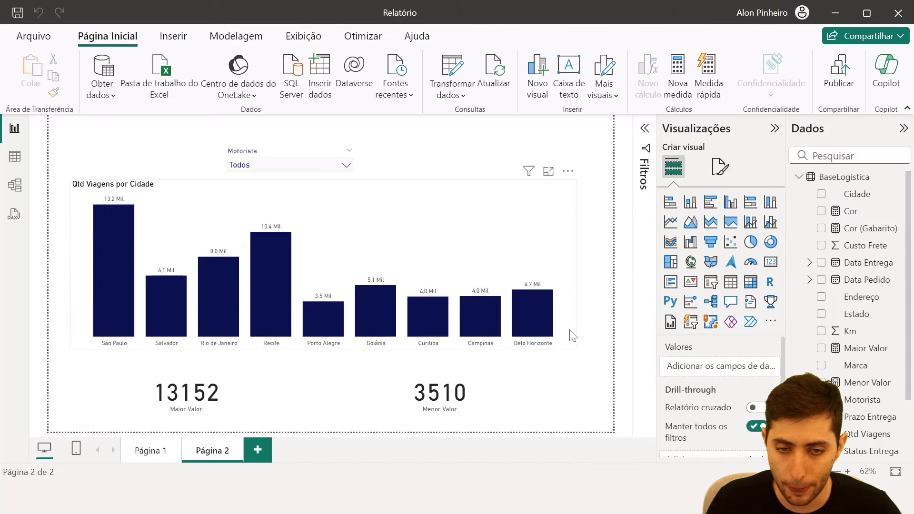
{"action": "left_click", "coordinate": [572, 336]}
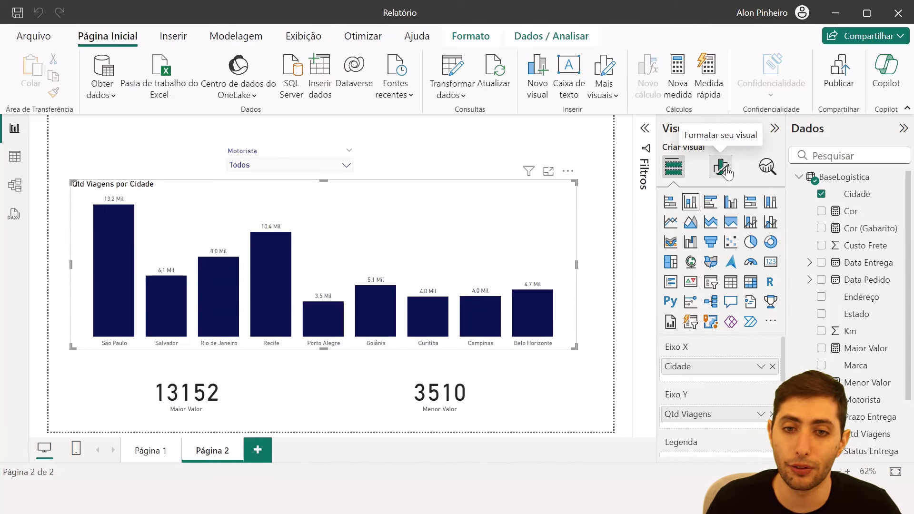
{"action": "left_click", "coordinate": [724, 169]}
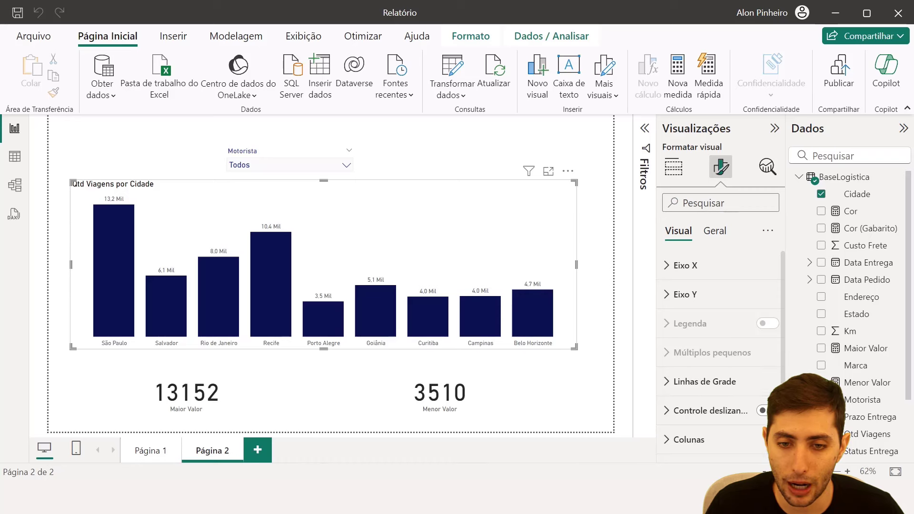
{"action": "scroll", "coordinate": [727, 333], "scroll_direction": "down", "scroll_amount": 3}
{"action": "left_click", "coordinate": [726, 322]}
{"action": "scroll", "coordinate": [727, 321], "scroll_direction": "down", "scroll_amount": 3}
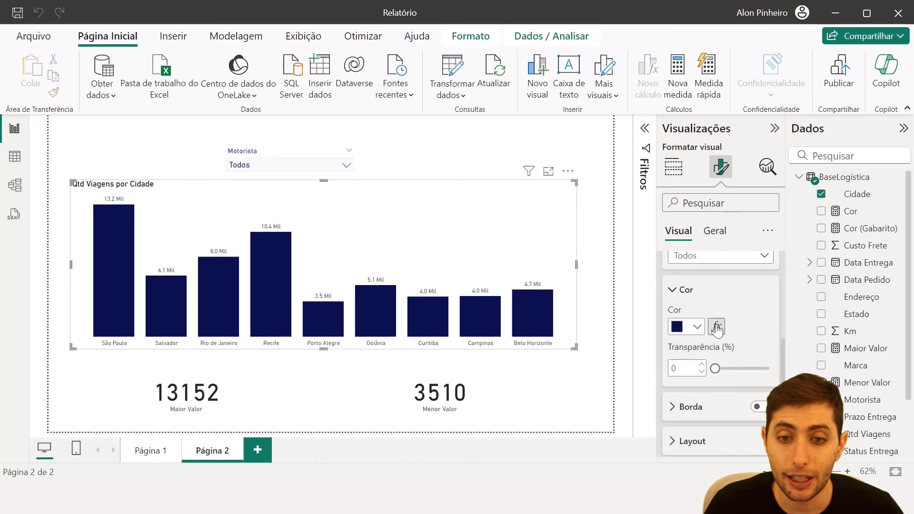
{"action": "left_click", "coordinate": [698, 328]}
{"action": "left_click", "coordinate": [751, 339]}
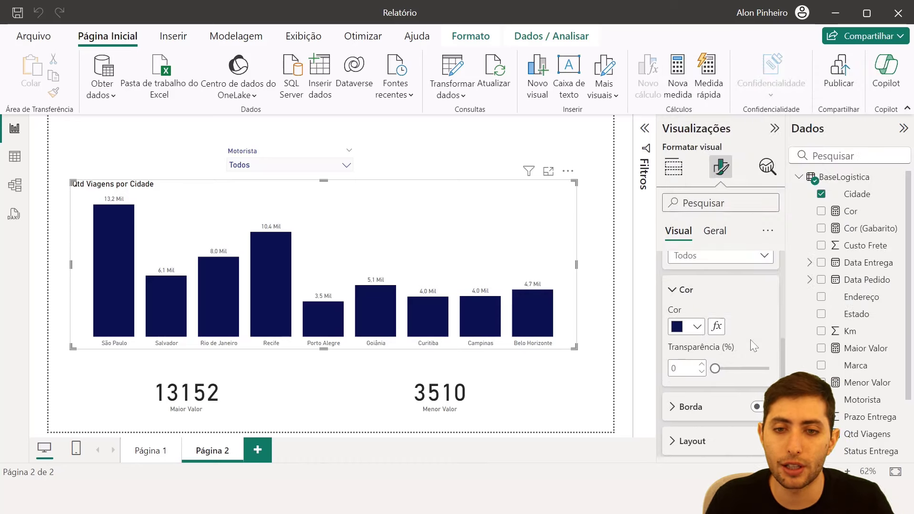
- Open conditional formatting for the column color and set the format style to Valor do campo
{"action": "left_click", "coordinate": [717, 327]}
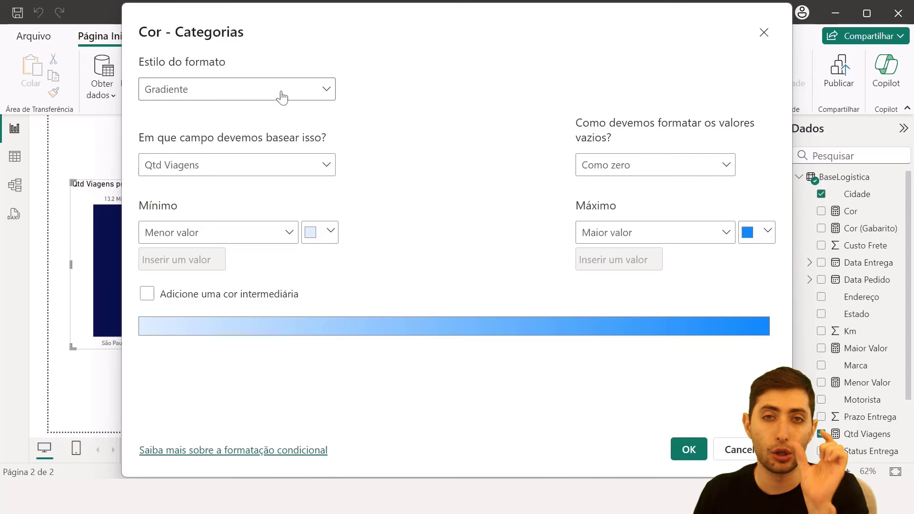
{"action": "left_click", "coordinate": [170, 96]}
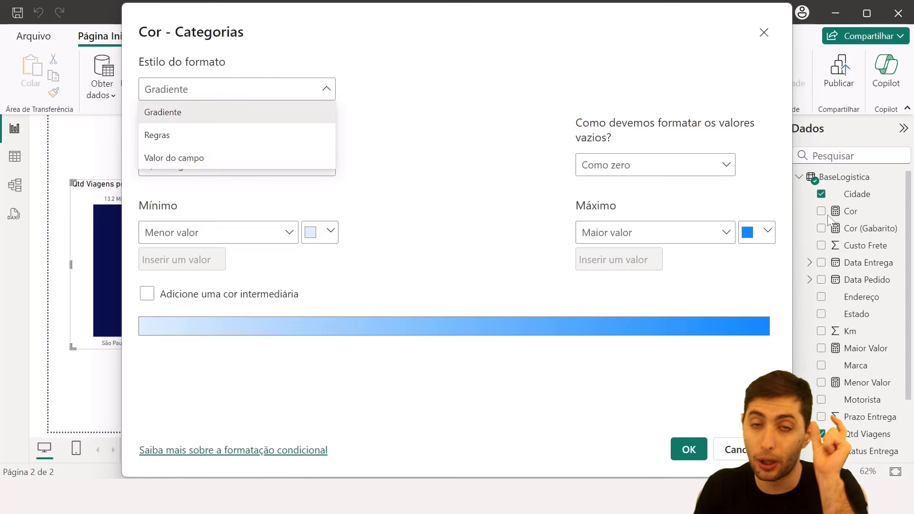
{"action": "left_click", "coordinate": [202, 161]}
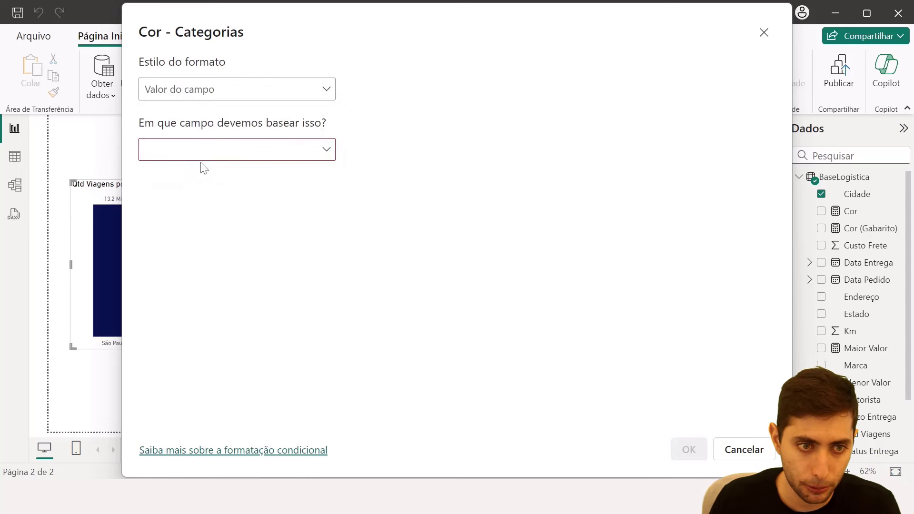
- Base the column color on the Cor measure from BaseLogistica, apply the conditional formatting, and deselect the chart
{"action": "left_click", "coordinate": [169, 157]}
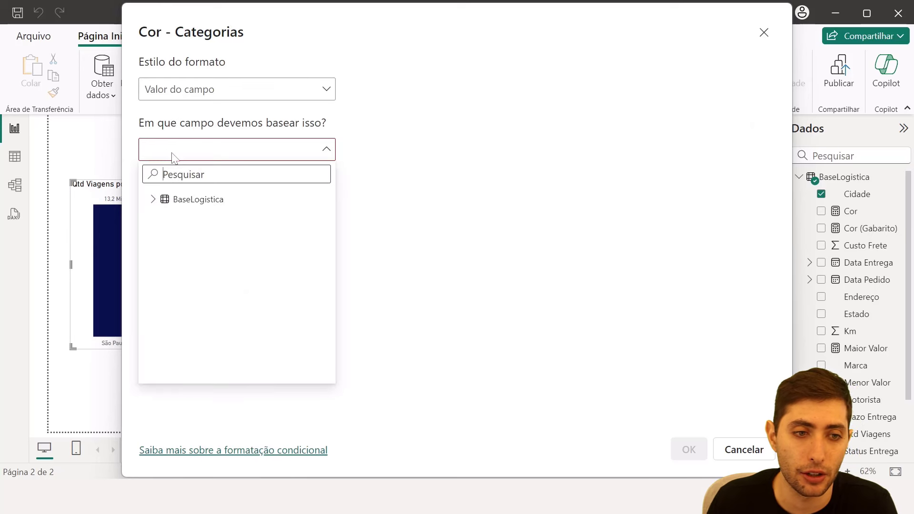
{"action": "left_click", "coordinate": [154, 200]}
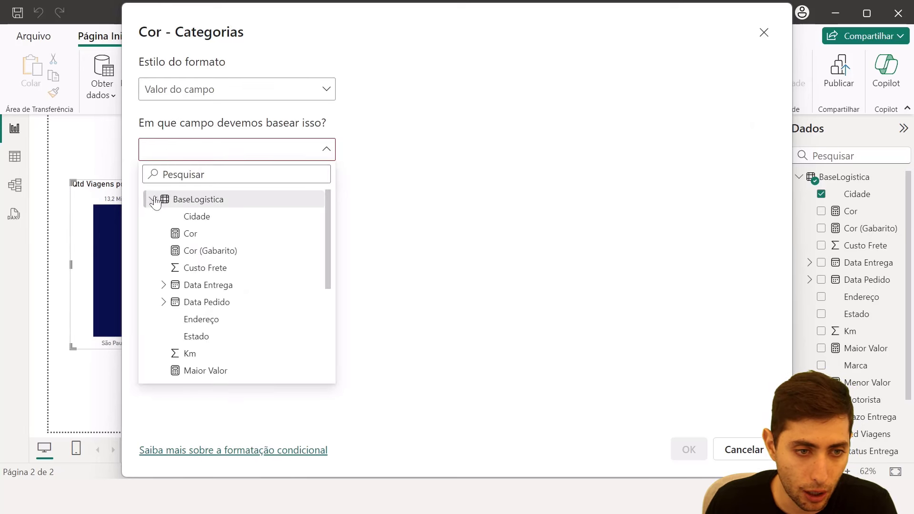
{"action": "left_click", "coordinate": [190, 234]}
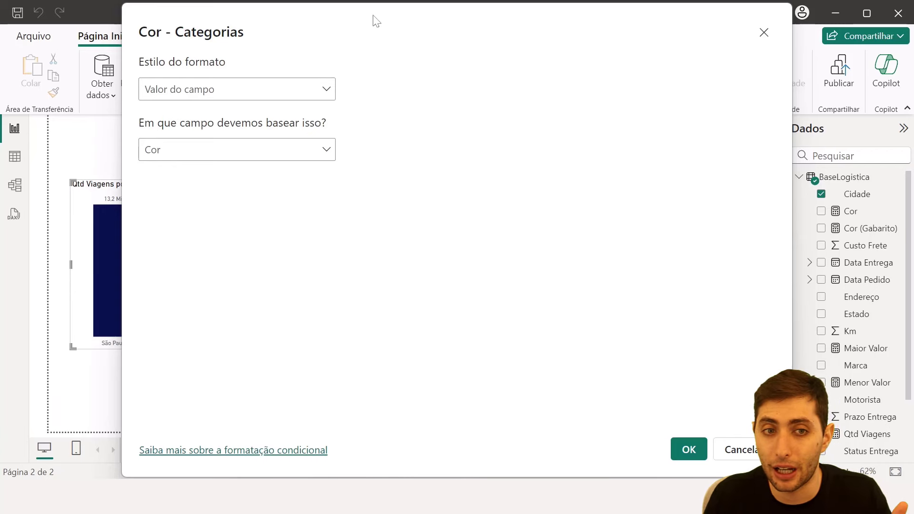
{"action": "left_click_drag", "start_coordinate": [373, 15], "coordinate": [216, 34]}
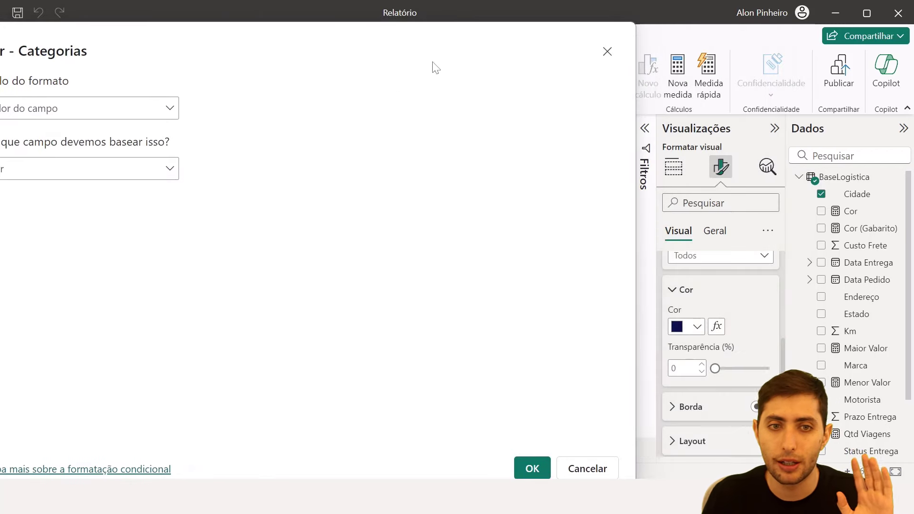
{"action": "left_click_drag", "start_coordinate": [434, 67], "coordinate": [610, 32]}
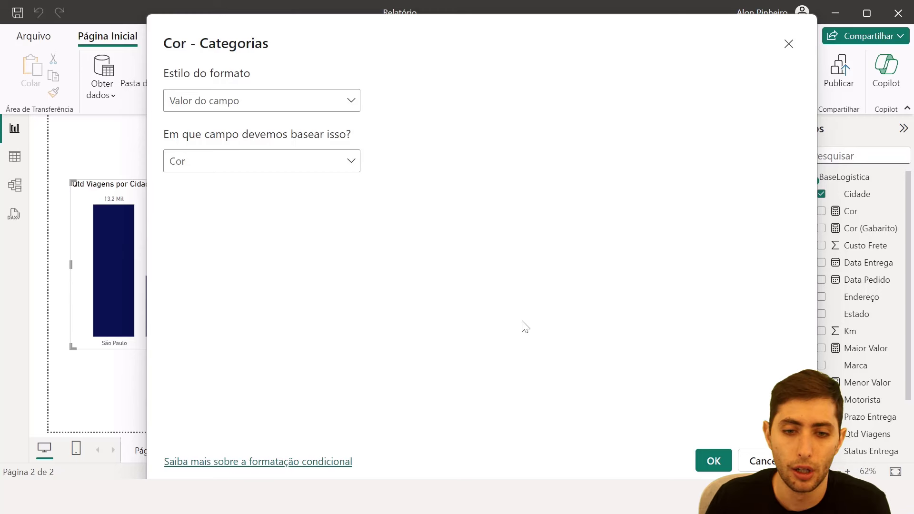
{"action": "left_click", "coordinate": [704, 460]}
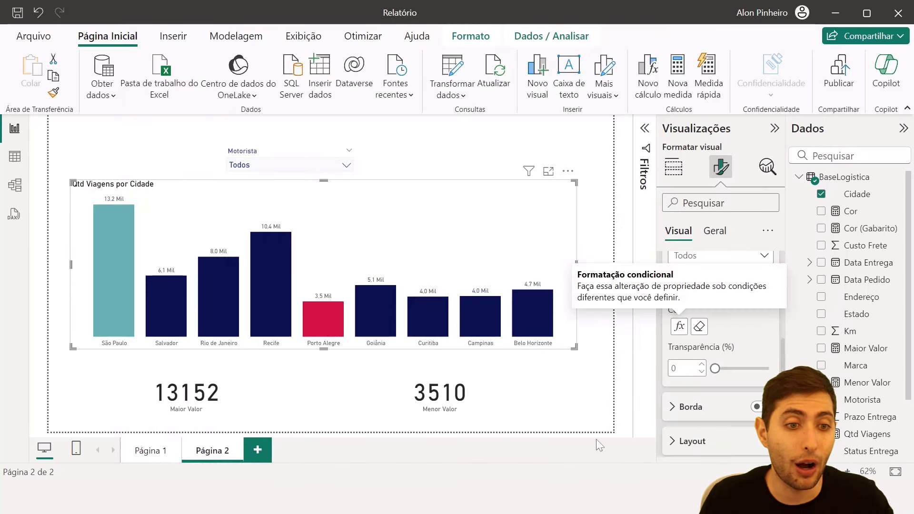
{"action": "left_click", "coordinate": [599, 202]}
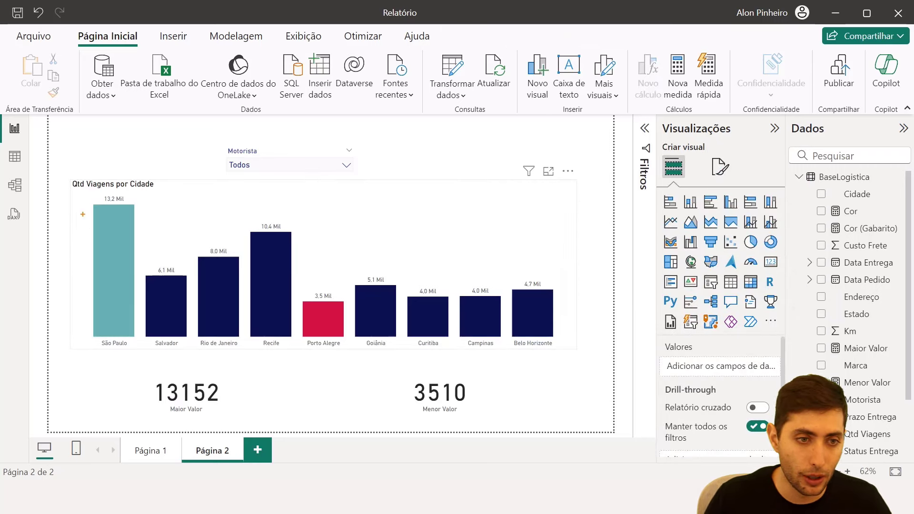
- Open the Cor measure and examine its Maior Valor condition and #66b2b2 color against the São Paulo column
{"action": "mouse_move", "coordinate": [80, 200]}
{"action": "left_mouse_down"}
{"action": "mouse_move", "coordinate": [137, 326]}
{"action": "mouse_move", "coordinate": [141, 356]}
{"action": "left_mouse_up"}
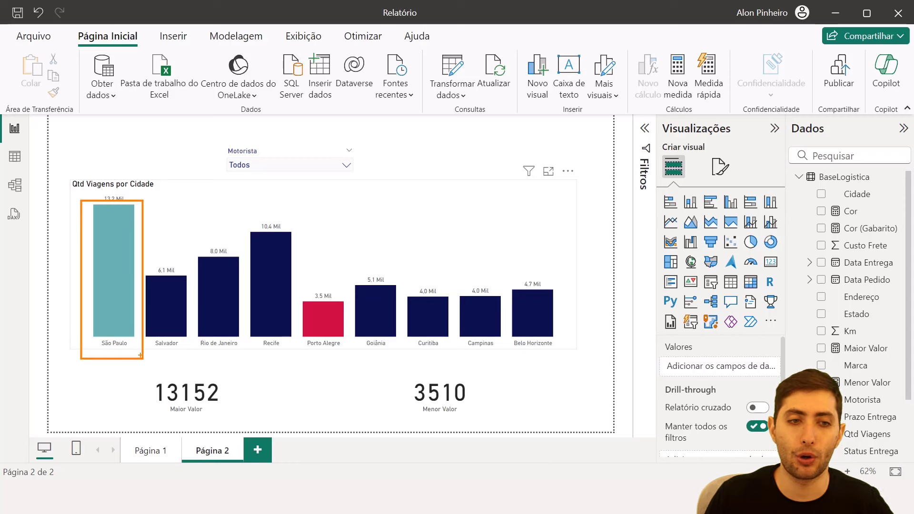
{"action": "key", "text": "Escape"}
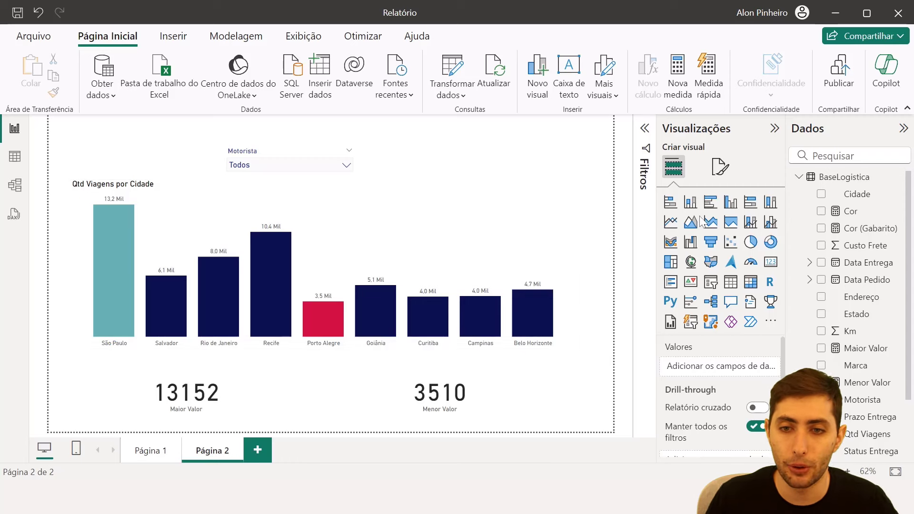
{"action": "left_click", "coordinate": [851, 216]}
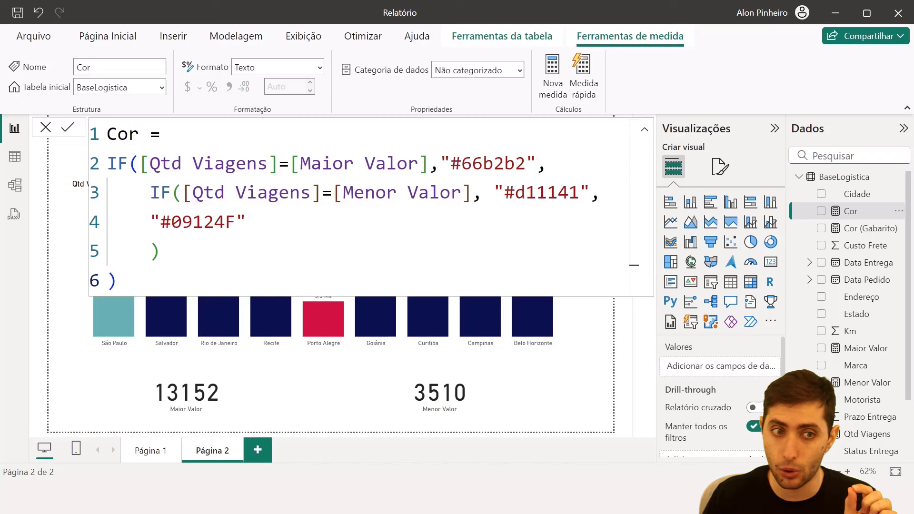
{"action": "double_click", "coordinate": [117, 165]}
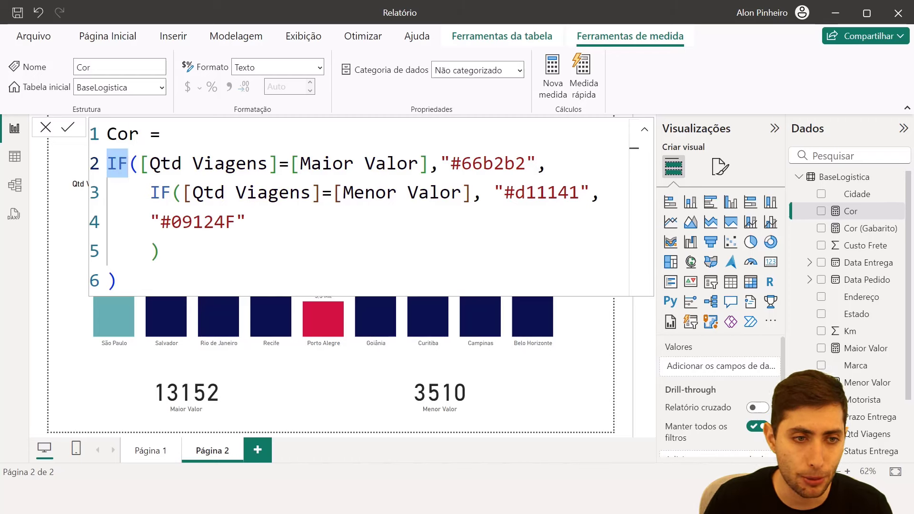
{"action": "left_click_drag", "start_coordinate": [139, 164], "coordinate": [279, 164]}
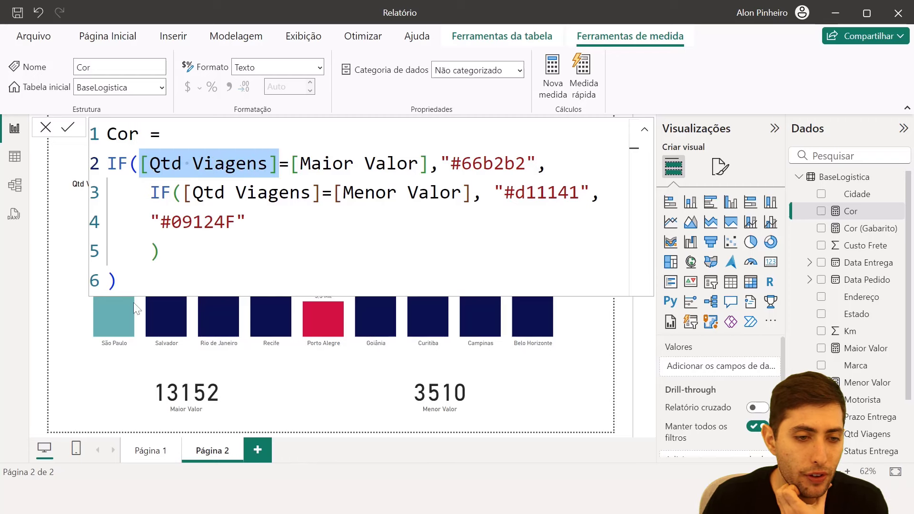
{"action": "mouse_move", "coordinate": [123, 308]}
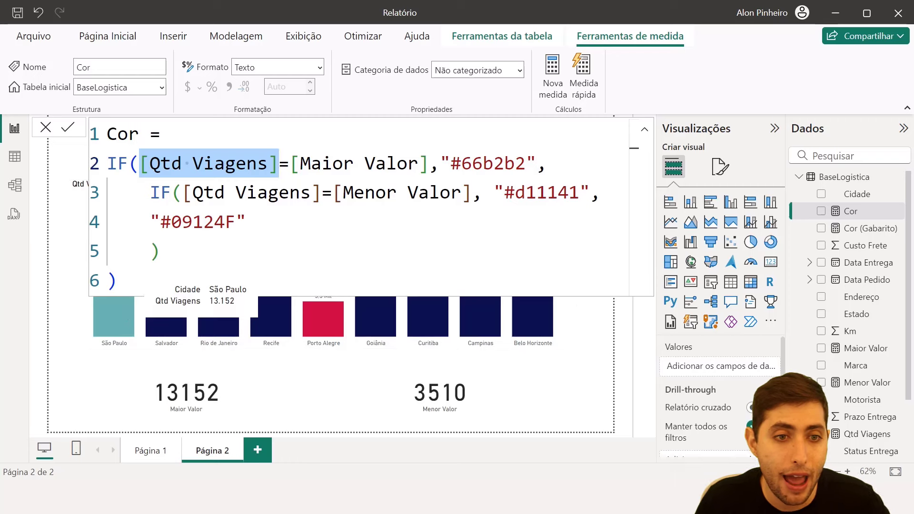
{"action": "left_click_drag", "start_coordinate": [301, 164], "coordinate": [418, 164]}
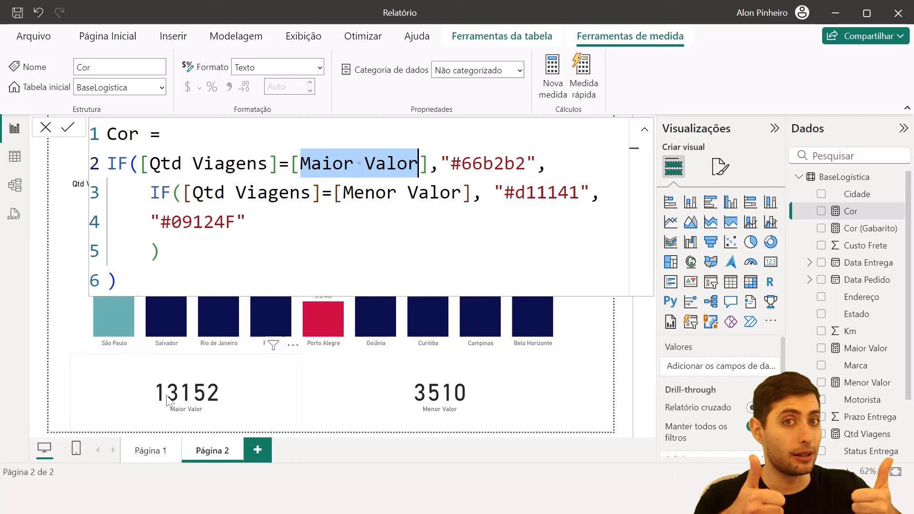
{"action": "left_click", "coordinate": [451, 164]}
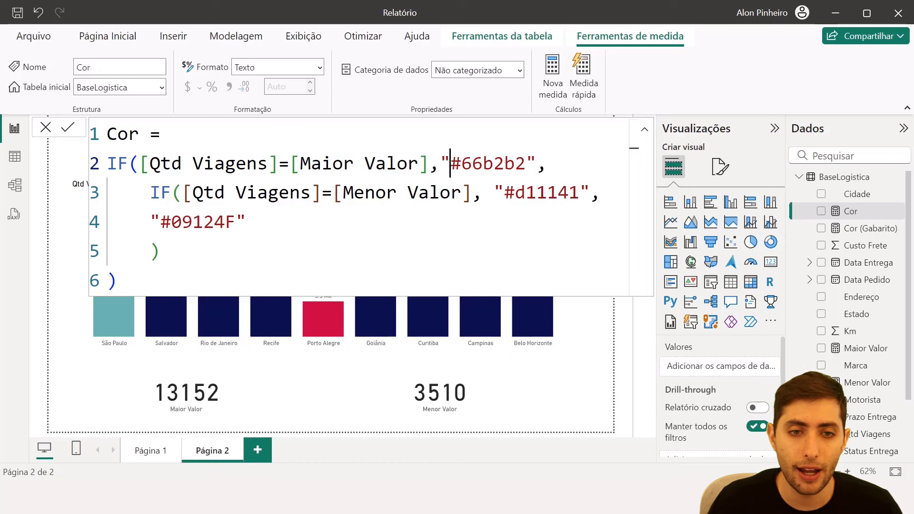
{"action": "left_click_drag", "start_coordinate": [450, 165], "coordinate": [526, 165]}
{"action": "left_click", "coordinate": [589, 350]}
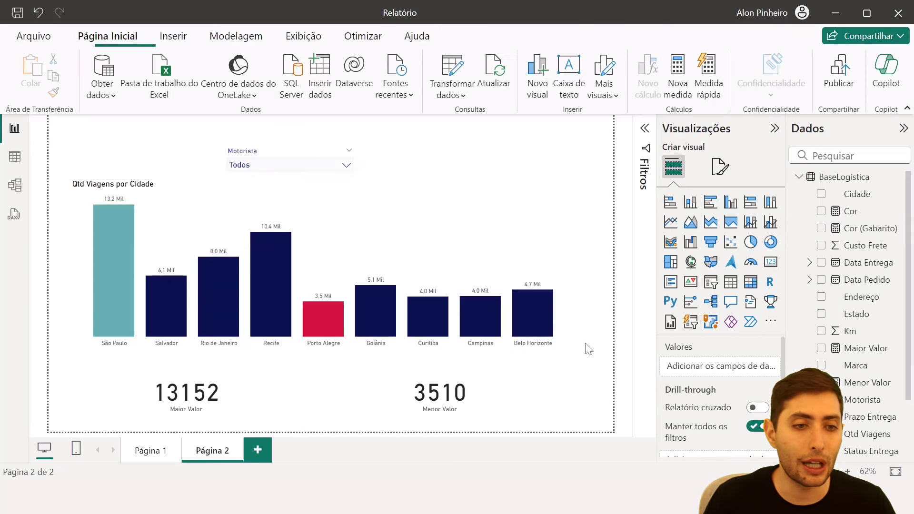
- Reopen the Cor measure and review the nested Menor Valor condition and the #09124F default color against the other columns
{"action": "mouse_move", "coordinate": [168, 307]}
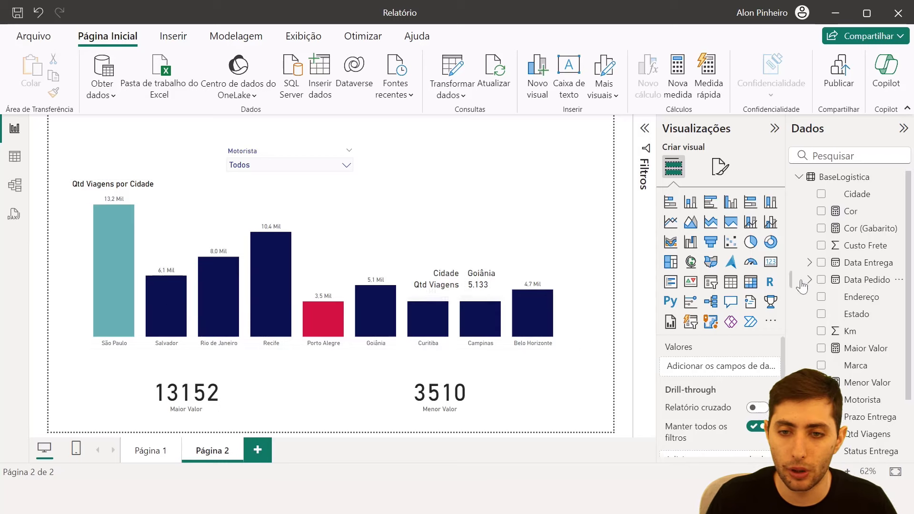
{"action": "left_click", "coordinate": [864, 211]}
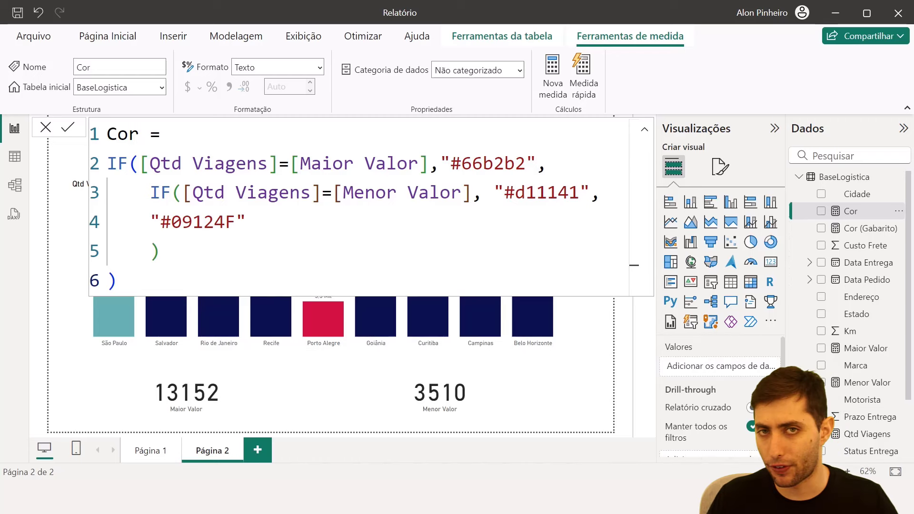
{"action": "left_click_drag", "start_coordinate": [108, 164], "coordinate": [428, 164]}
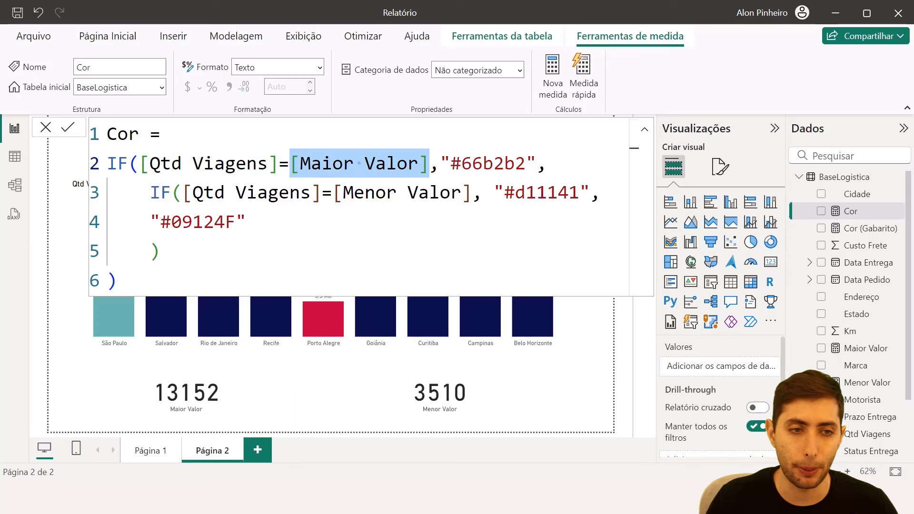
{"action": "left_click_drag", "start_coordinate": [150, 193], "coordinate": [471, 193]}
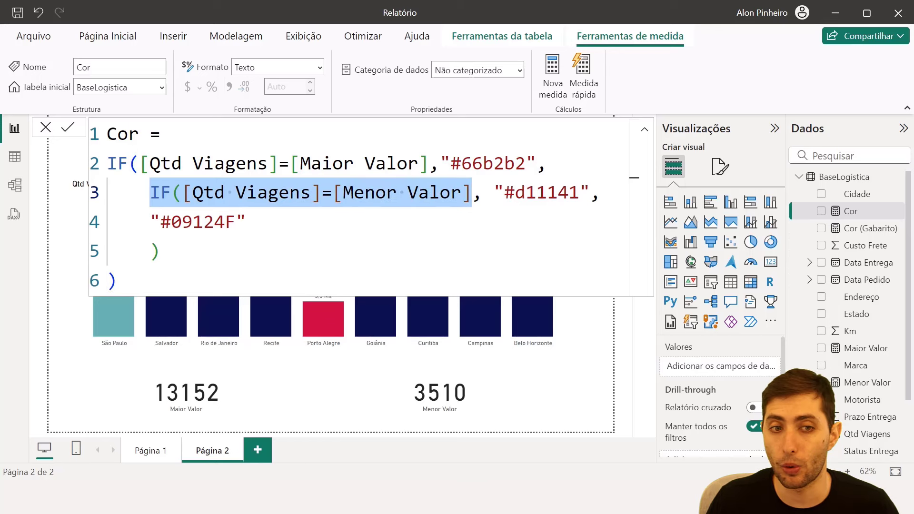
{"action": "left_click", "coordinate": [268, 193]}
{"action": "left_click_drag", "start_coordinate": [192, 193], "coordinate": [472, 193]}
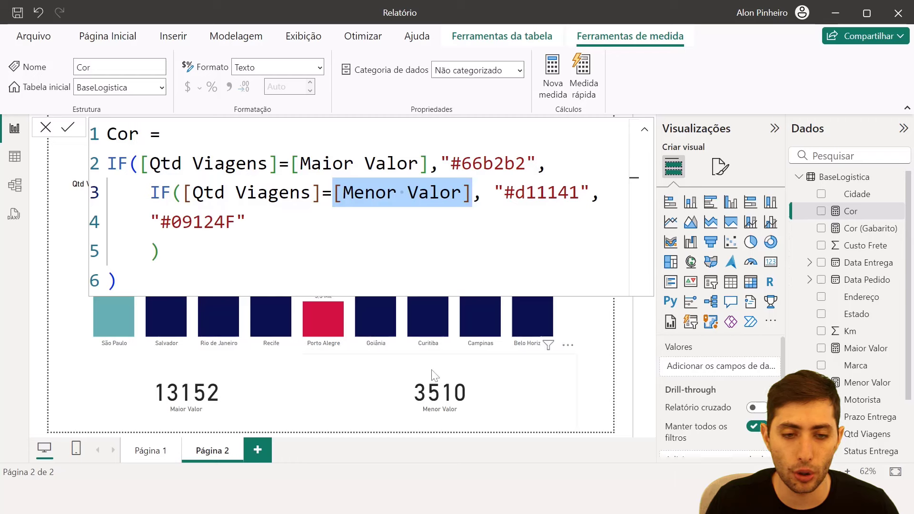
{"action": "left_click", "coordinate": [601, 192]}
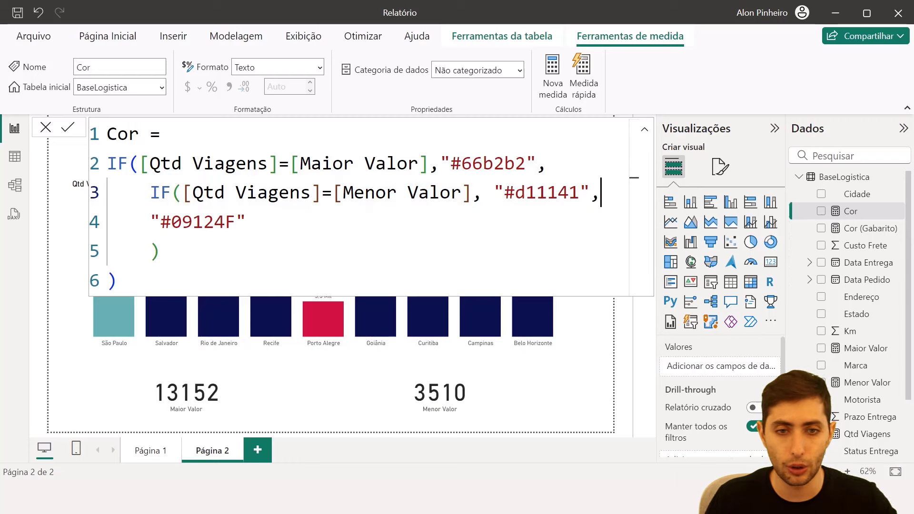
{"action": "left_click_drag", "start_coordinate": [160, 222], "coordinate": [237, 222]}
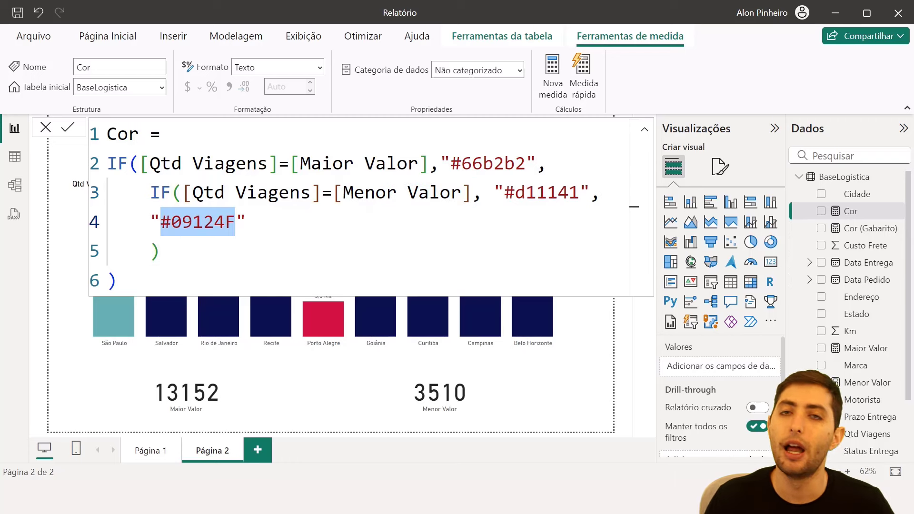
{"action": "mouse_move", "coordinate": [180, 329]}
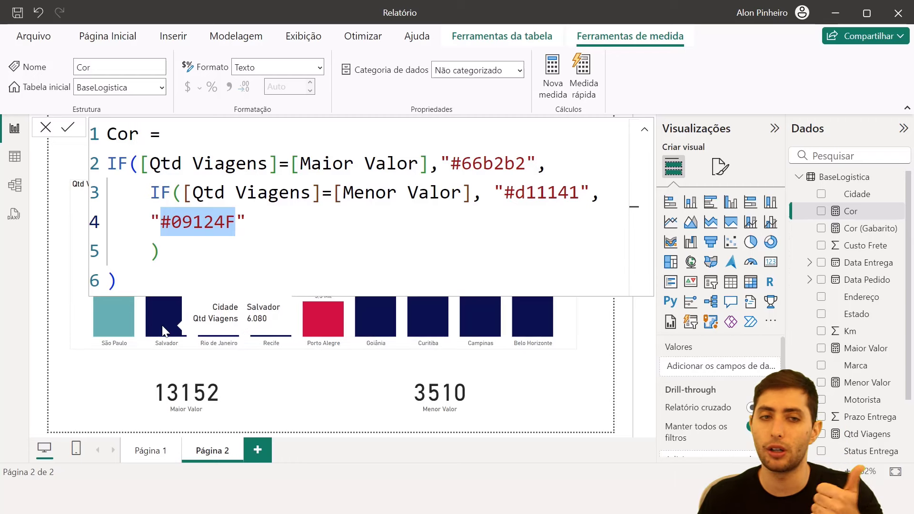
{"action": "left_click", "coordinate": [608, 326]}
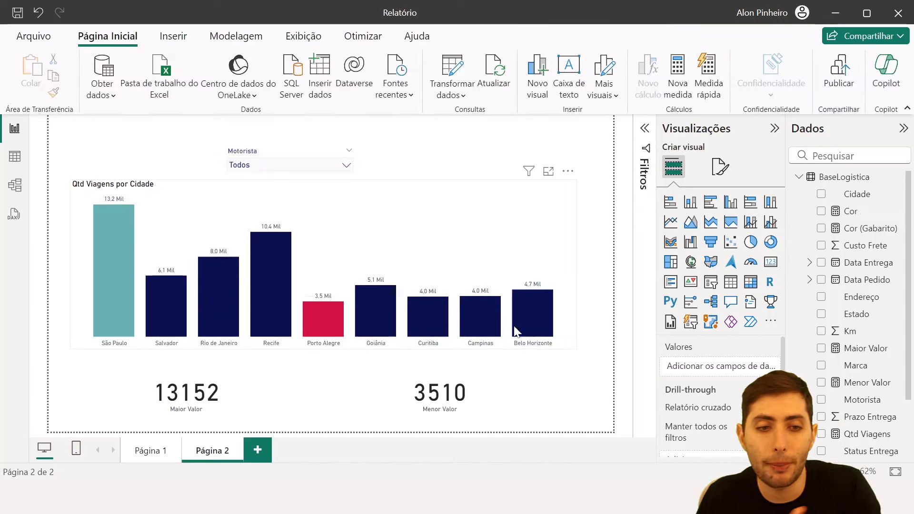
- Filter the report by a single driver from the middle of the Motorista slicer list and check the chart's column colors
{"action": "mouse_move", "coordinate": [321, 313]}
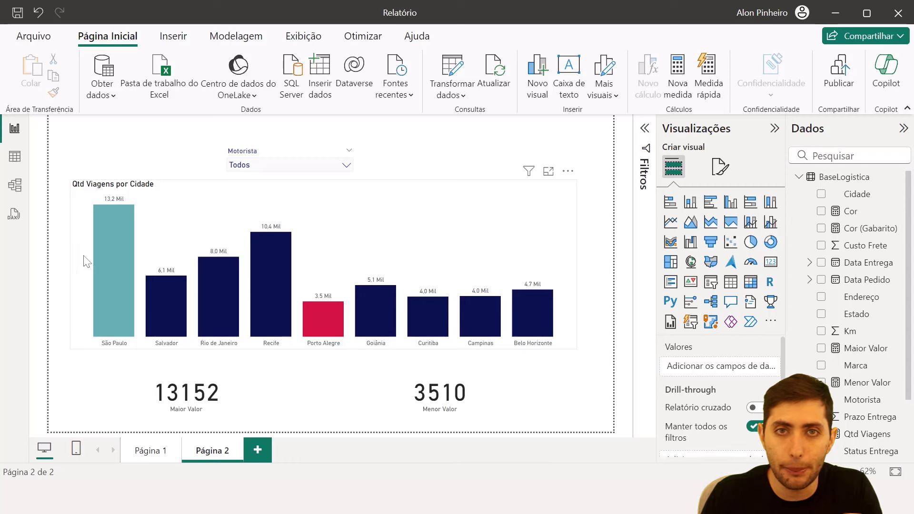
{"action": "left_click", "coordinate": [252, 164]}
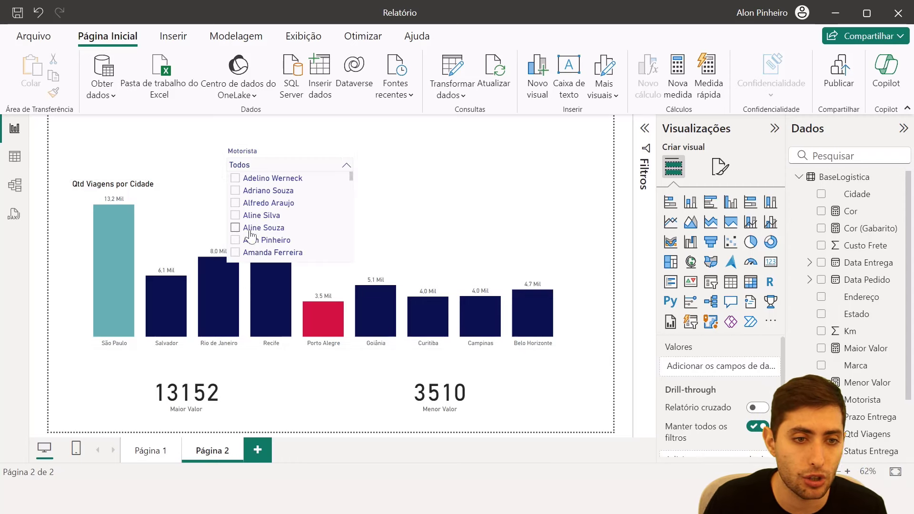
{"action": "scroll", "coordinate": [269, 229], "scroll_direction": "down", "scroll_amount": 10}
{"action": "scroll", "coordinate": [273, 225], "scroll_direction": "down", "scroll_amount": 3}
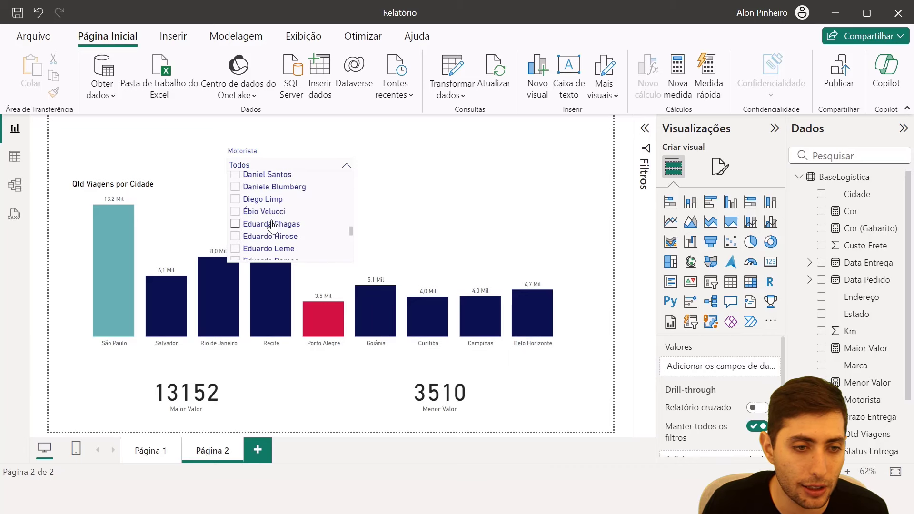
{"action": "scroll", "coordinate": [254, 236], "scroll_direction": "down", "scroll_amount": 10}
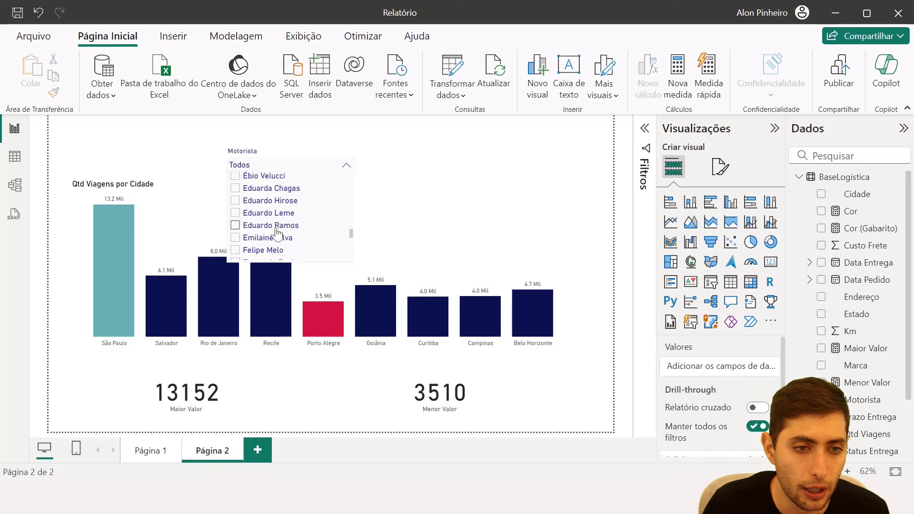
{"action": "scroll", "coordinate": [277, 234], "scroll_direction": "down", "scroll_amount": 12}
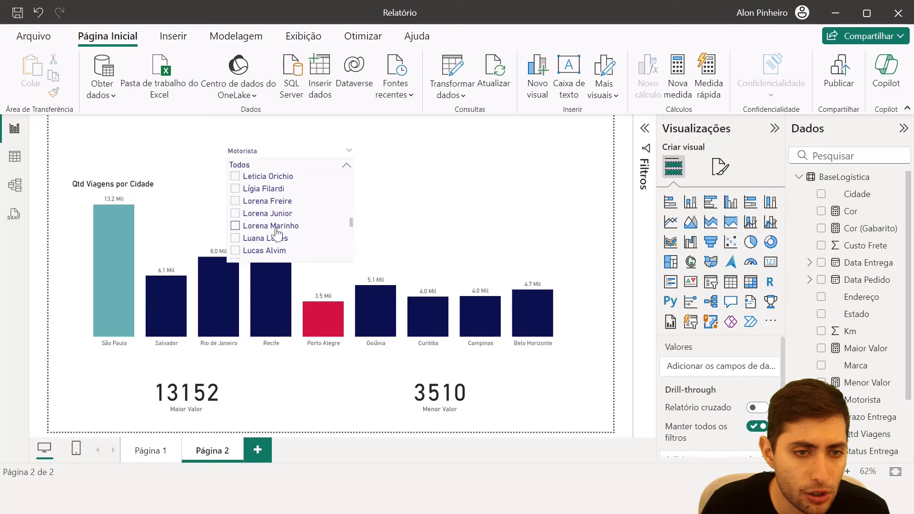
{"action": "scroll", "coordinate": [279, 231], "scroll_direction": "up", "scroll_amount": 2}
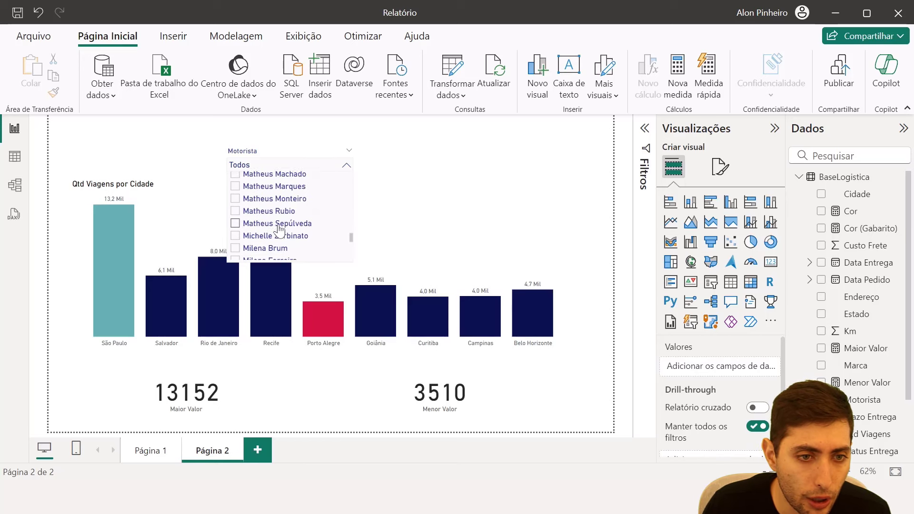
{"action": "left_click", "coordinate": [285, 203]}
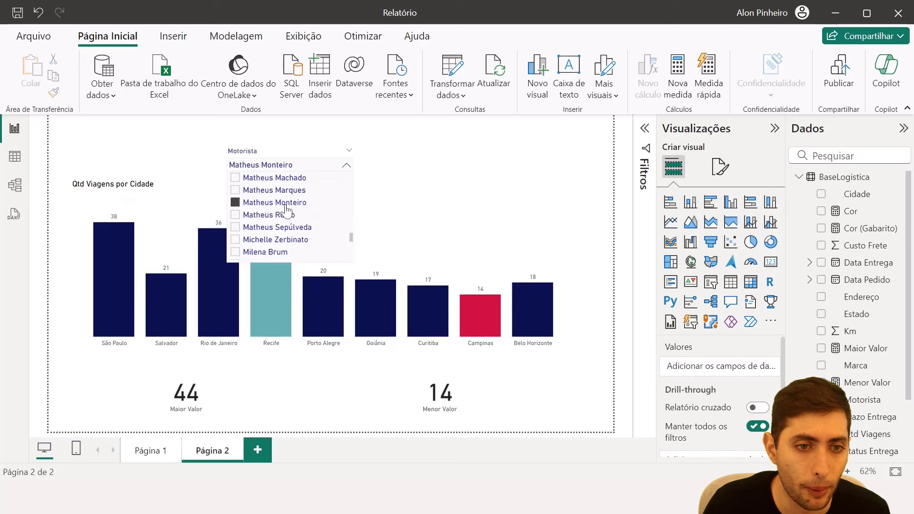
{"action": "left_click", "coordinate": [428, 153]}
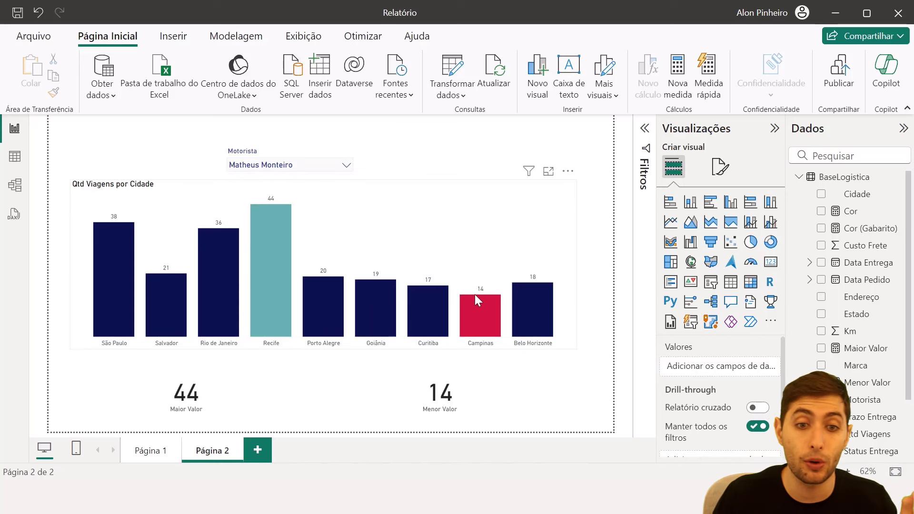
- Switch the Motorista slicer to the first driver in the list and check the chart's highlighted columns
{"action": "left_click", "coordinate": [259, 165]}
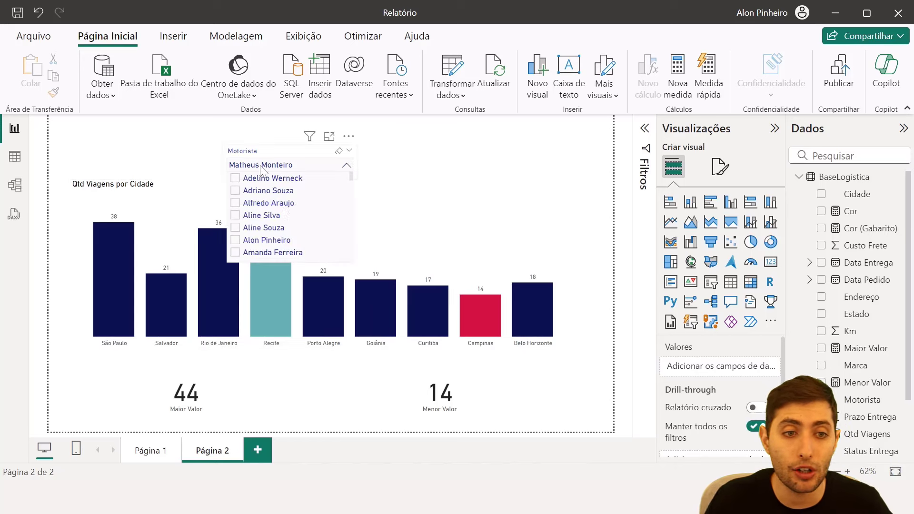
{"action": "left_click", "coordinate": [292, 179]}
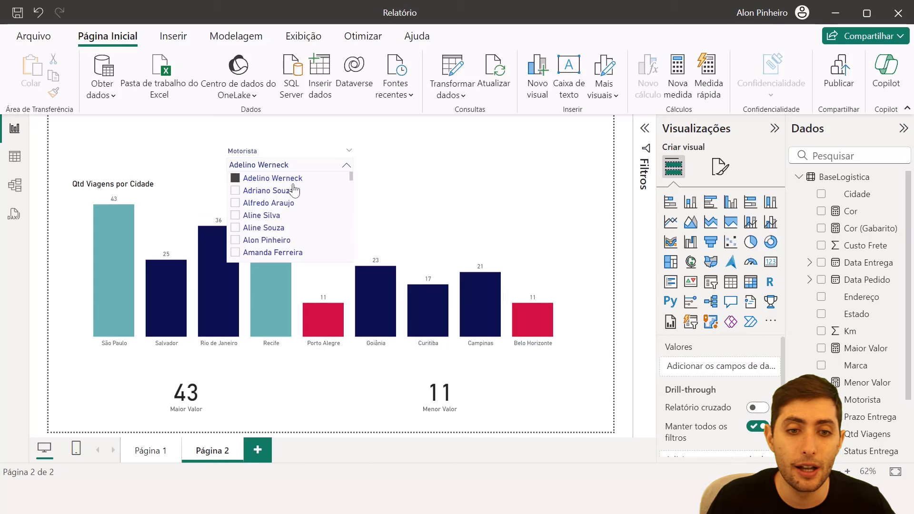
{"action": "left_click", "coordinate": [429, 165]}
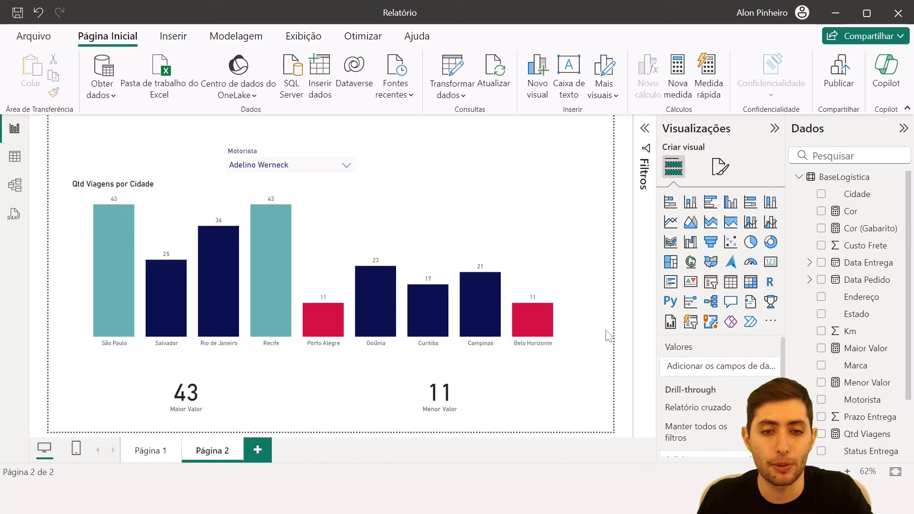
- Test the column colors with two other drivers in the Motorista slicer, one after the other, and clear the slicer selection
{"action": "left_click", "coordinate": [263, 165]}
{"action": "scroll", "coordinate": [291, 231], "scroll_direction": "down", "scroll_amount": 3}
{"action": "left_click", "coordinate": [281, 219]}
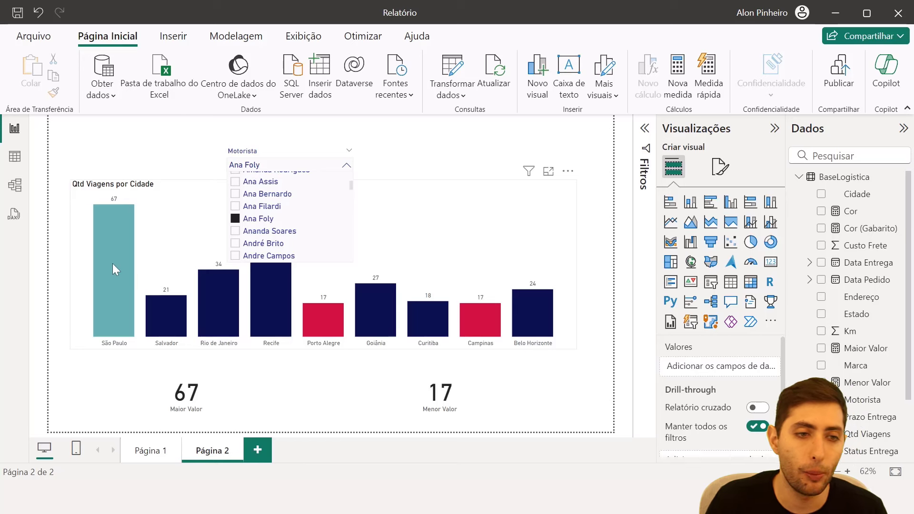
{"action": "left_click", "coordinate": [264, 244]}
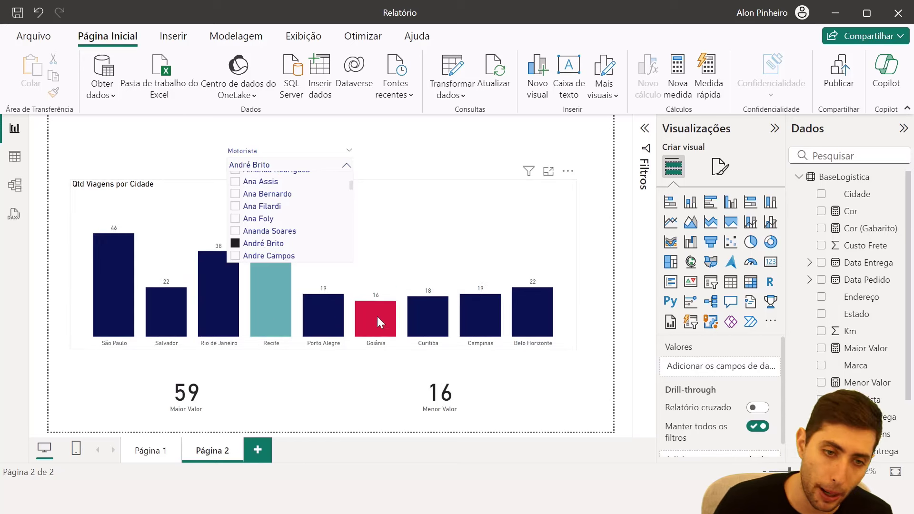
{"action": "left_click", "coordinate": [329, 172]}
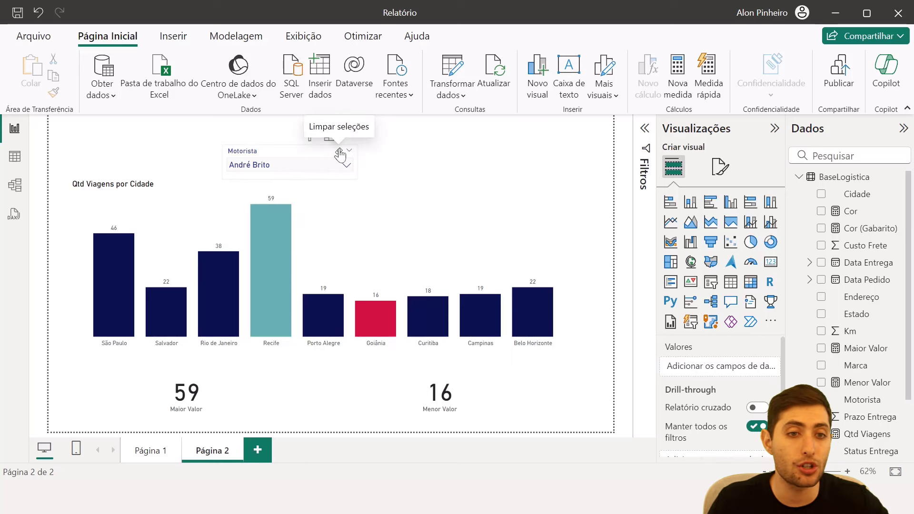
{"action": "left_click", "coordinate": [339, 151]}
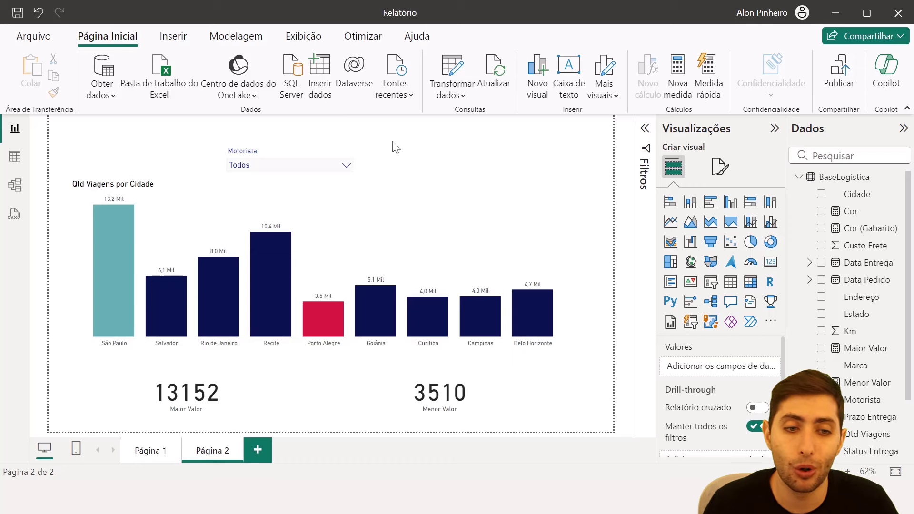
- Delete the Maior Valor and Menor Valor cards below the Qtd Viagens por Cidade chart
{"action": "left_click", "coordinate": [234, 419]}
{"action": "key", "text": "Delete"}
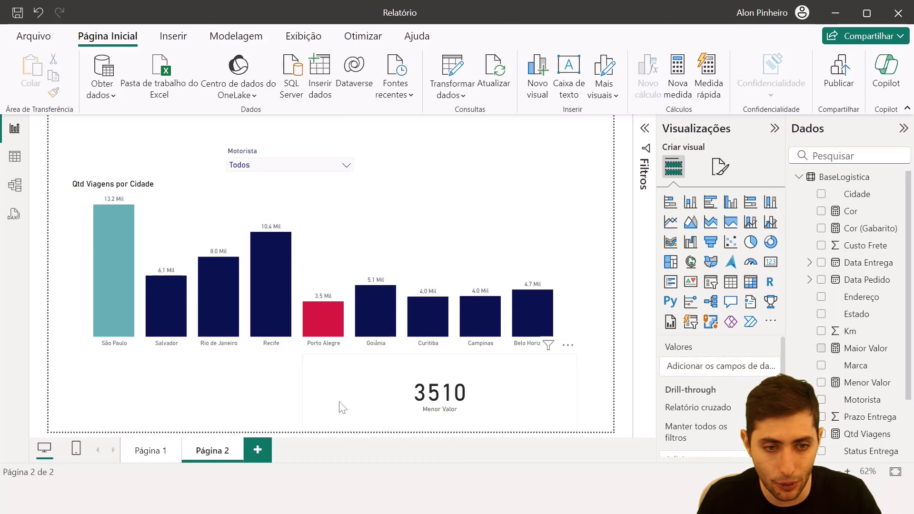
{"action": "left_click", "coordinate": [416, 402]}
{"action": "key", "text": "Delete"}
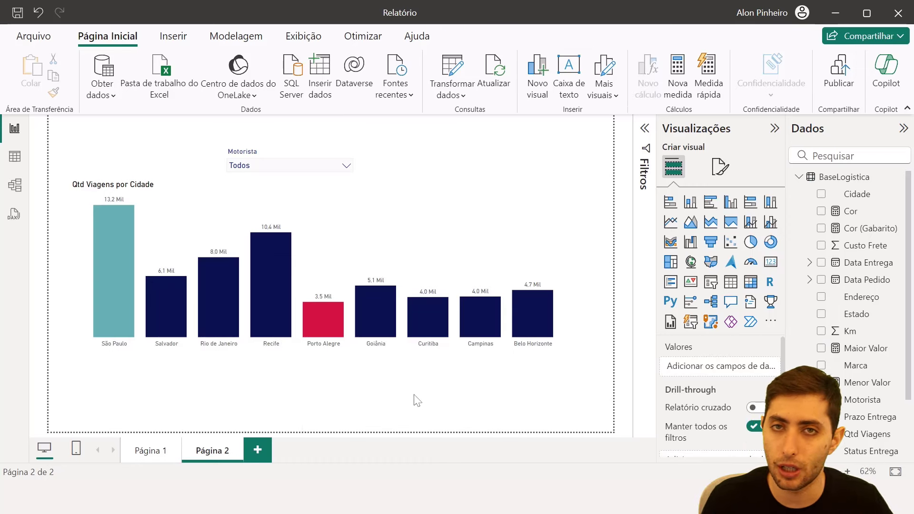